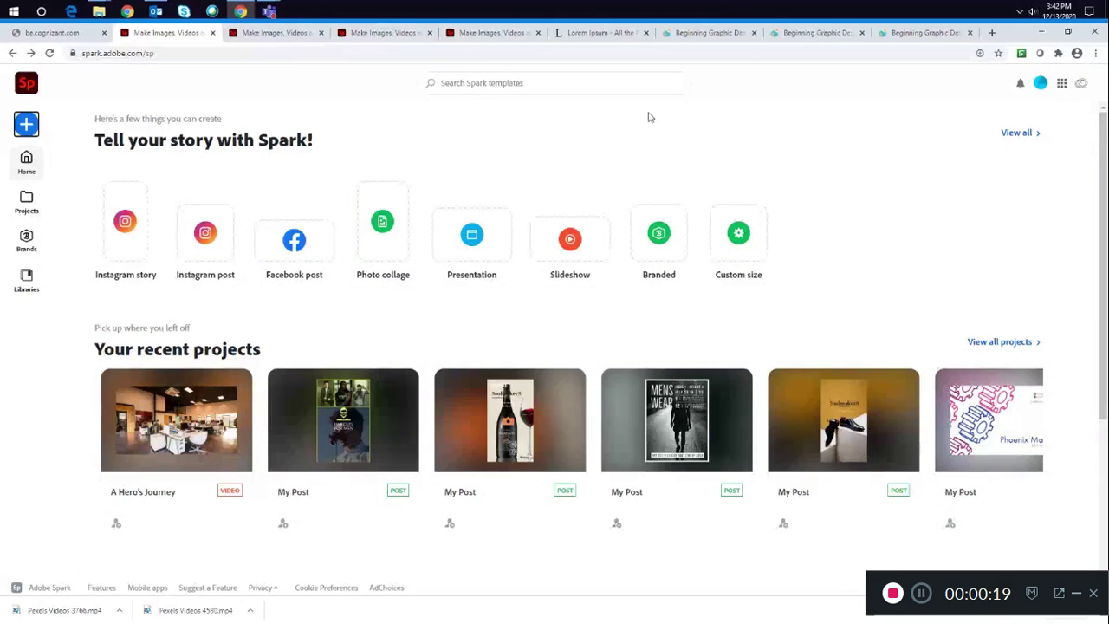
# - Start a new Web page project and switch to its editor tab
pyautogui.click(26, 126)
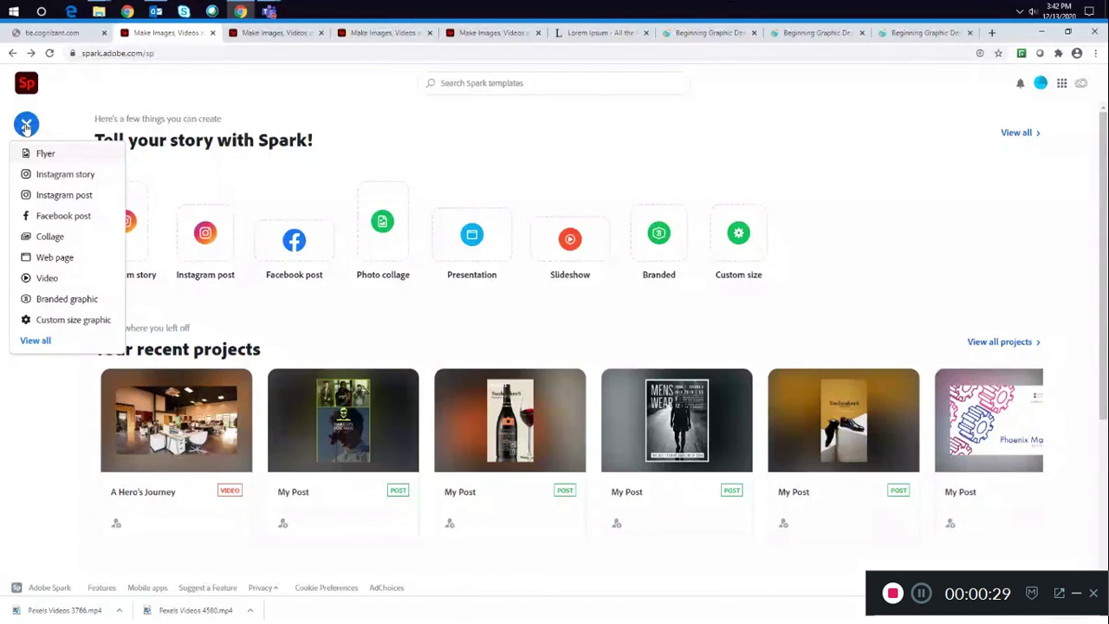
pyautogui.click(49, 260)
pyautogui.click(276, 33)
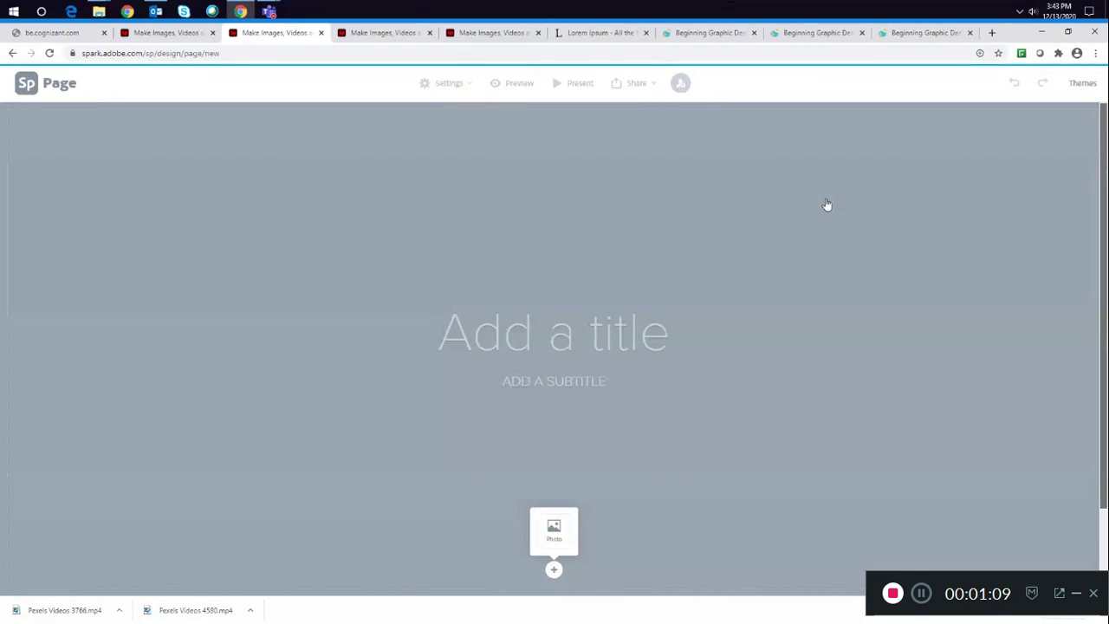
pyautogui.scroll(-2, 827, 204)
pyautogui.scroll(1, 827, 204)
pyautogui.scroll(-1, 827, 205)
pyautogui.scroll(1, 827, 204)
pyautogui.scroll(-2, 677, 329)
pyautogui.scroll(1, 555, 307)
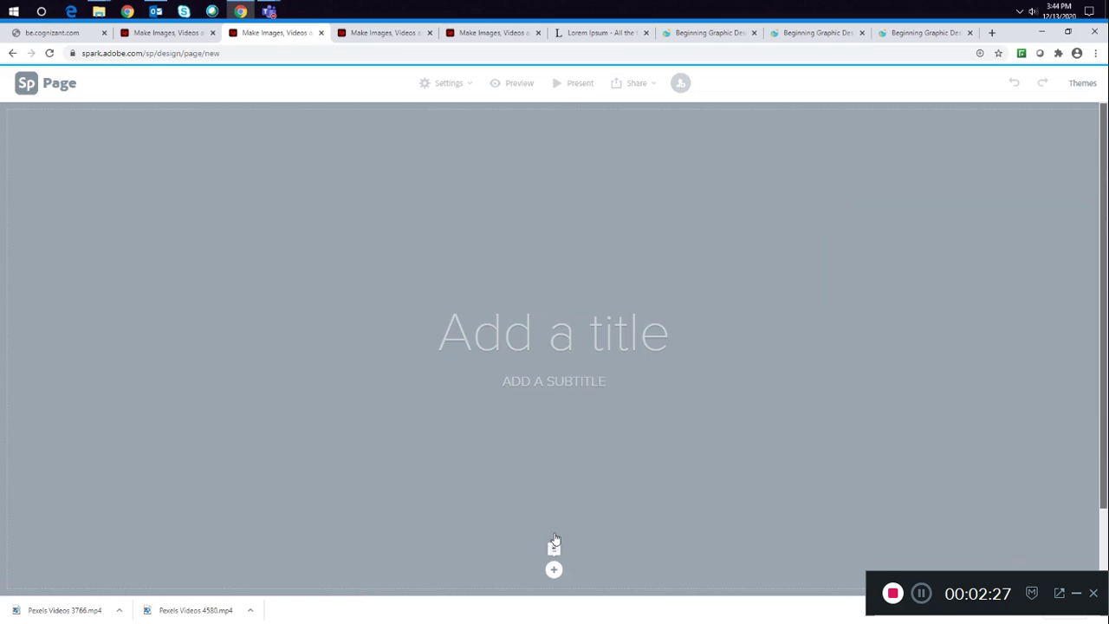
# - Add a cover photo by uploading a city building image from the computer
pyautogui.click(555, 544)
pyautogui.click(1020, 164)
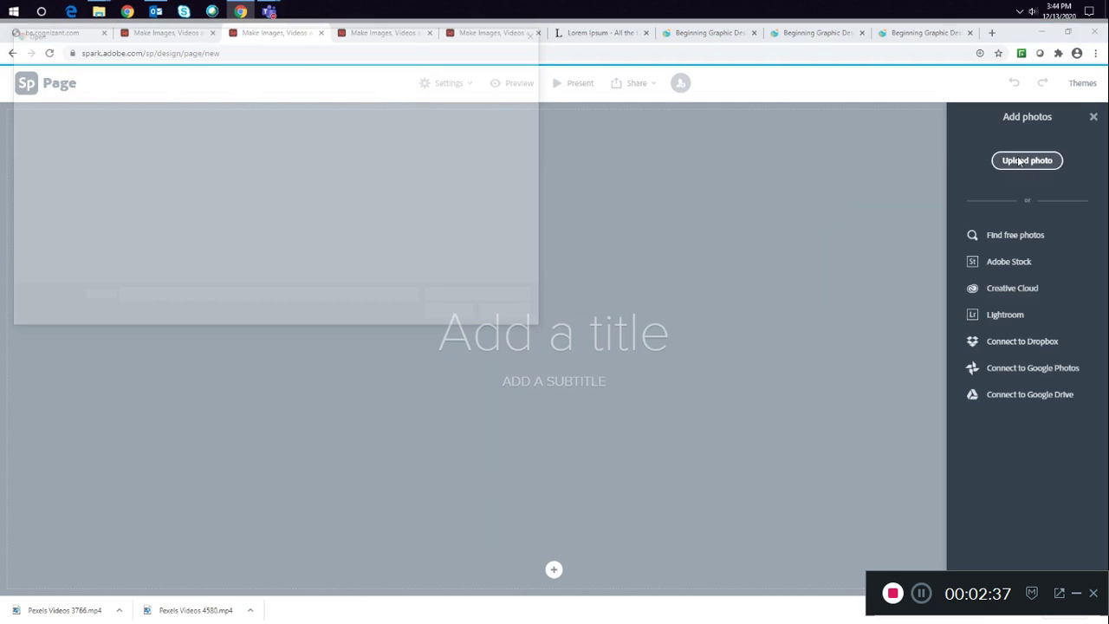
pyautogui.click(134, 208)
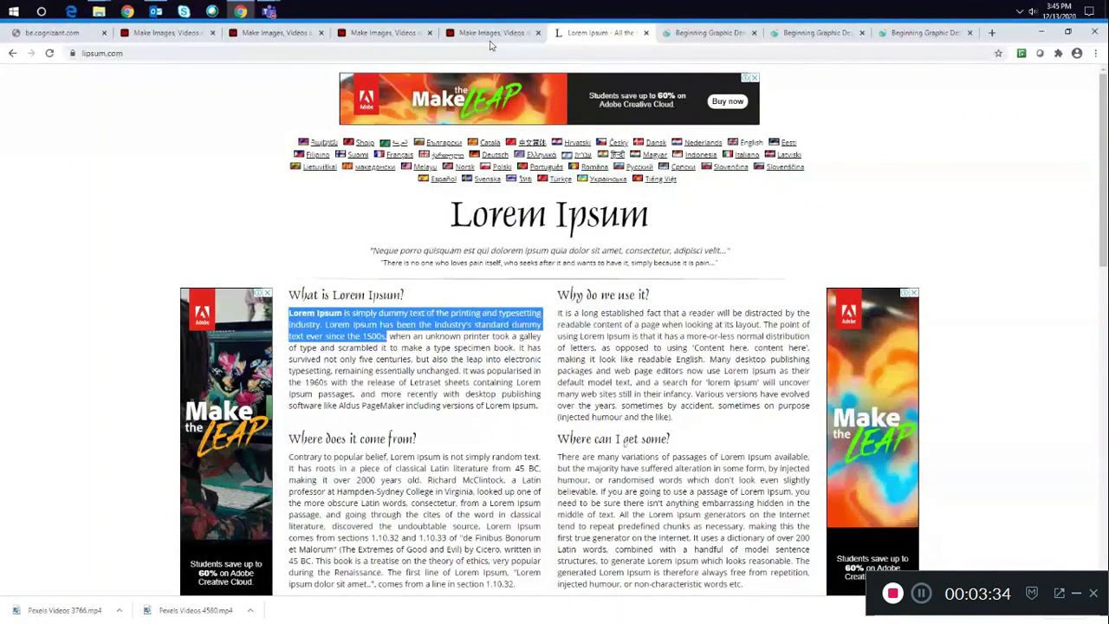
# - Trim the pasted subtitle to "LOREM IPSUM IS SIMPLY DUMMY TEXT OF THE PRINTING AND,"
pyautogui.click(276, 32)
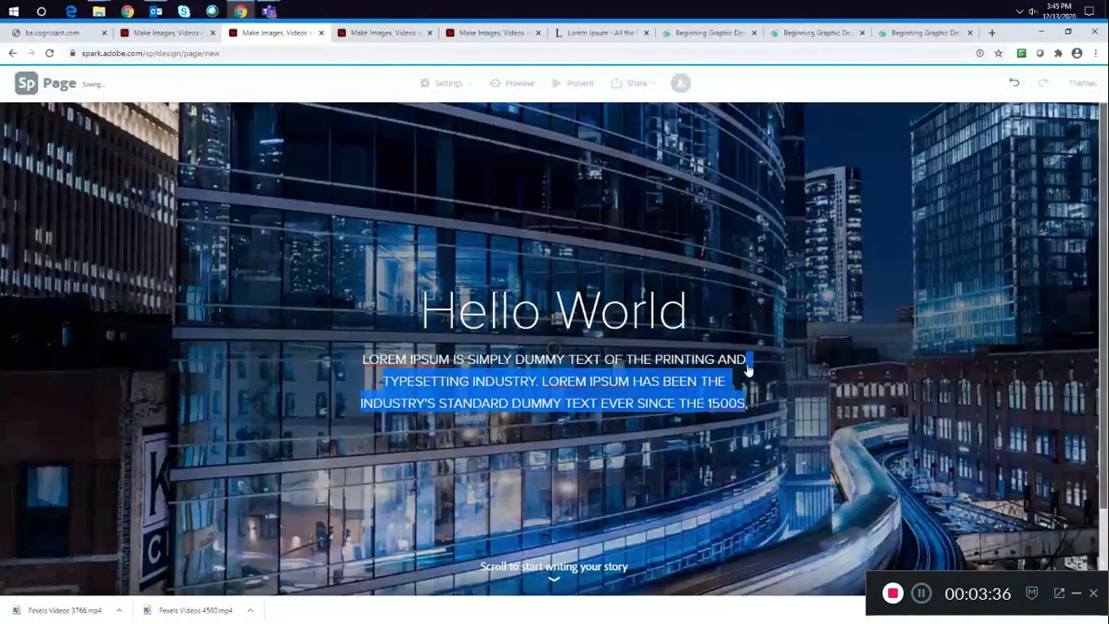
pyautogui.press('BackSpace')
pyautogui.click(802, 376)
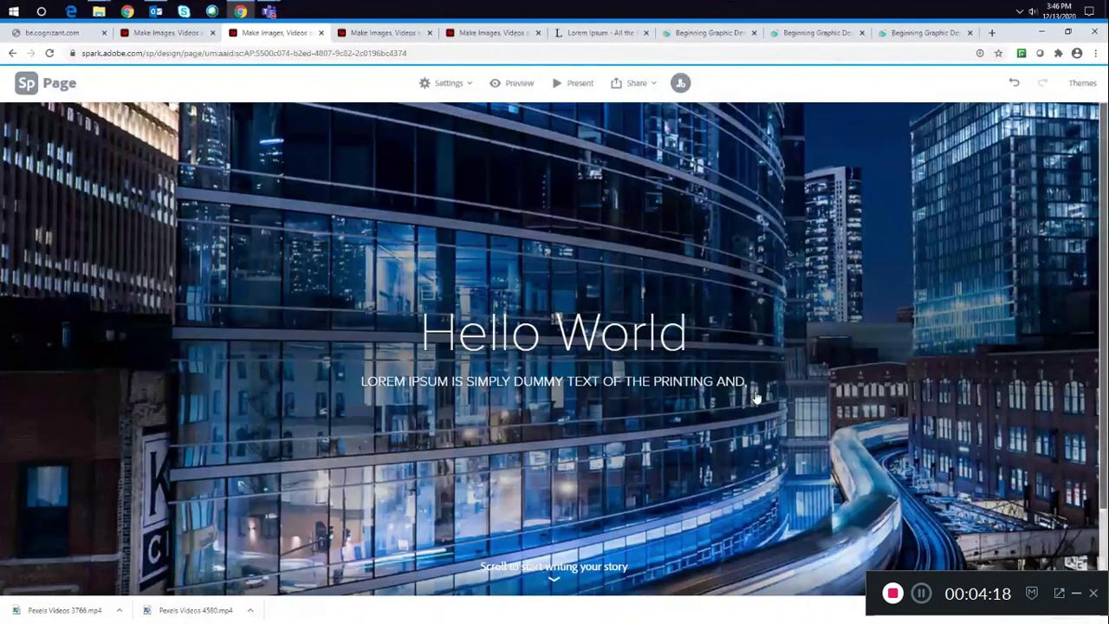
# - Set a focal point on the cover photo
pyautogui.scroll(-1, 759, 385)
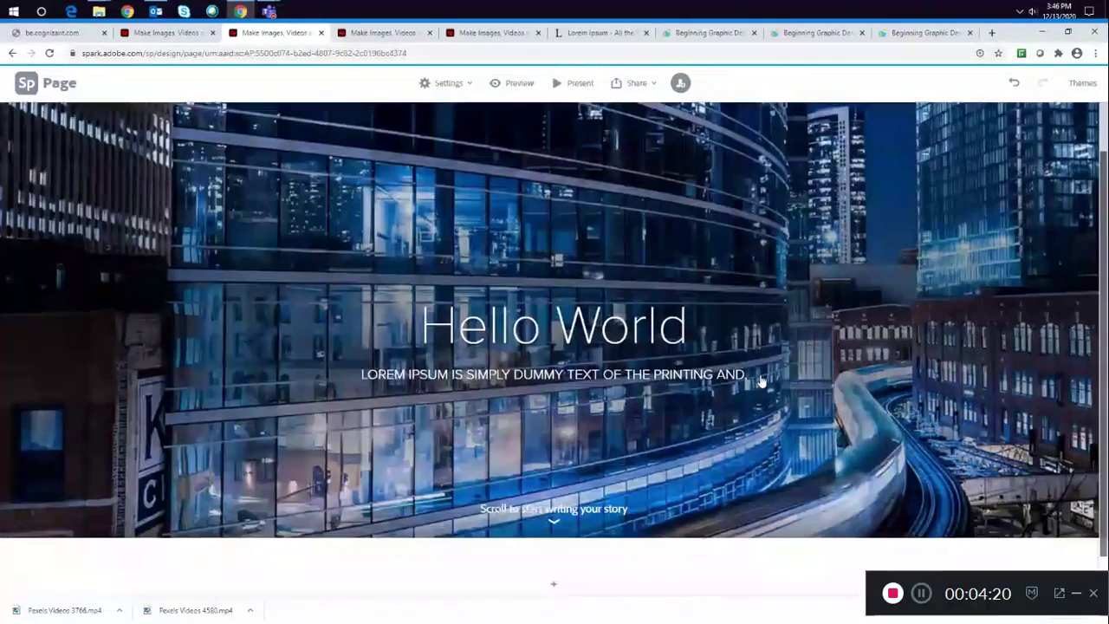
pyautogui.scroll(1, 705, 411)
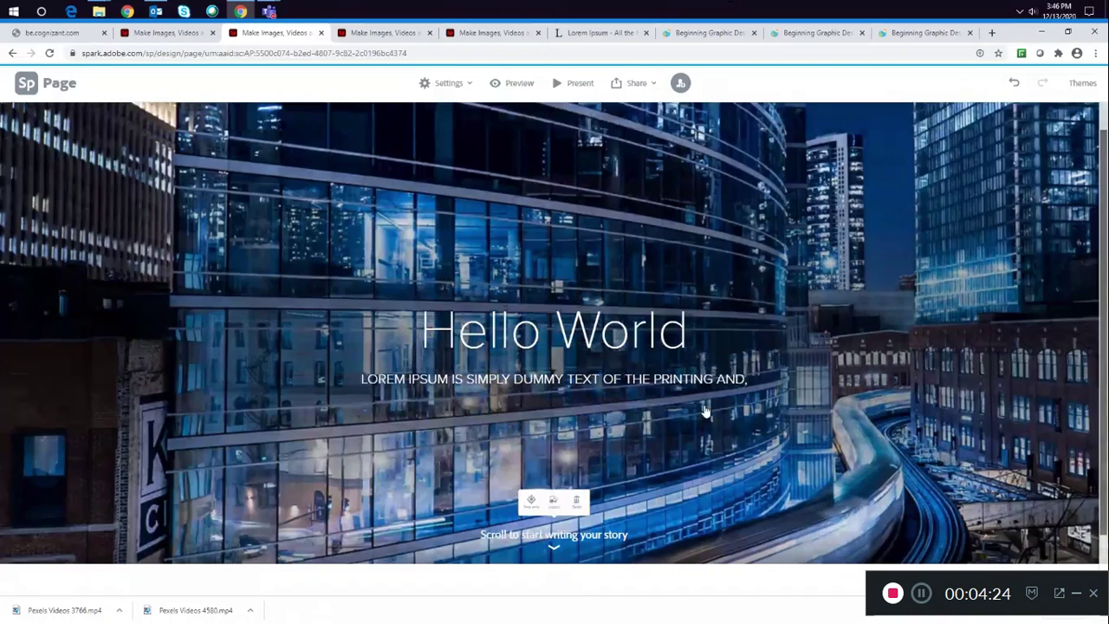
pyautogui.scroll(1, 704, 411)
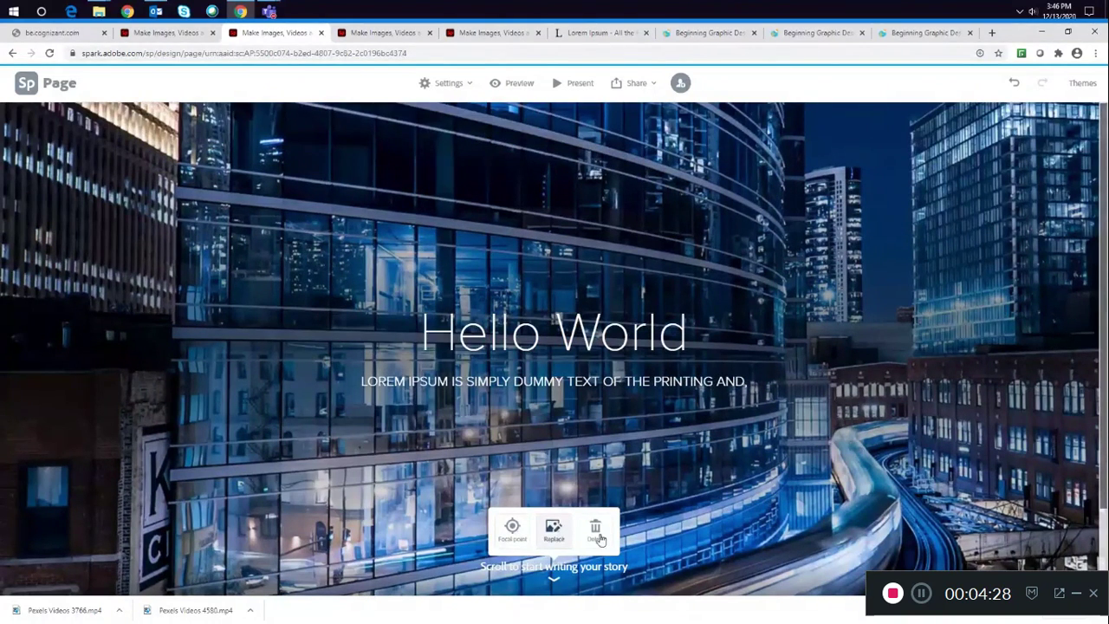
pyautogui.click(512, 527)
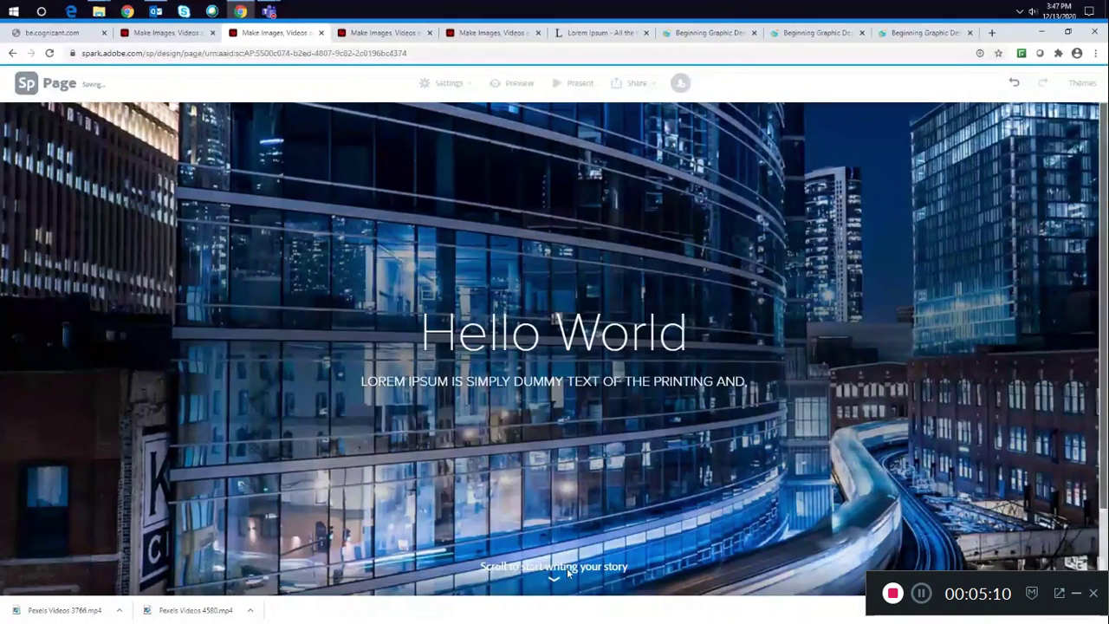
pyautogui.click(609, 468)
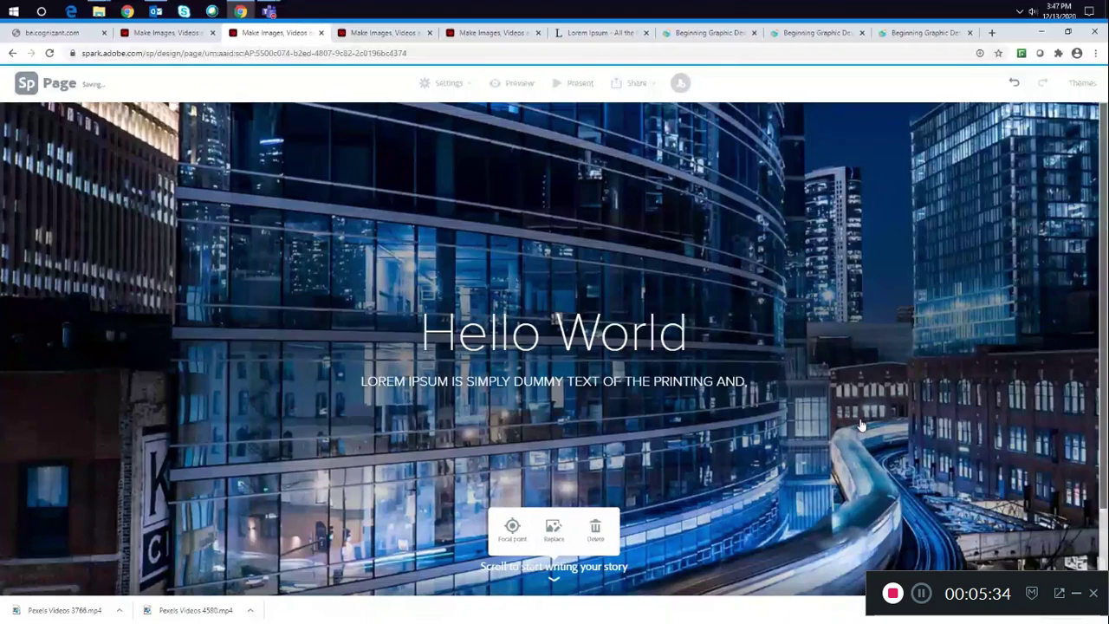
# - Add a photo grid below the cover with two uploaded photos of women using laptops
pyautogui.scroll(-1, 557, 550)
pyautogui.click(555, 551)
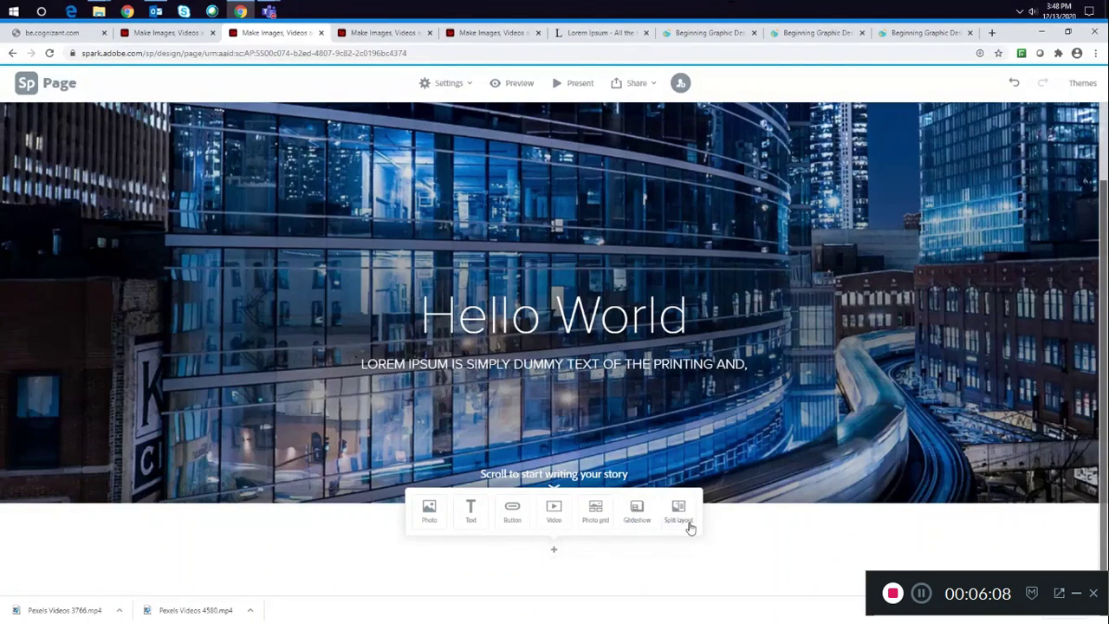
pyautogui.click(596, 511)
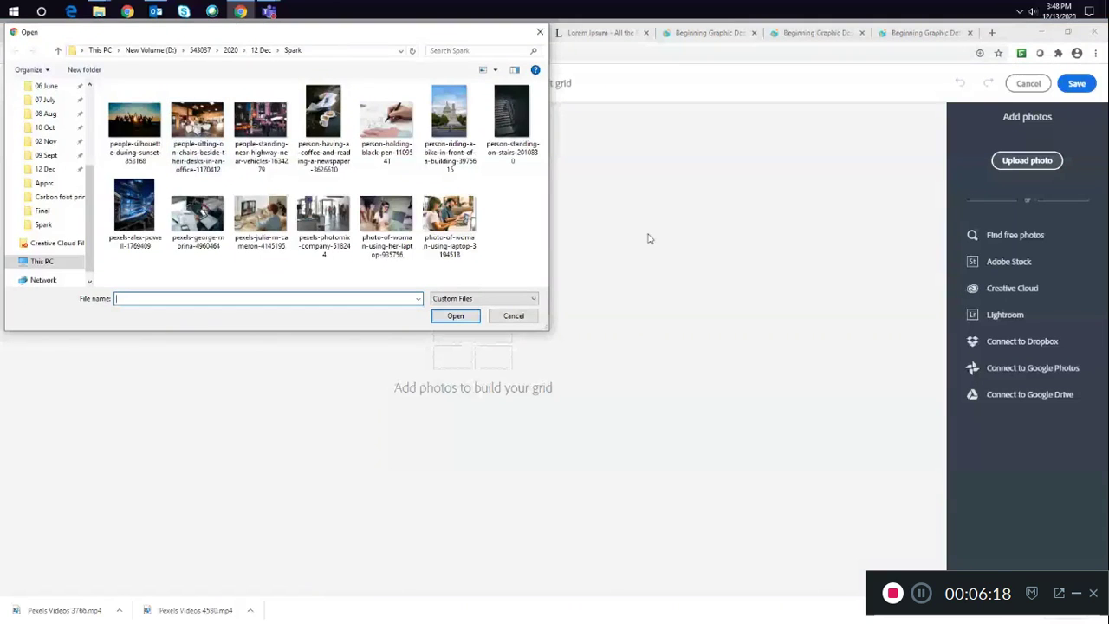
pyautogui.click(449, 221)
pyautogui.keyDown('ctrl'); pyautogui.click(387, 221); pyautogui.keyUp('ctrl')
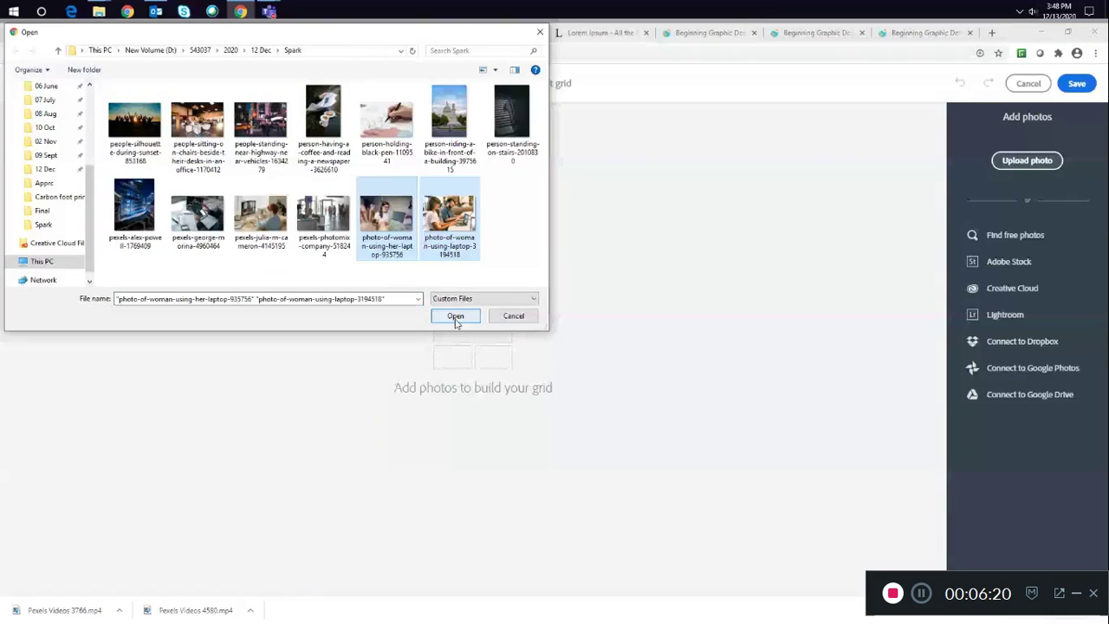
pyautogui.click(456, 317)
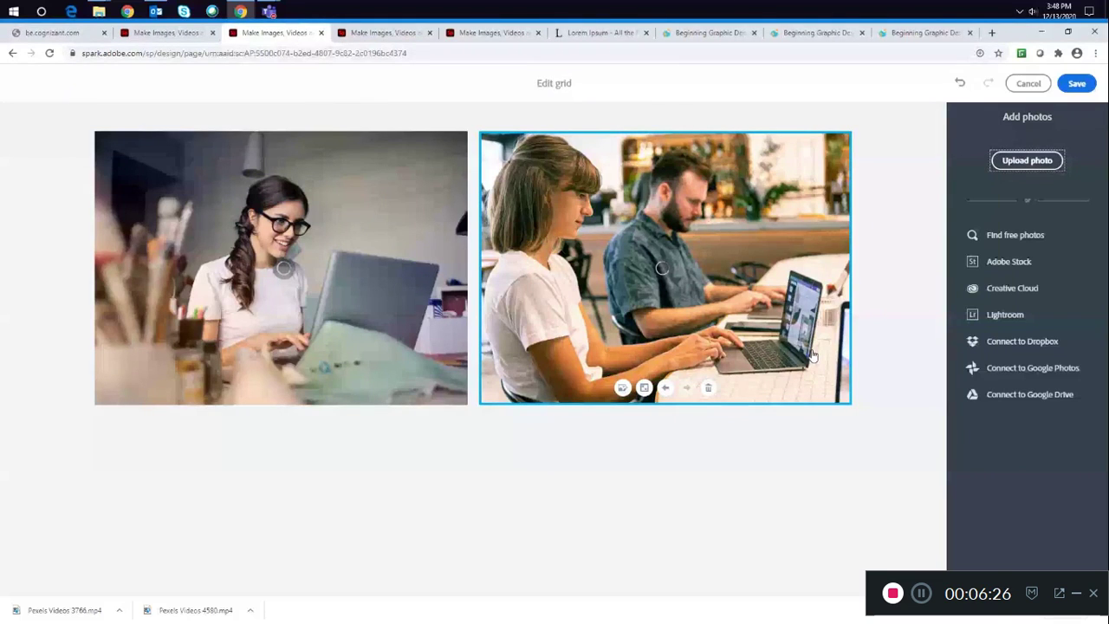
pyautogui.click(922, 332)
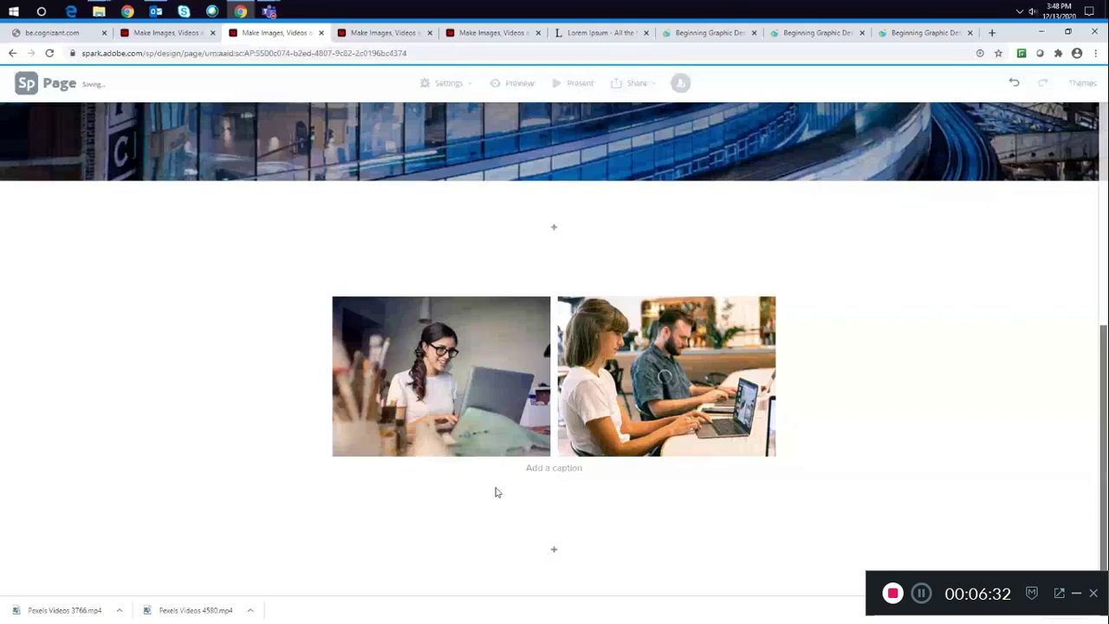
# - Paste a Lorem Ipsum passage from the Lorem Ipsum site as the photo grid's caption
pyautogui.click(545, 469)
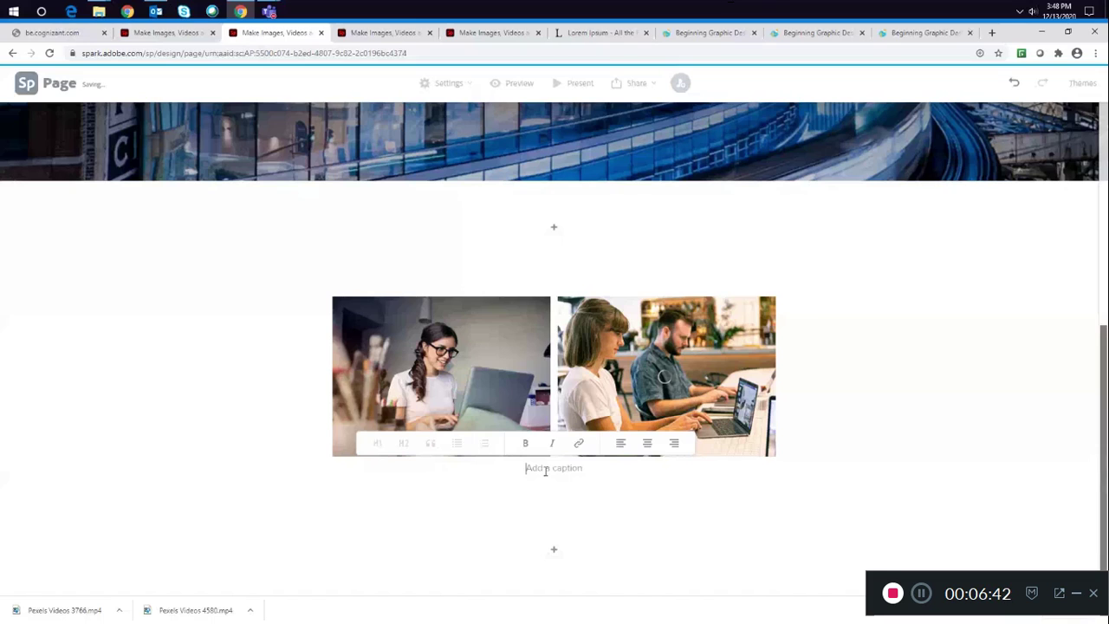
pyautogui.click(592, 35)
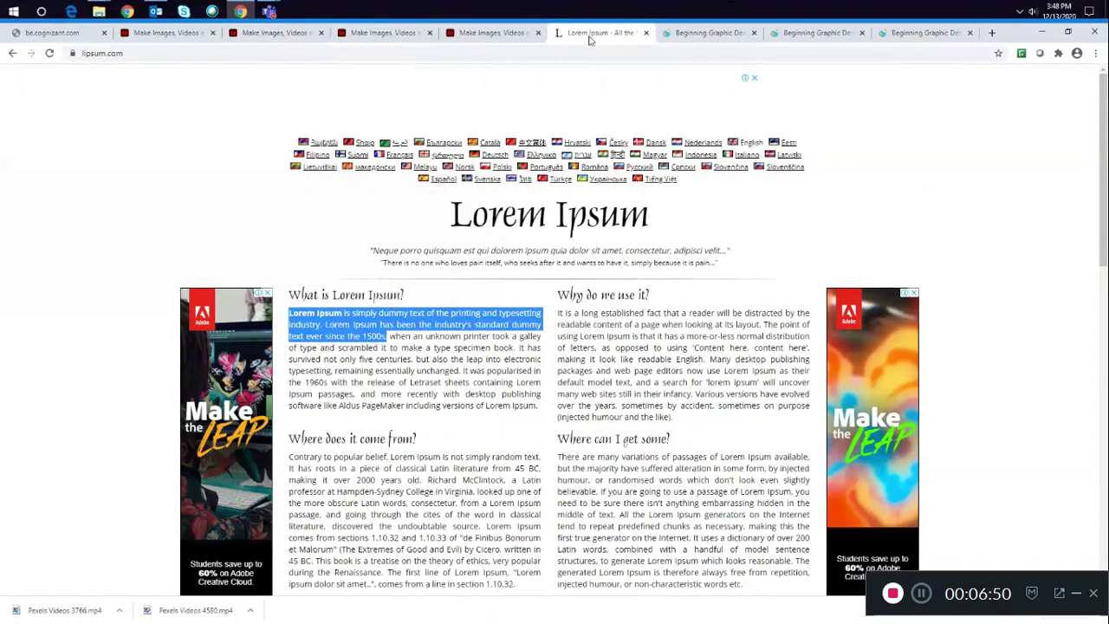
pyautogui.moveTo(537, 405); pyautogui.dragTo(517, 394)
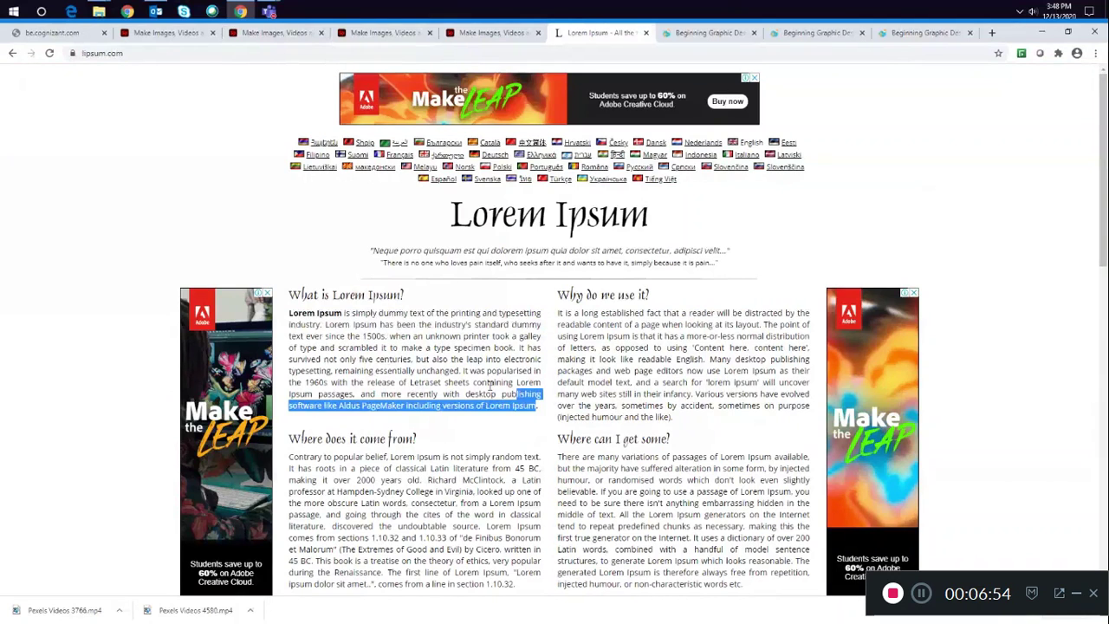
pyautogui.click(491, 387)
pyautogui.click(277, 33)
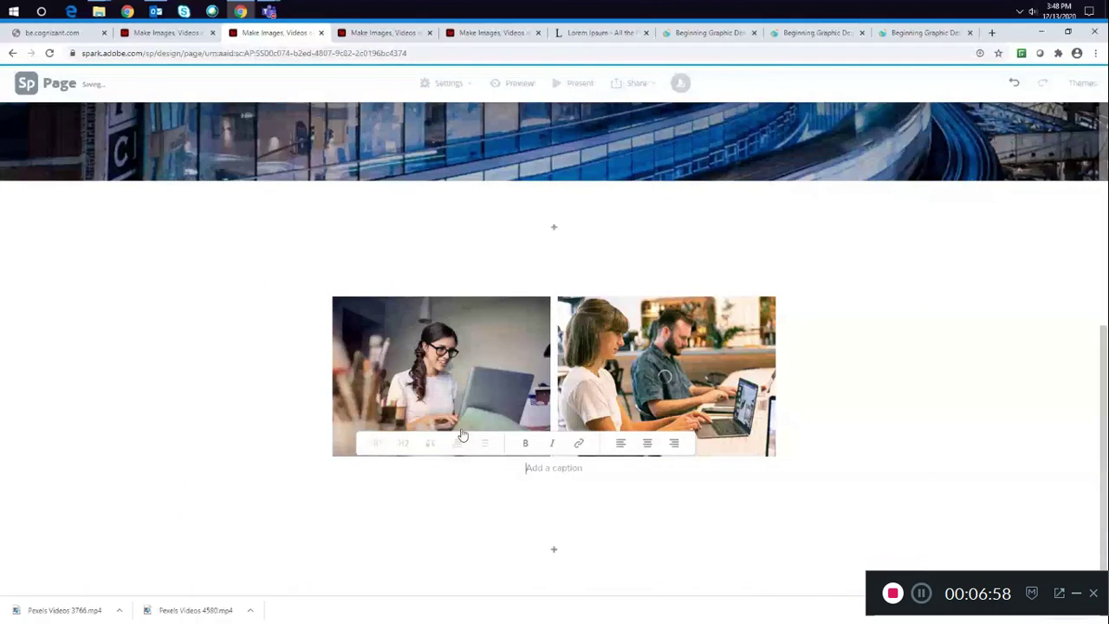
pyautogui.write('Contrary to popular belief, Lorem Ipsum is not simply random text. It has roots in a piece of classical Latin literature from 45 BC, making it over 2000 years old. Richard McClintock, a Latin professor at Hampden-Sydney College in Virginia, looked up one of the more obscure Latin words, consectetur, from a Lorem Ipsum passage, and going through the cites of the word in classical literature, discovered the undoubt')
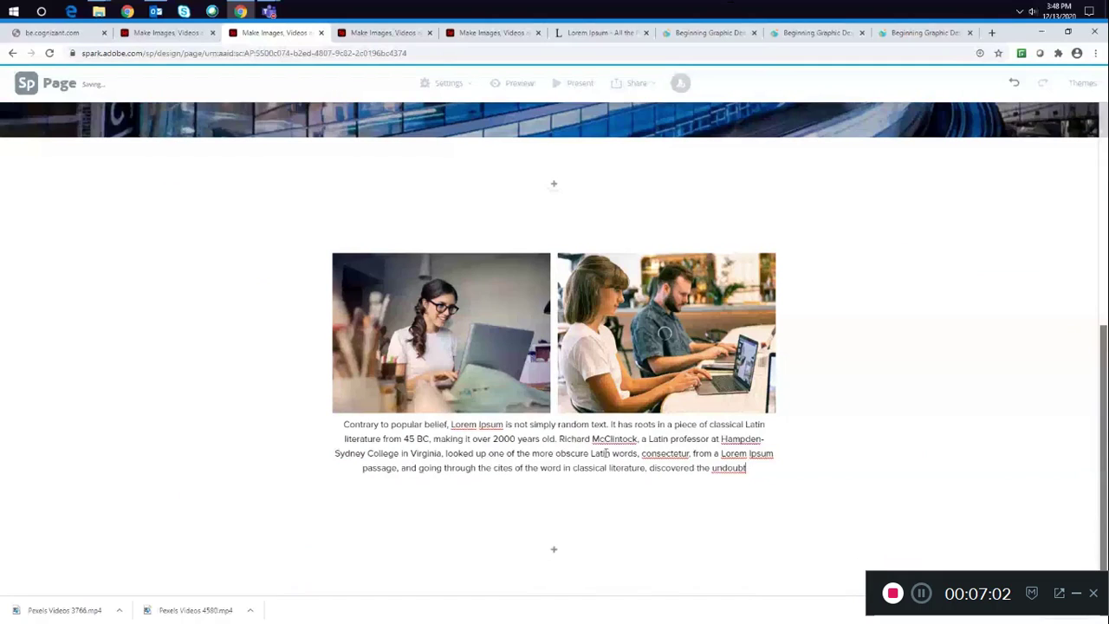
pyautogui.click(921, 412)
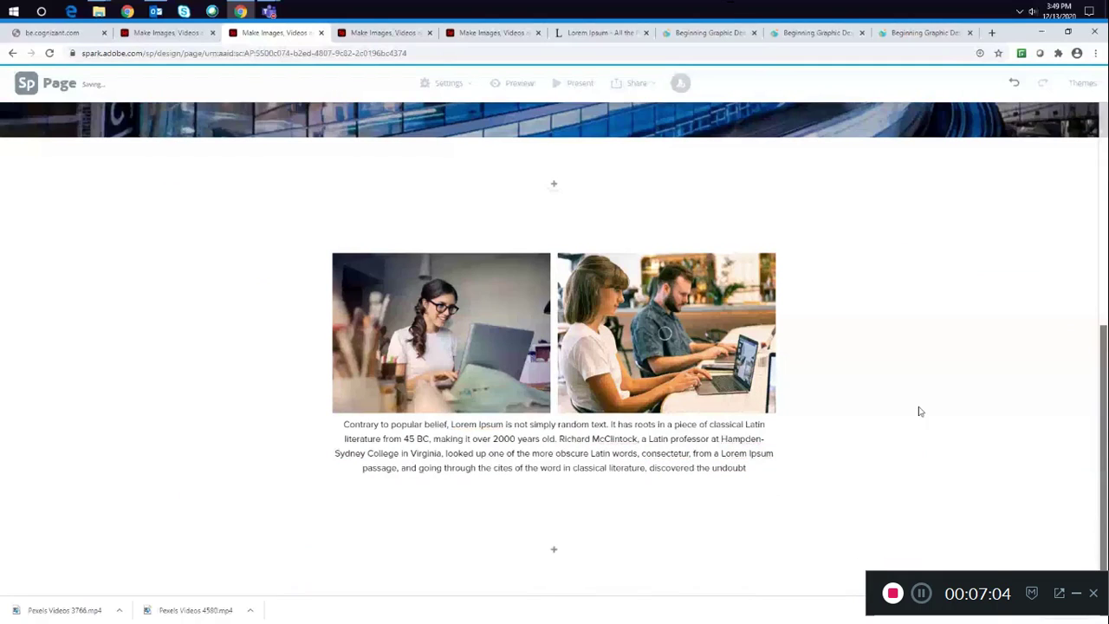
# - Scroll through the page to review the cover and the captioned photo grid
pyautogui.scroll(3, 921, 411)
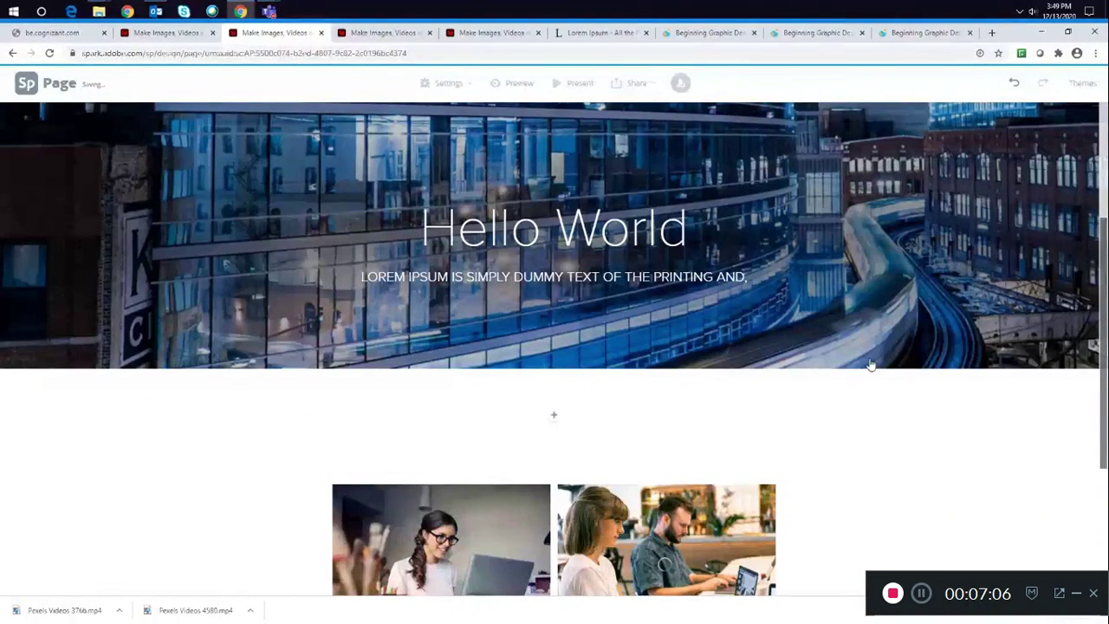
pyautogui.scroll(-2, 871, 364)
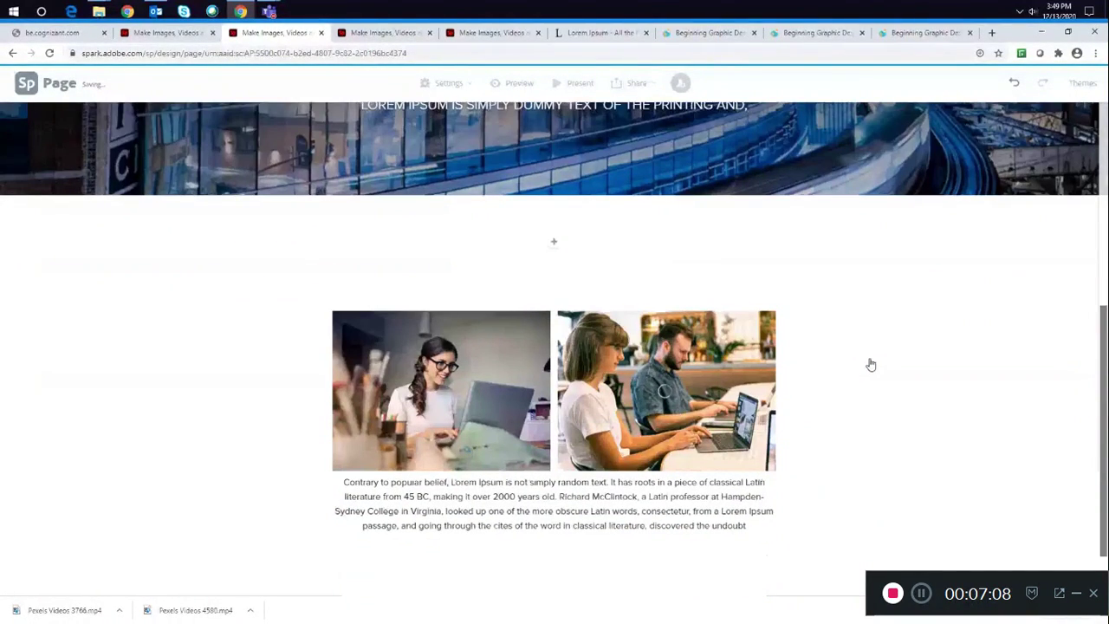
pyautogui.scroll(-1, 871, 364)
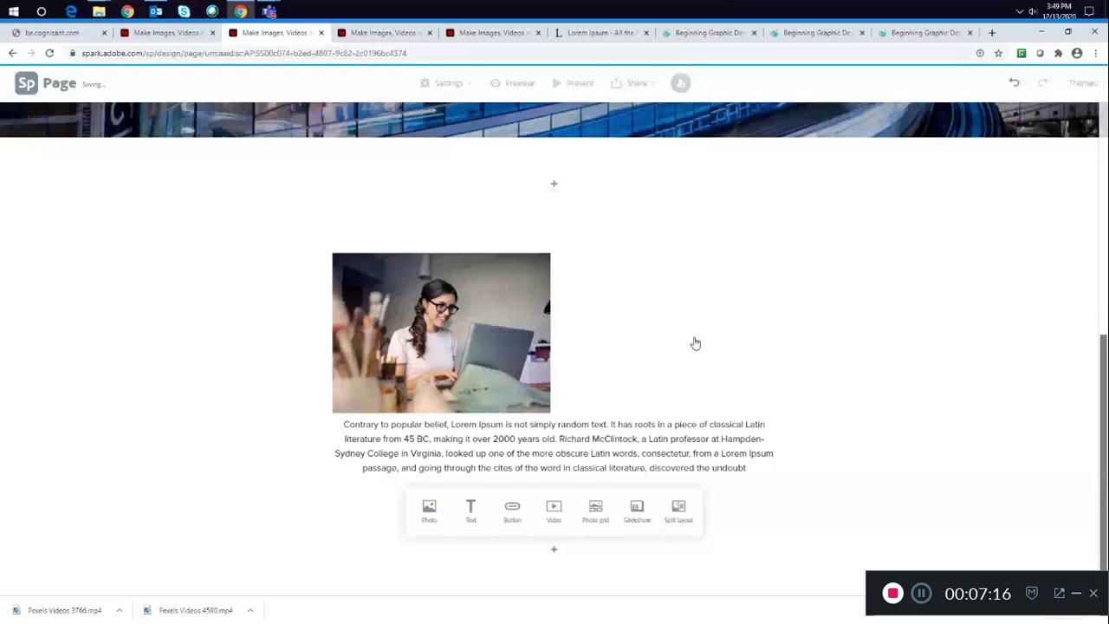
pyautogui.scroll(4, 967, 316)
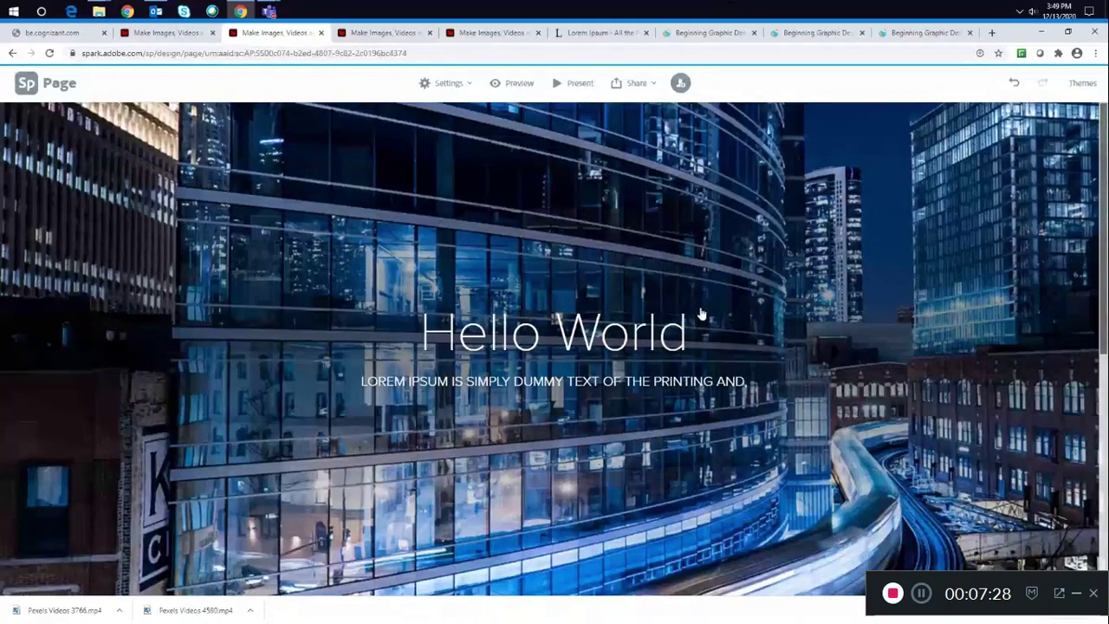
pyautogui.scroll(-5, 702, 314)
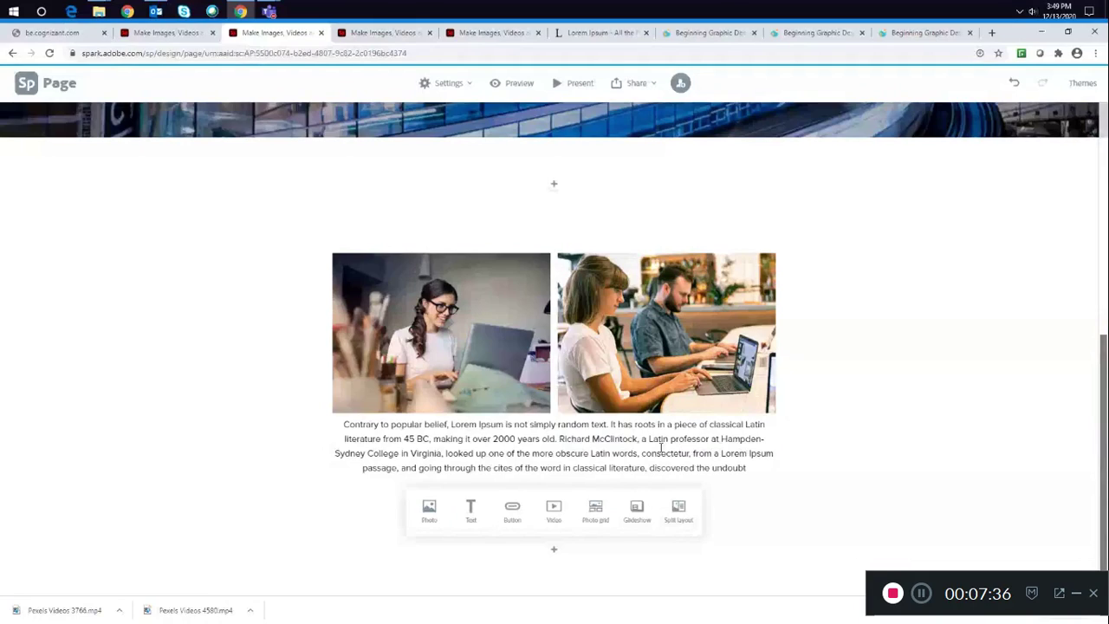
# - Open the project settings and dismiss the Brand your Story prompt
pyautogui.click(468, 83)
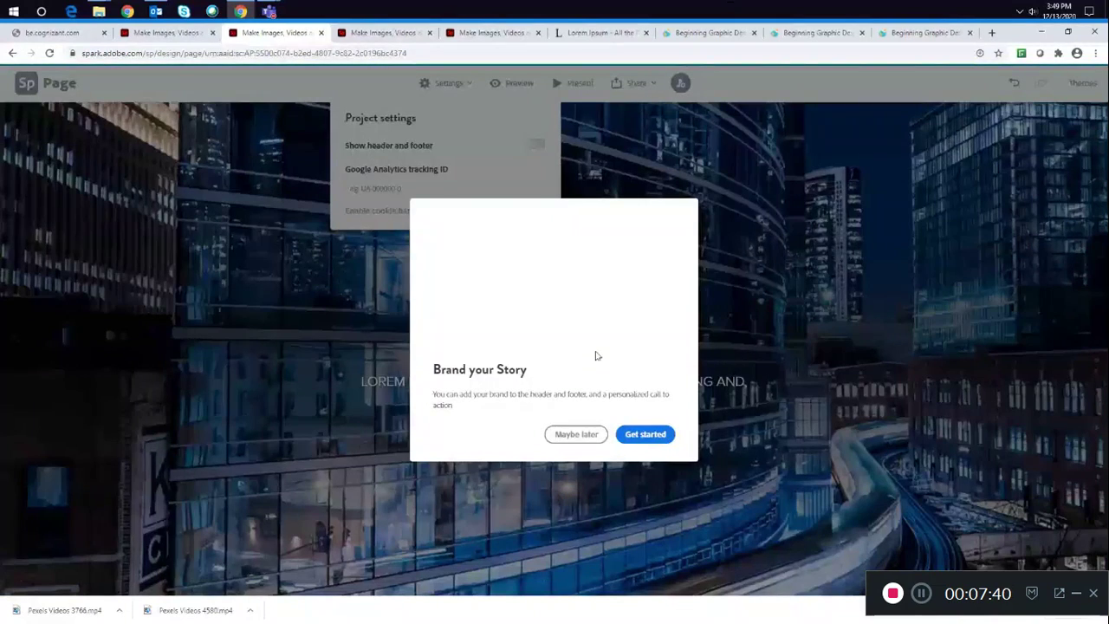
pyautogui.click(594, 439)
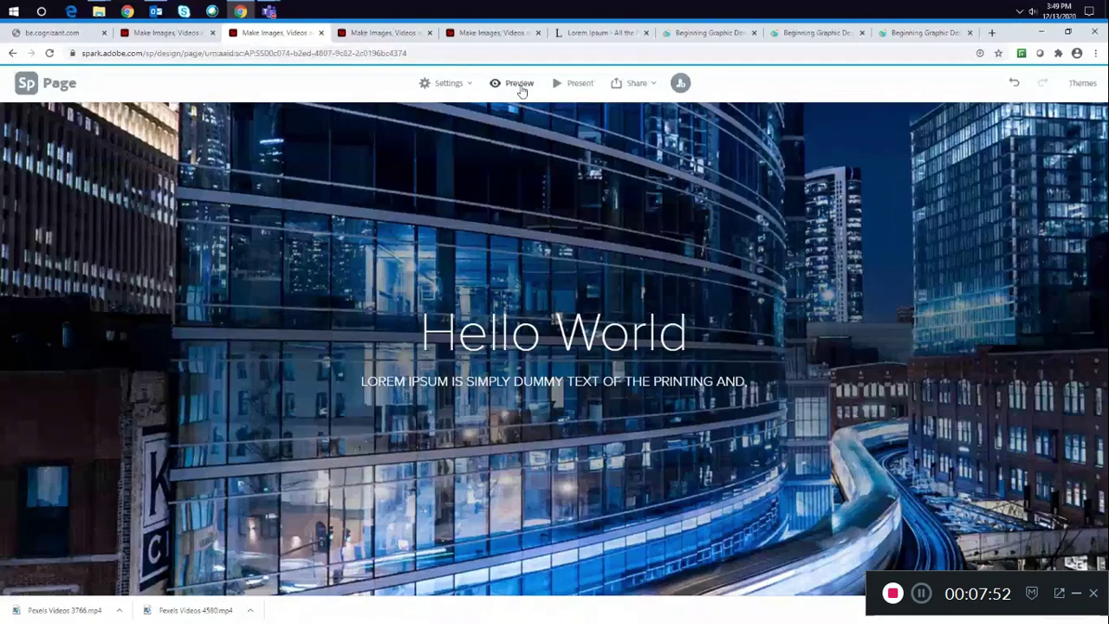
# - Preview the web page and scroll through it
pyautogui.click(520, 87)
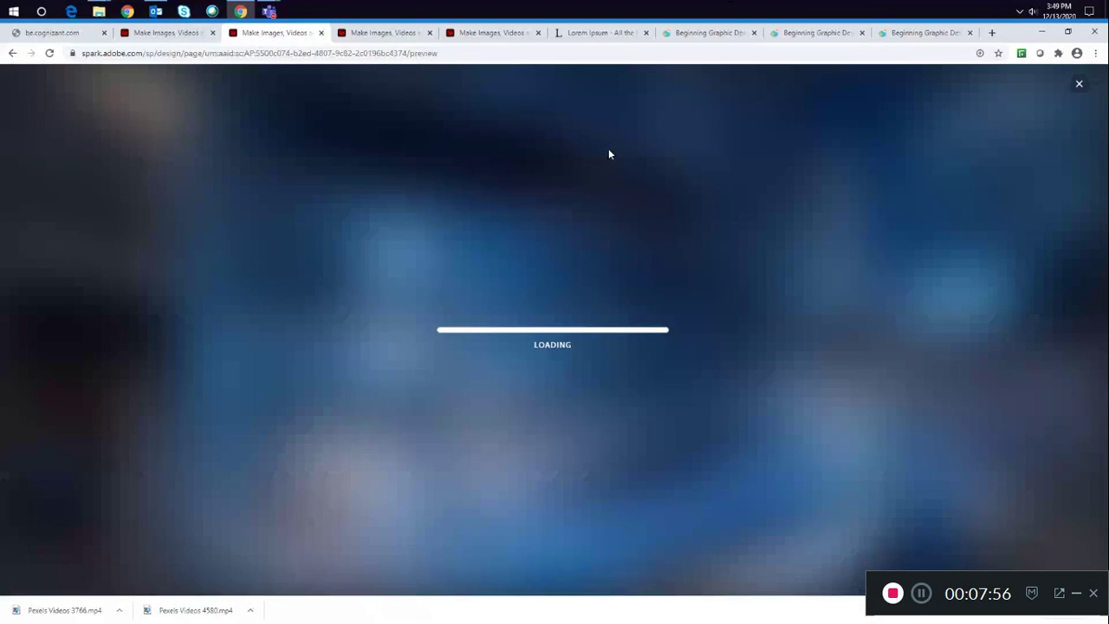
pyautogui.scroll(-2, 604, 157)
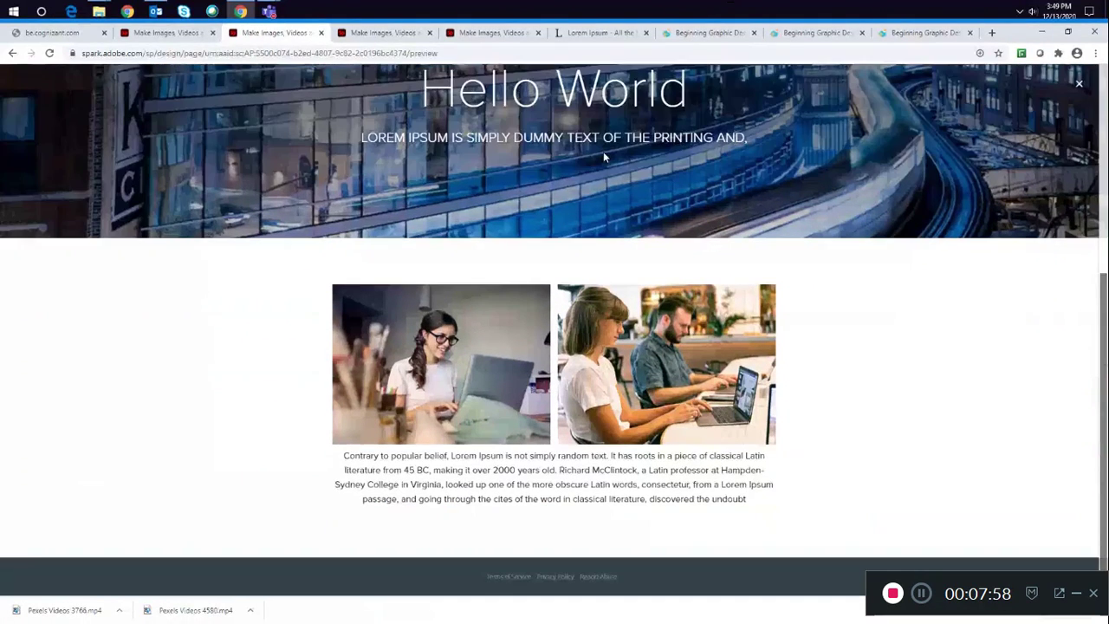
pyautogui.scroll(2, 604, 156)
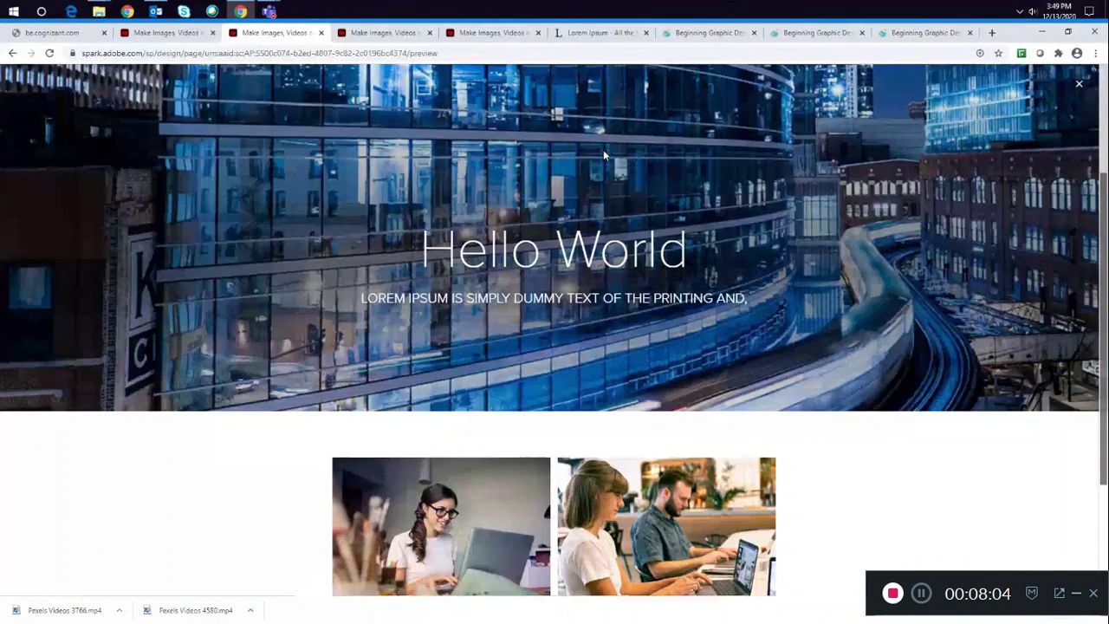
pyautogui.scroll(-2, 604, 154)
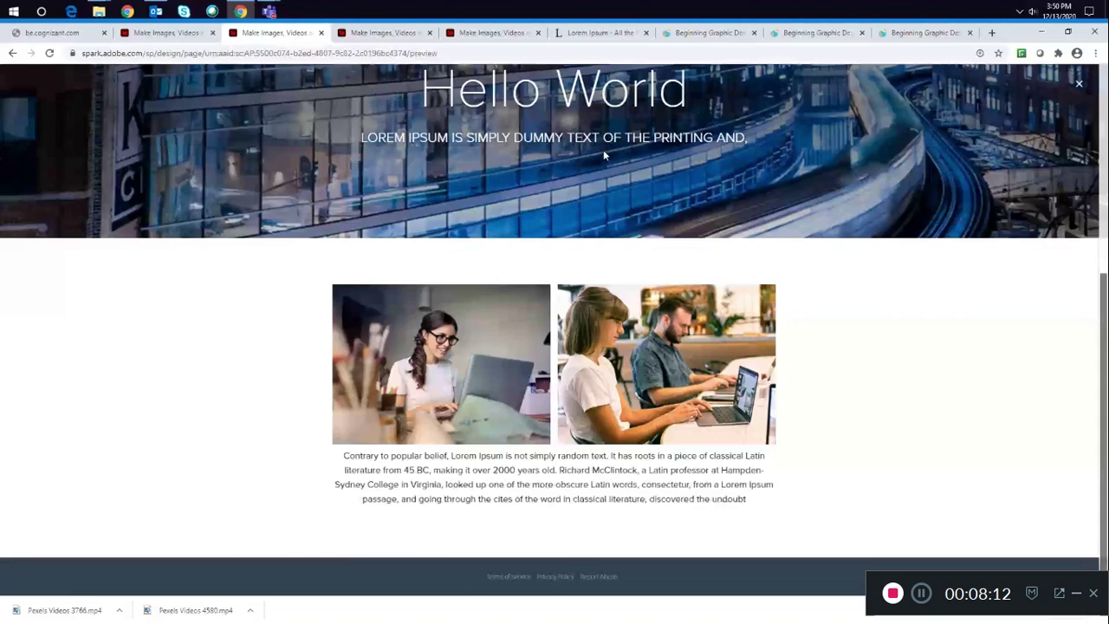
pyautogui.scroll(3, 604, 154)
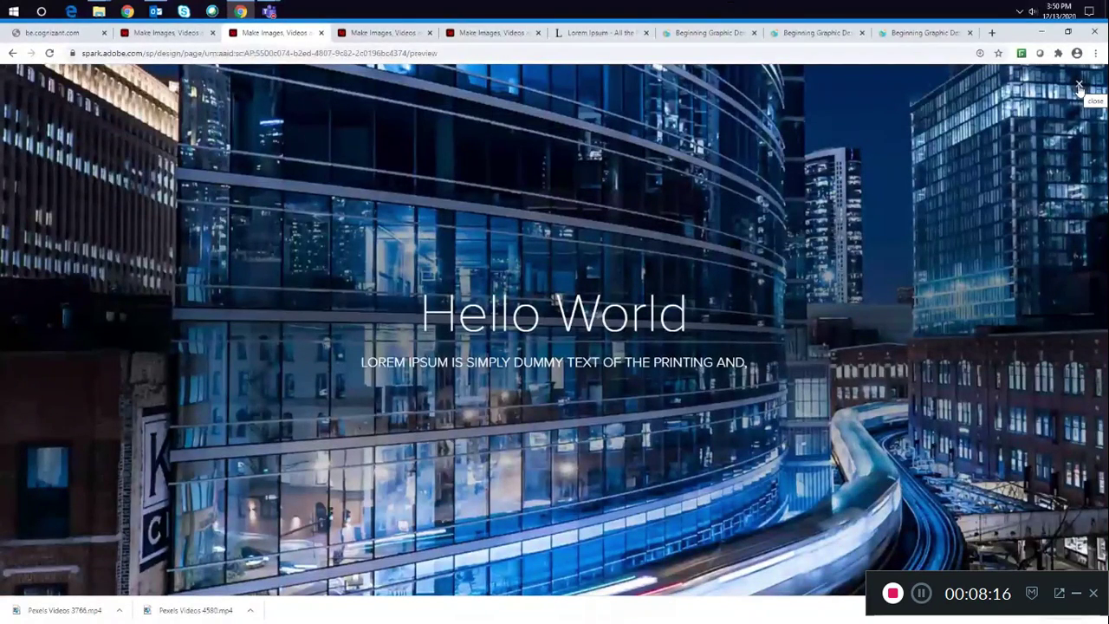
# - Exit the preview and close the Add photos panel without uploading any photo
pyautogui.click(1079, 87)
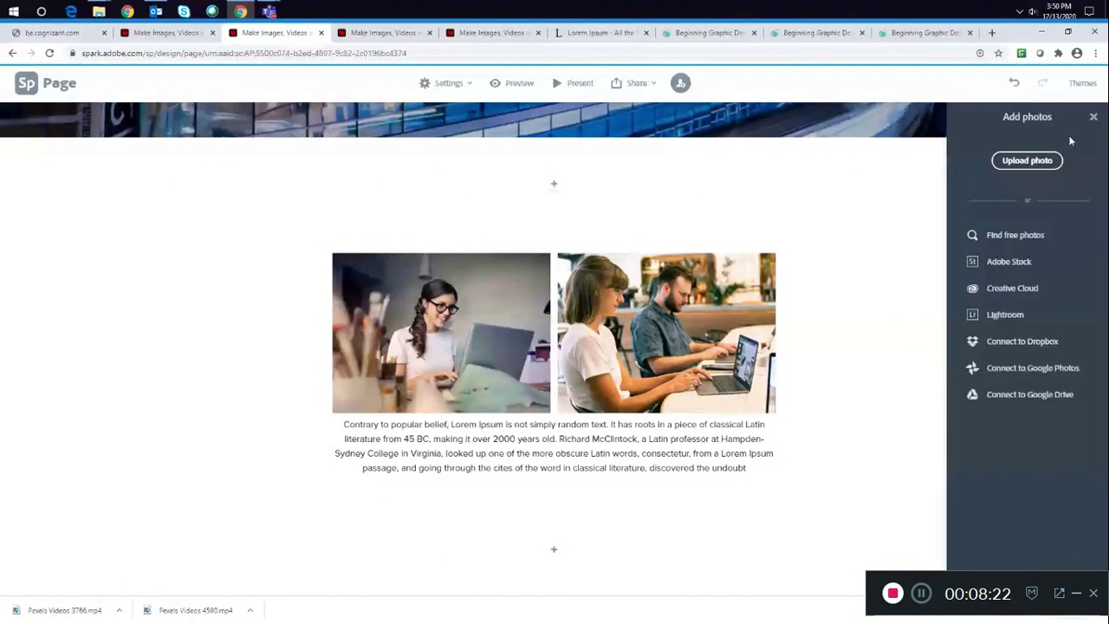
pyautogui.click(1032, 161)
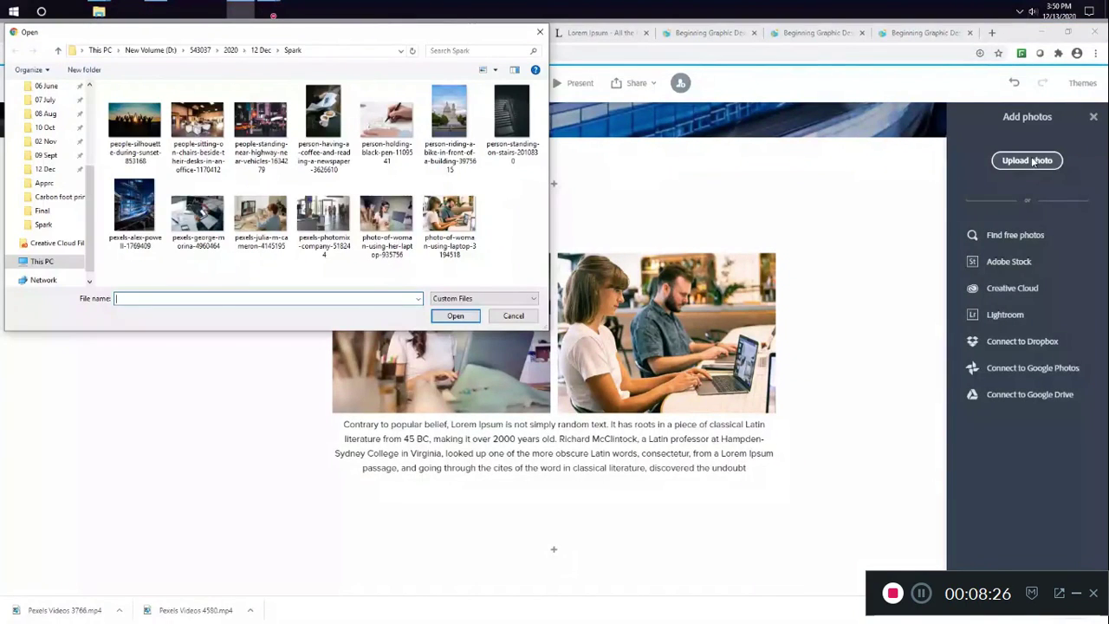
pyautogui.click(539, 33)
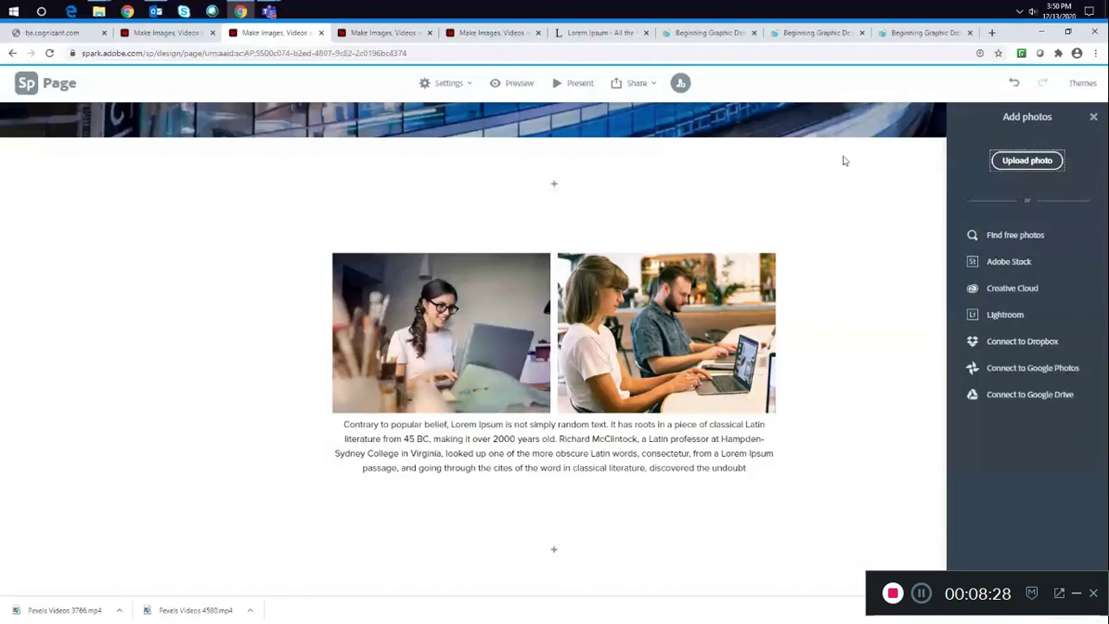
pyautogui.click(1095, 117)
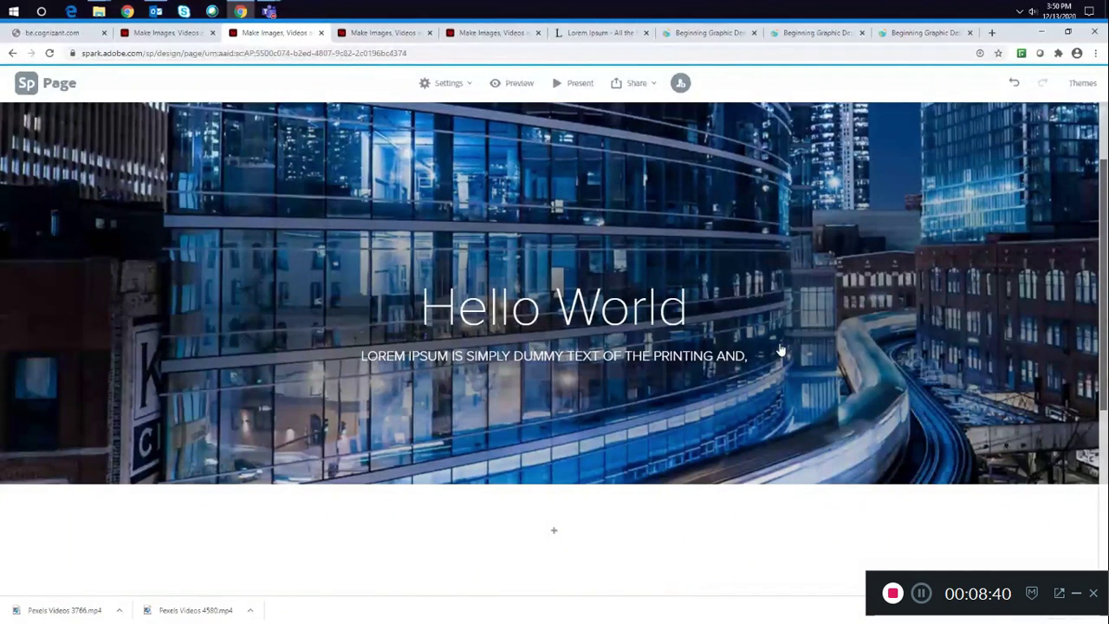
# - Add a second photo grid below the caption with four uploaded photos from the Spark folder and save it
pyautogui.scroll(-4, 780, 351)
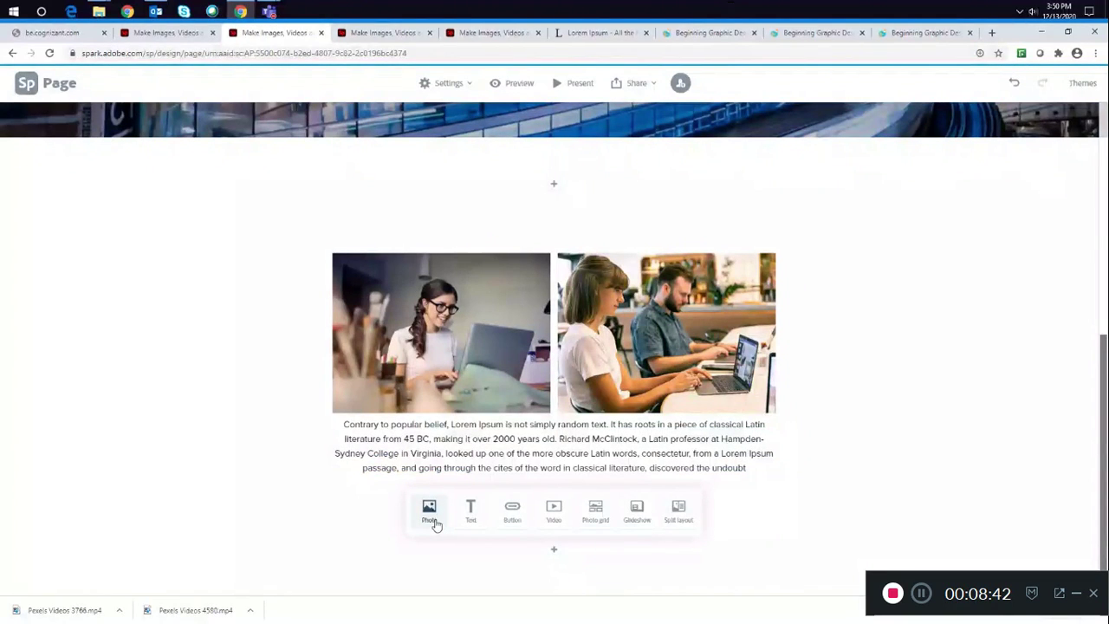
pyautogui.click(595, 512)
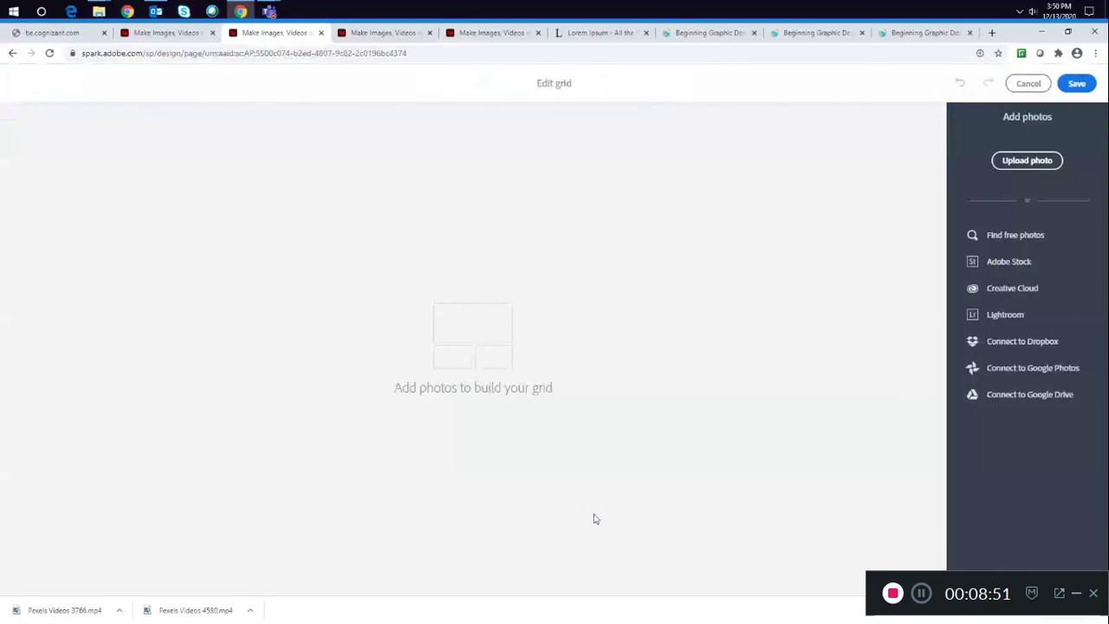
pyautogui.click(1042, 161)
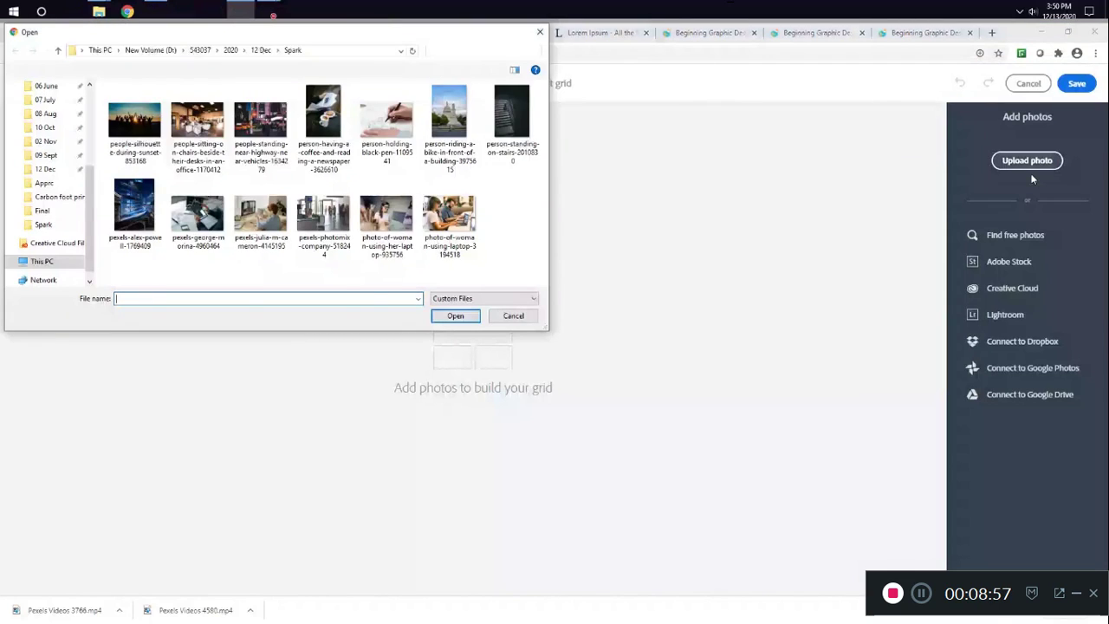
pyautogui.click(450, 215)
pyautogui.keyDown('ctrl'); pyautogui.click(386, 217); pyautogui.keyUp('ctrl')
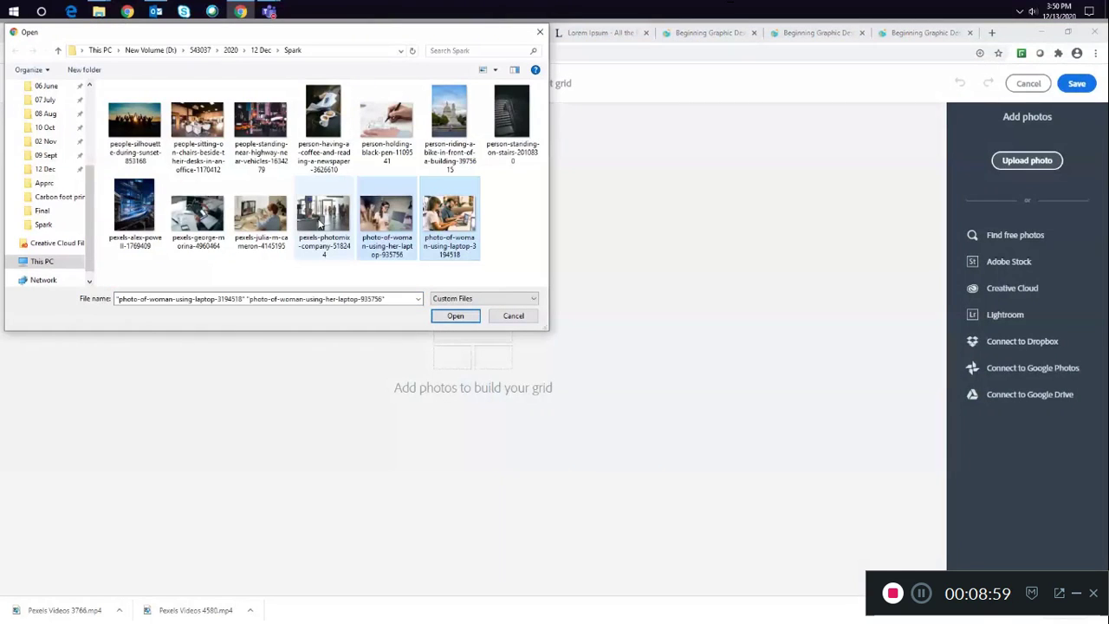
pyautogui.keyDown('ctrl'); pyautogui.click(323, 217); pyautogui.keyUp('ctrl')
pyautogui.keyDown('ctrl'); pyautogui.click(260, 126); pyautogui.keyUp('ctrl')
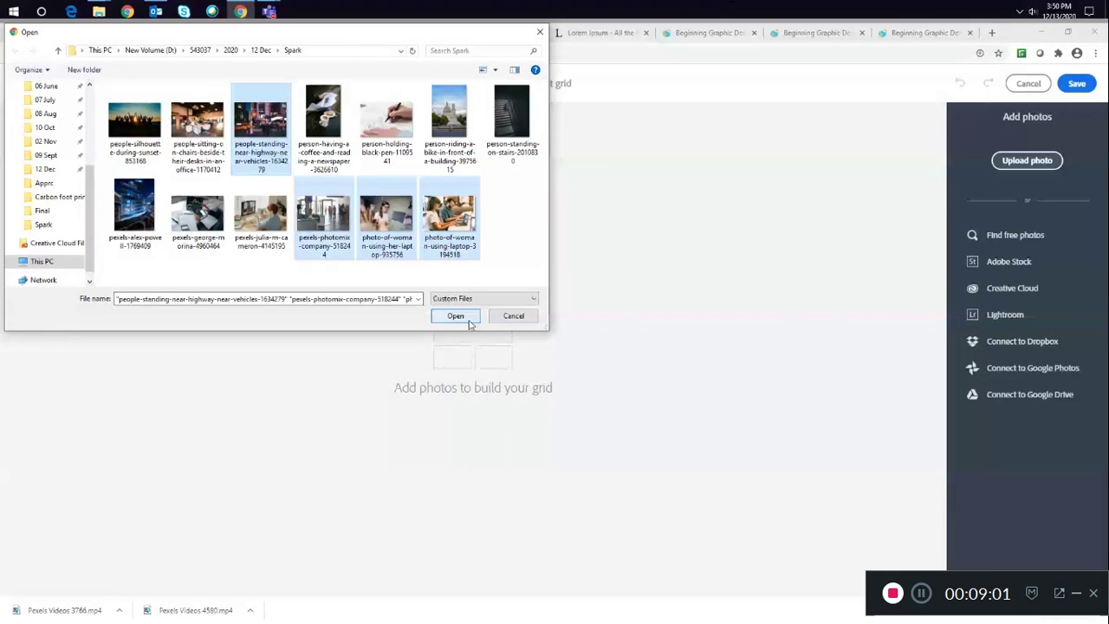
pyautogui.click(469, 320)
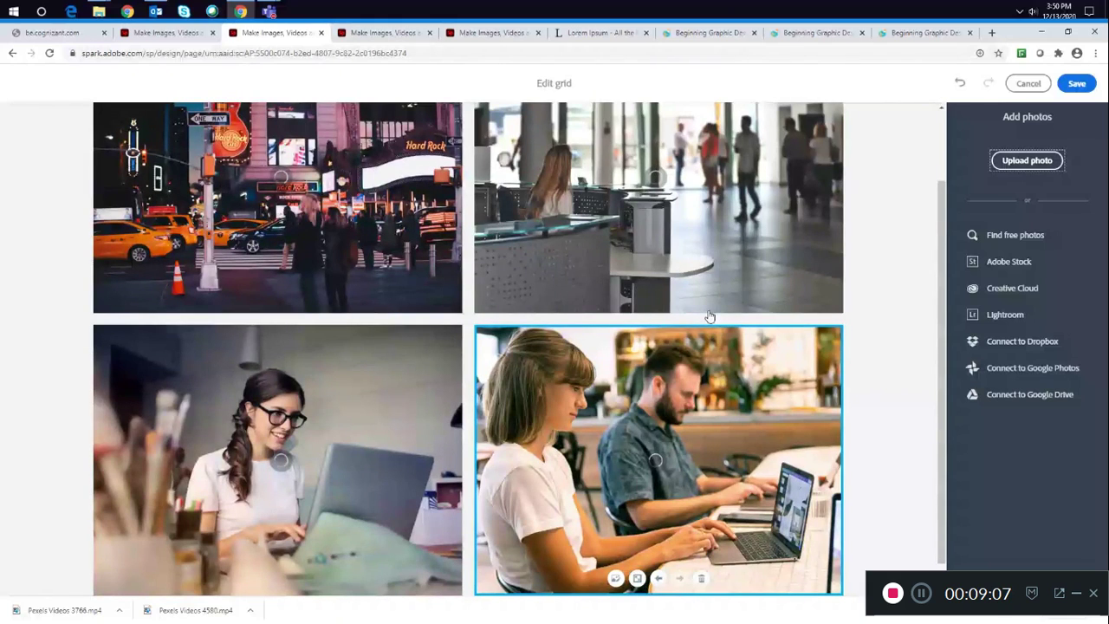
pyautogui.click(1077, 83)
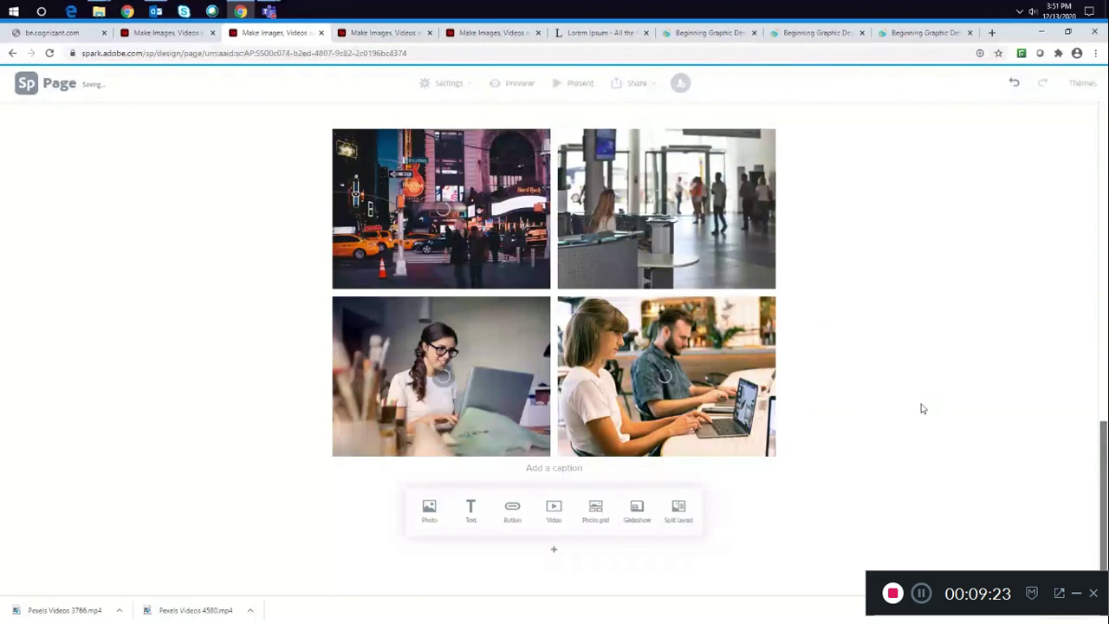
# - Delete the newly added four-photo grid
pyautogui.scroll(3, 923, 409)
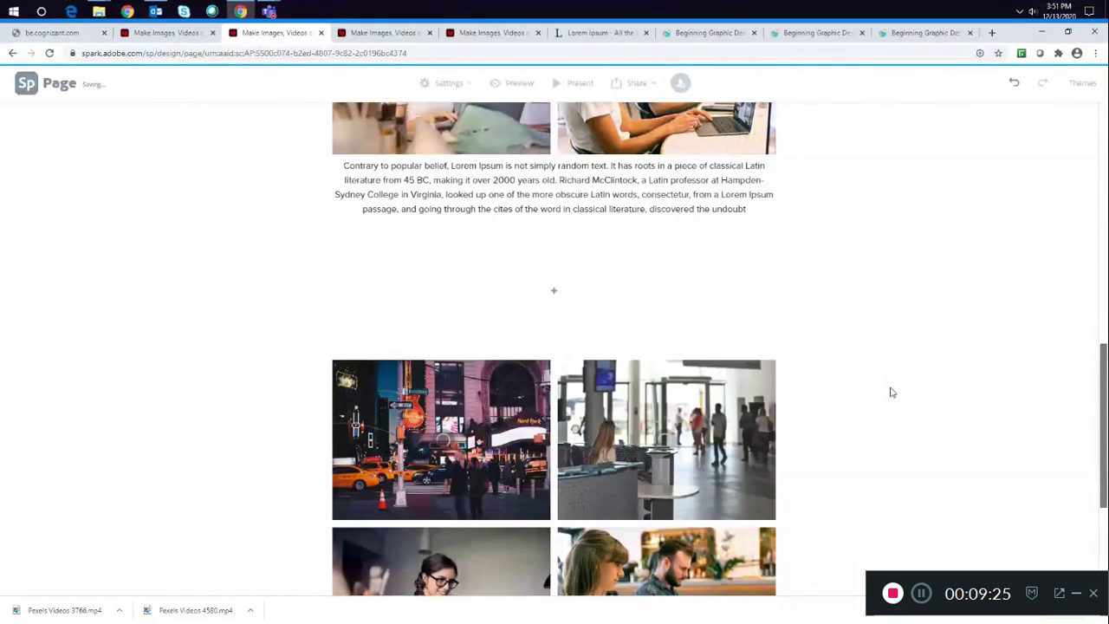
pyautogui.scroll(-2, 893, 392)
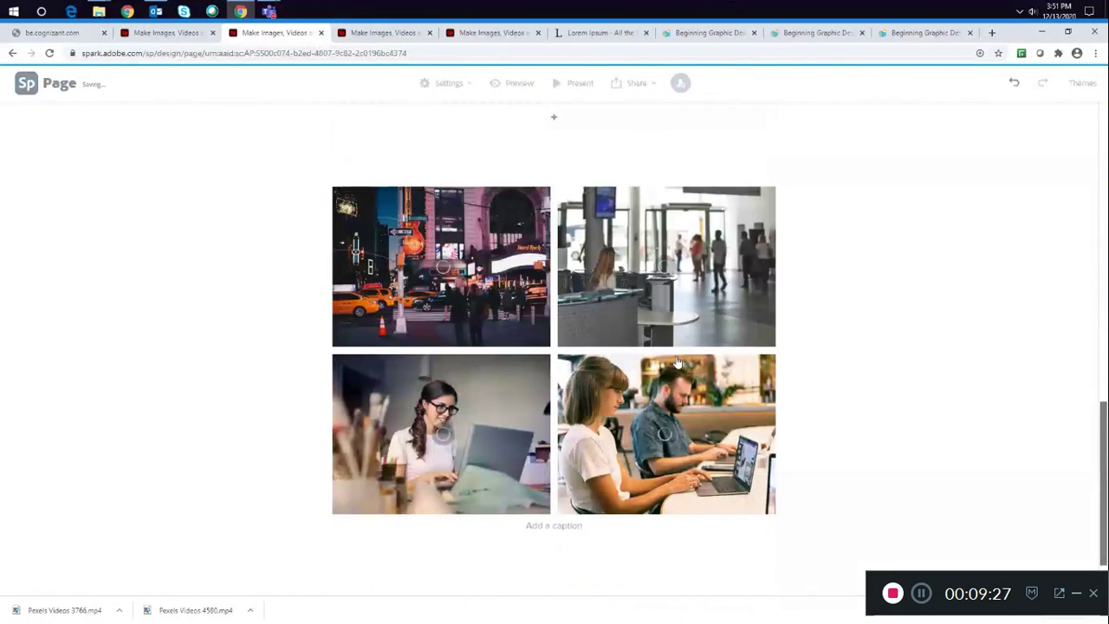
pyautogui.press('Delete')
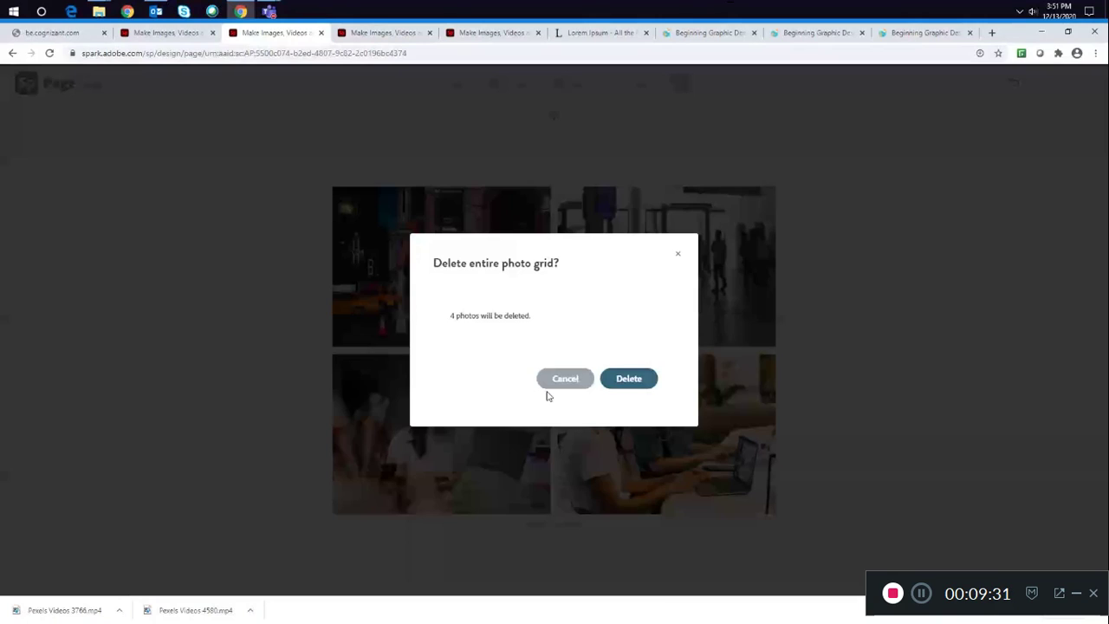
pyautogui.click(548, 388)
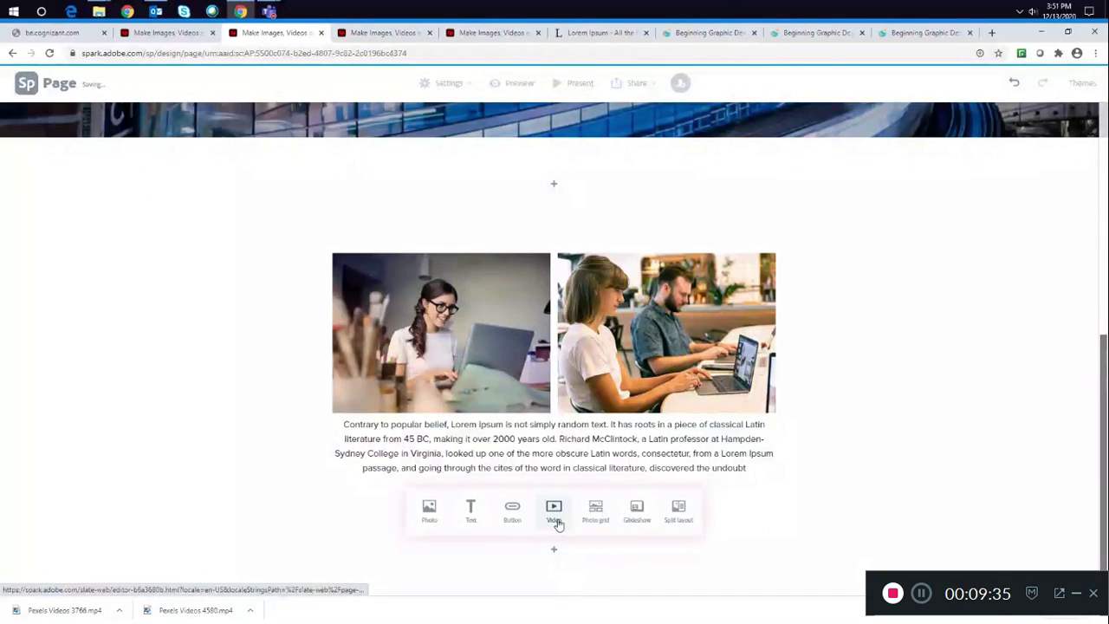
# - Insert a split layout below the captioned grid and add the office photo to its image side
pyautogui.click(677, 517)
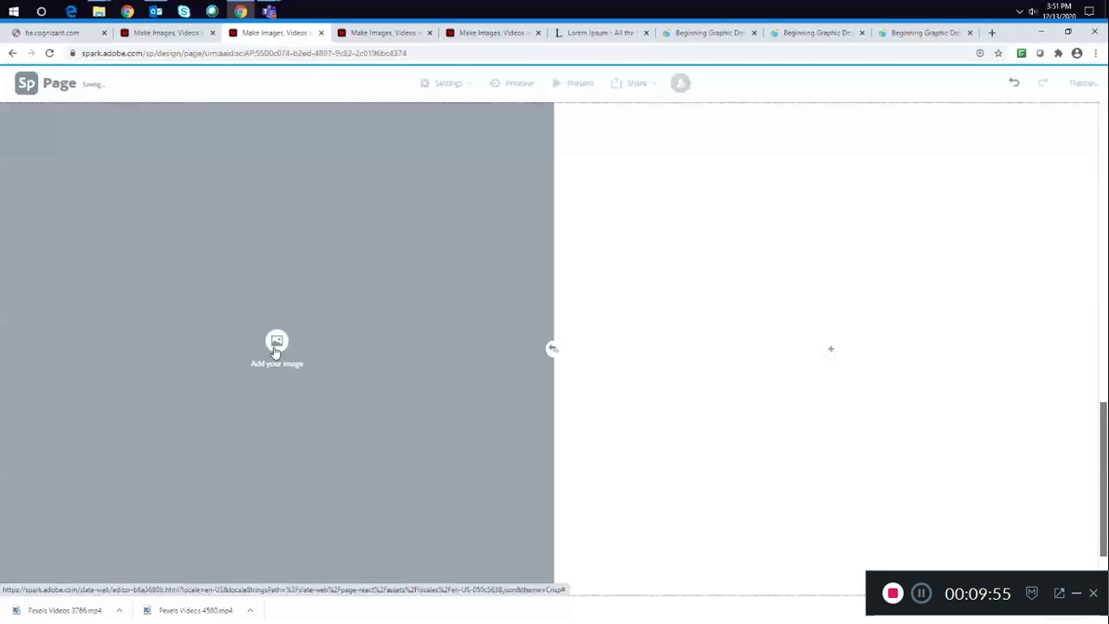
pyautogui.click(275, 346)
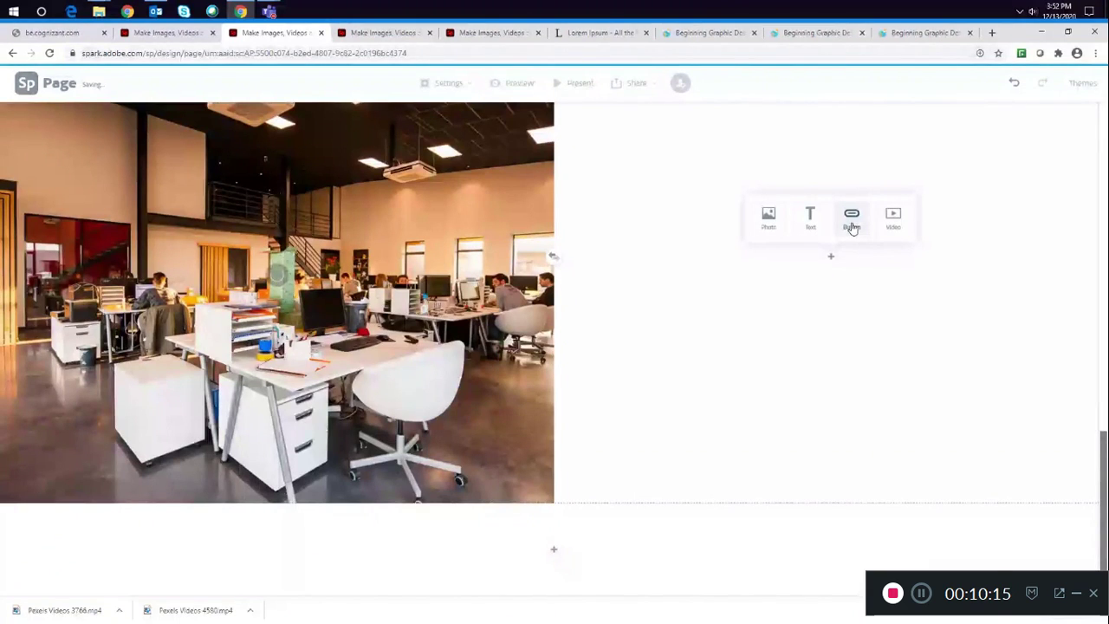
# - Paste the Lorem Ipsum passage as text beside the office photo in the split layout
pyautogui.write('Contrary to popular belief, Lorem Ipsum is not simply random text. It has roots in a piece of classical Latin literature from 45 BC, making it over 2000 years old. Richard McClintock, a Latin professor at Hampden-Sydney College in Virginia, looked up one of the more obscure Latin words, consectetur, from a Lorem Ipsum passage, and going through the cites of the word in classical literature, discovered the undoubt')
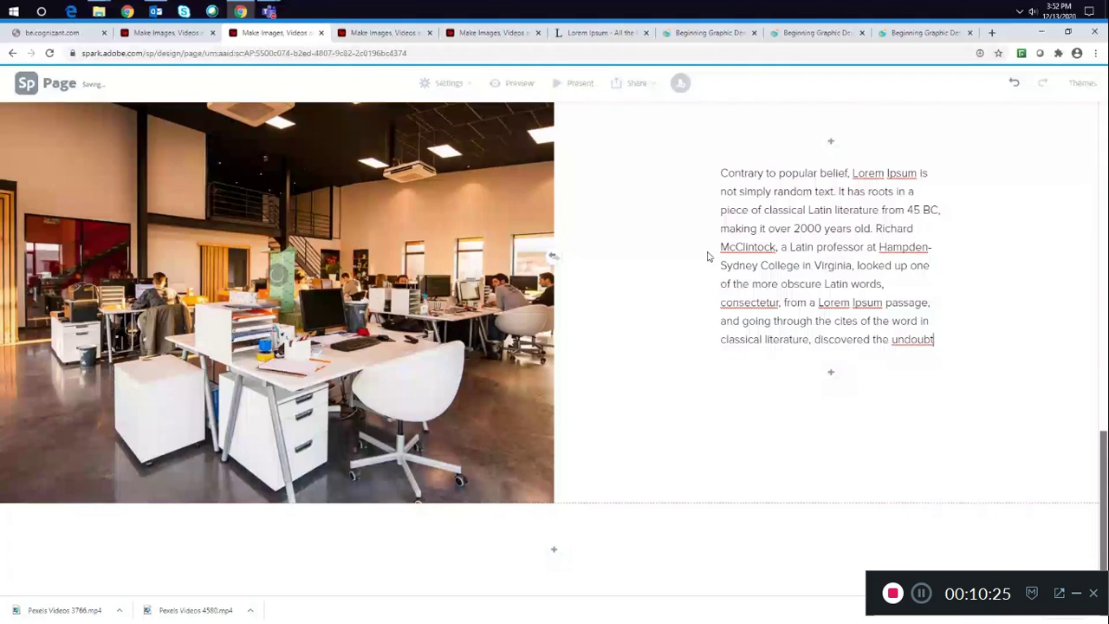
pyautogui.hotkey('ctrl', 'z')
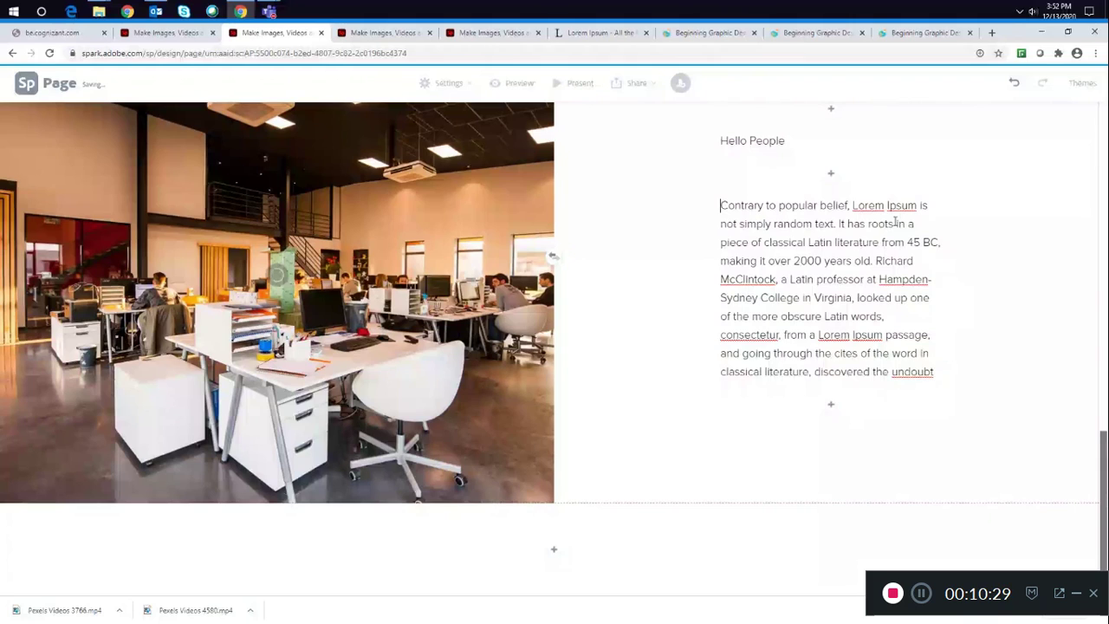
# - Try the H1 and H2 heading styles on the pasted passage
pyautogui.tripleClick(723, 204)
pyautogui.click(684, 116)
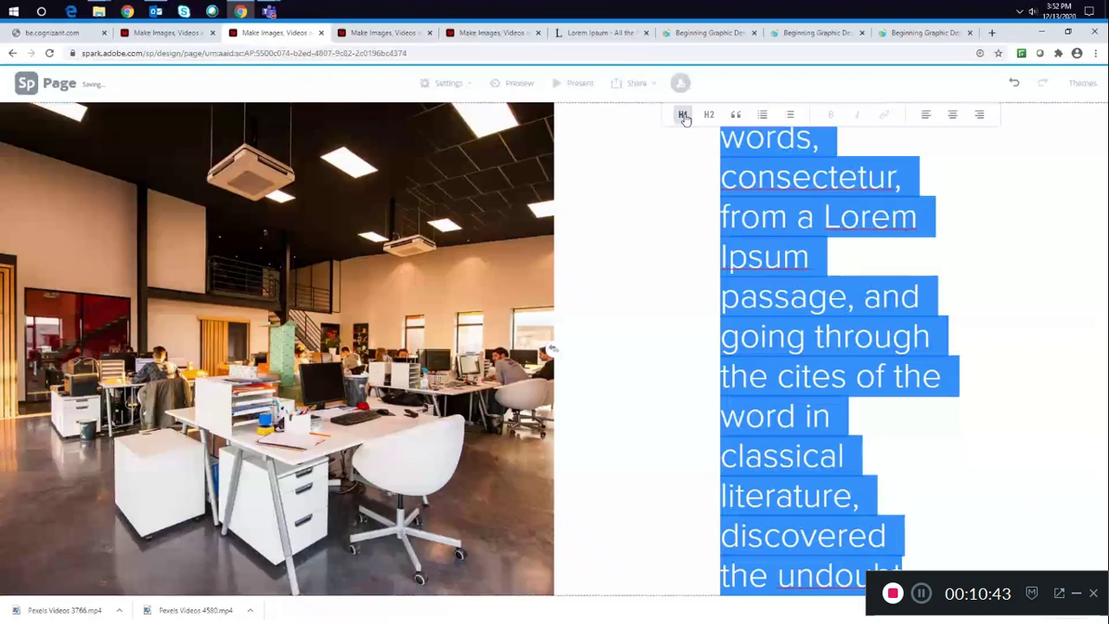
pyautogui.click(684, 115)
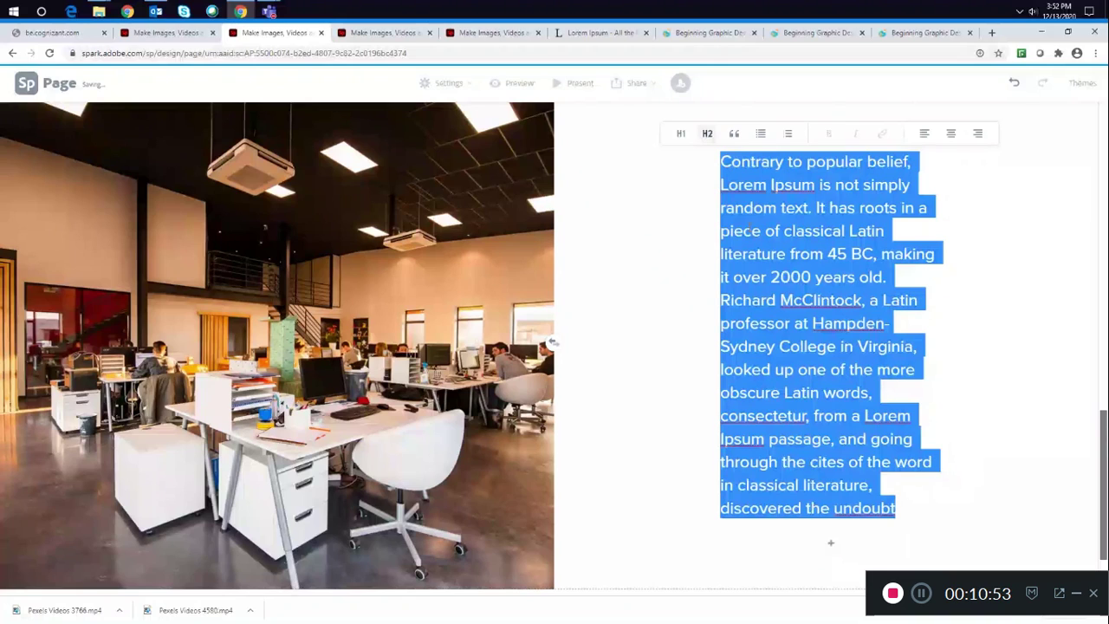
pyautogui.click(750, 229)
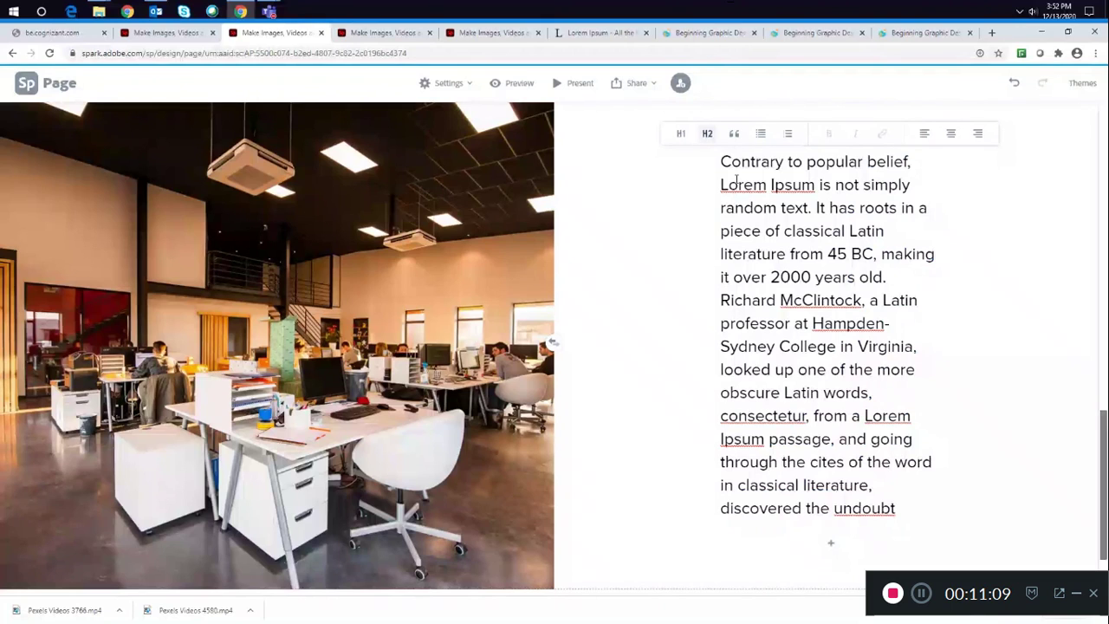
# - Try the quote style on the passage and switch it back to H2
pyautogui.moveTo(721, 161); pyautogui.dragTo(794, 322)
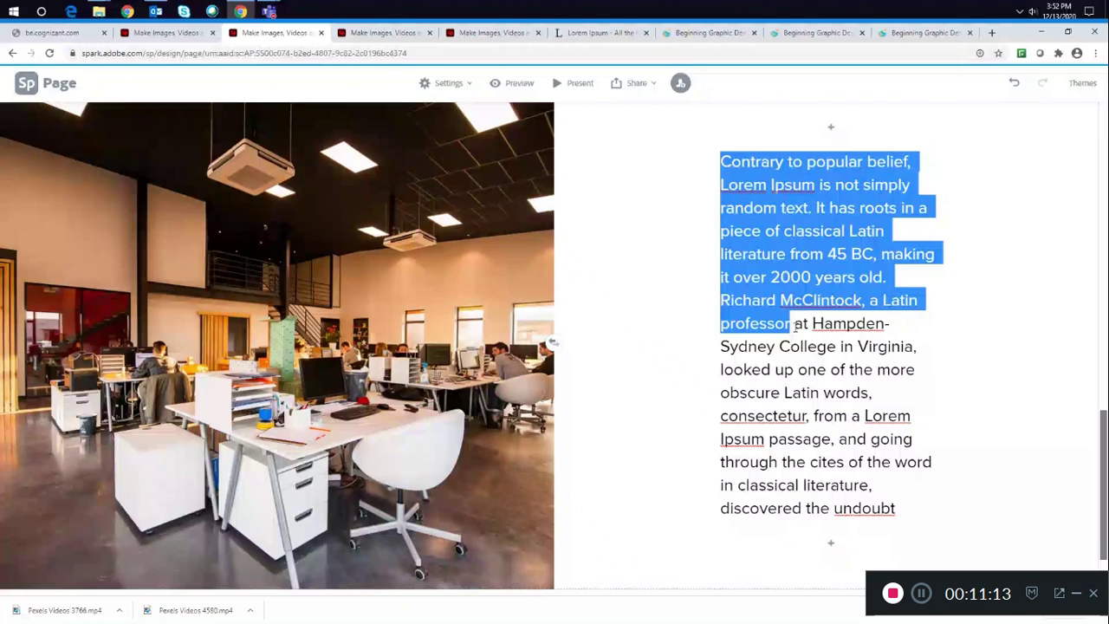
pyautogui.click(868, 359)
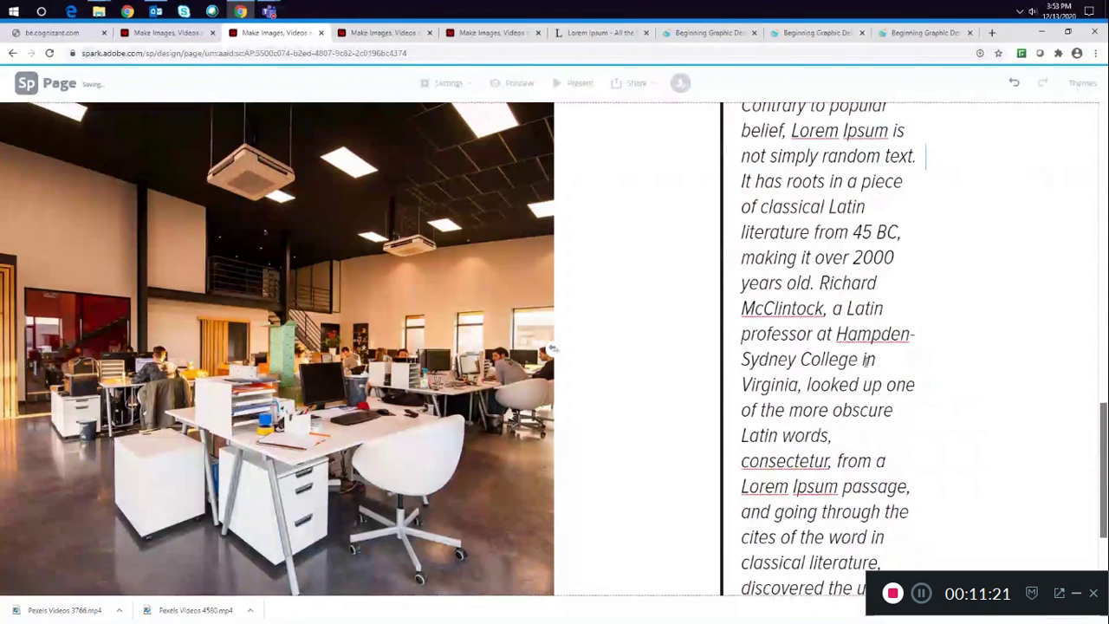
pyautogui.hotkey('ctrl', 'a')
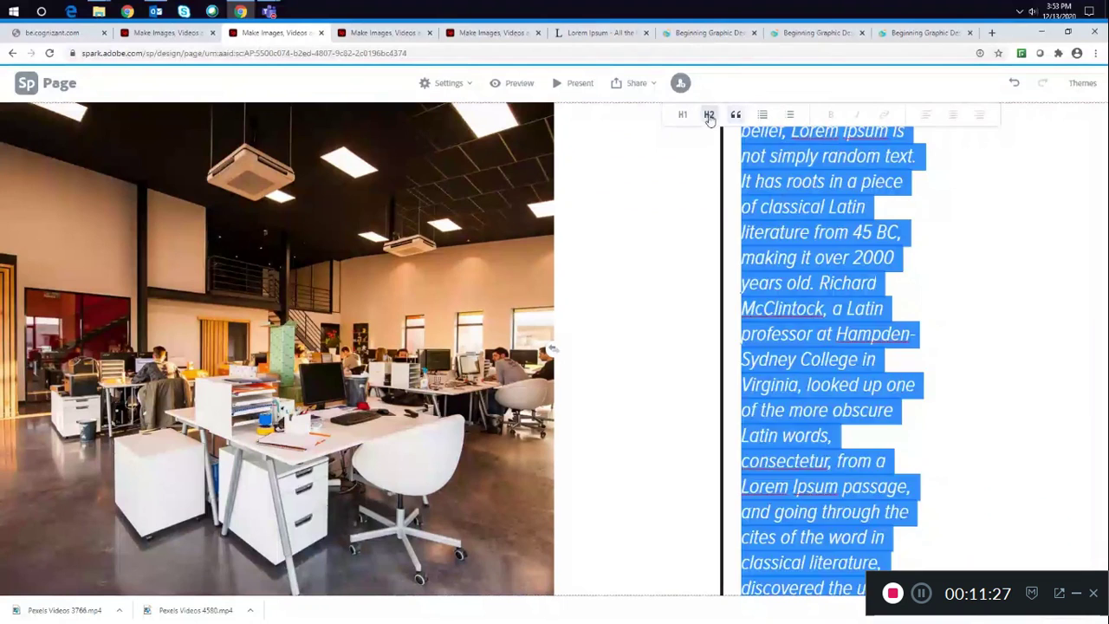
pyautogui.click(709, 115)
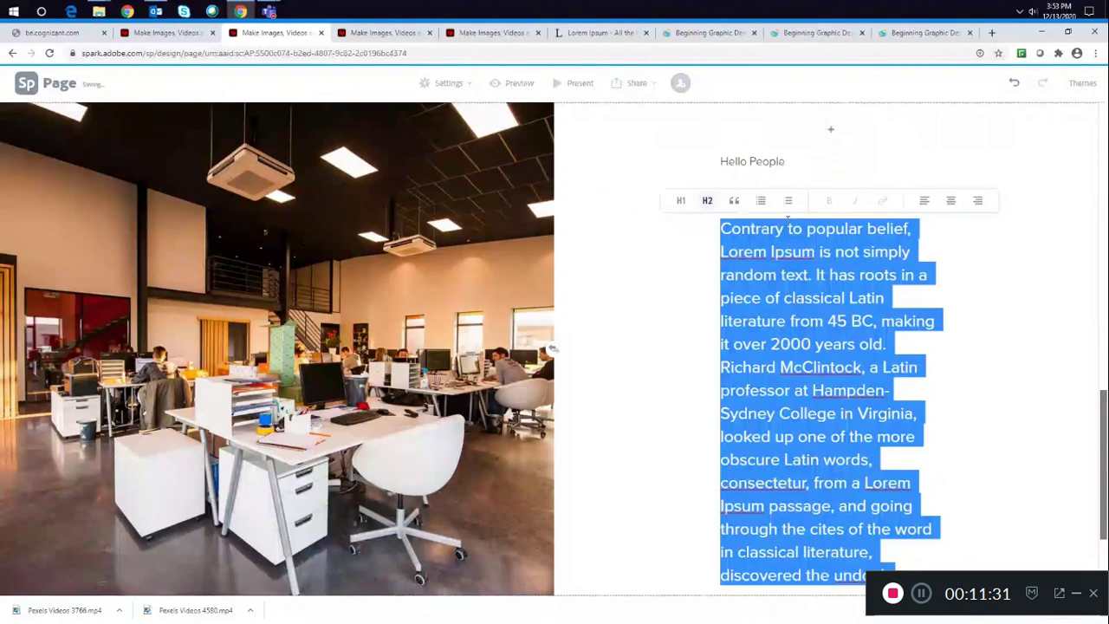
# - Try formatting the passage as a bulleted list
pyautogui.click(761, 200)
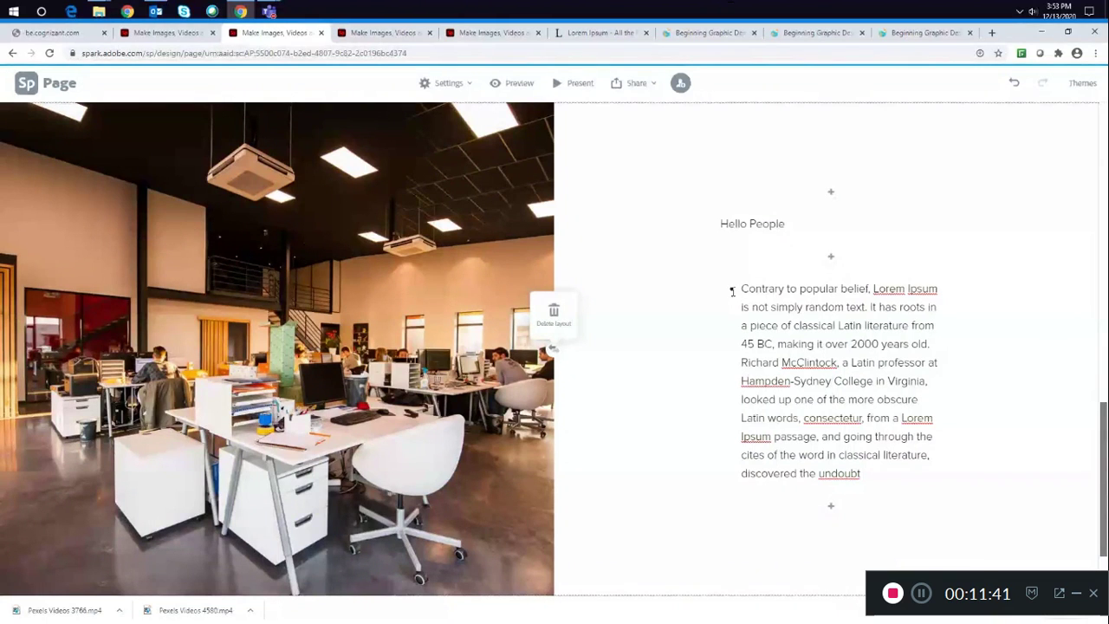
pyautogui.click(732, 291)
pyautogui.moveTo(733, 291); pyautogui.dragTo(990, 493)
pyautogui.click(891, 453)
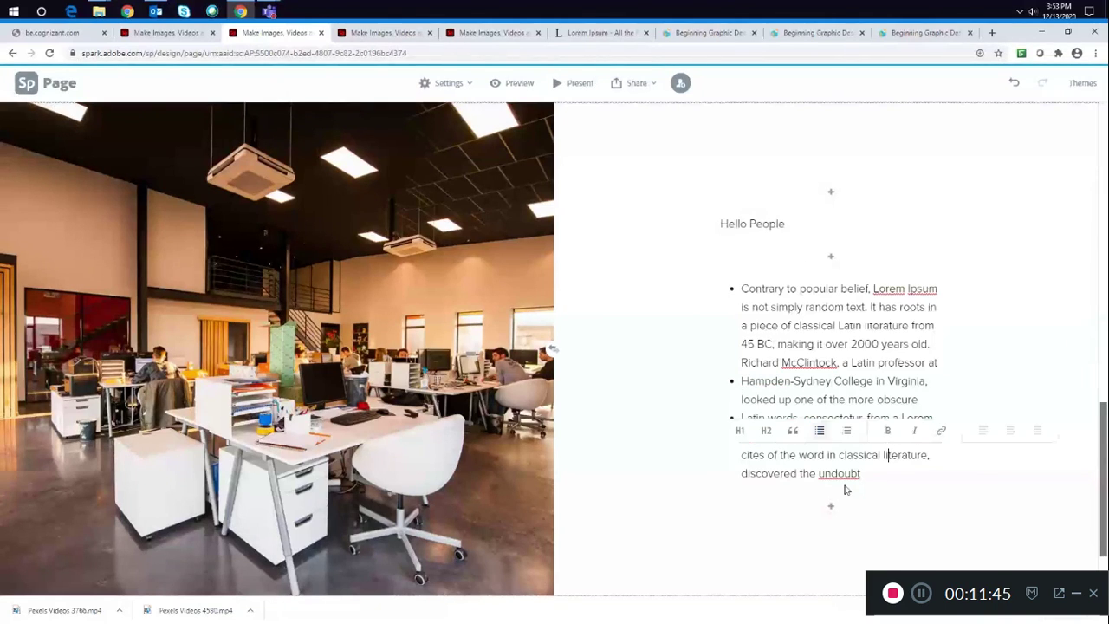
pyautogui.click(742, 399)
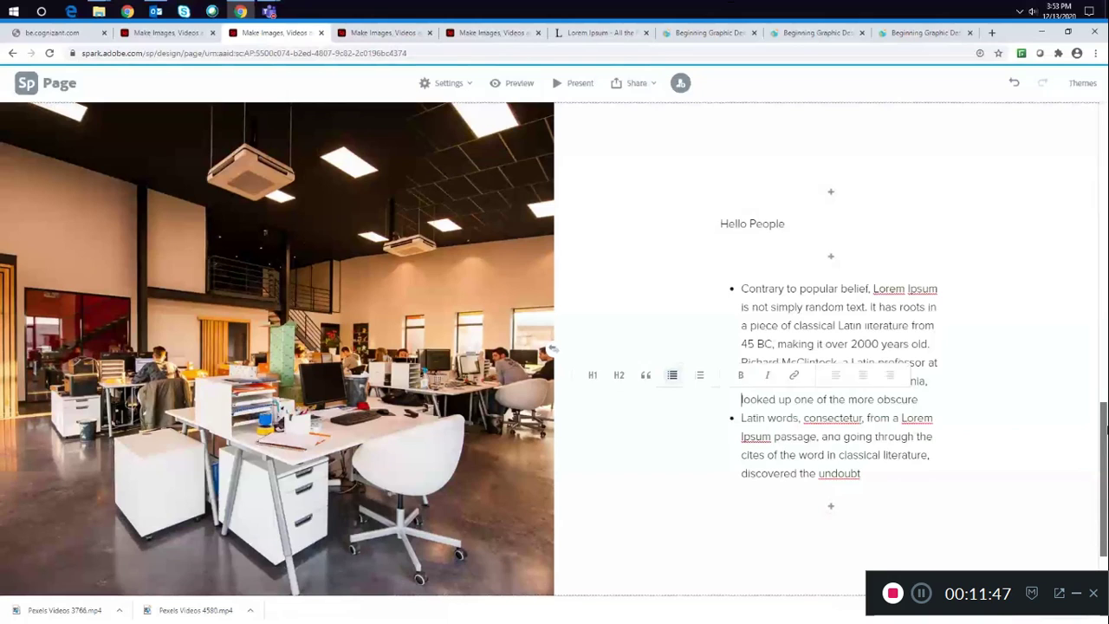
pyautogui.click(1104, 431)
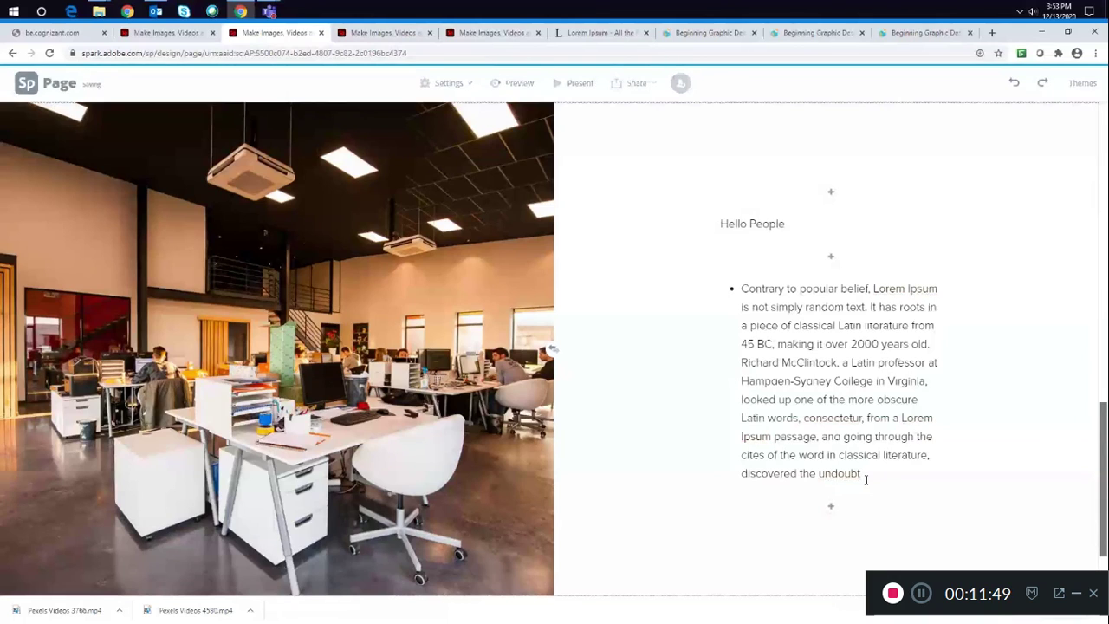
# - Format the whole passage as a numbered list
pyautogui.moveTo(862, 475); pyautogui.dragTo(739, 287)
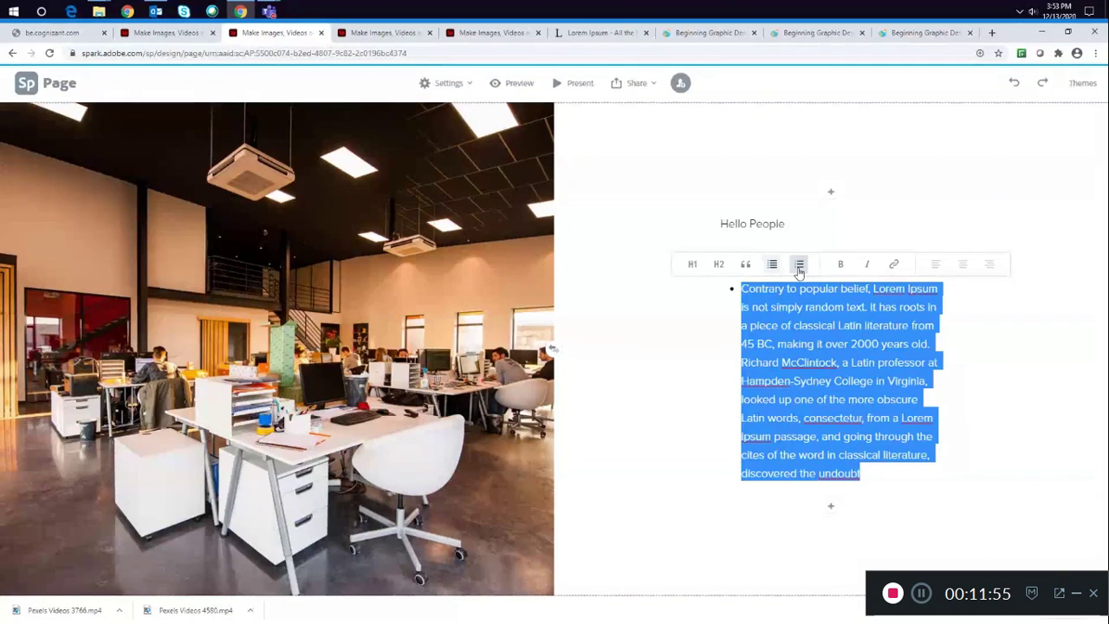
pyautogui.click(799, 267)
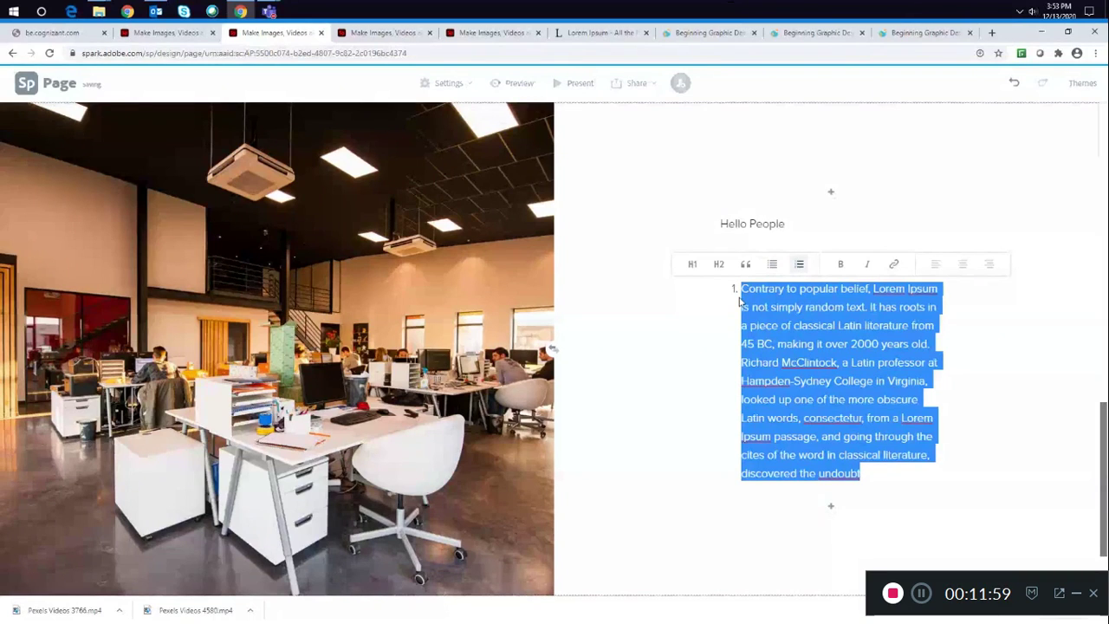
pyautogui.click(741, 345)
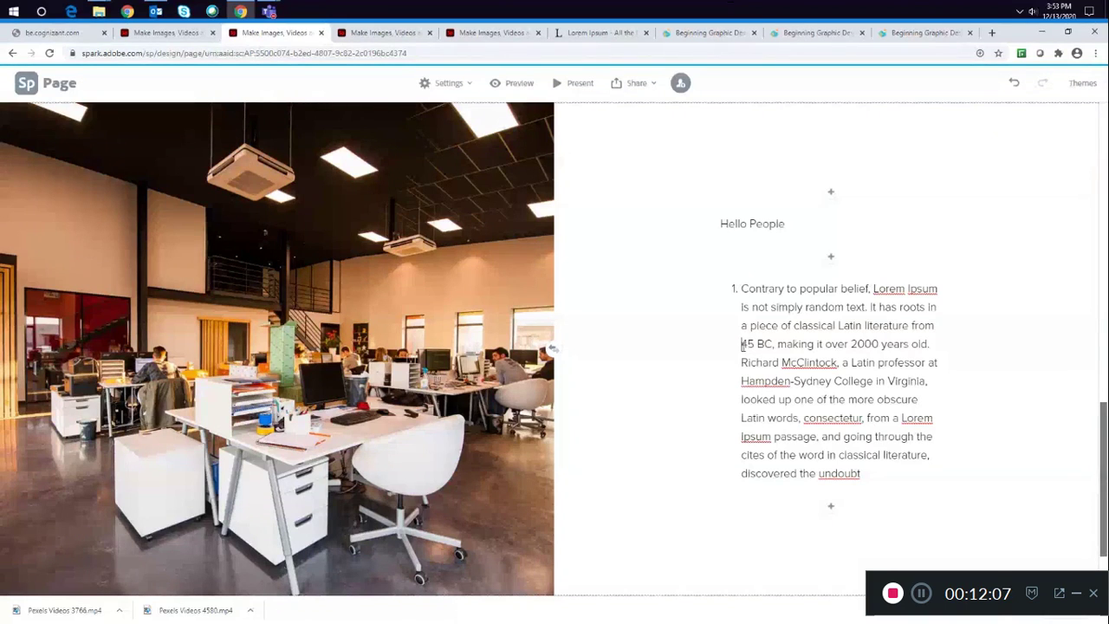
# - Try splitting the numbered list into a second item at "45 BC"
pyautogui.press('Return')
pyautogui.moveTo(742, 290); pyautogui.dragTo(864, 326)
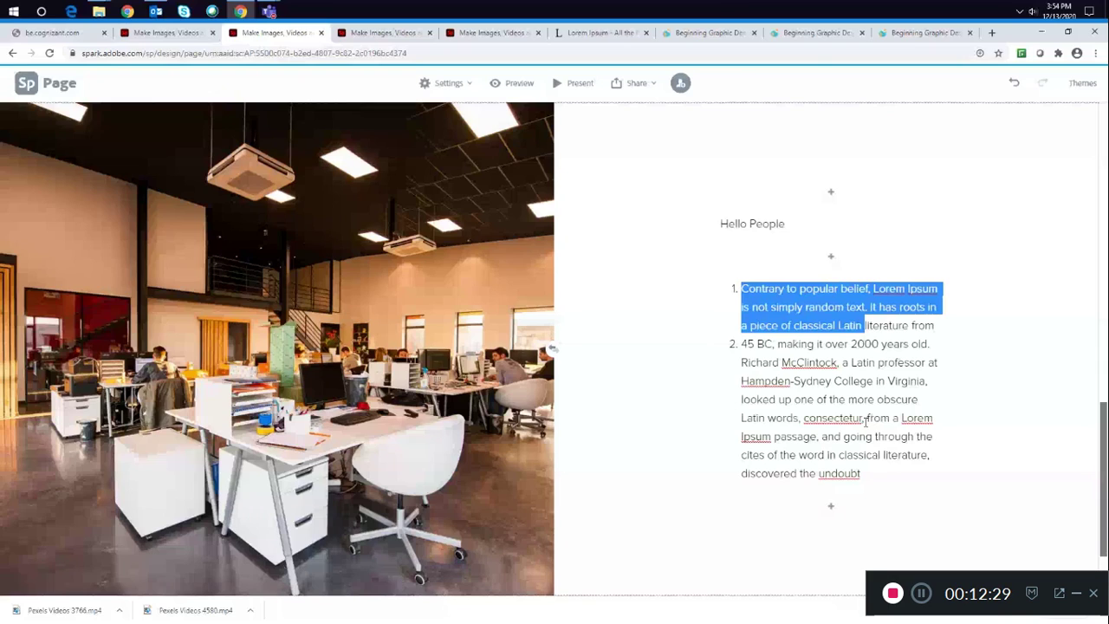
pyautogui.click(1006, 485)
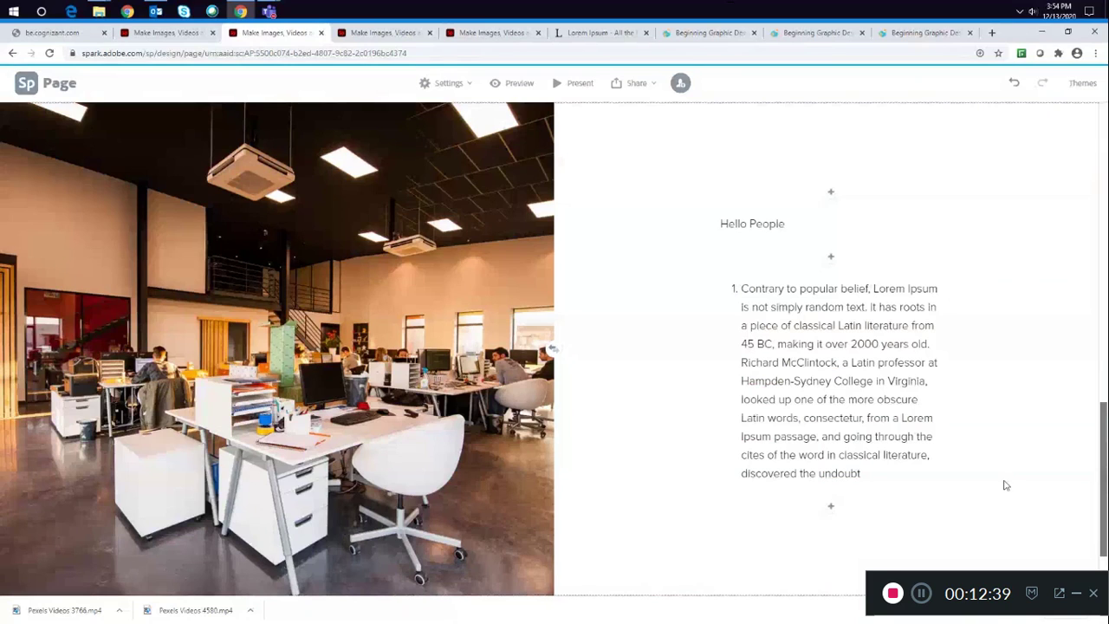
# - Try center and then right alignment on the whole passage beside the office photo
pyautogui.click(862, 474)
pyautogui.moveTo(785, 473); pyautogui.dragTo(769, 455)
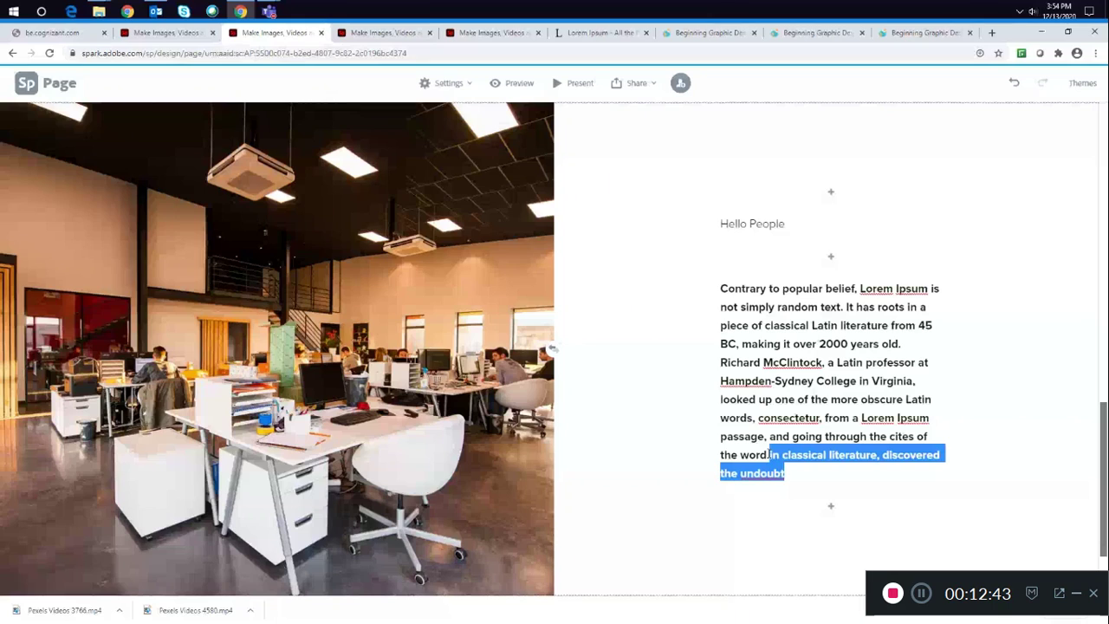
pyautogui.moveTo(770, 456); pyautogui.dragTo(927, 270)
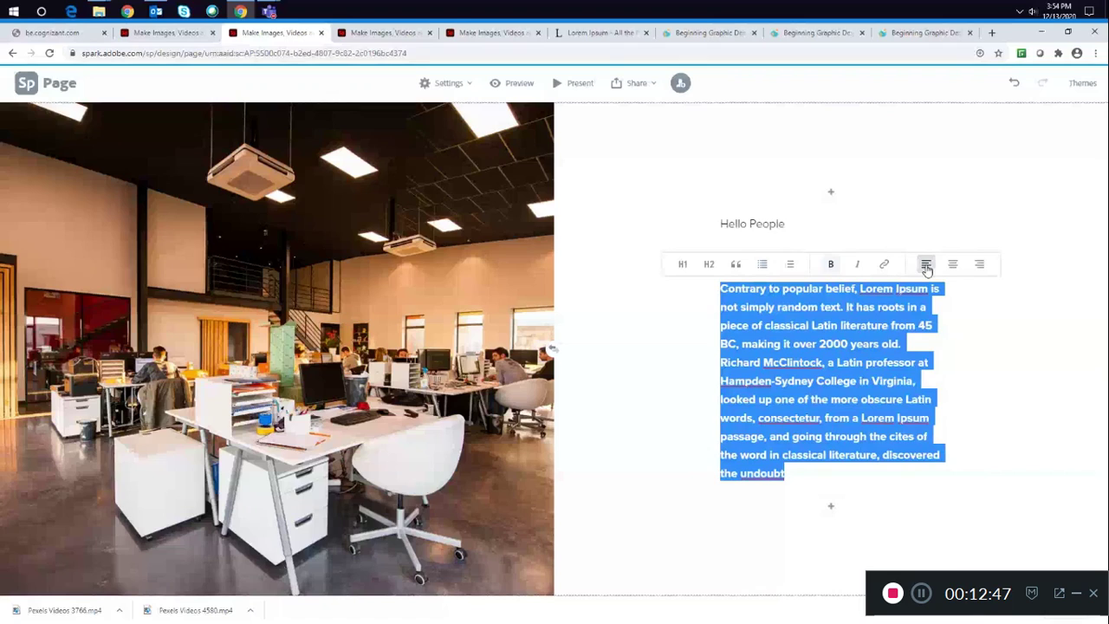
pyautogui.click(927, 267)
pyautogui.click(953, 266)
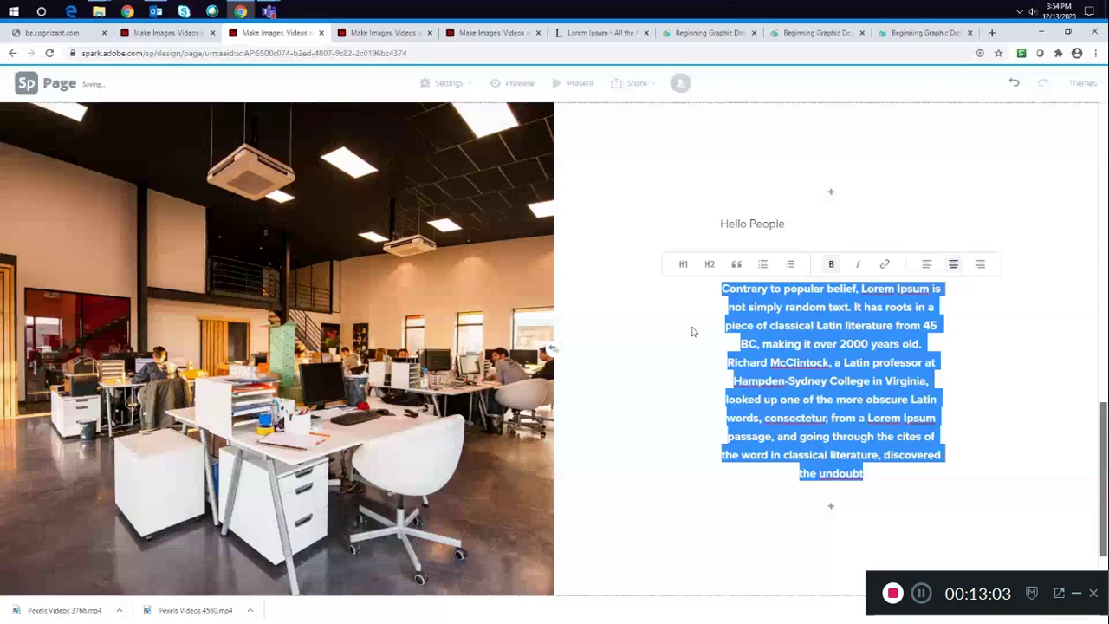
pyautogui.click(693, 331)
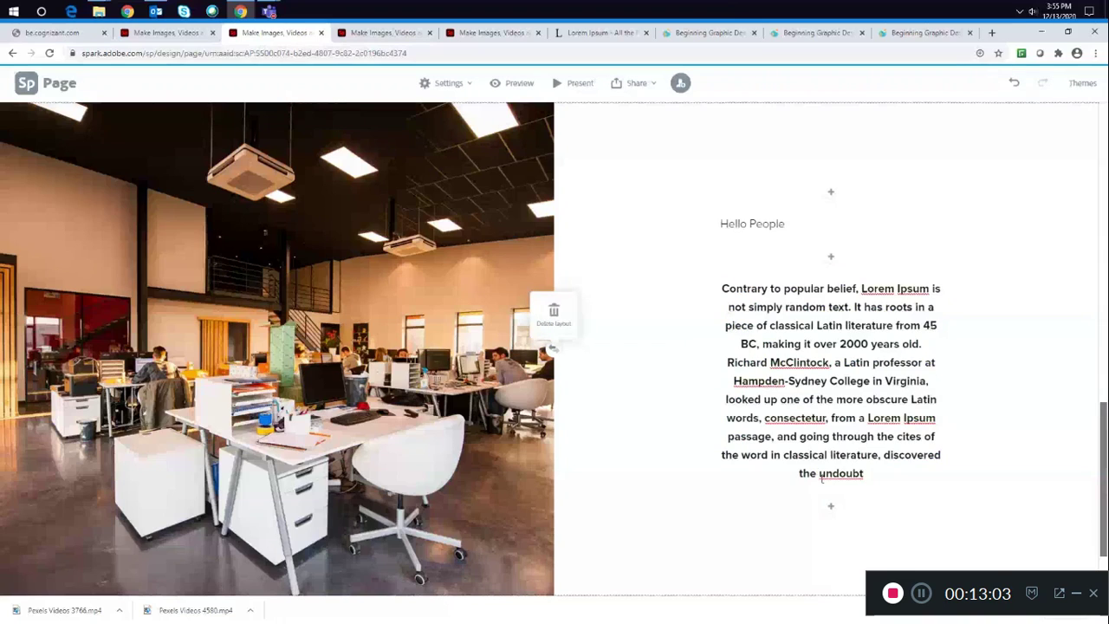
pyautogui.tripleClick(754, 294)
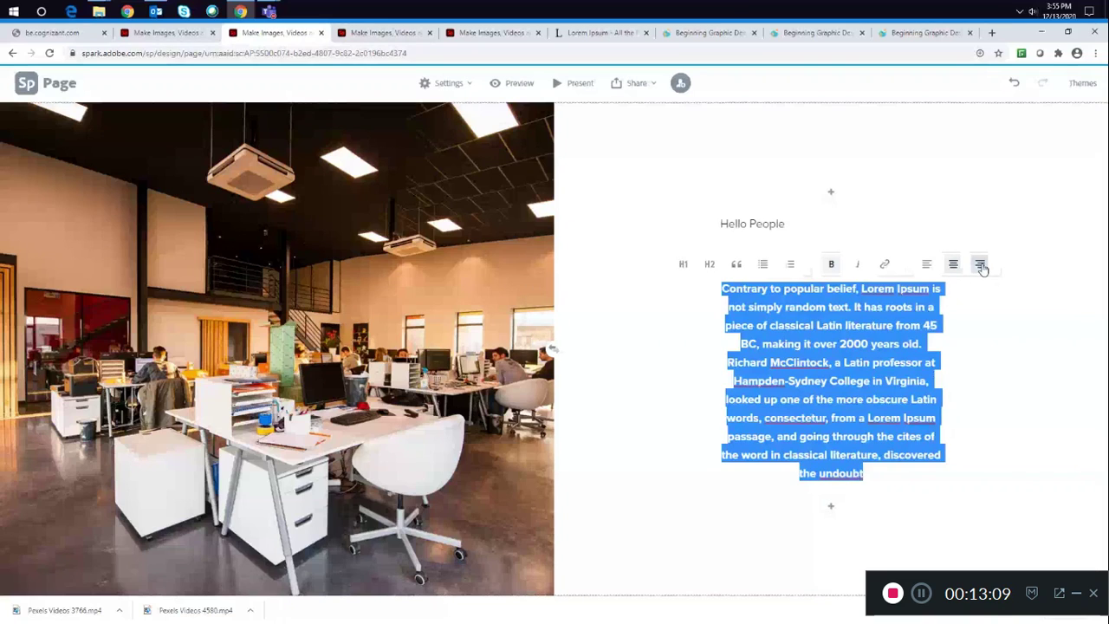
pyautogui.click(981, 265)
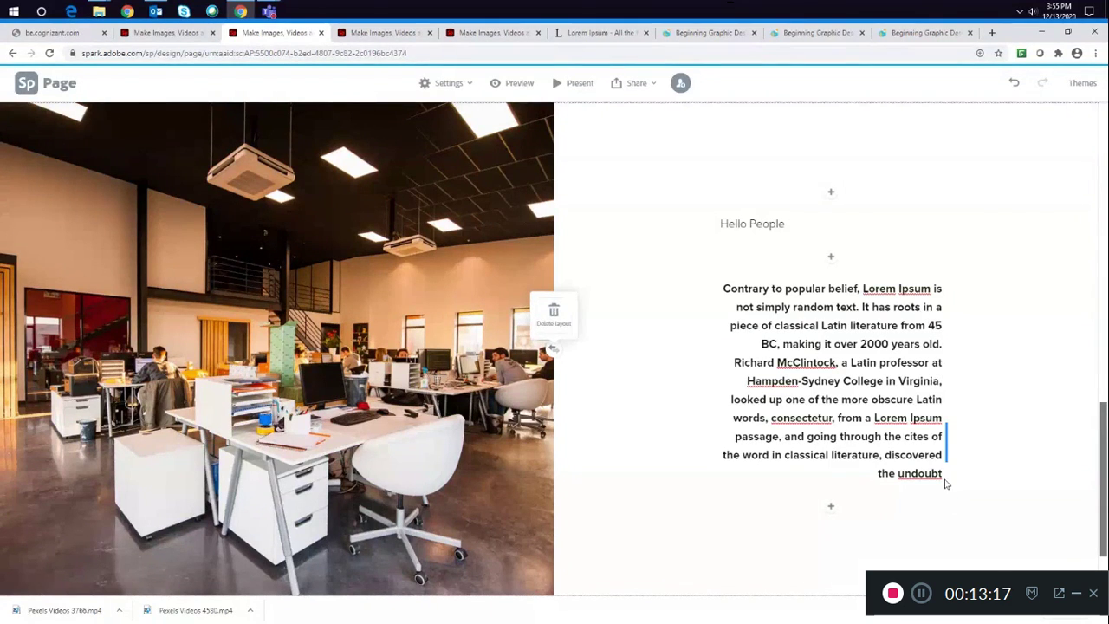
# - Remove the bold formatting from the whole passage
pyautogui.moveTo(947, 484); pyautogui.dragTo(806, 278)
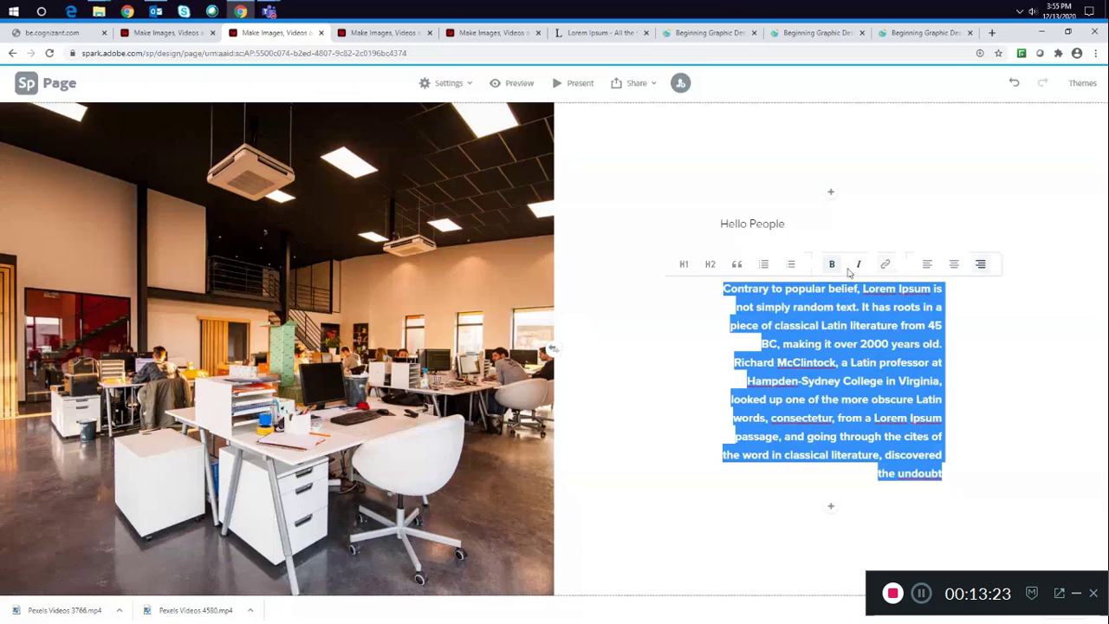
pyautogui.click(832, 265)
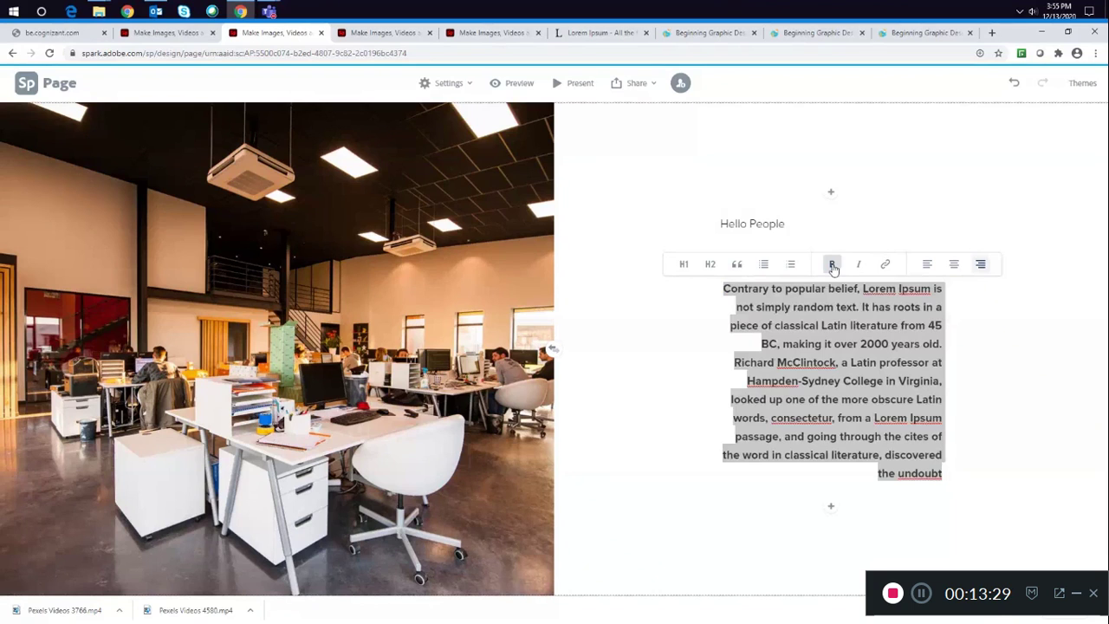
pyautogui.click(832, 266)
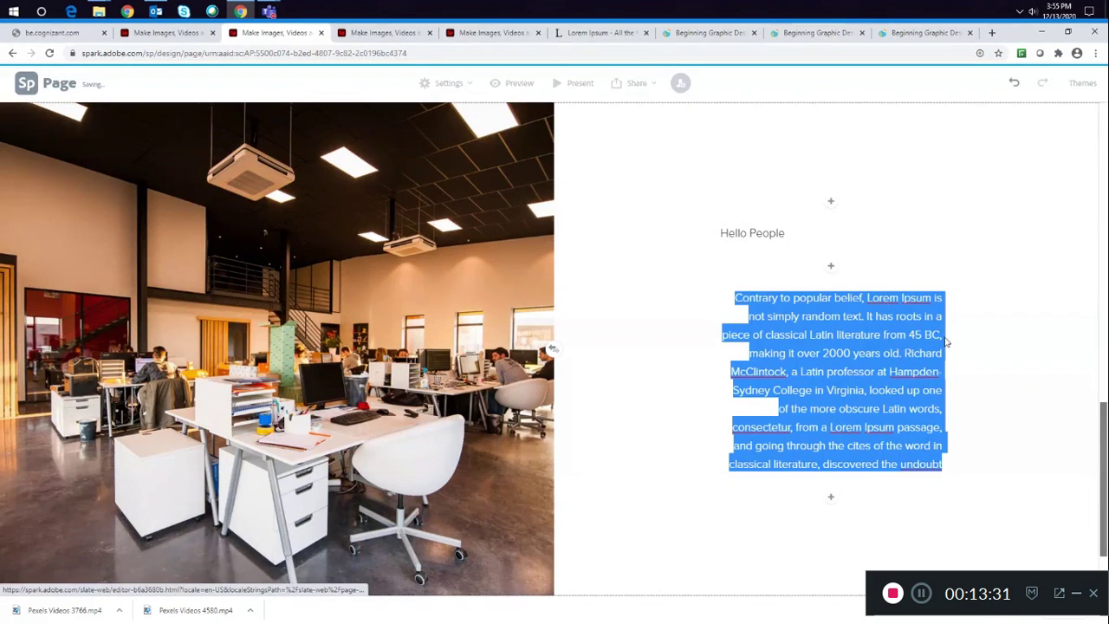
# - Left-align the whole passage
pyautogui.click(947, 446)
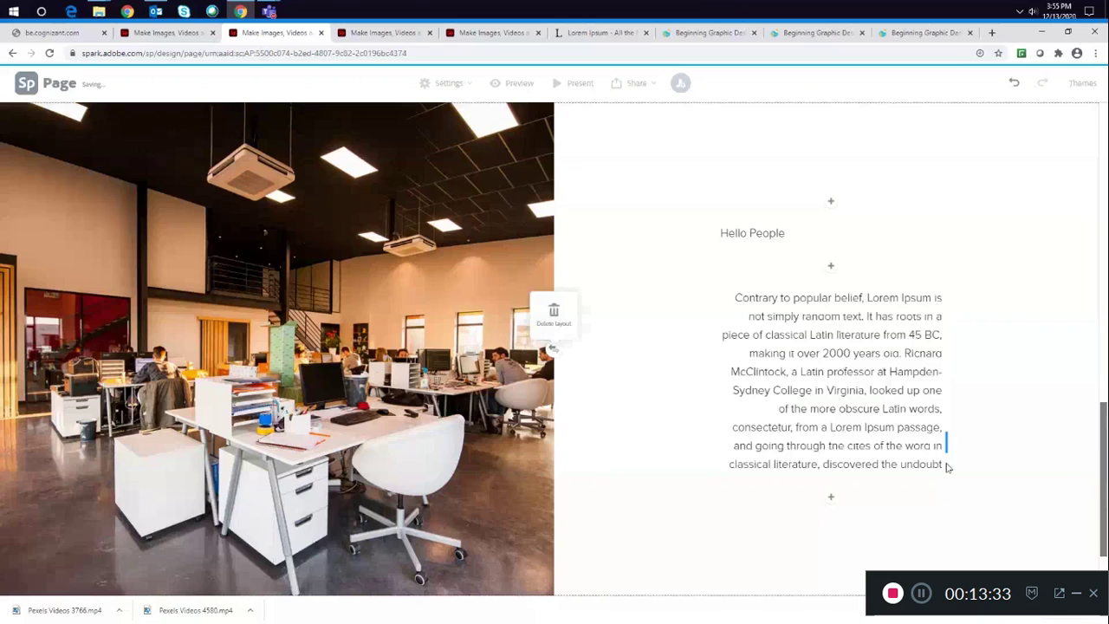
pyautogui.click(944, 466)
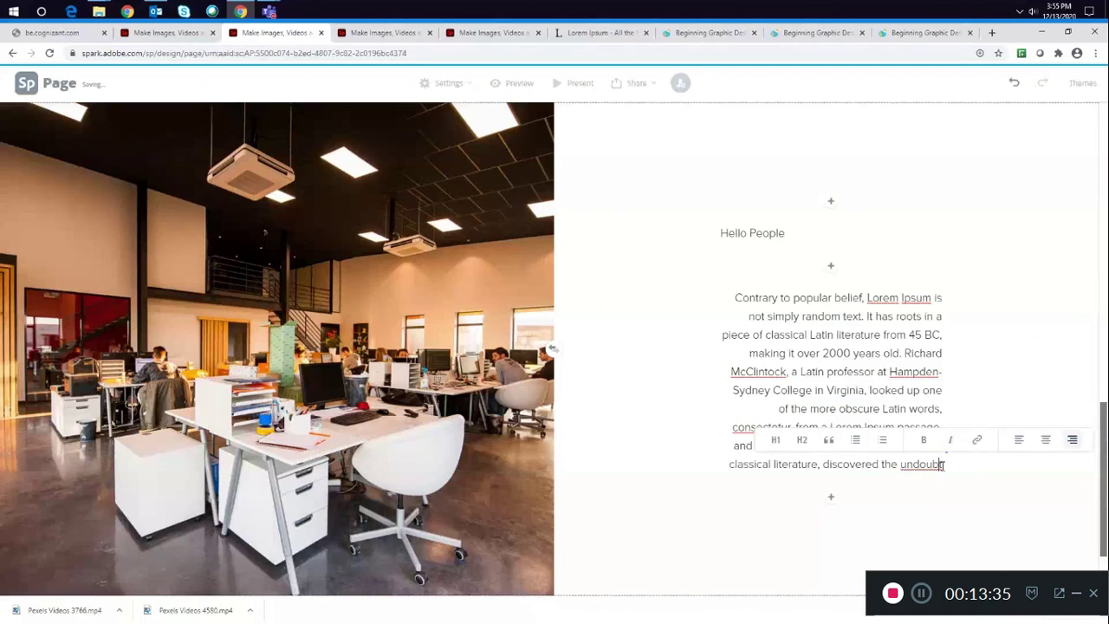
pyautogui.moveTo(944, 466); pyautogui.dragTo(968, 291)
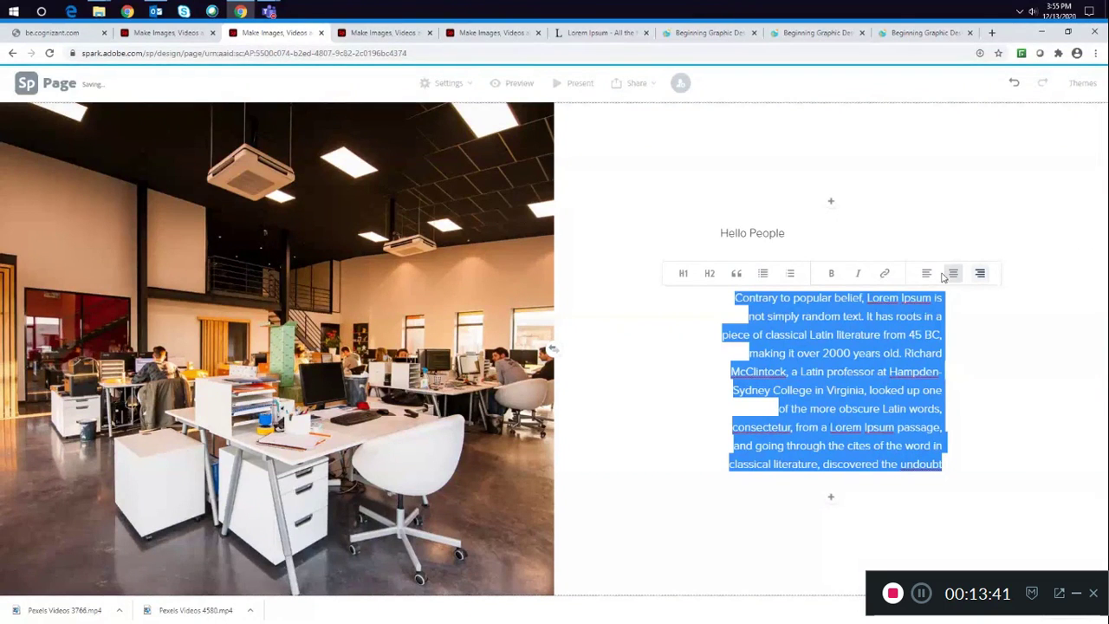
pyautogui.click(948, 273)
pyautogui.click(954, 448)
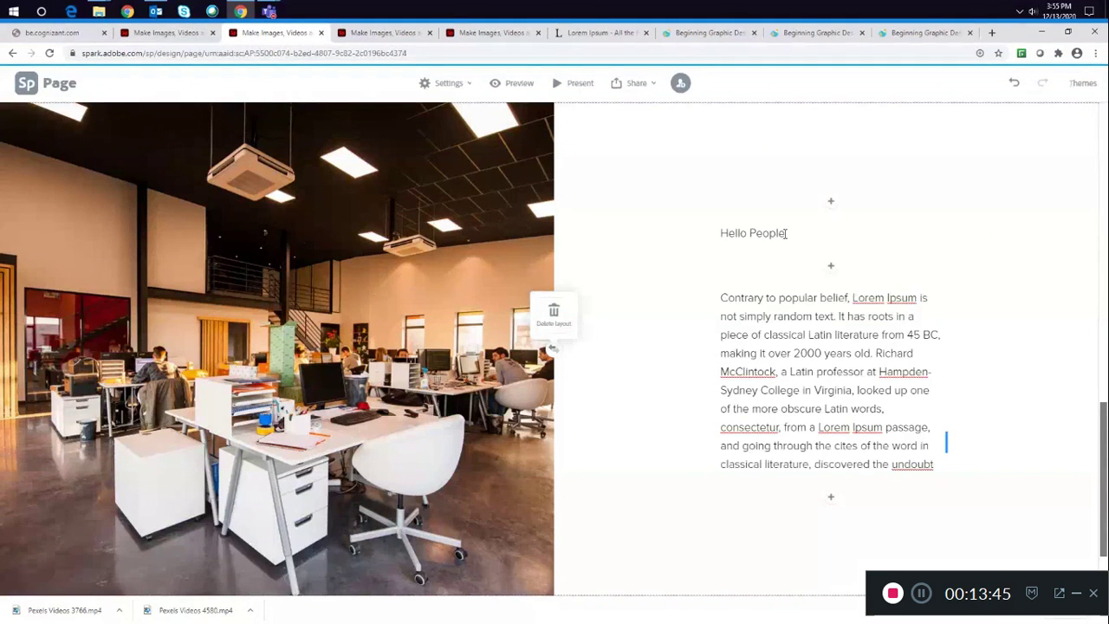
# - Format the "Hello People" title as an H2 heading
pyautogui.moveTo(786, 233); pyautogui.dragTo(724, 225)
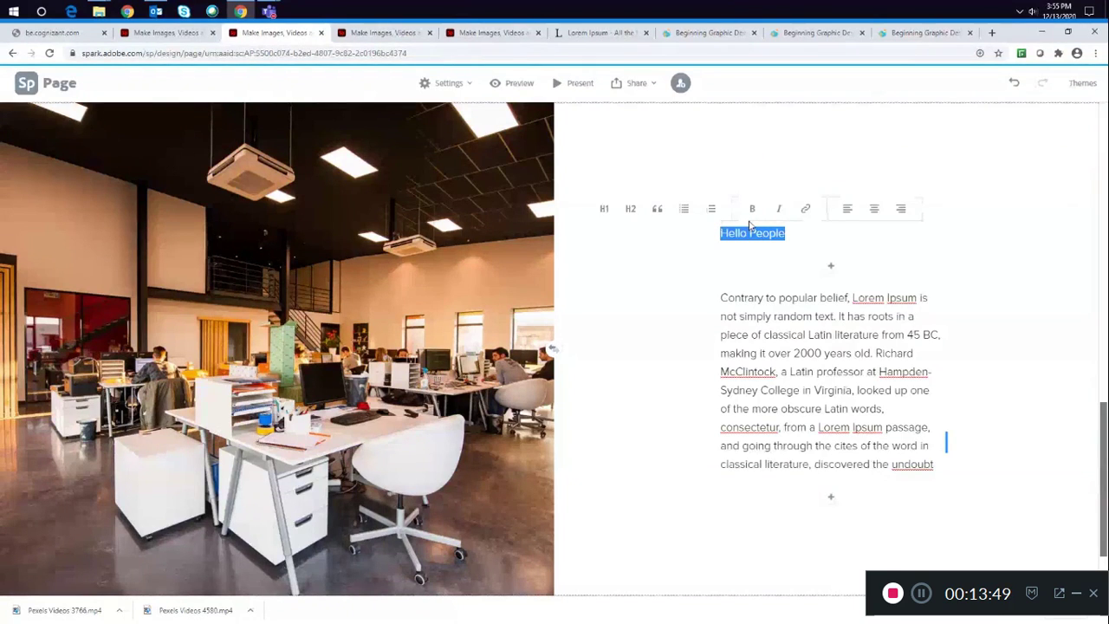
pyautogui.click(633, 209)
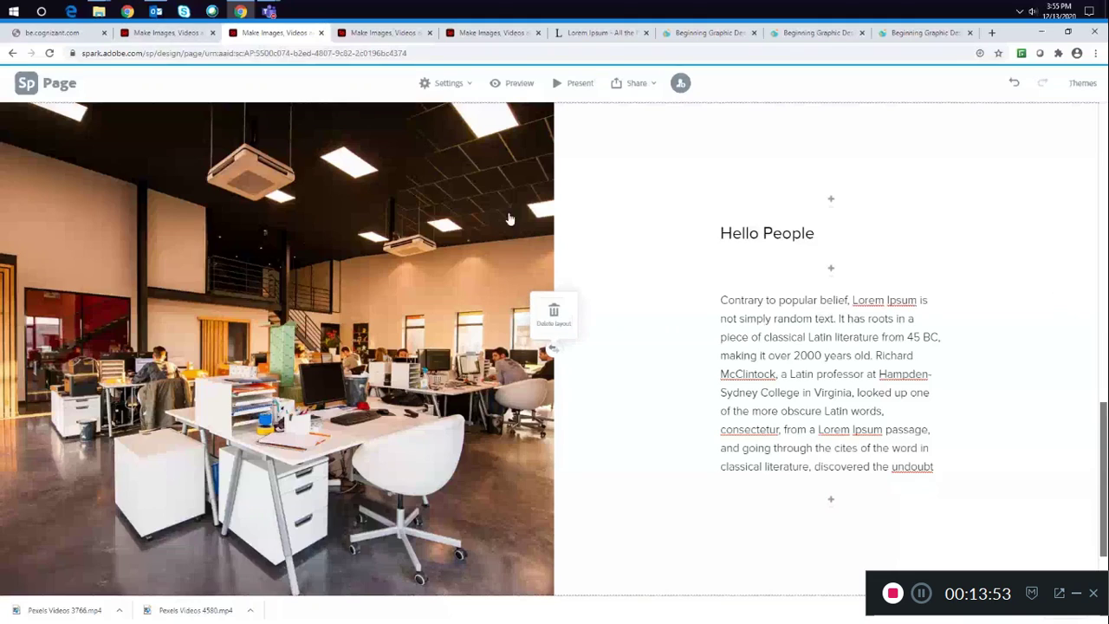
# - Preview the page from the cover down to the photo grid, then return to editing
pyautogui.click(512, 84)
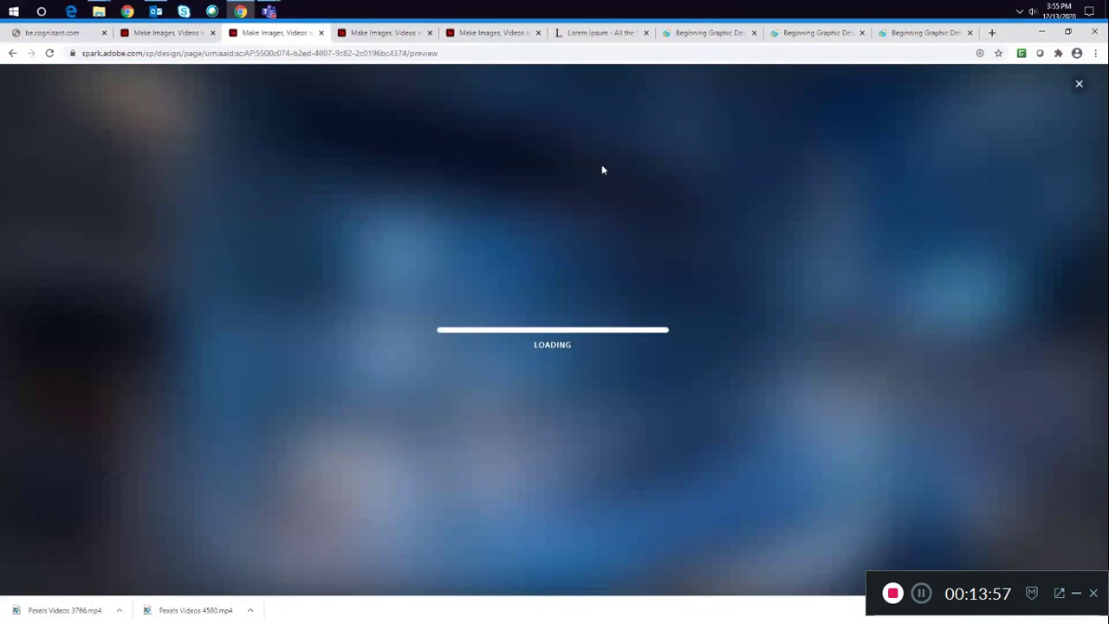
pyautogui.scroll(4, 602, 163)
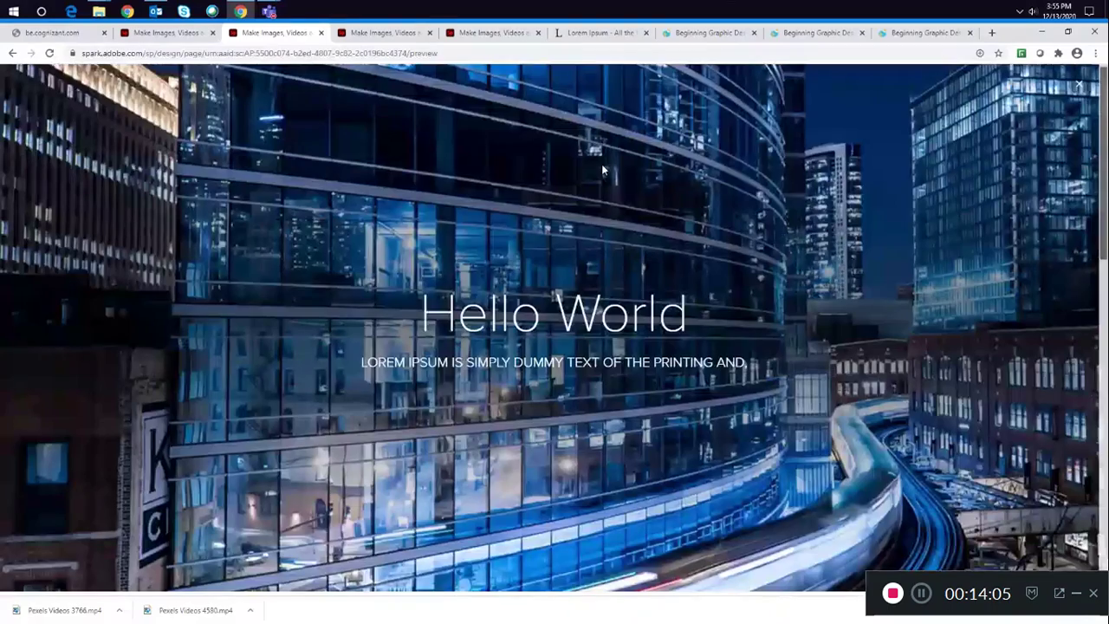
pyautogui.scroll(-3, 602, 170)
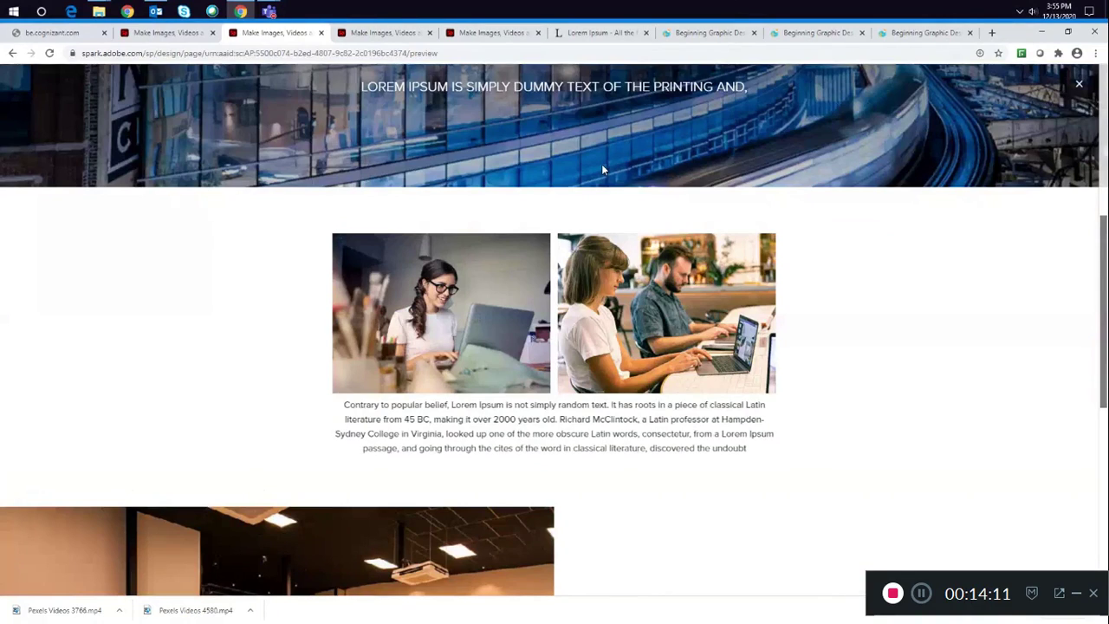
pyautogui.press('Escape')
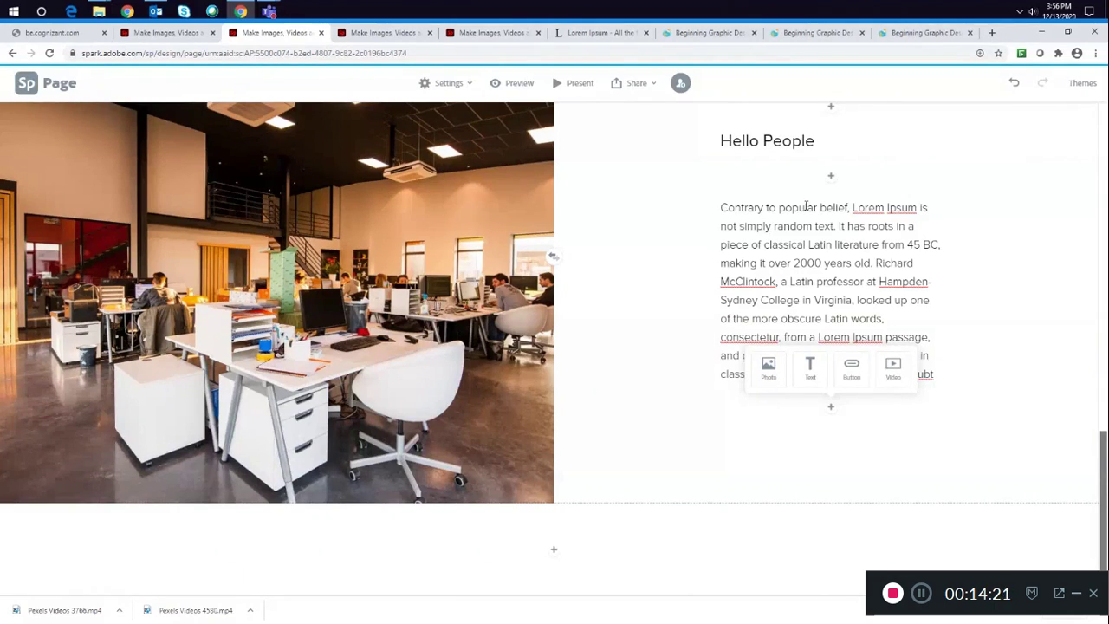
pyautogui.click(852, 368)
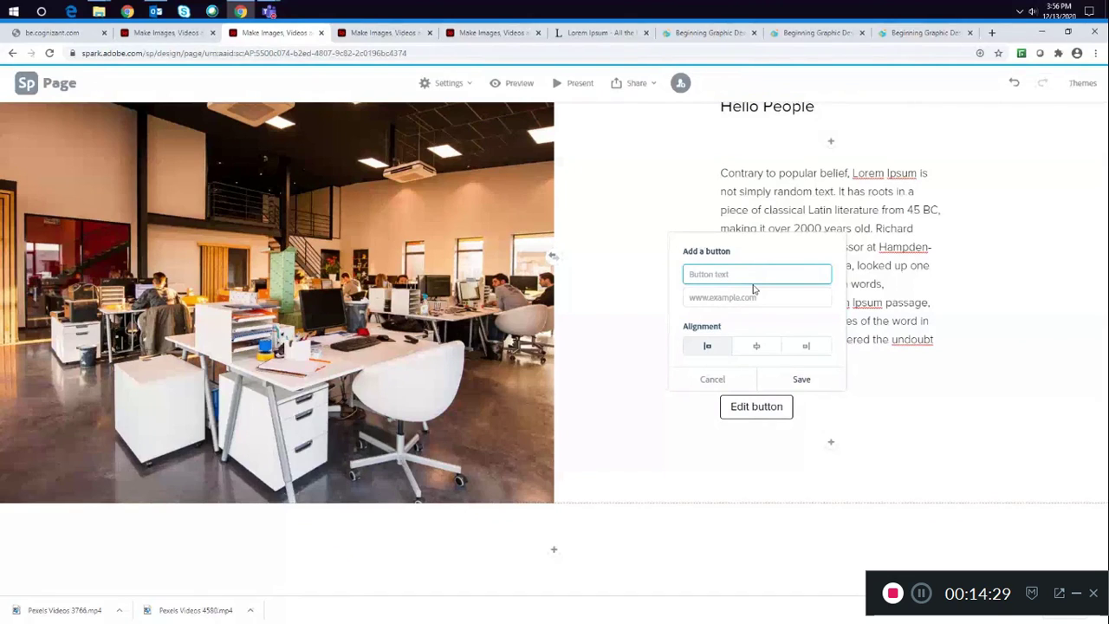
pyautogui.write('Know More')
pyautogui.click(726, 299)
pyautogui.write('www')
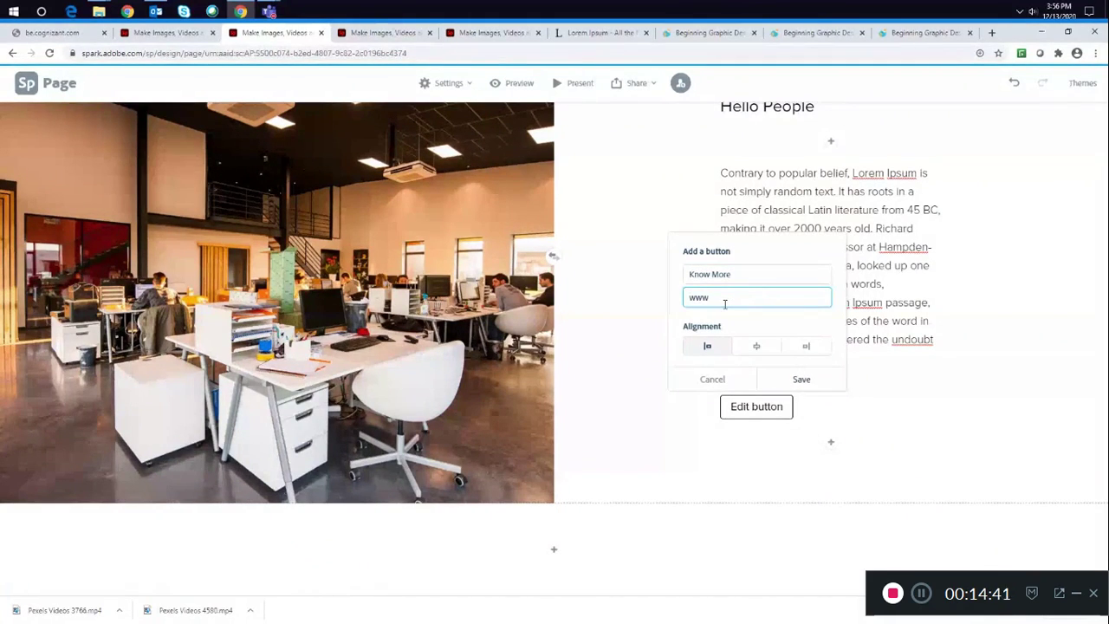
pyautogui.write('.meepik.com')
pyautogui.click(759, 352)
pyautogui.click(793, 354)
pyautogui.click(694, 347)
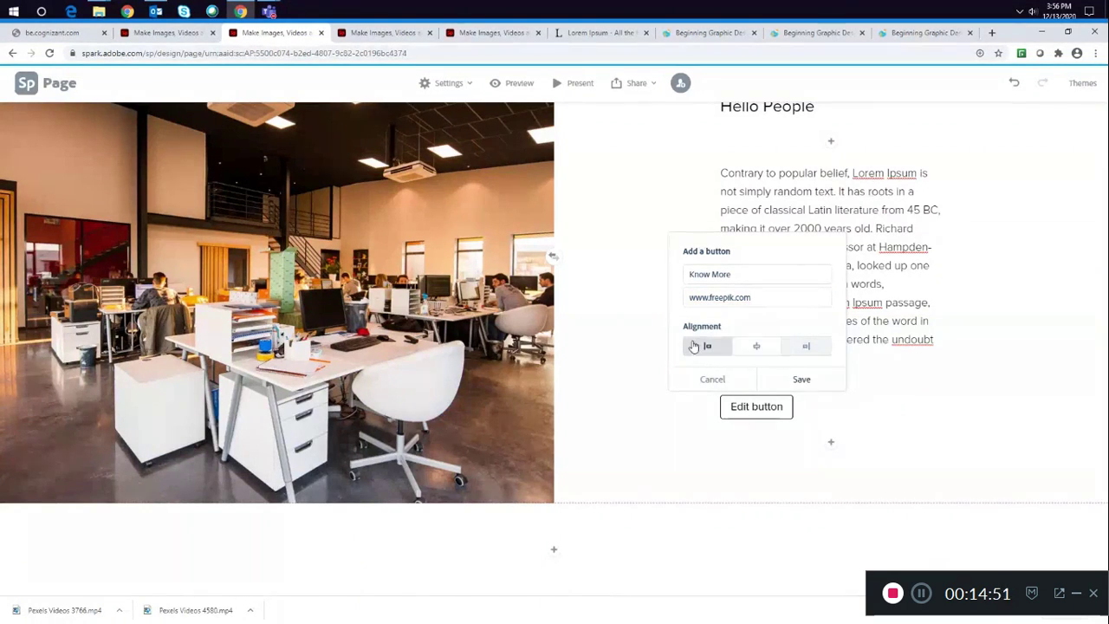
pyautogui.click(752, 348)
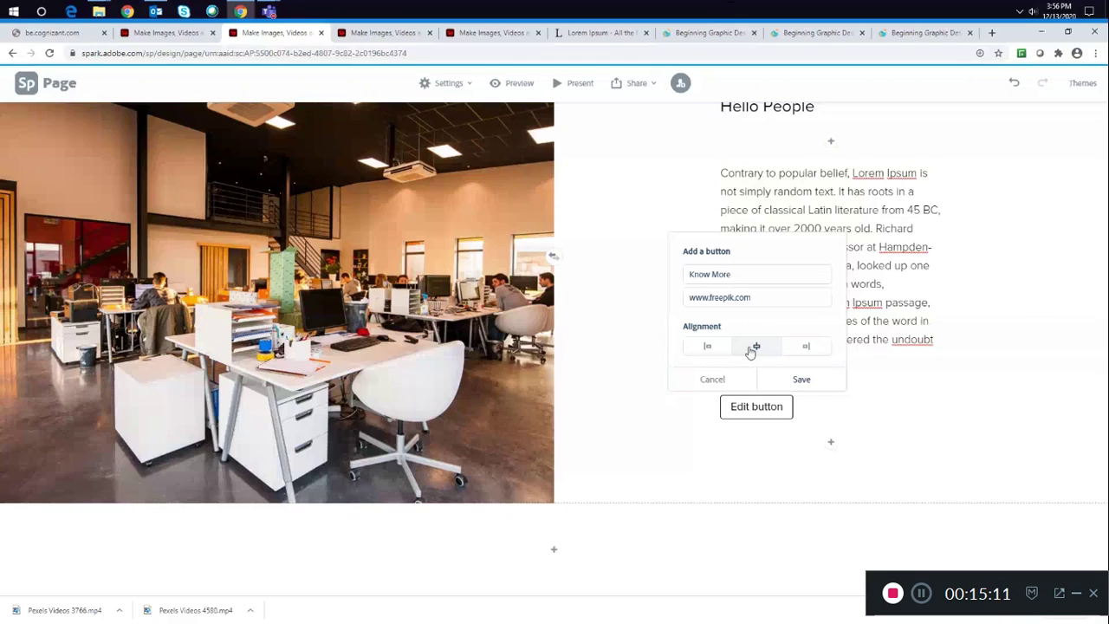
pyautogui.click(802, 378)
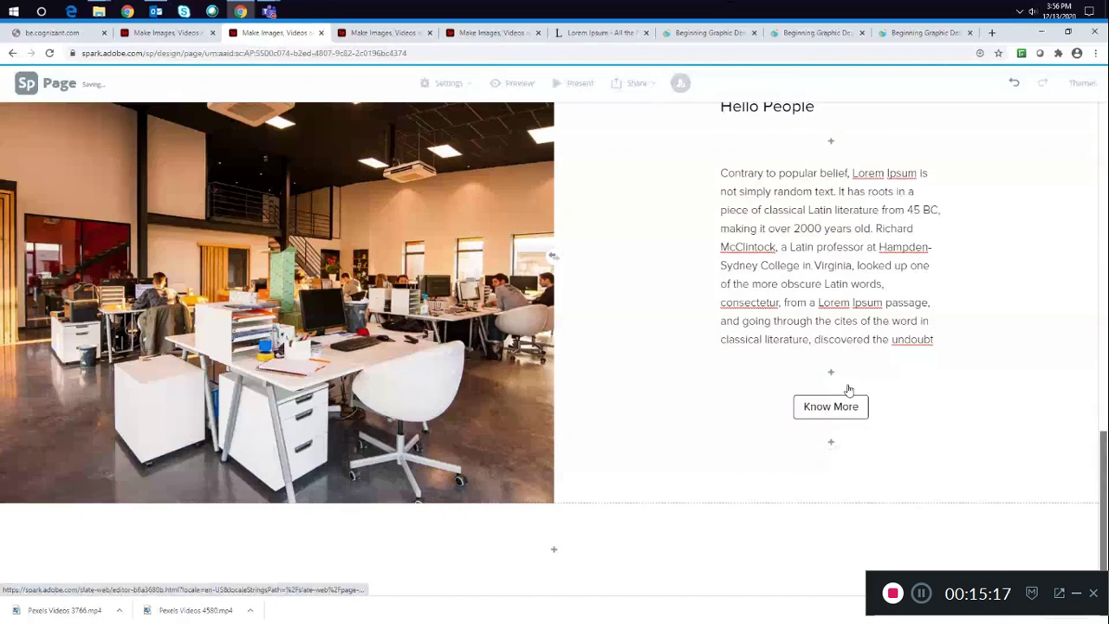
# - Left-align the "Know More" button
pyautogui.scroll(1, 738, 203)
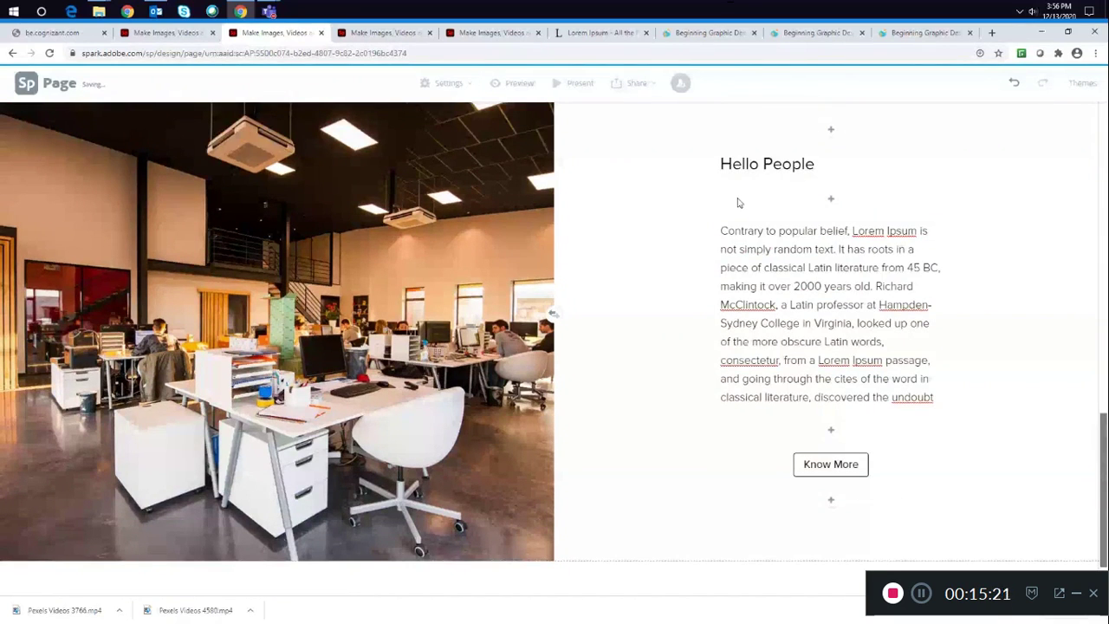
pyautogui.click(830, 464)
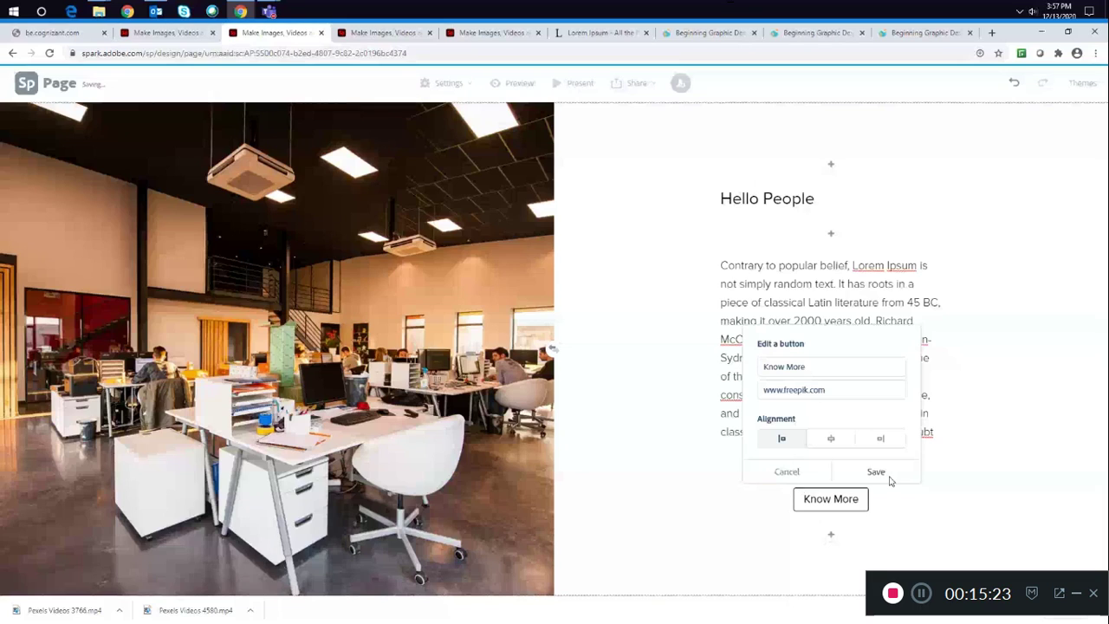
pyautogui.click(878, 472)
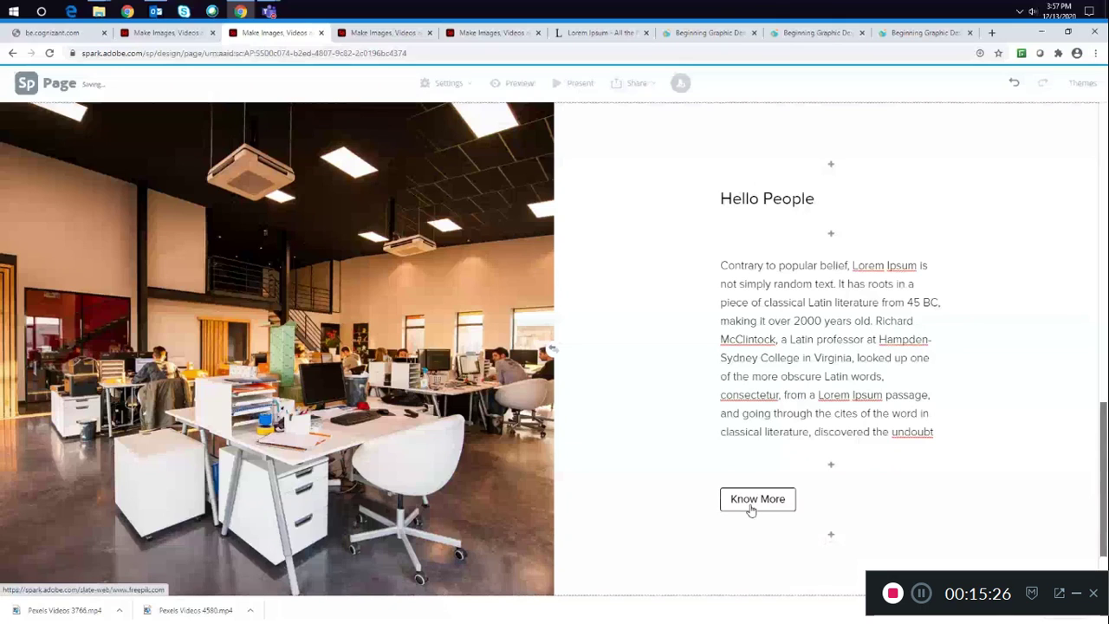
# - Add a Glideshow below the split layout with the people-standing-near-highway and pexels-george-morina-4960464 photos uploaded
pyautogui.scroll(-1, 752, 511)
pyautogui.click(553, 548)
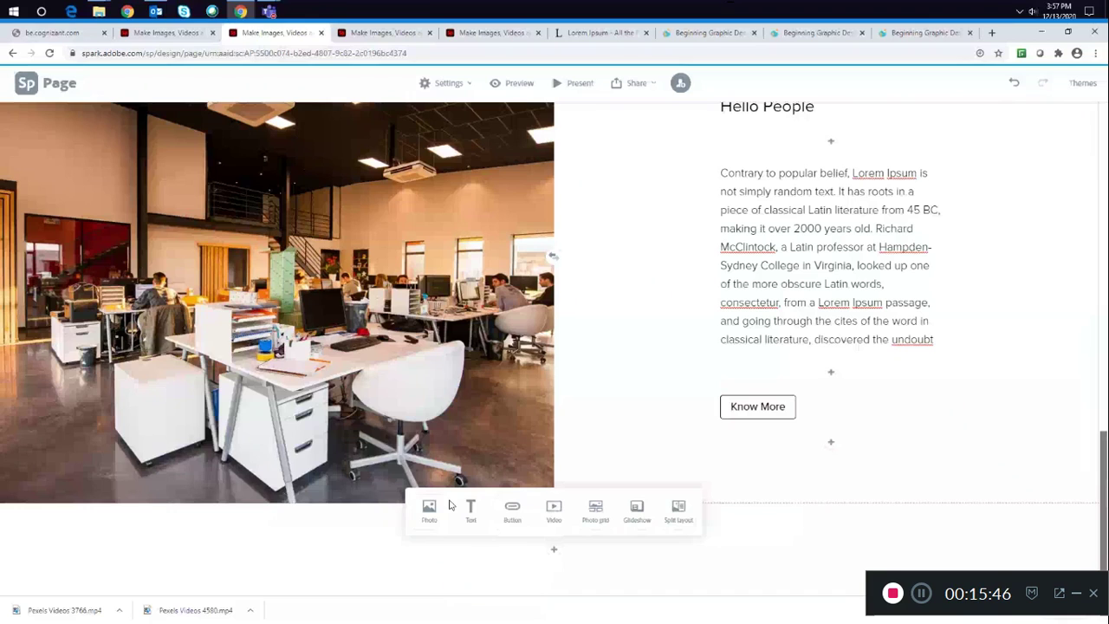
pyautogui.click(595, 512)
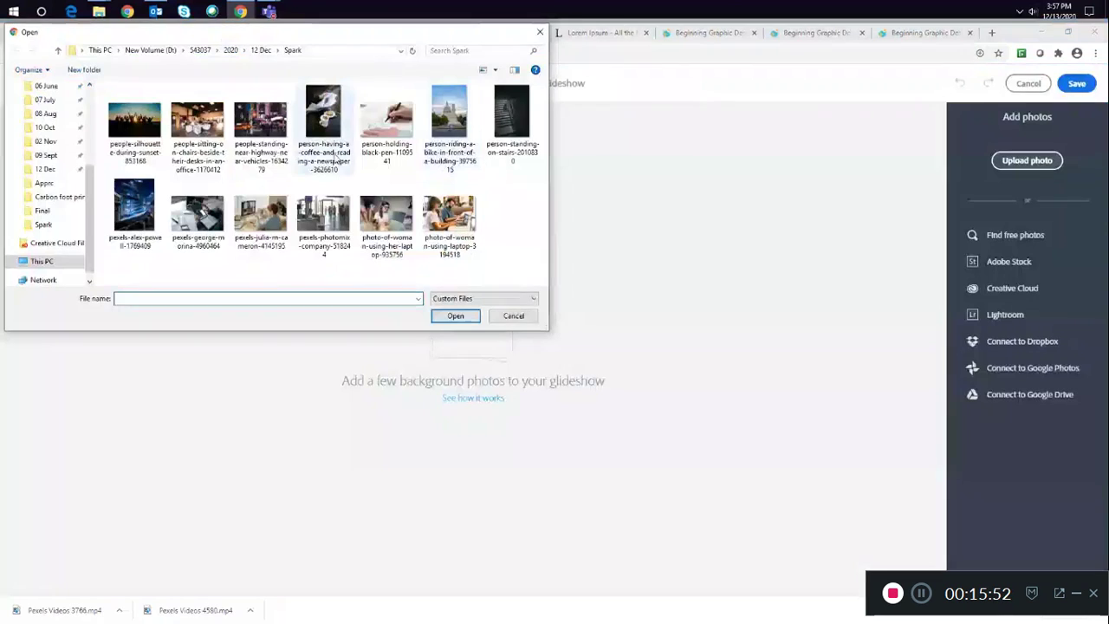
pyautogui.click(260, 121)
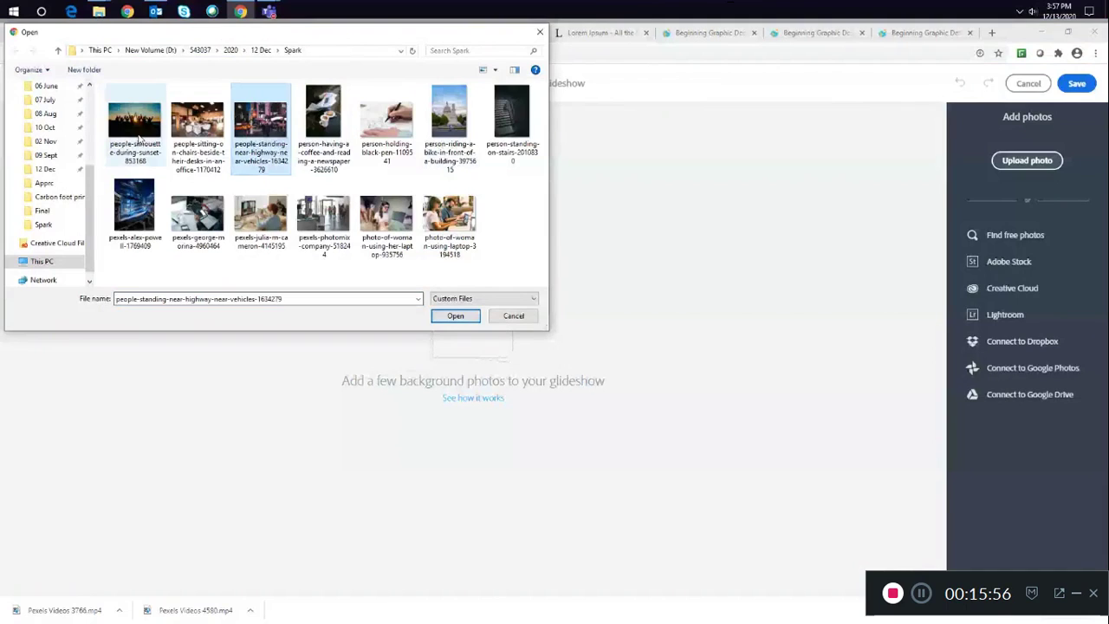
pyautogui.keyDown('ctrl'); pyautogui.click(198, 213); pyautogui.keyUp('ctrl')
pyautogui.click(455, 315)
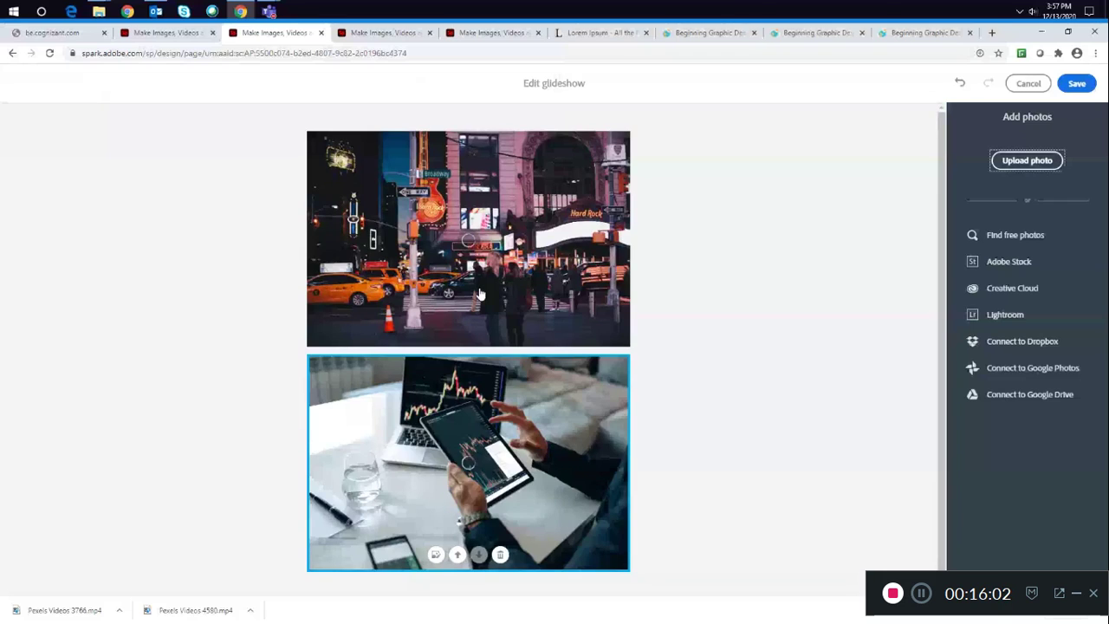
pyautogui.click(1077, 83)
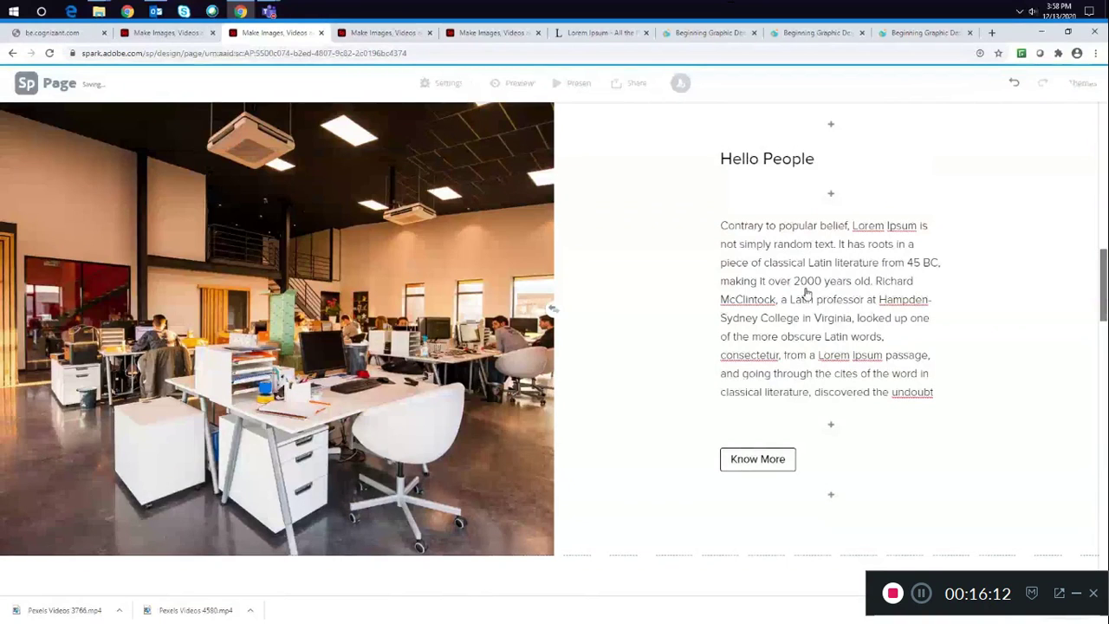
# - View the new glideshow's photos on the page
pyautogui.scroll(-5, 806, 295)
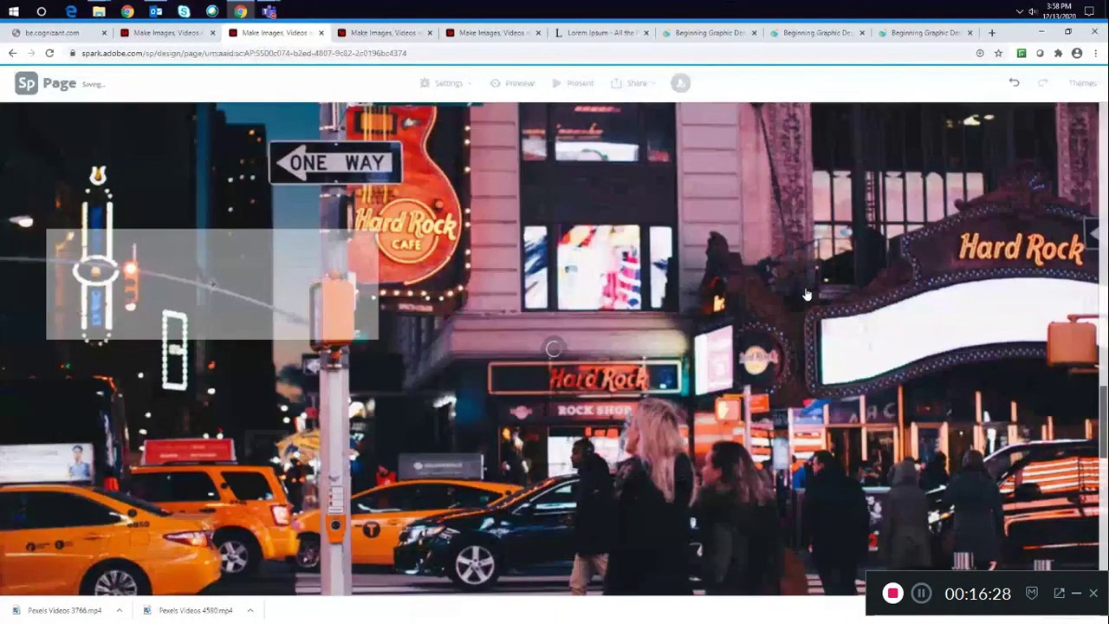
pyautogui.scroll(3, 806, 295)
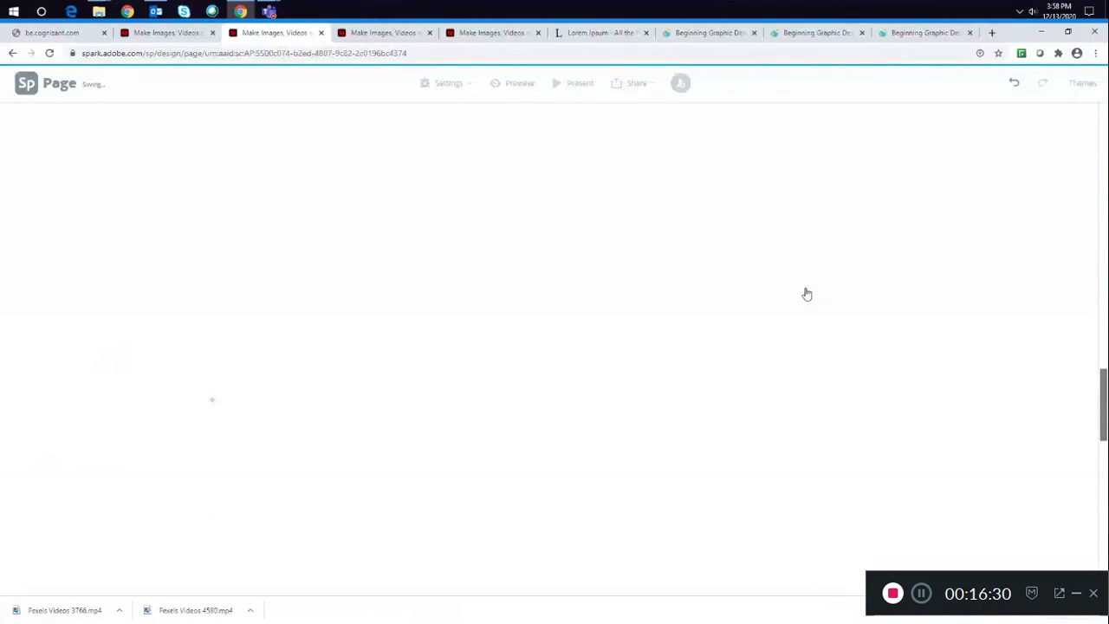
pyautogui.scroll(-3, 806, 294)
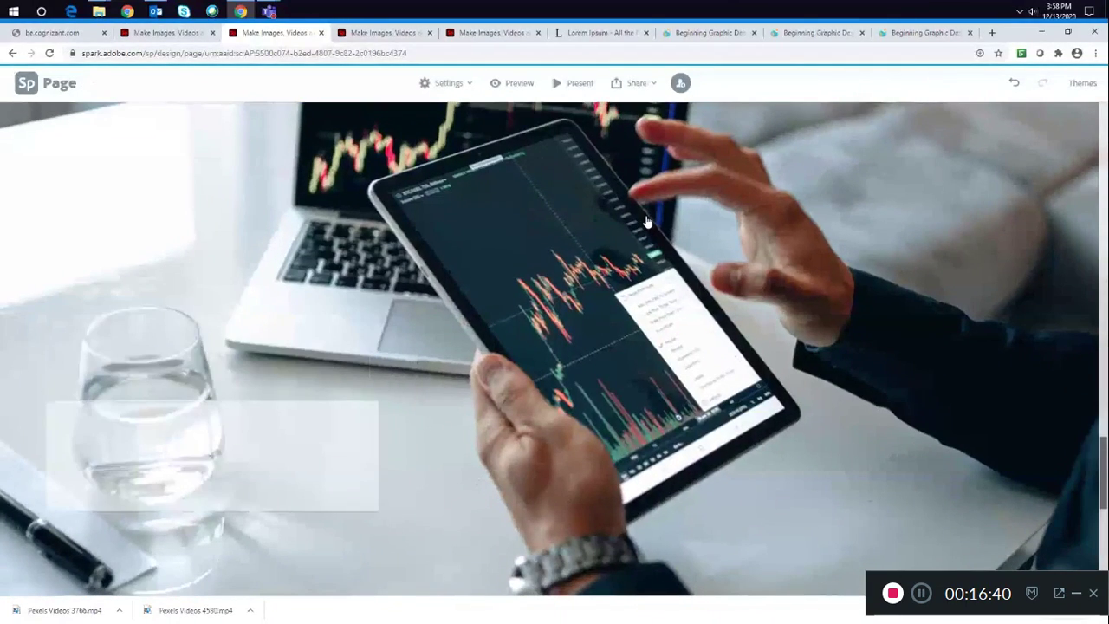
# - Paste the copied Lorem Ipsum passage as text into the glideshow's first slide caption box
pyautogui.scroll(5, 647, 221)
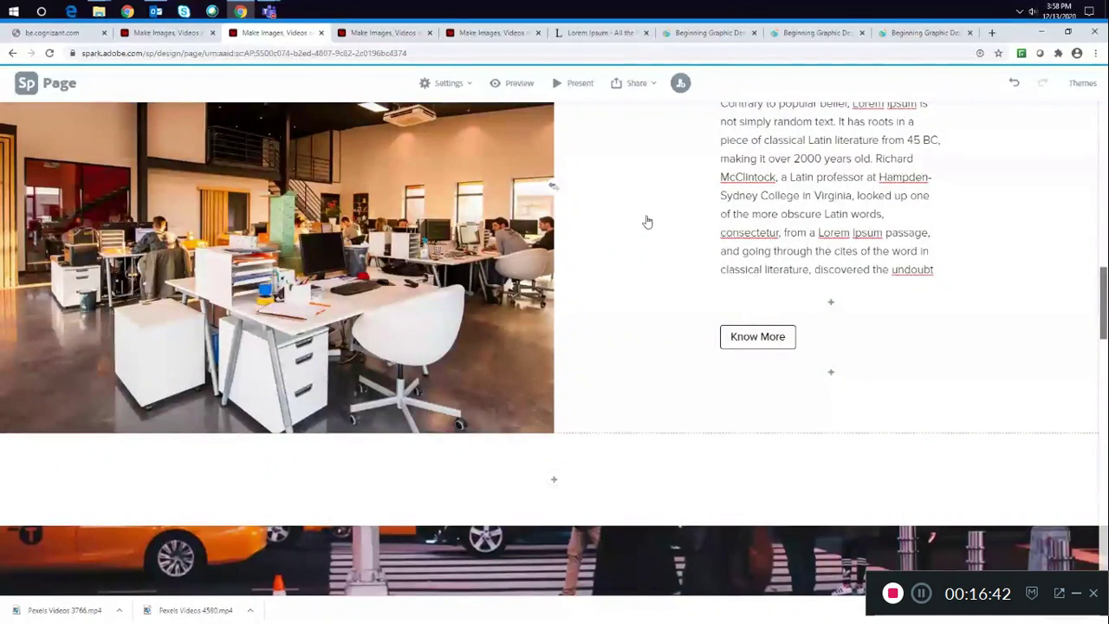
pyautogui.scroll(-5, 646, 222)
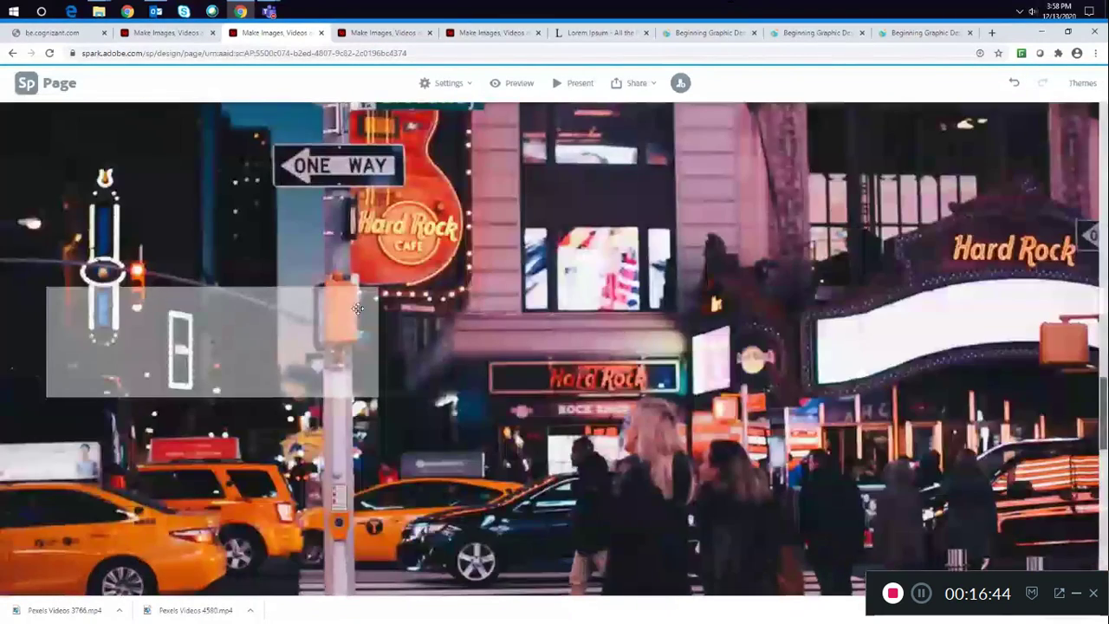
pyautogui.click(212, 341)
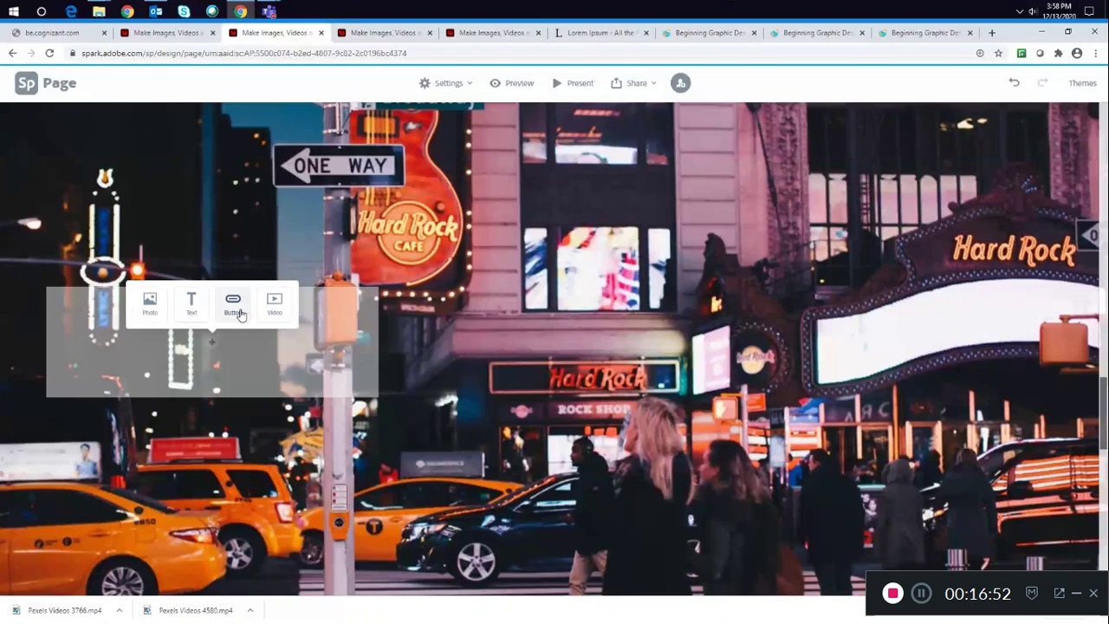
pyautogui.click(234, 305)
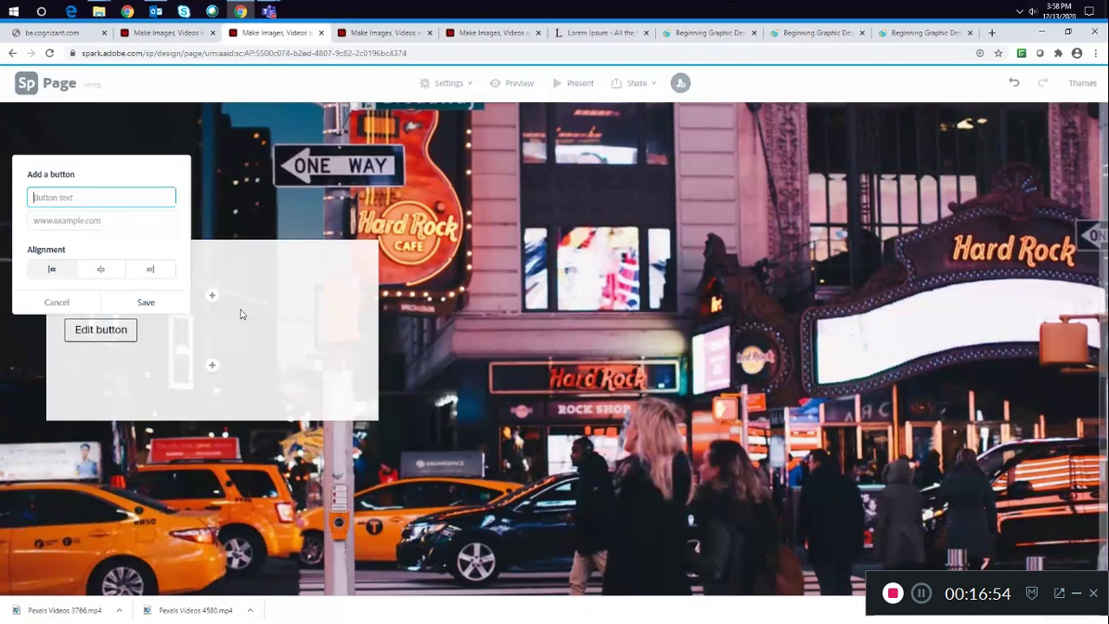
pyautogui.click(56, 302)
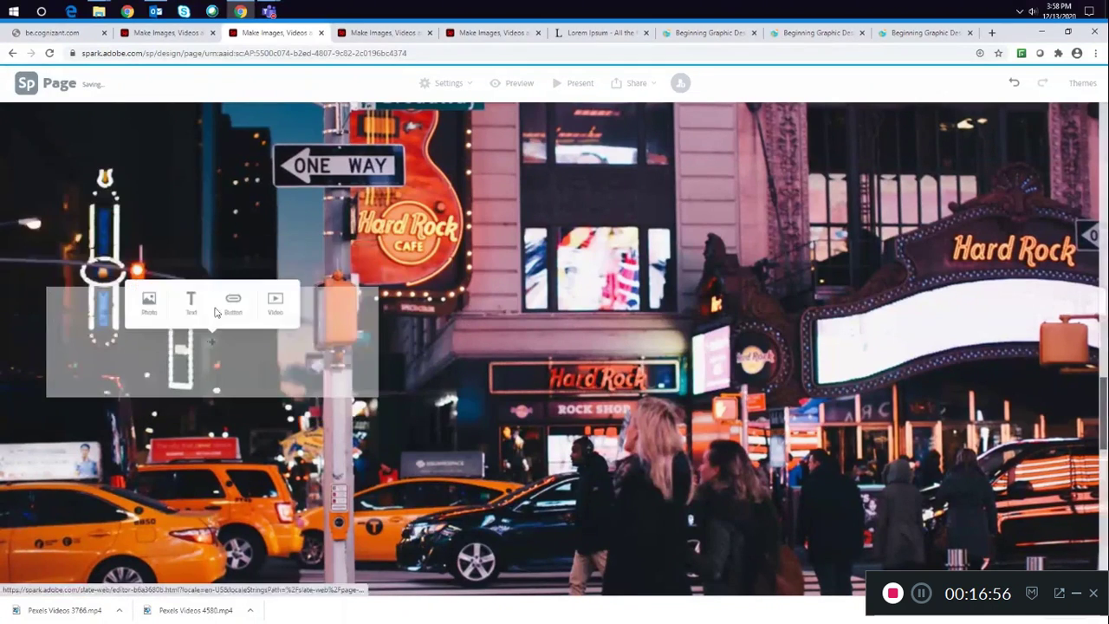
pyautogui.click(192, 303)
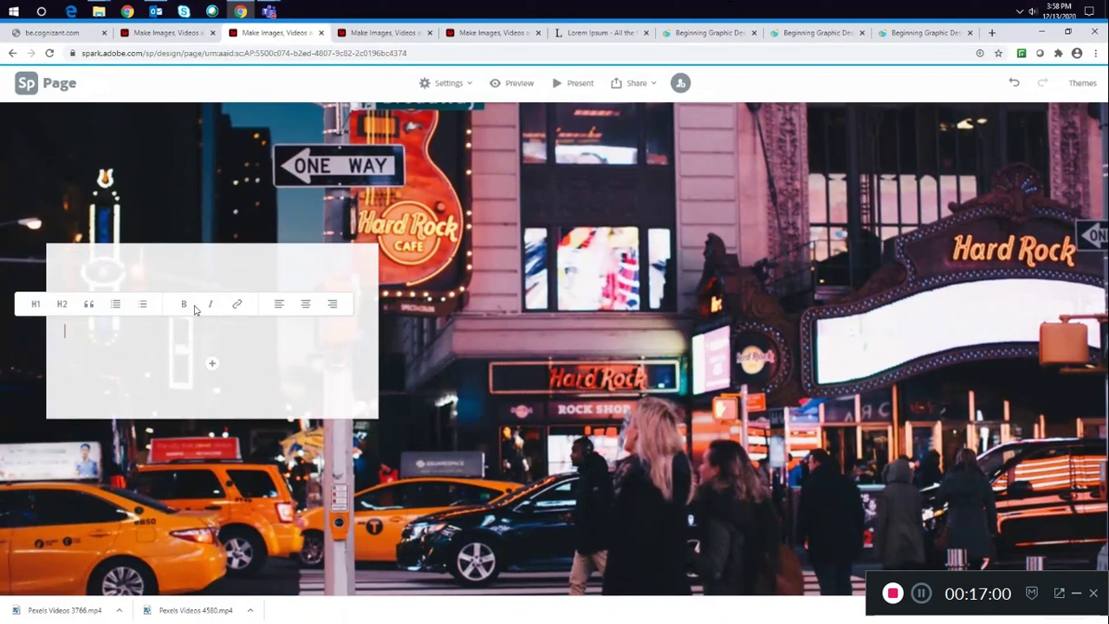
pyautogui.write('Contrary to popular belief, Lorem Ipsum is not simply random text. It has roots in a piece of classical Latin literature from 45 BC, making it over 2000 years old. Richard McClintock, a Latin professor at Hampden-Sydney College in Virginia, looked up one of the more obscure Latin words, consectetur, from a Lorem Ipsum passage, and going through the cites of the word in classical literature, discovered the undoubt')
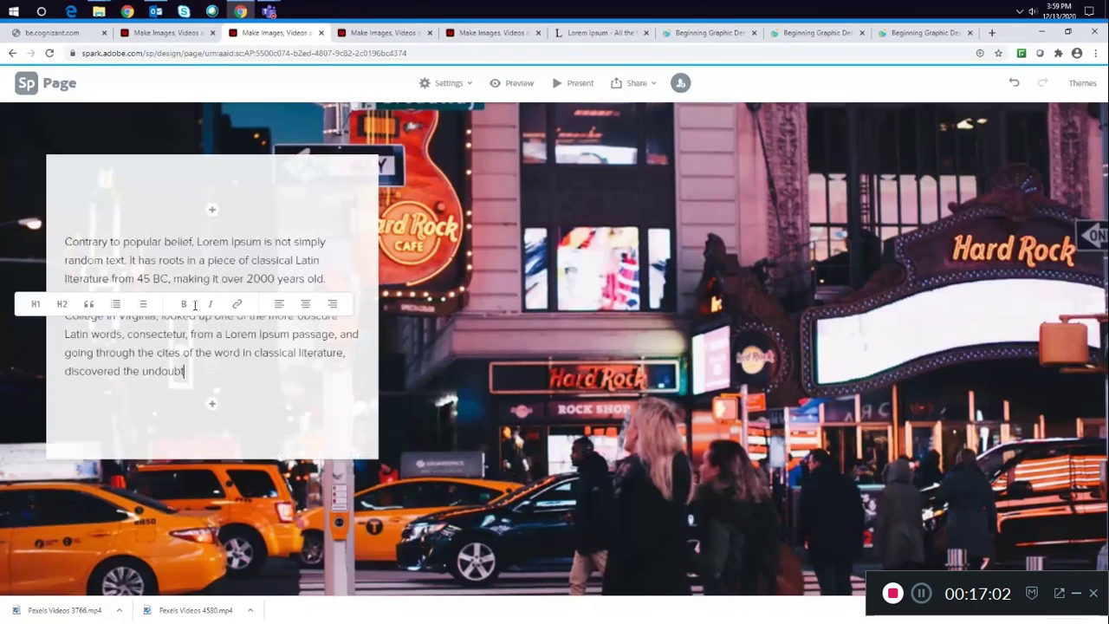
pyautogui.scroll(-1, 195, 305)
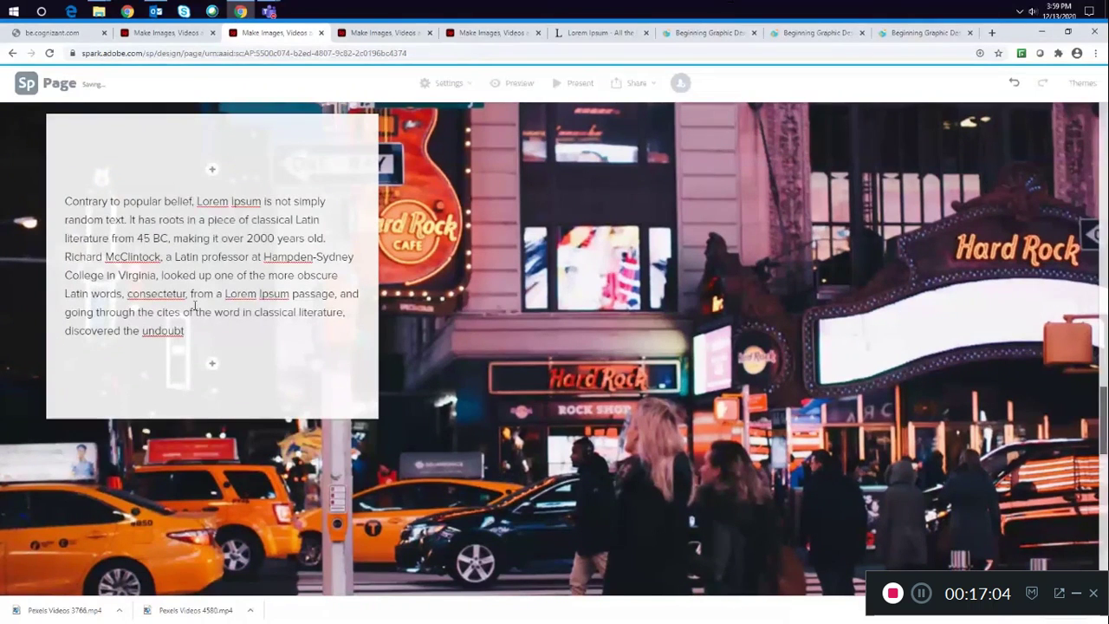
pyautogui.click(517, 288)
pyautogui.scroll(-5, 525, 312)
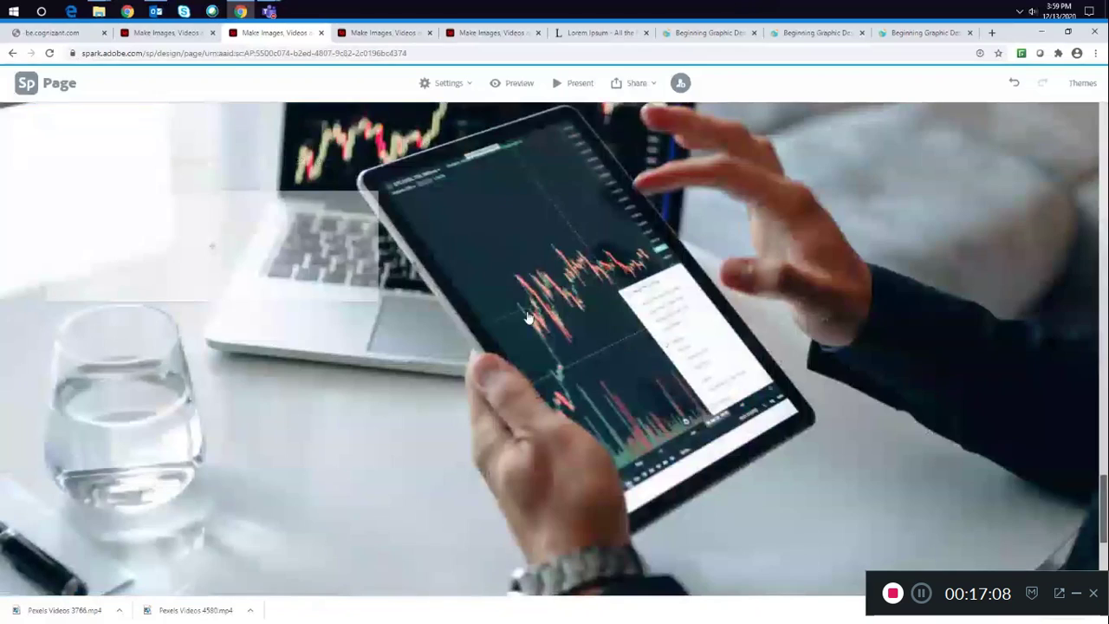
pyautogui.click(211, 250)
pyautogui.click(234, 208)
pyautogui.write('Know M')
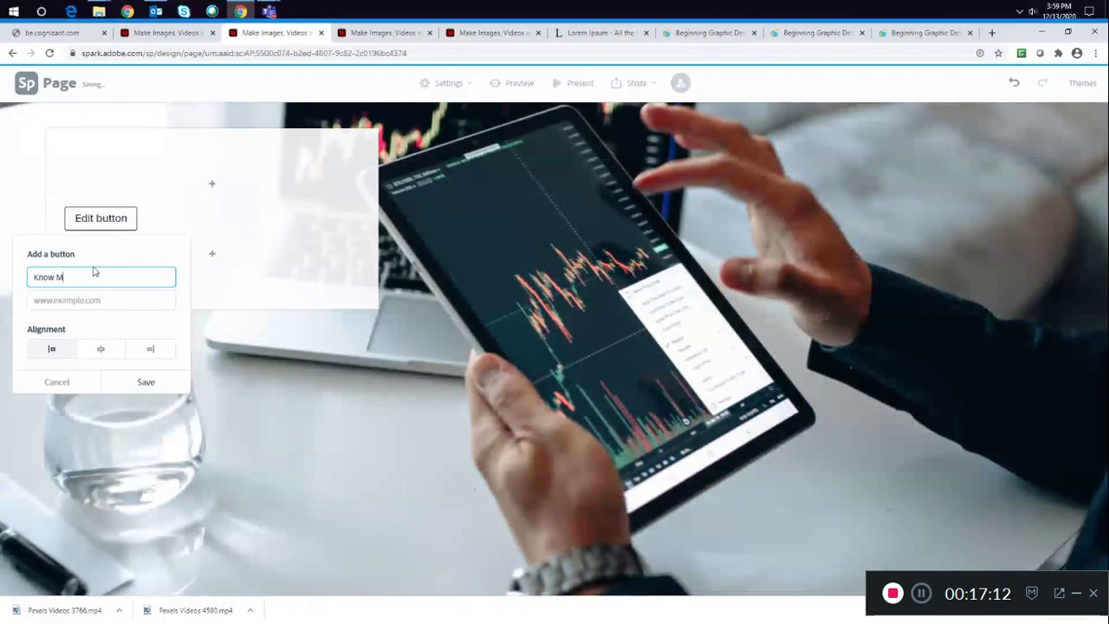
pyautogui.write('ore')
pyautogui.click(75, 301)
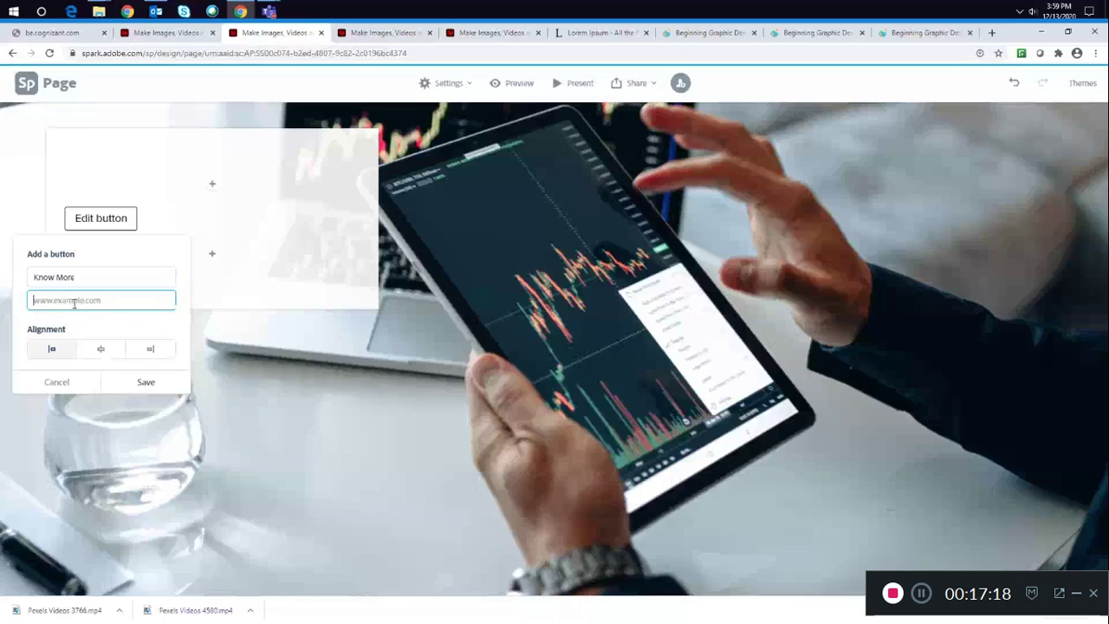
pyautogui.write('www.result.com')
pyautogui.click(146, 384)
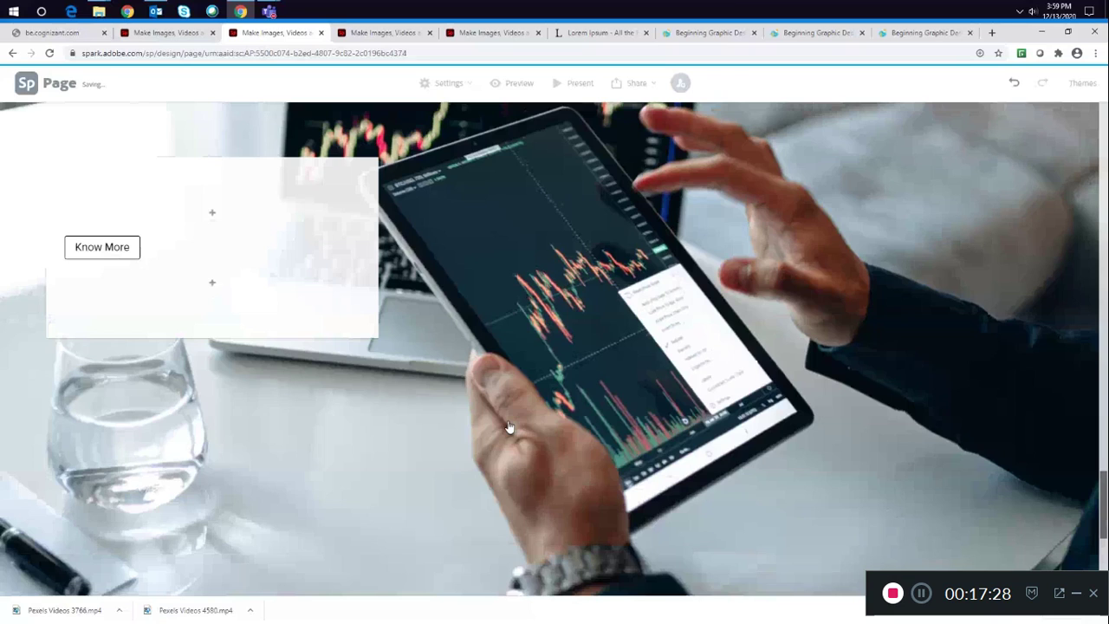
# - Preview the page and scroll through its cover, photo grid and split layout sections
pyautogui.scroll(5, 510, 427)
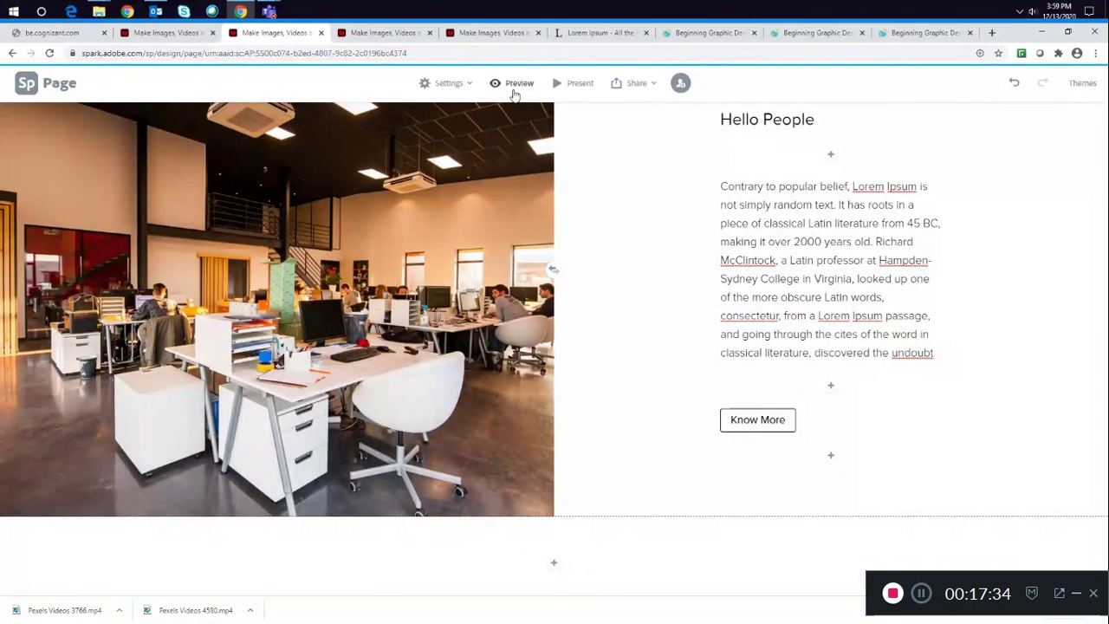
pyautogui.click(513, 86)
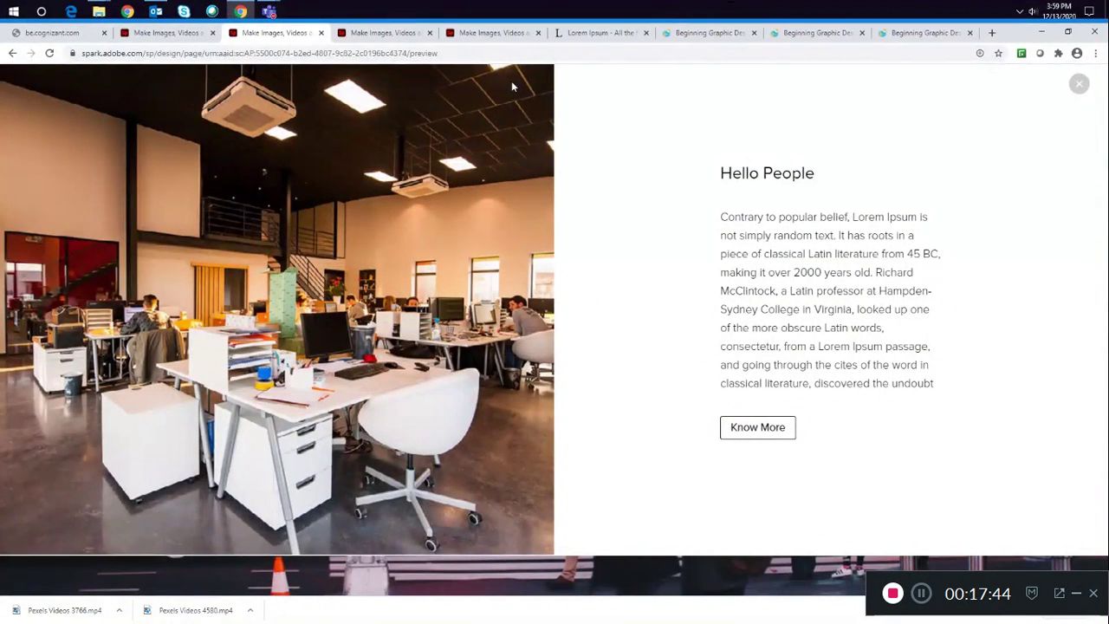
pyautogui.scroll(5, 581, 91)
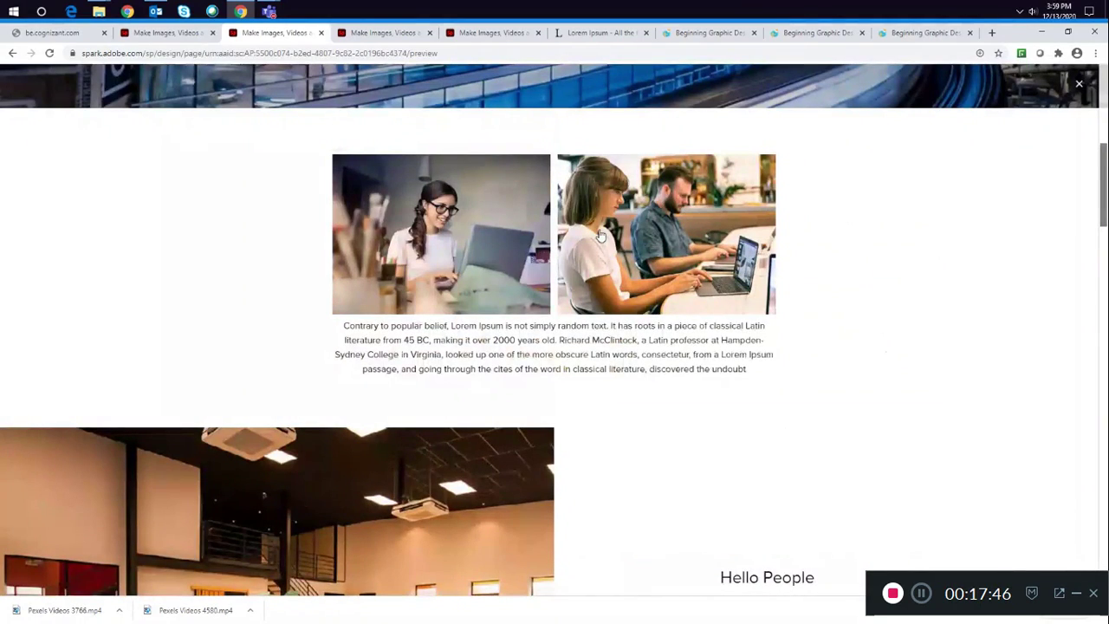
pyautogui.scroll(3, 600, 236)
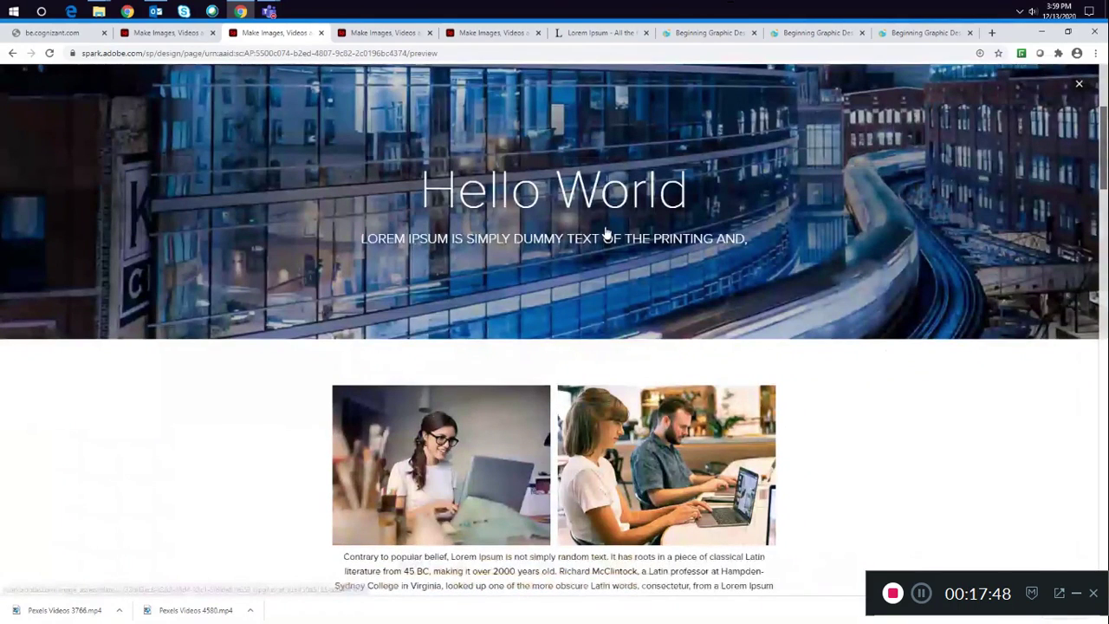
pyautogui.scroll(2, 607, 232)
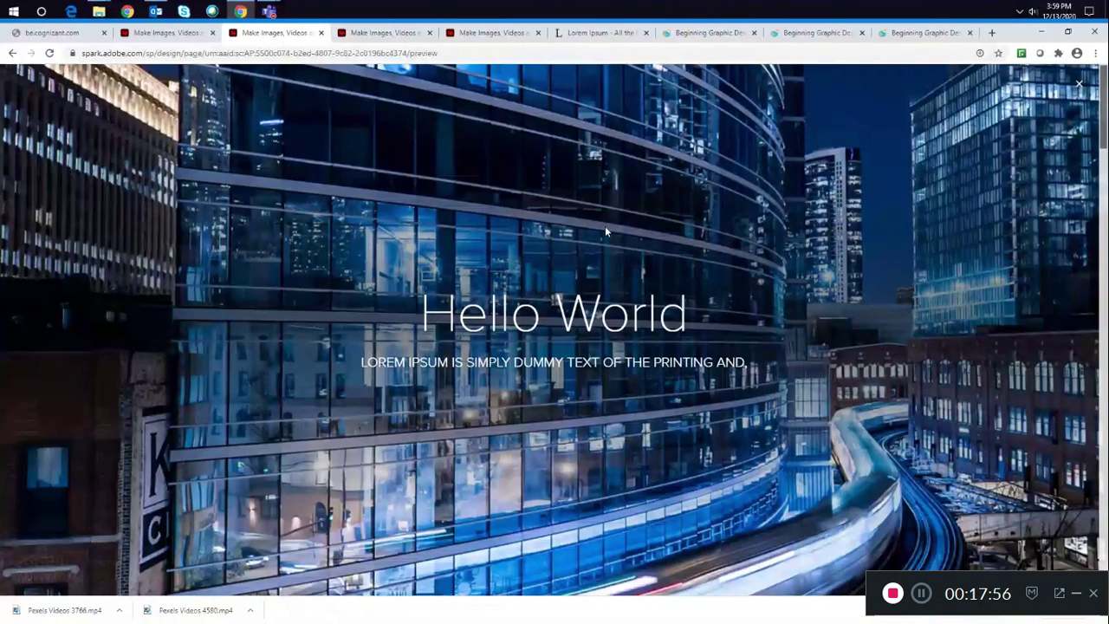
pyautogui.scroll(-1, 655, 239)
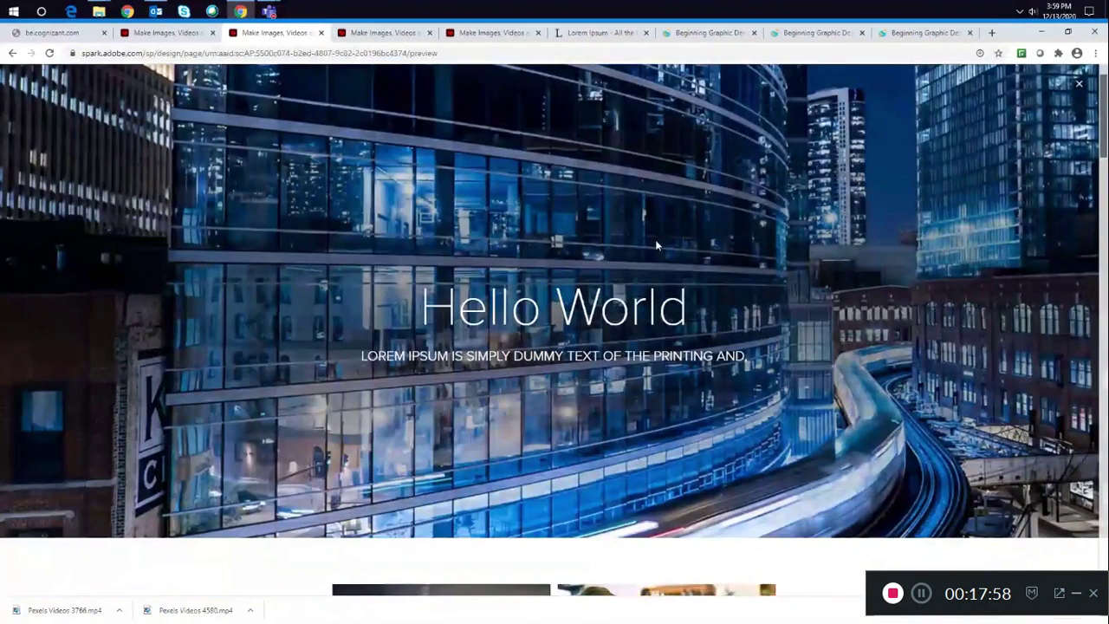
pyautogui.scroll(-1, 655, 247)
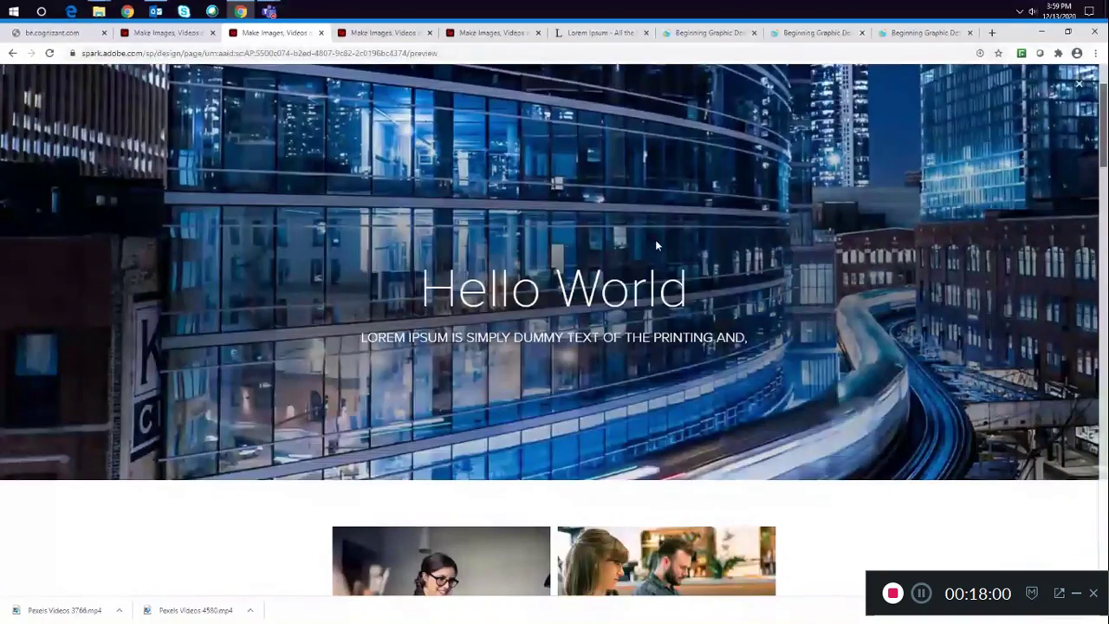
pyautogui.scroll(-5, 656, 246)
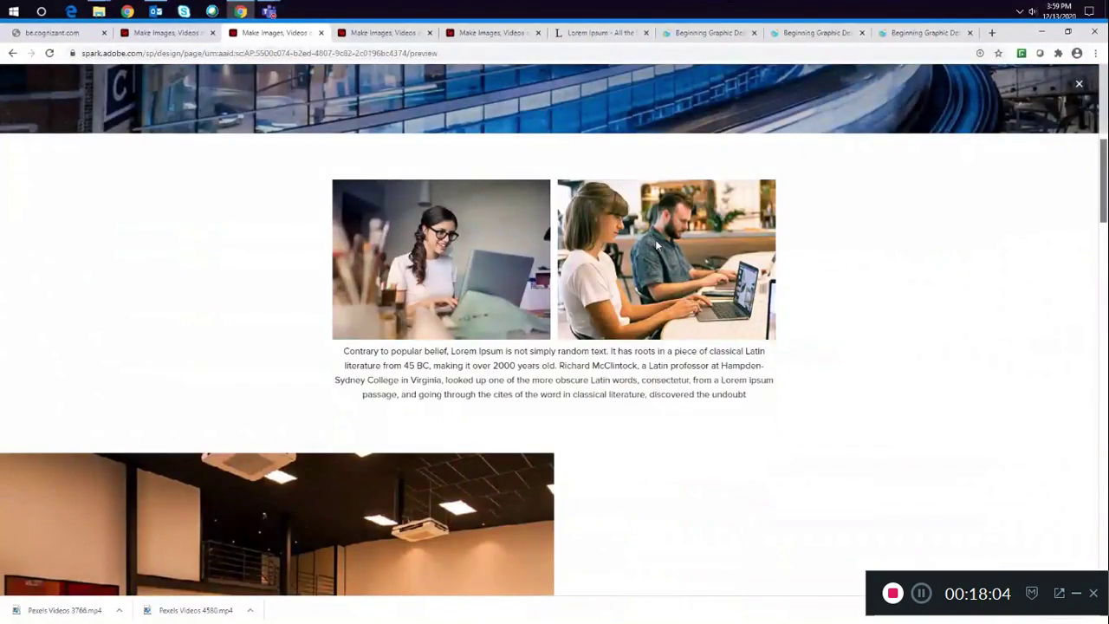
pyautogui.scroll(-3, 656, 246)
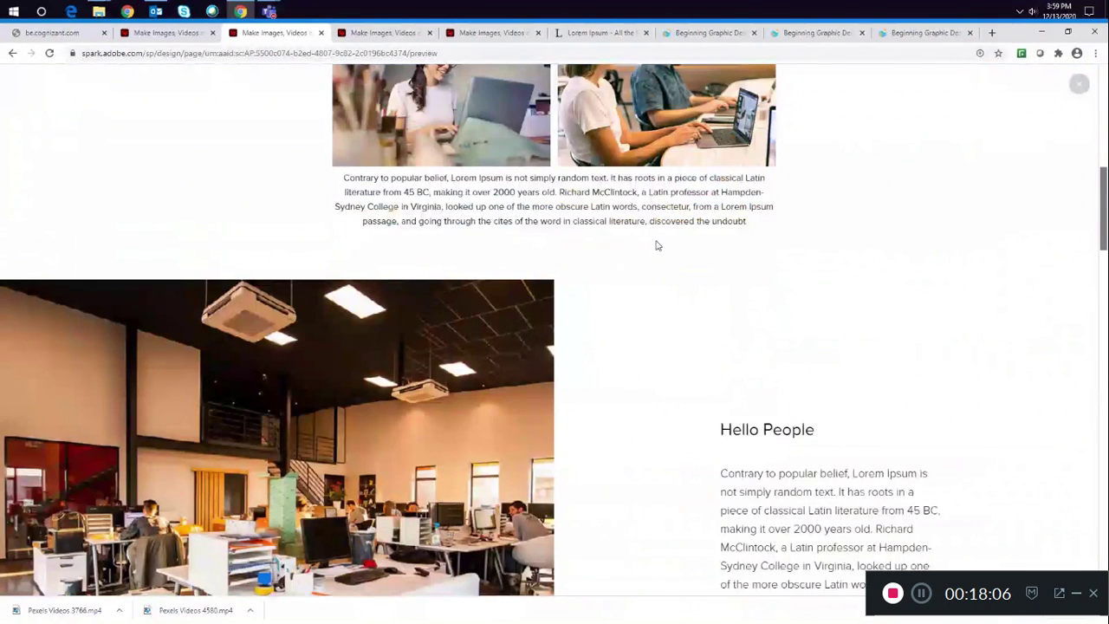
pyautogui.scroll(-3, 656, 246)
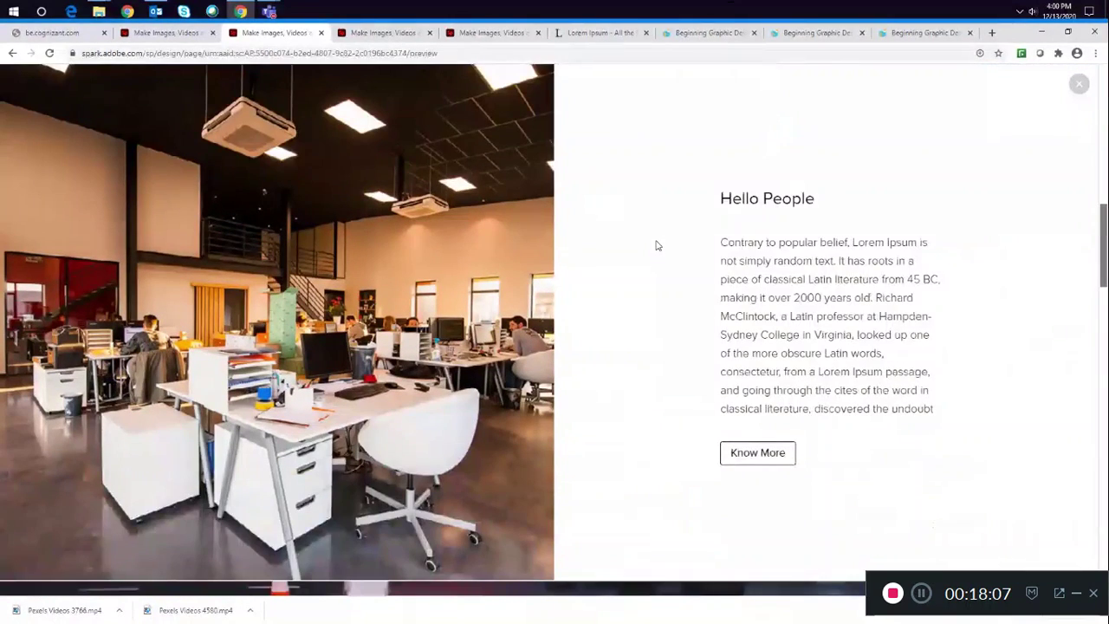
# - Open the split layout's "Know More" button link from the preview, then close the opened tab
pyautogui.click(763, 459)
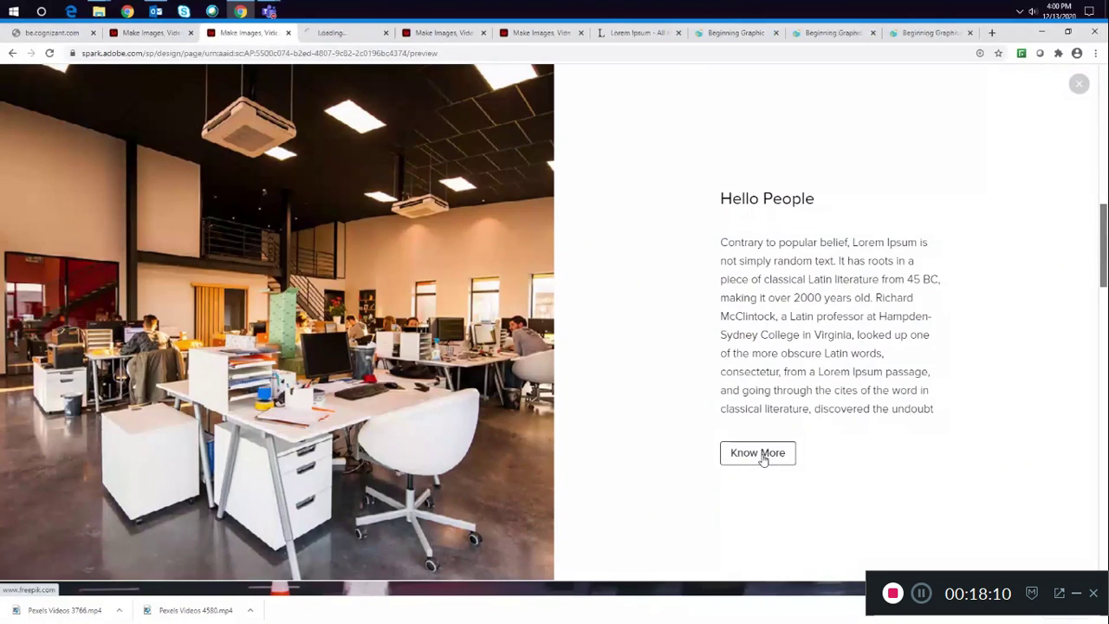
pyautogui.click(351, 35)
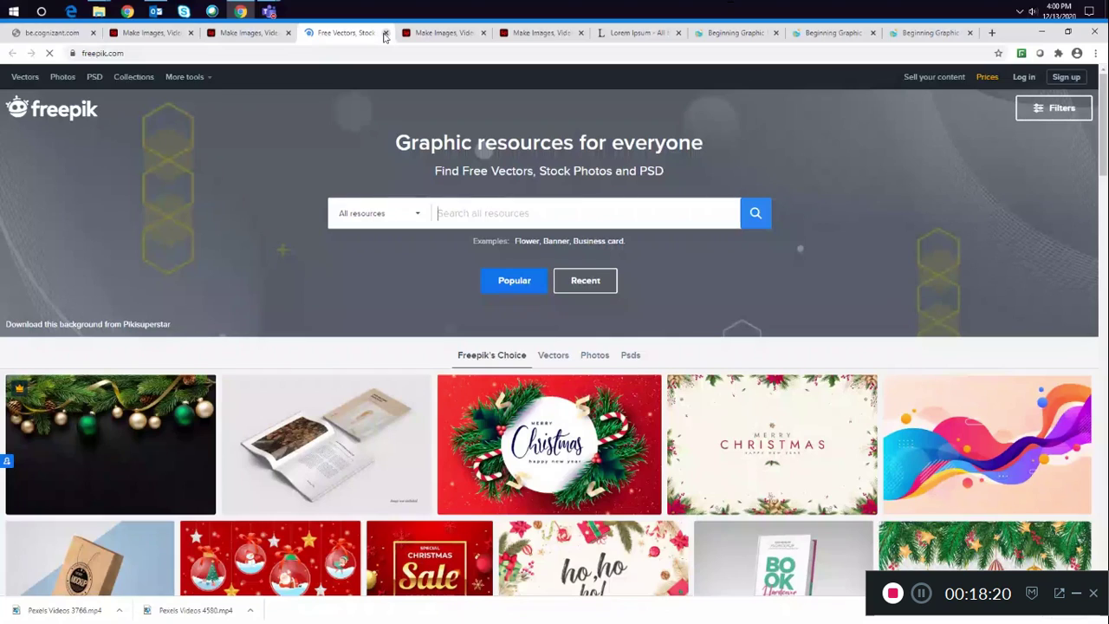
pyautogui.click(385, 33)
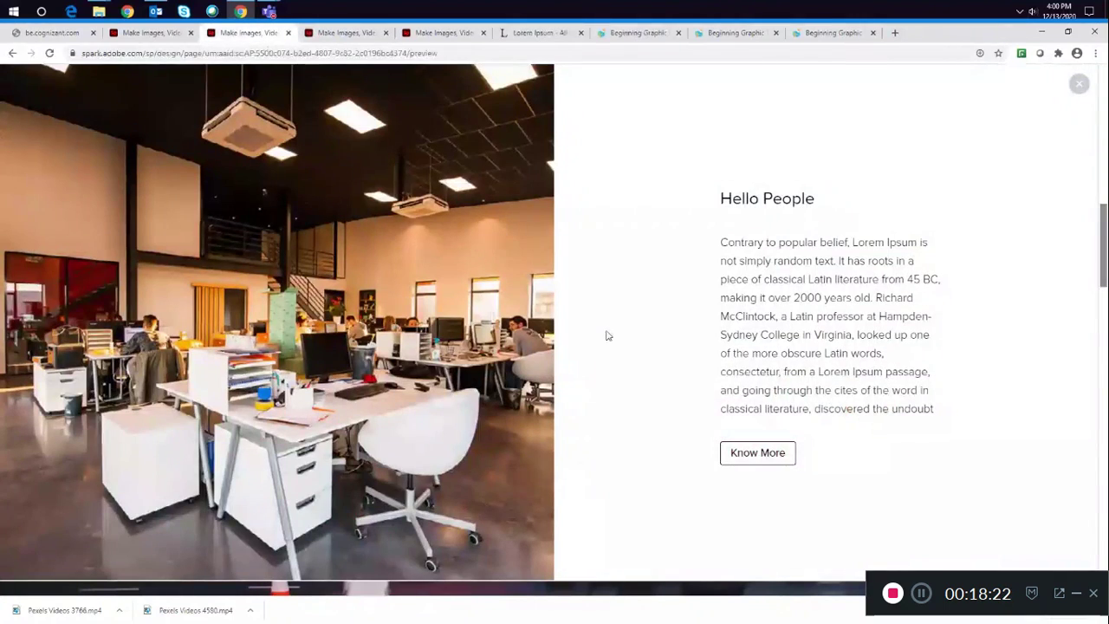
# - Scroll through the preview to examine the split layout and glideshow
pyautogui.scroll(-3, 606, 338)
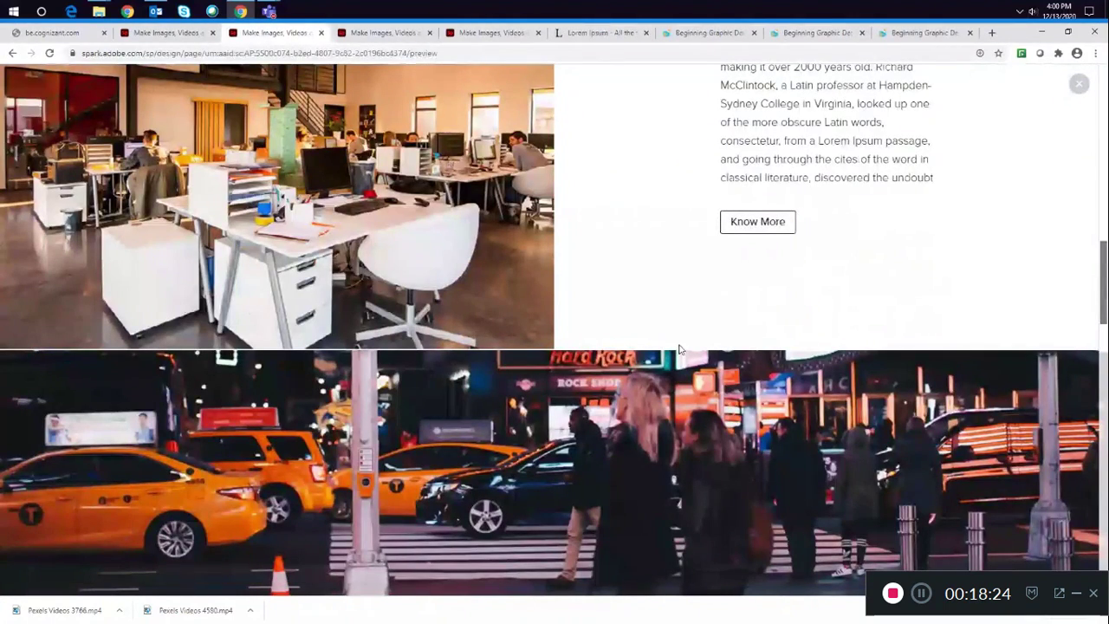
pyautogui.scroll(-1, 680, 349)
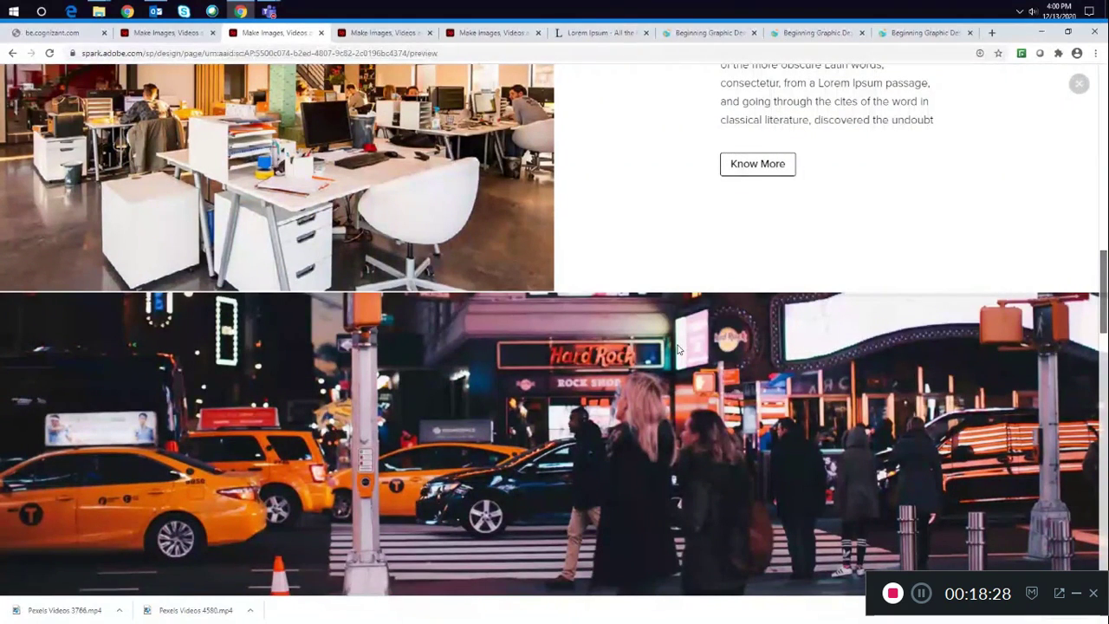
pyautogui.scroll(5, 680, 349)
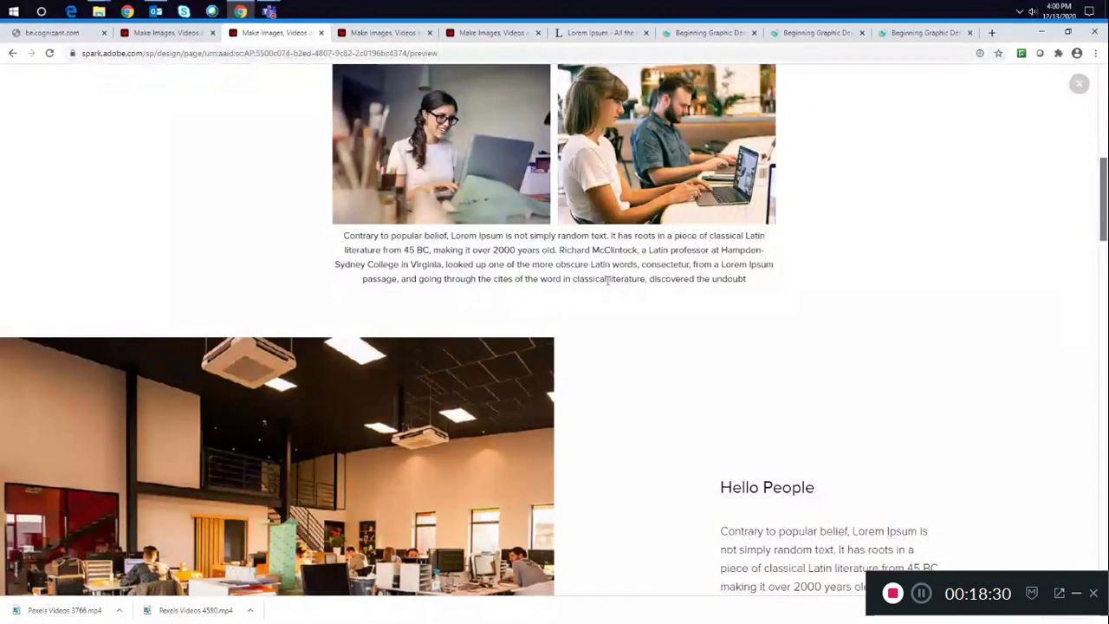
pyautogui.scroll(-2, 607, 292)
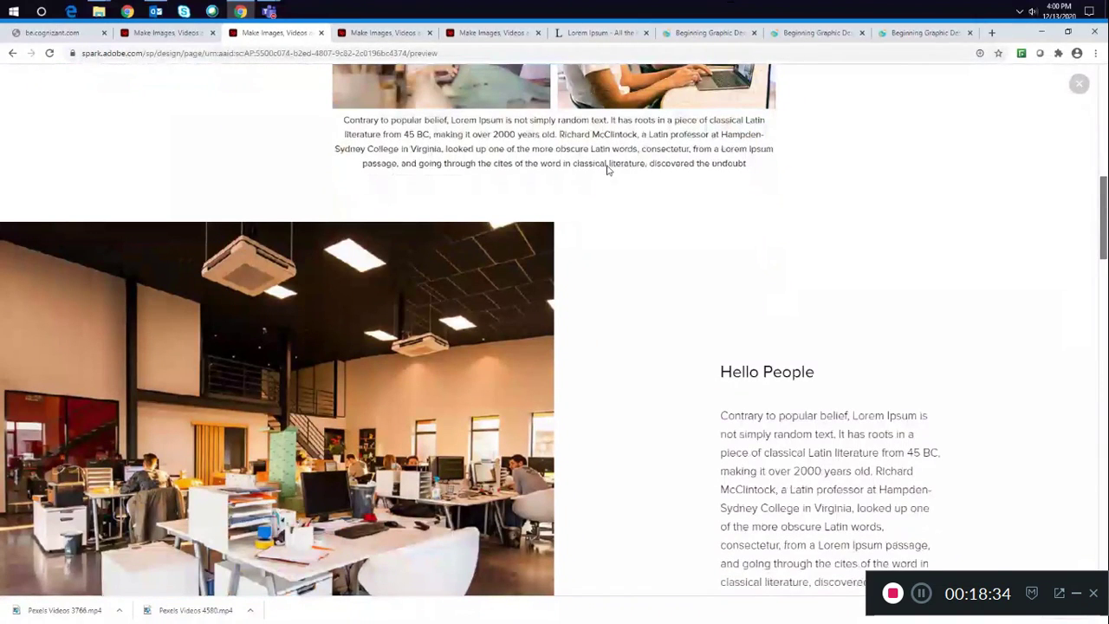
pyautogui.scroll(-3, 596, 191)
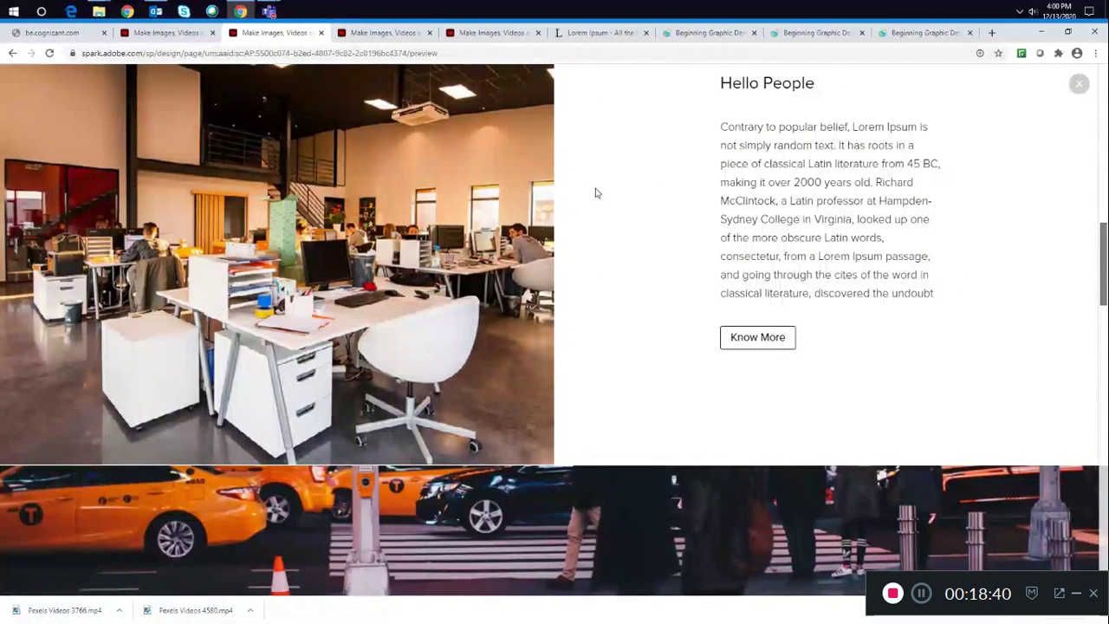
pyautogui.scroll(-2, 596, 193)
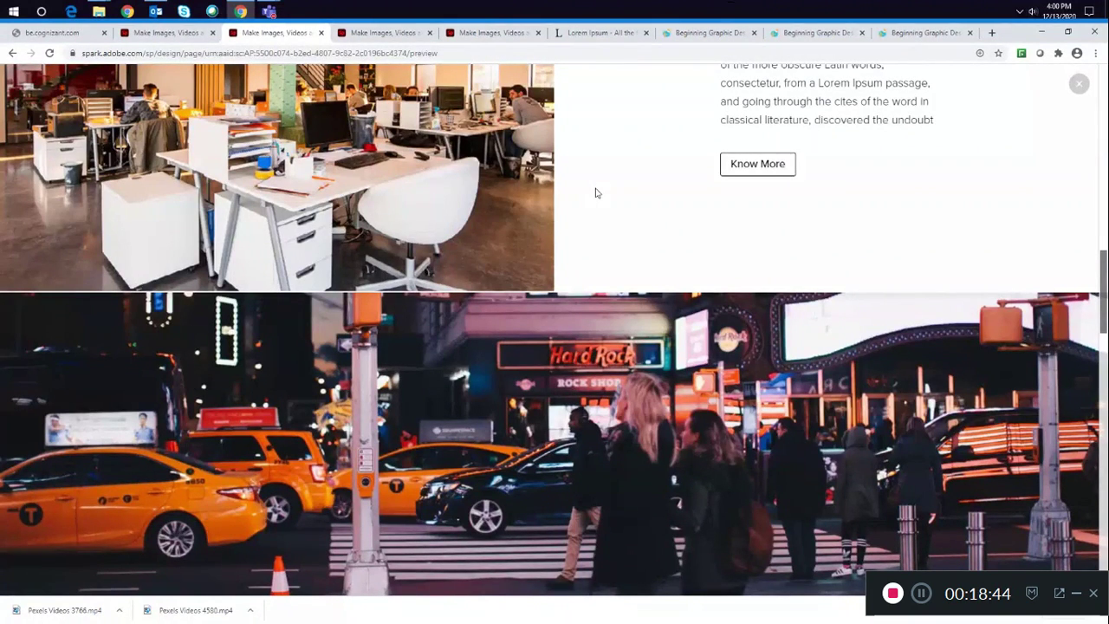
pyautogui.scroll(3, 595, 192)
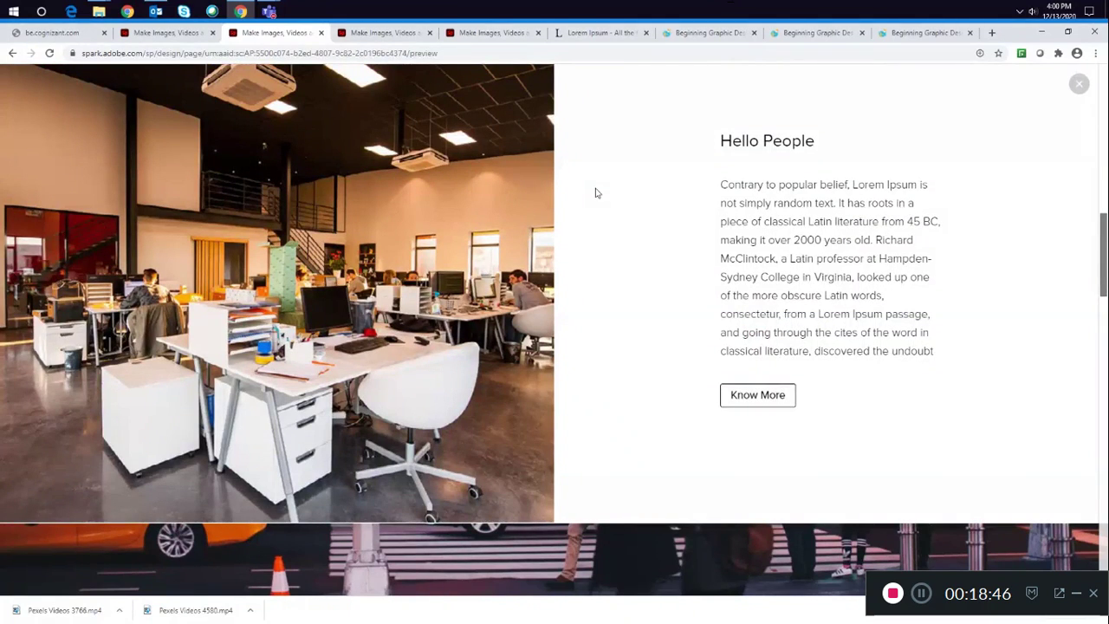
pyautogui.scroll(1, 595, 192)
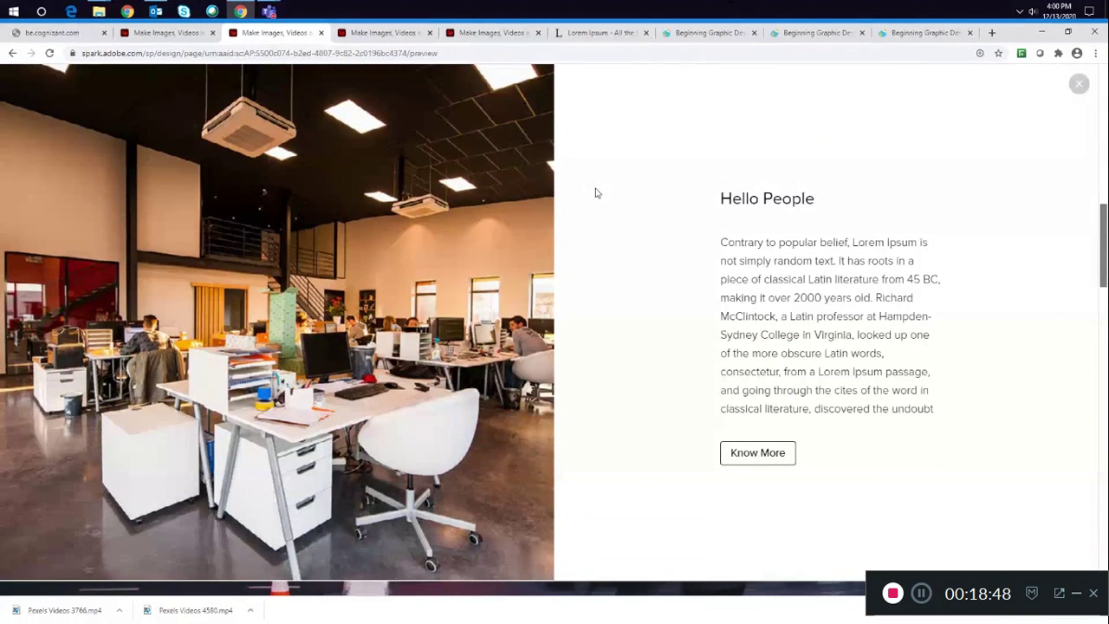
pyautogui.scroll(-3, 595, 192)
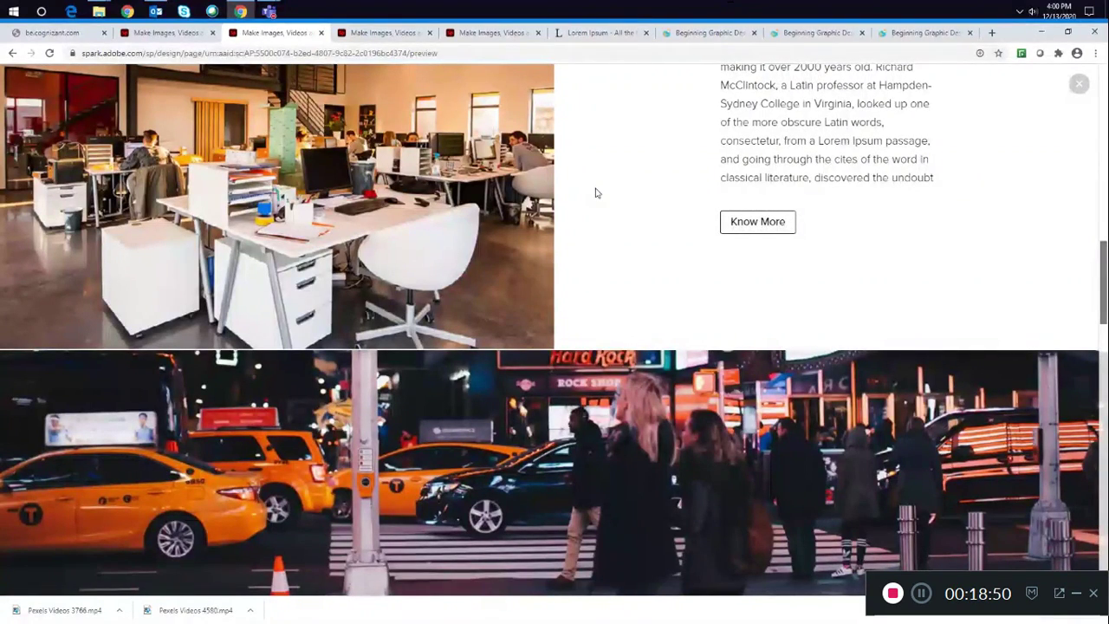
pyautogui.scroll(-3, 595, 192)
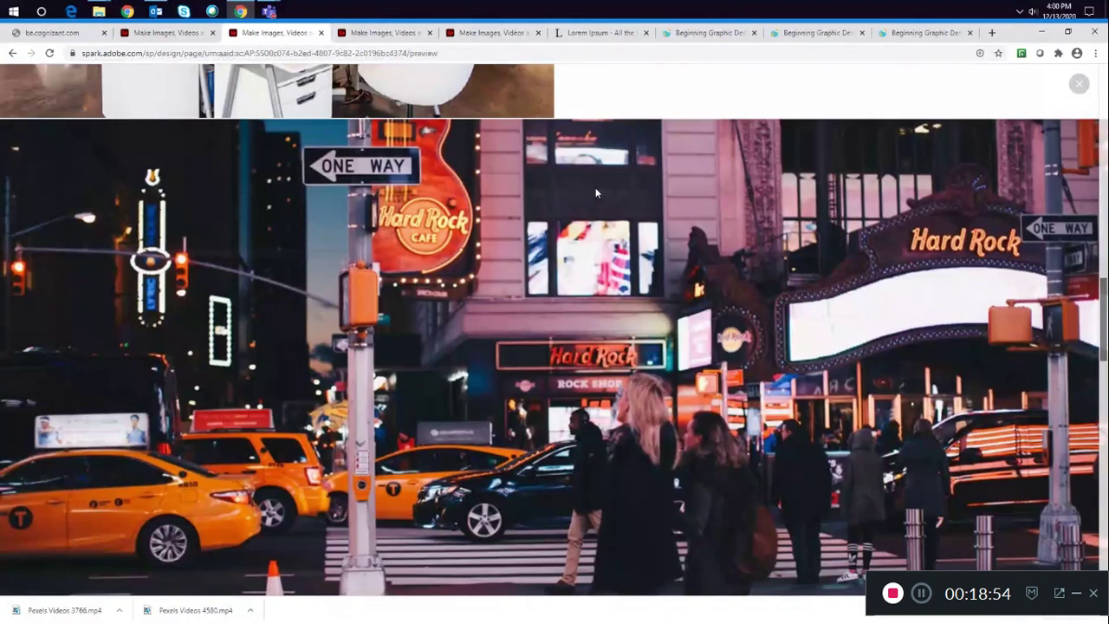
# - Scroll to the glideshow's "Know More" button in the preview, open its link, then close the opened tab
pyautogui.scroll(-1, 596, 193)
pyautogui.scroll(-2, 595, 192)
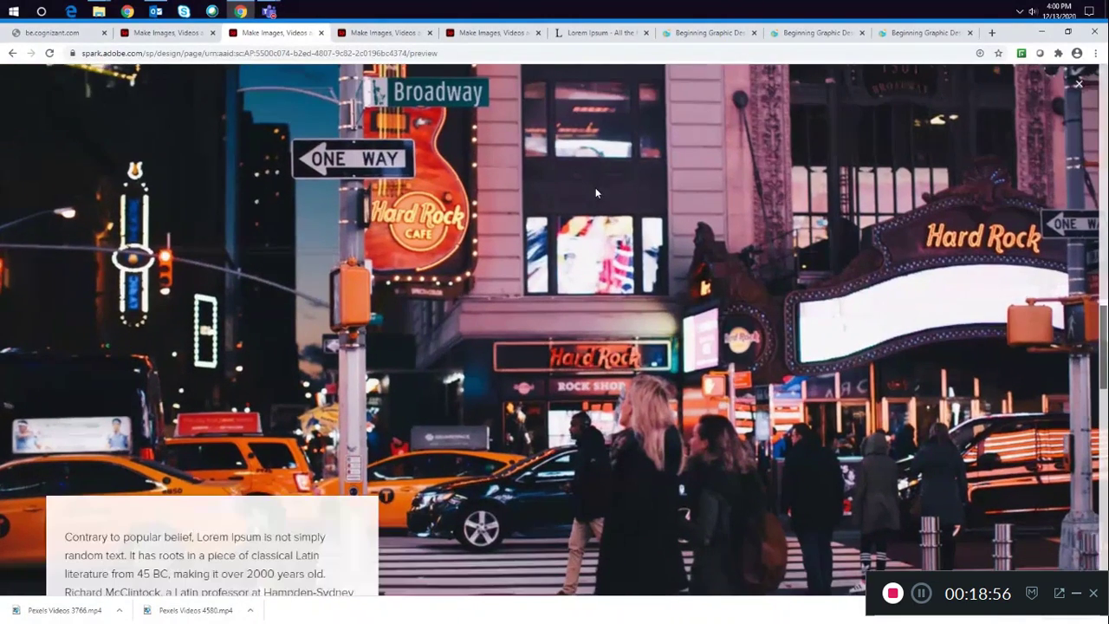
pyautogui.scroll(-3, 596, 193)
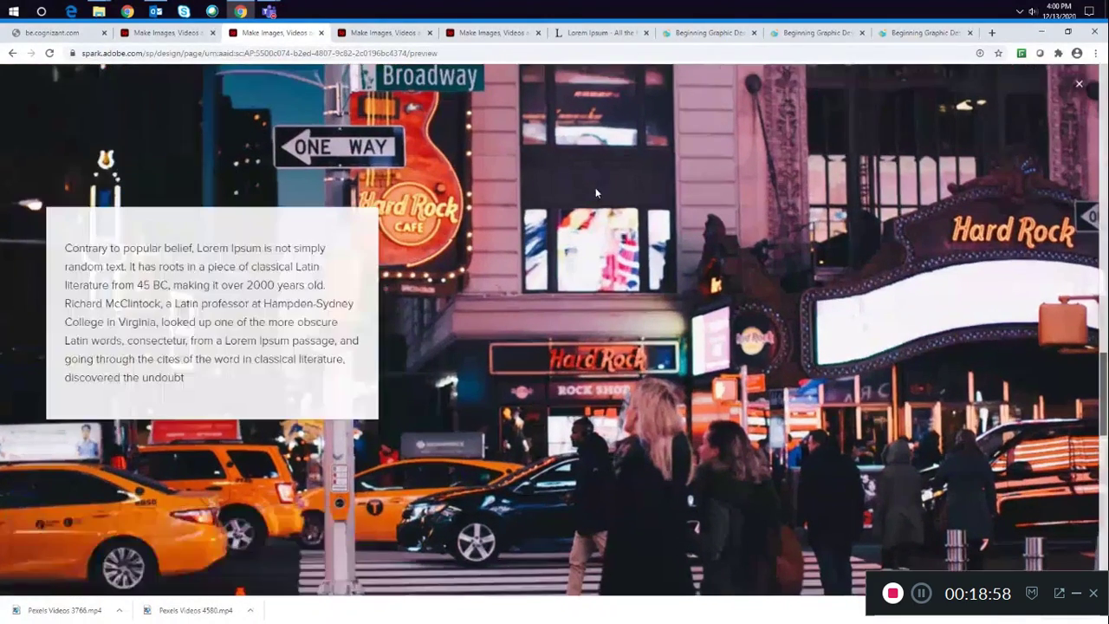
pyautogui.scroll(-2, 595, 192)
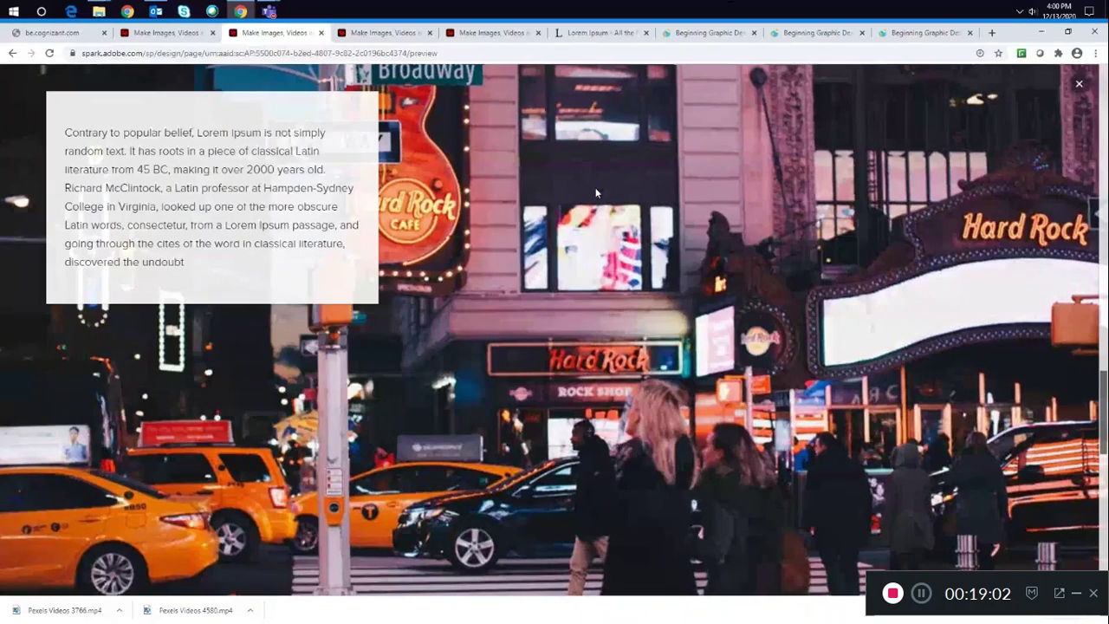
pyautogui.scroll(-1, 595, 192)
pyautogui.scroll(-3, 596, 192)
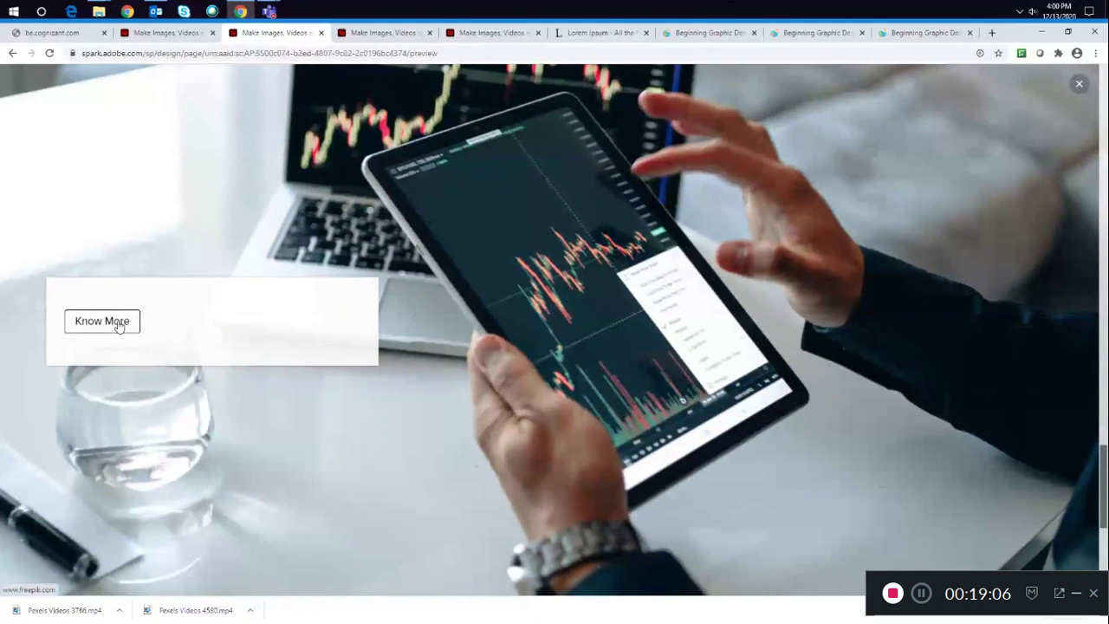
pyautogui.click(101, 321)
pyautogui.click(364, 33)
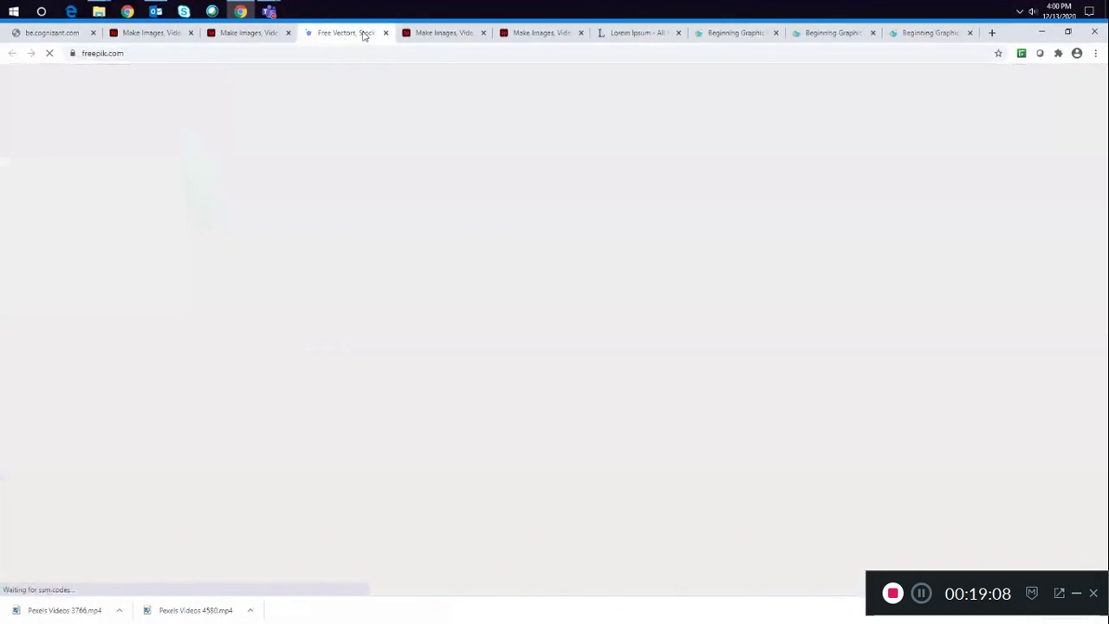
pyautogui.click(386, 33)
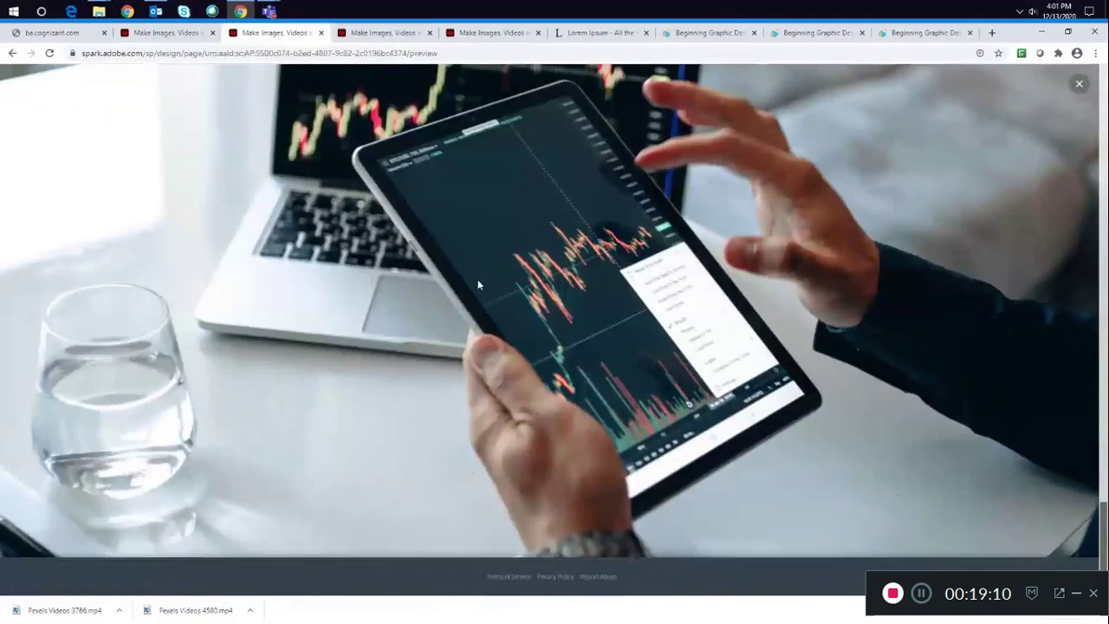
# - Exit the preview and add a text block below the glideshow containing the pasted Lorem Ipsum paragraph
pyautogui.click(1079, 84)
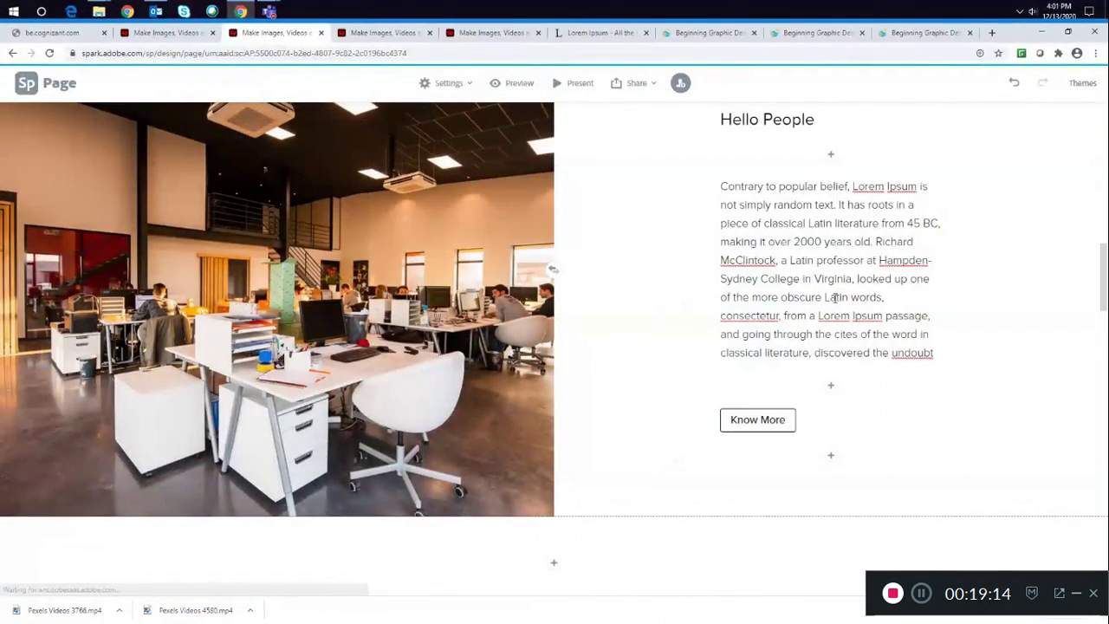
pyautogui.scroll(-3, 776, 361)
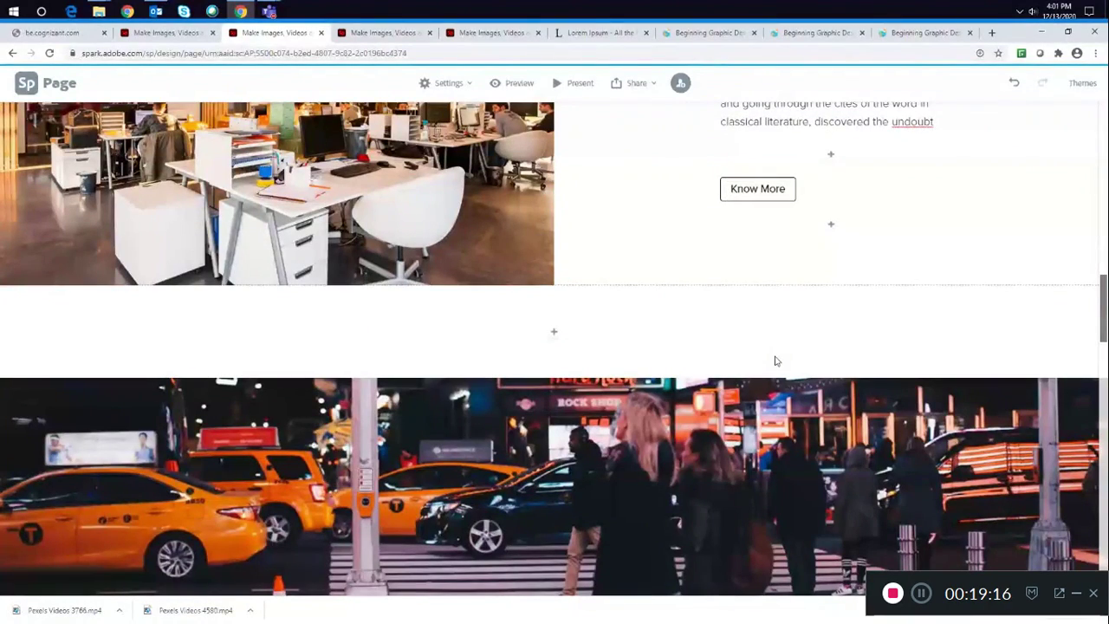
pyautogui.scroll(-10, 776, 361)
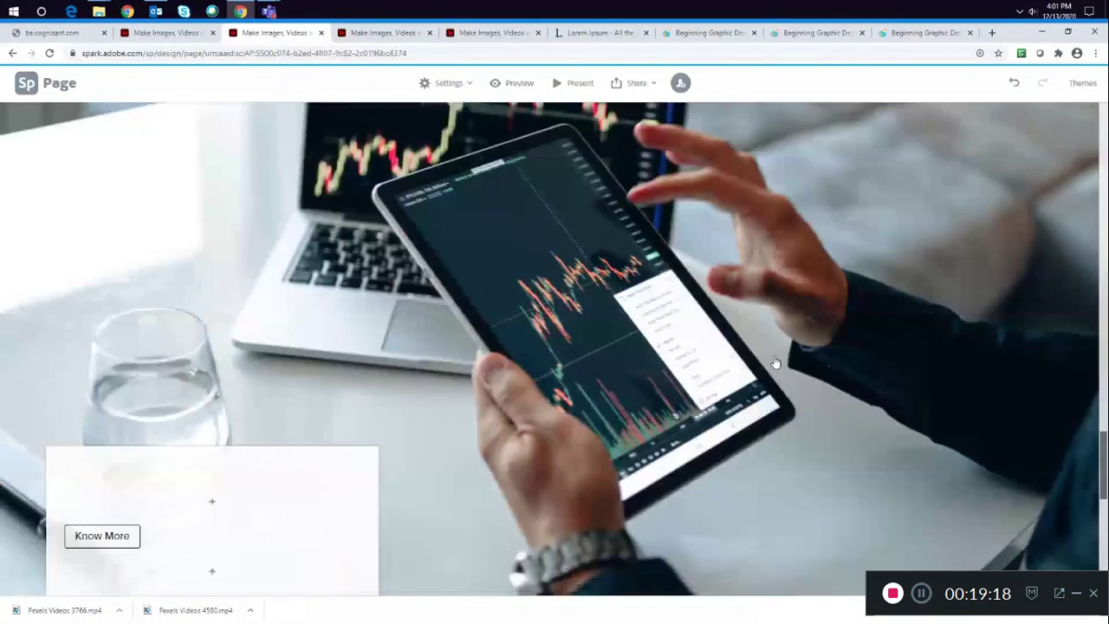
pyautogui.scroll(-3, 776, 361)
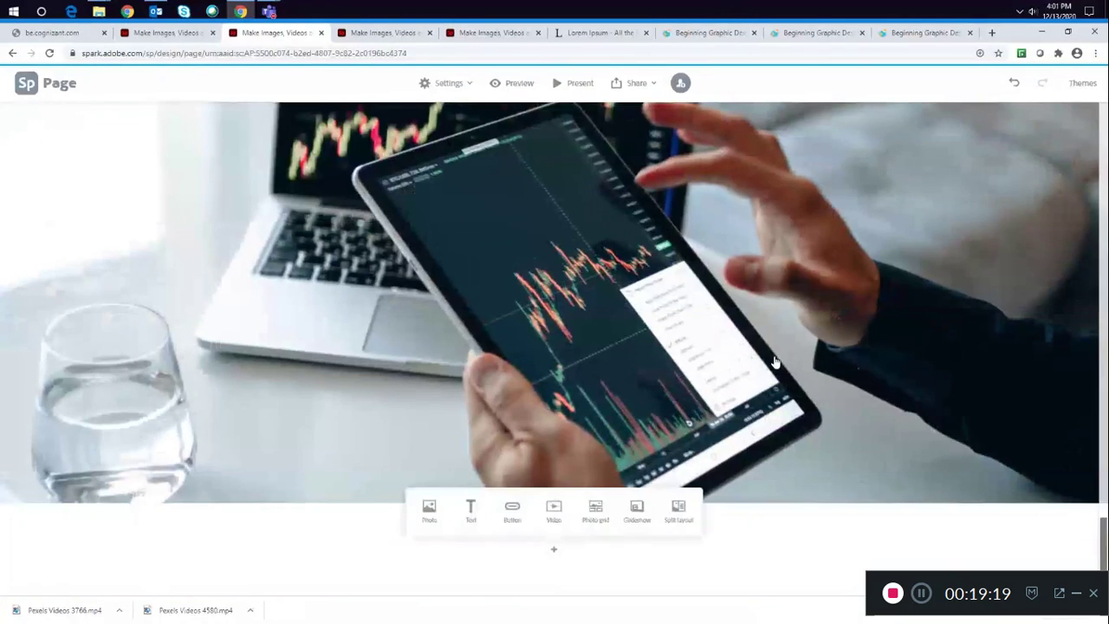
pyautogui.click(470, 508)
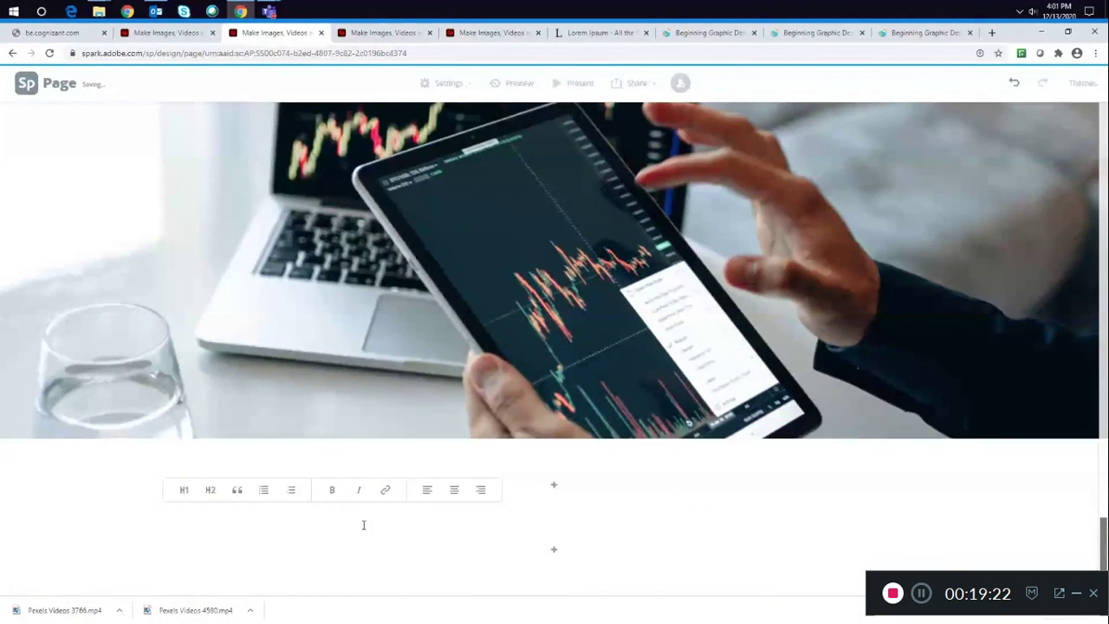
pyautogui.write('Contrary to popular belief, Lorem Ipsum is not simply random text. It has roots in a piece of classical Latin literature from 45 BC, making it over 2000 years old. Richard McClintock, a Latin professor at Hampden-Sydney College in Virginia, looked up one of the more obscure Latin words, consectetur, from a Lorem Ipsum passage, and going through the cites of the word in classical literature, discovered the undoubt')
pyautogui.moveTo(704, 518); pyautogui.dragTo(430, 418)
pyautogui.click(430, 417)
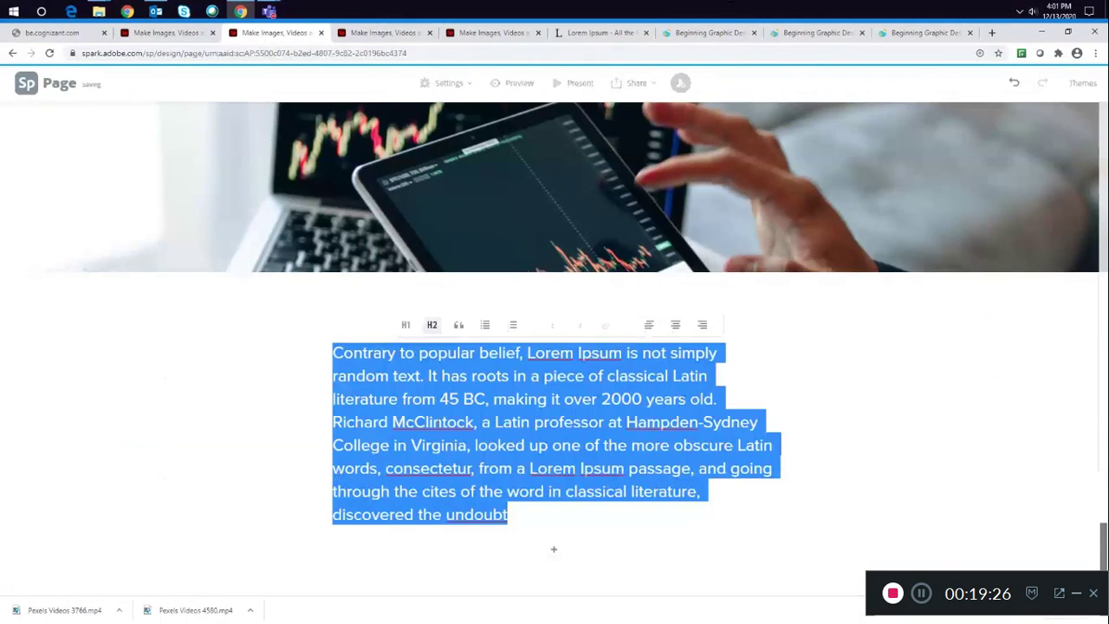
pyautogui.click(914, 419)
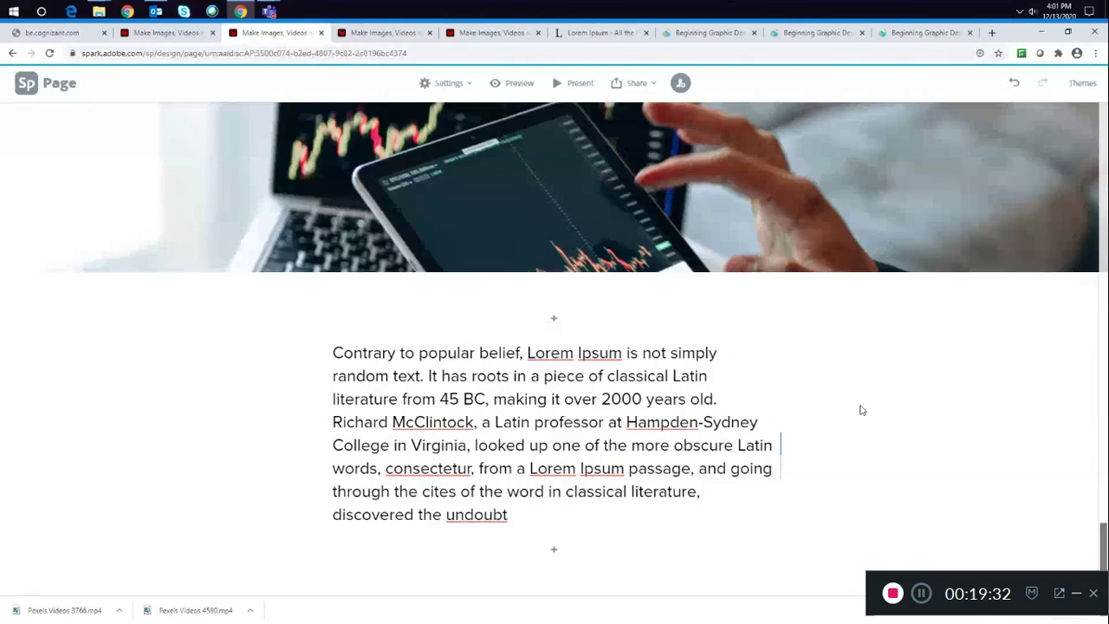
# - Insert a video block below the paragraph and open YouTube in a new browser tab
pyautogui.click(556, 554)
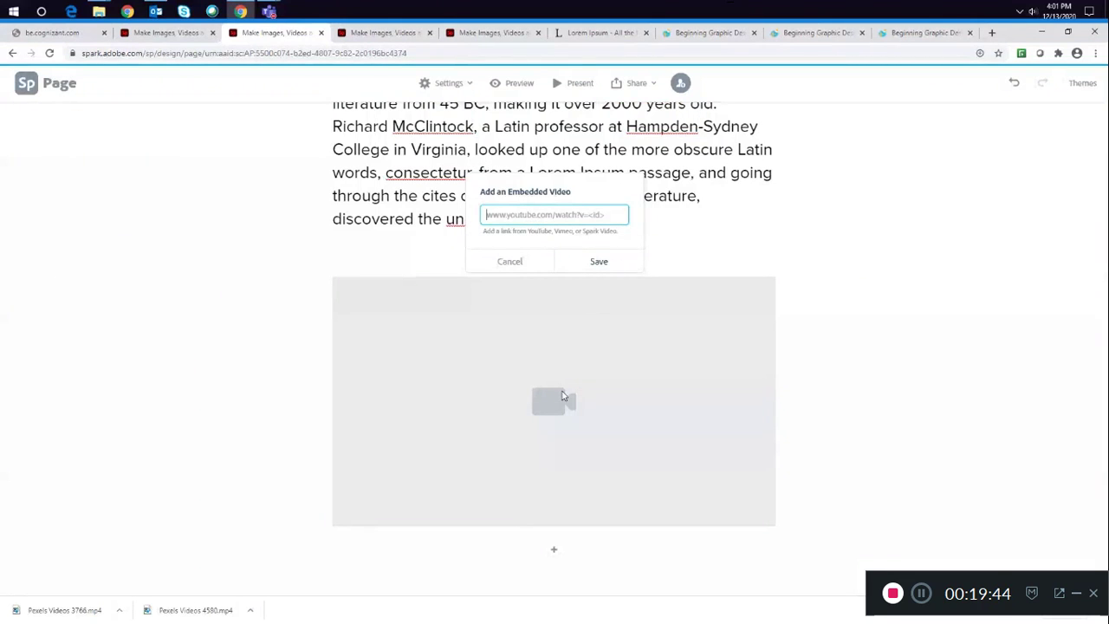
pyautogui.click(562, 393)
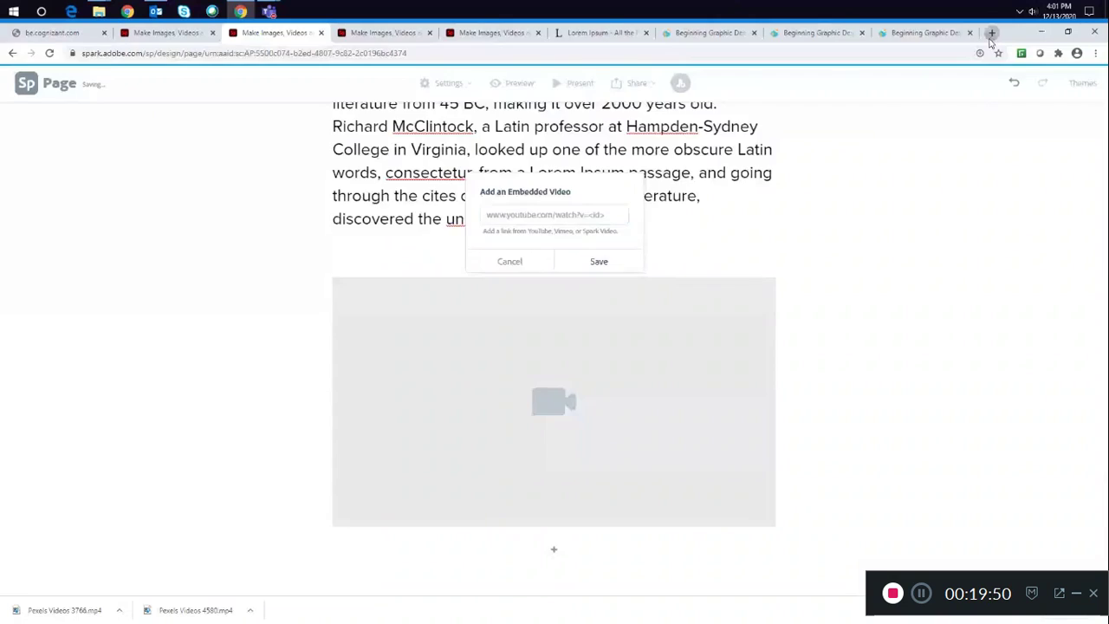
pyautogui.click(992, 32)
pyautogui.write('you')
pyautogui.press('Return')
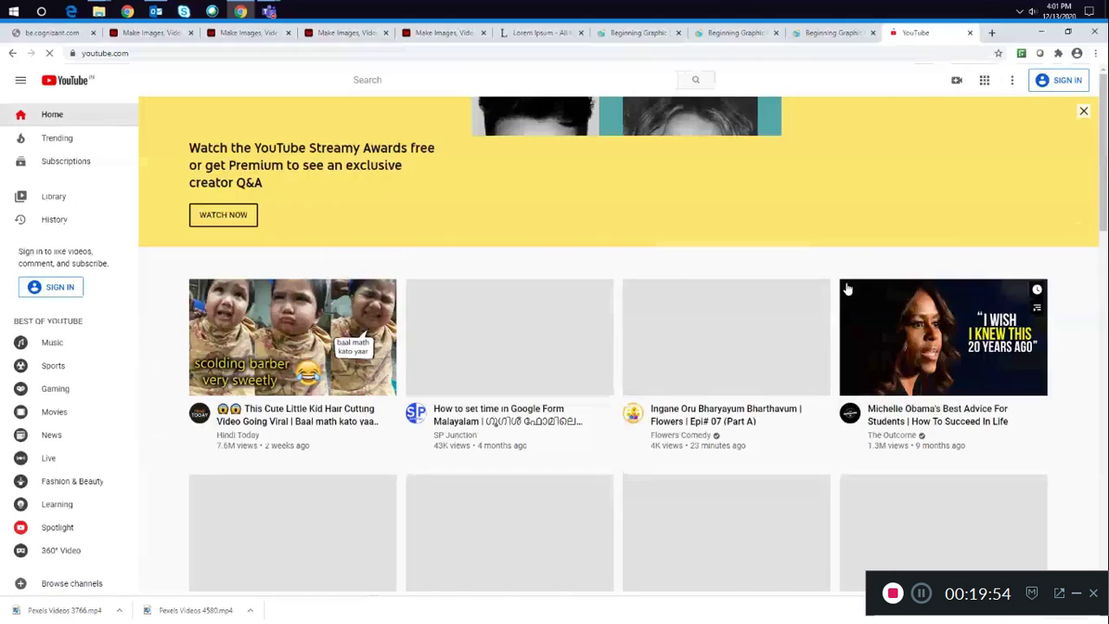
# - Search YouTube for "office space", then refine the search to "office space interiopr"
pyautogui.scroll(-4, 848, 289)
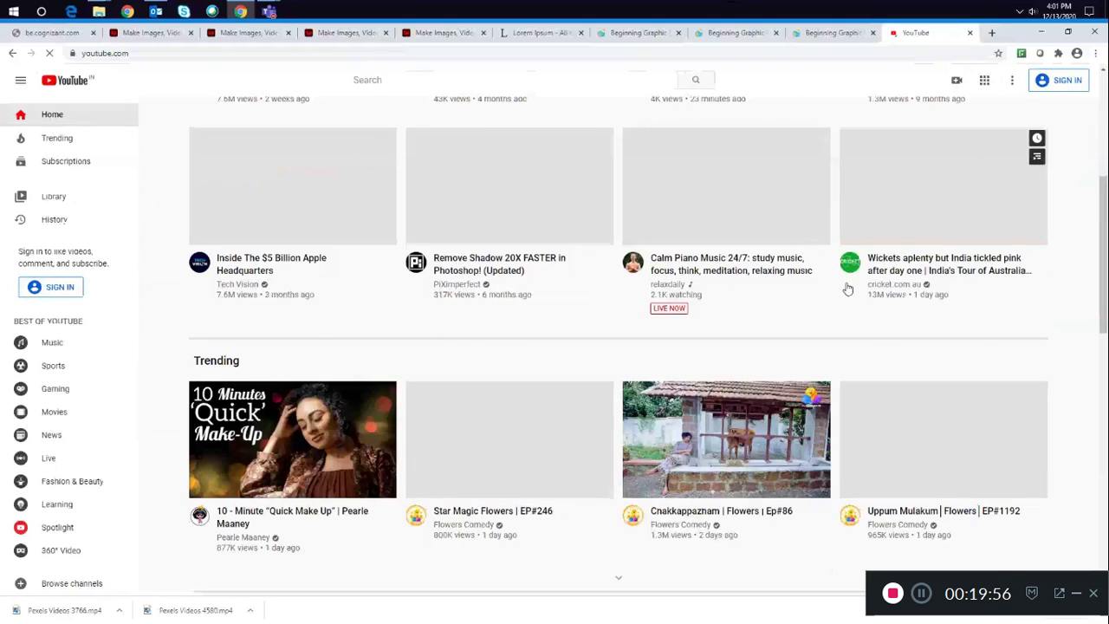
pyautogui.click(453, 79)
pyautogui.write('office space')
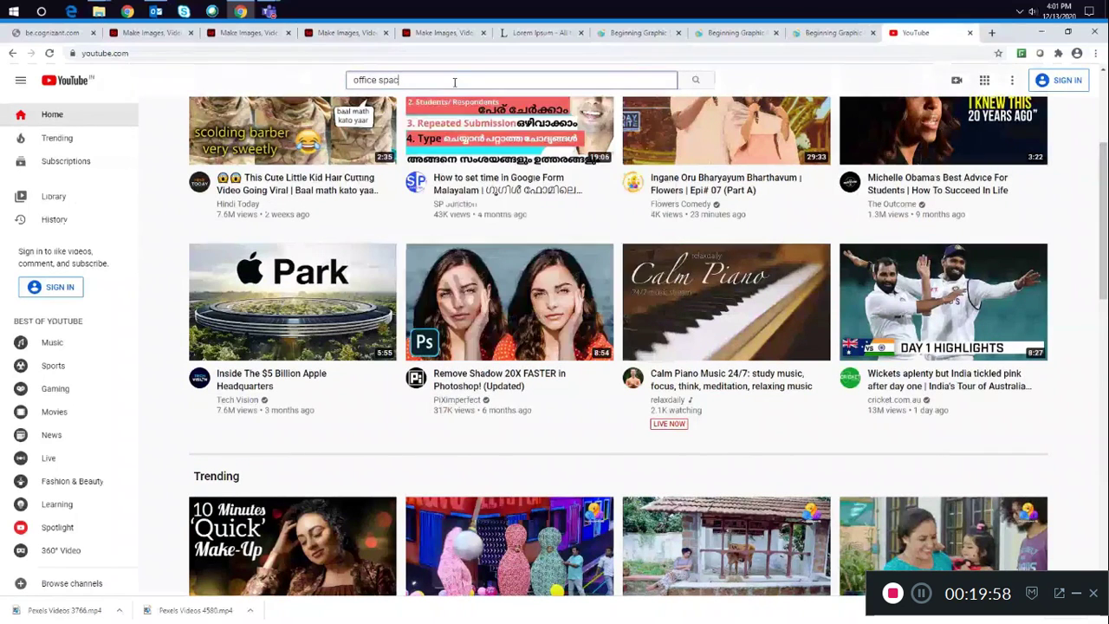
pyautogui.press('Return')
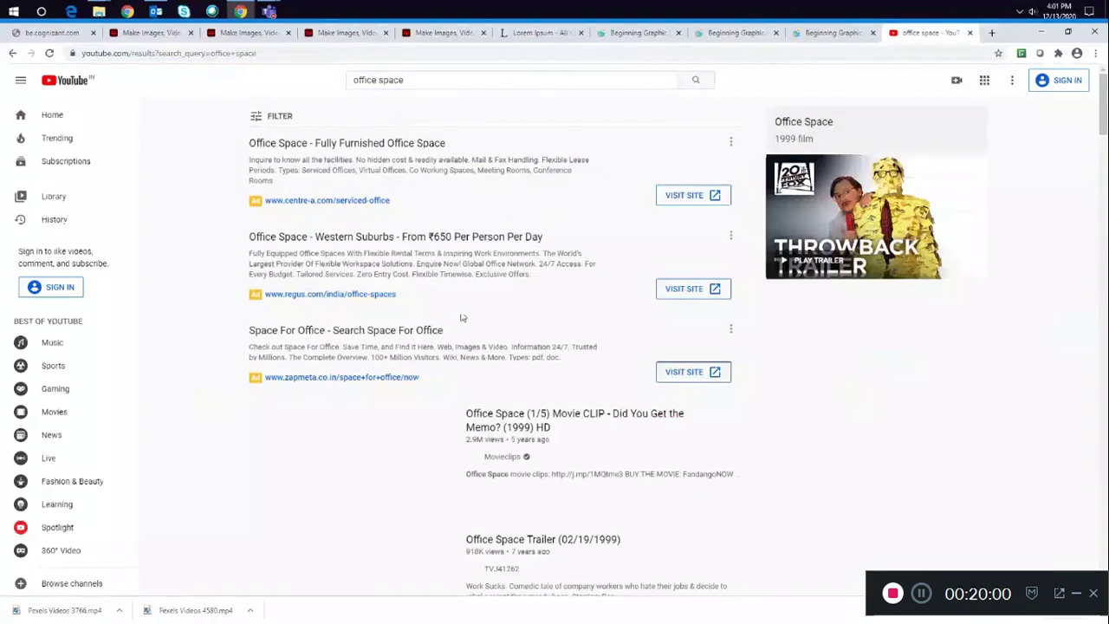
pyautogui.scroll(-5, 564, 376)
pyautogui.scroll(4, 563, 376)
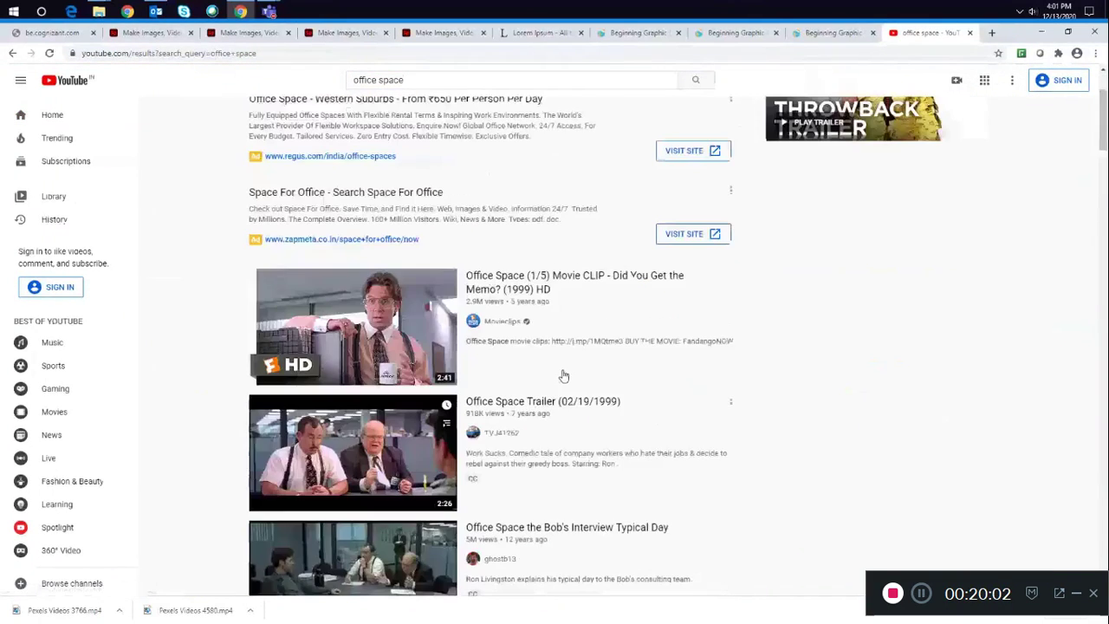
pyautogui.scroll(5, 564, 376)
pyautogui.click(407, 79)
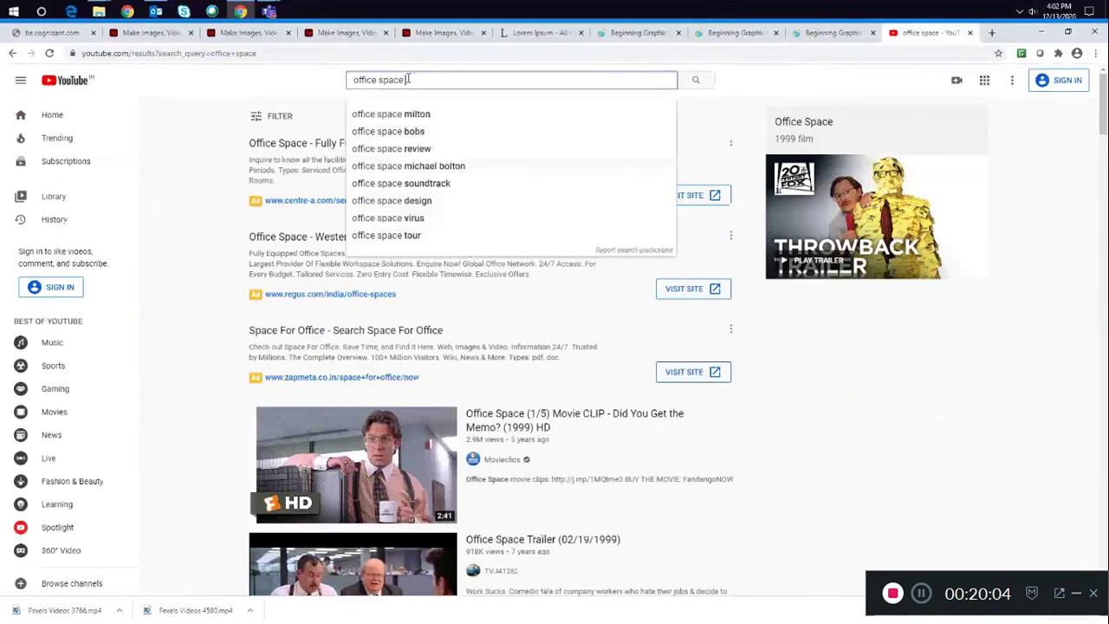
pyautogui.write('interiopr')
pyautogui.press('Return')
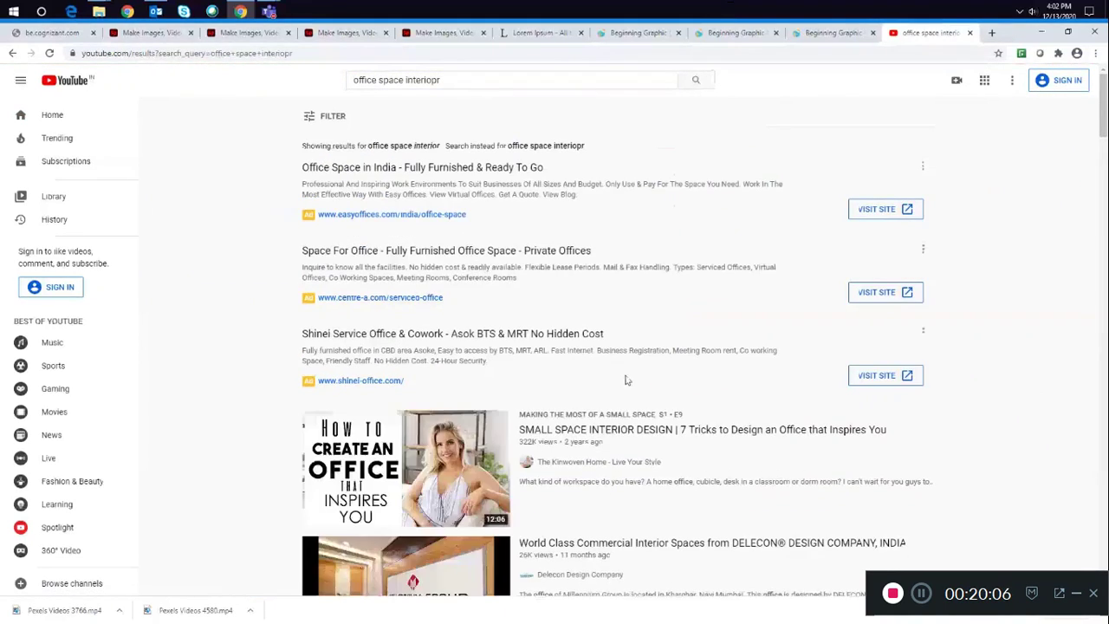
# - Open the "World Class Commercial Interior Spaces from DELECON" video in a new tab and copy its address
pyautogui.scroll(-4, 624, 378)
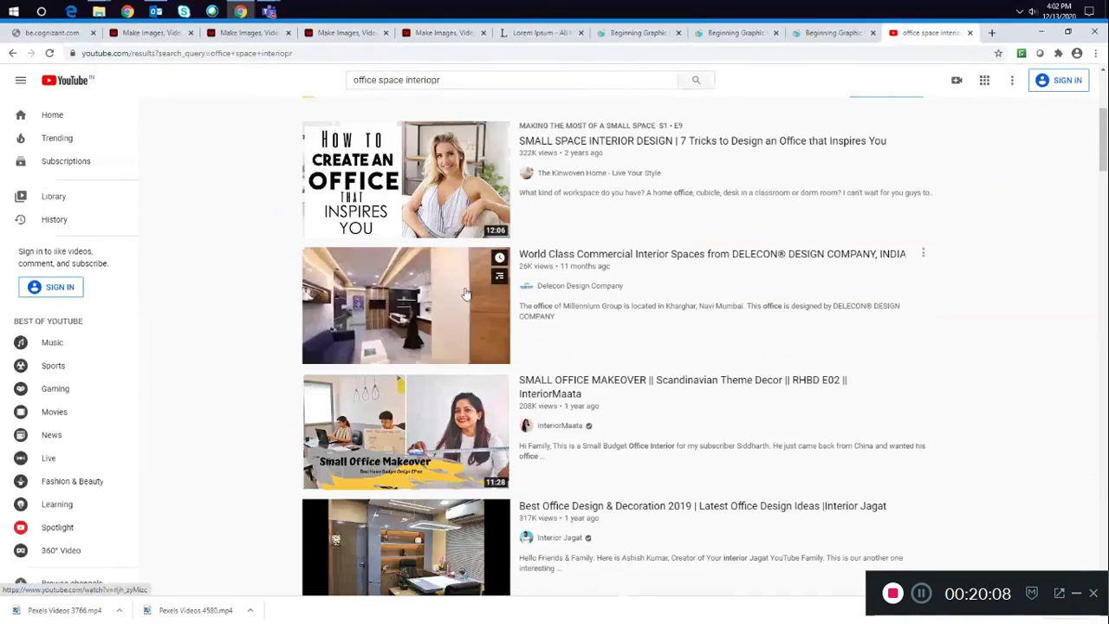
pyautogui.middleClick(392, 299)
pyautogui.click(948, 34)
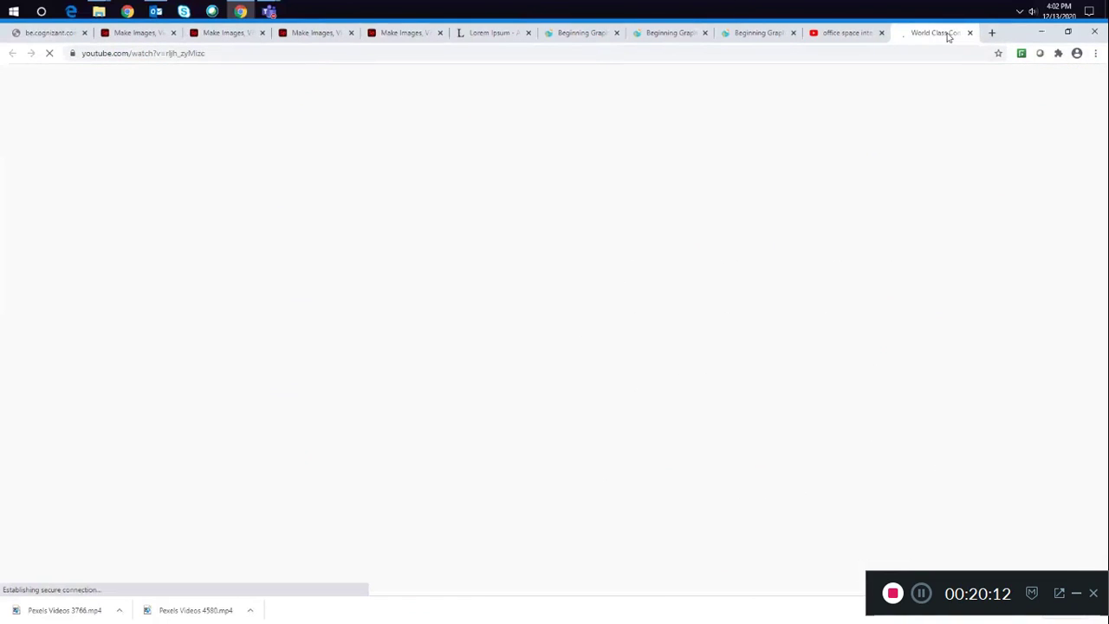
pyautogui.click(267, 58)
pyautogui.hotkey('ctrl', 'c')
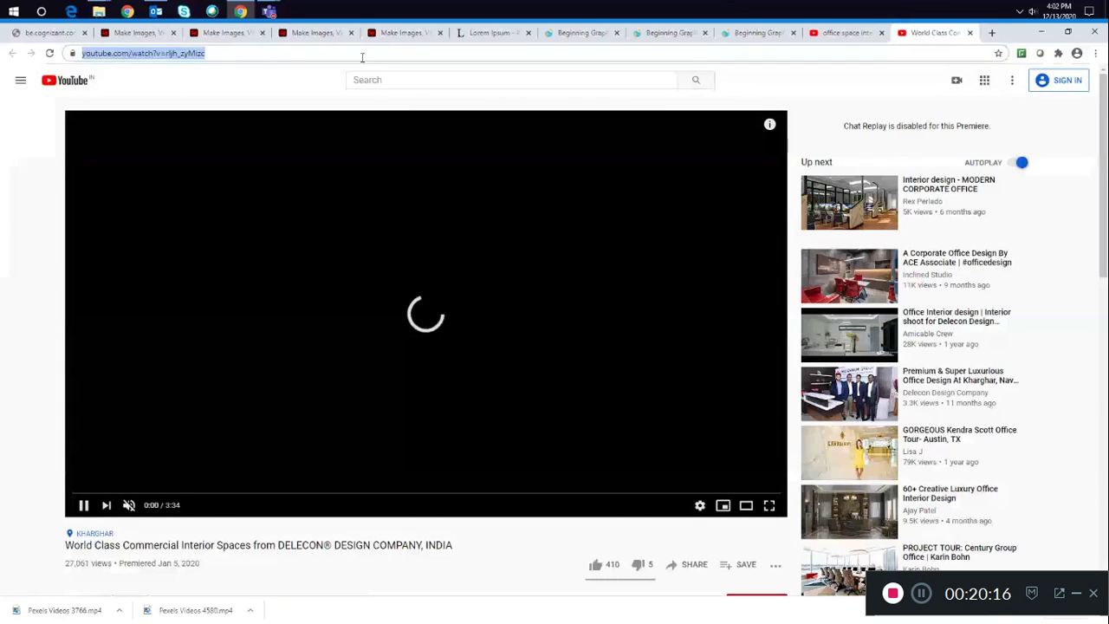
# - Embed the copied YouTube link in the page's video block and save it
pyautogui.click(249, 34)
pyautogui.hotkey('ctrl', 'v')
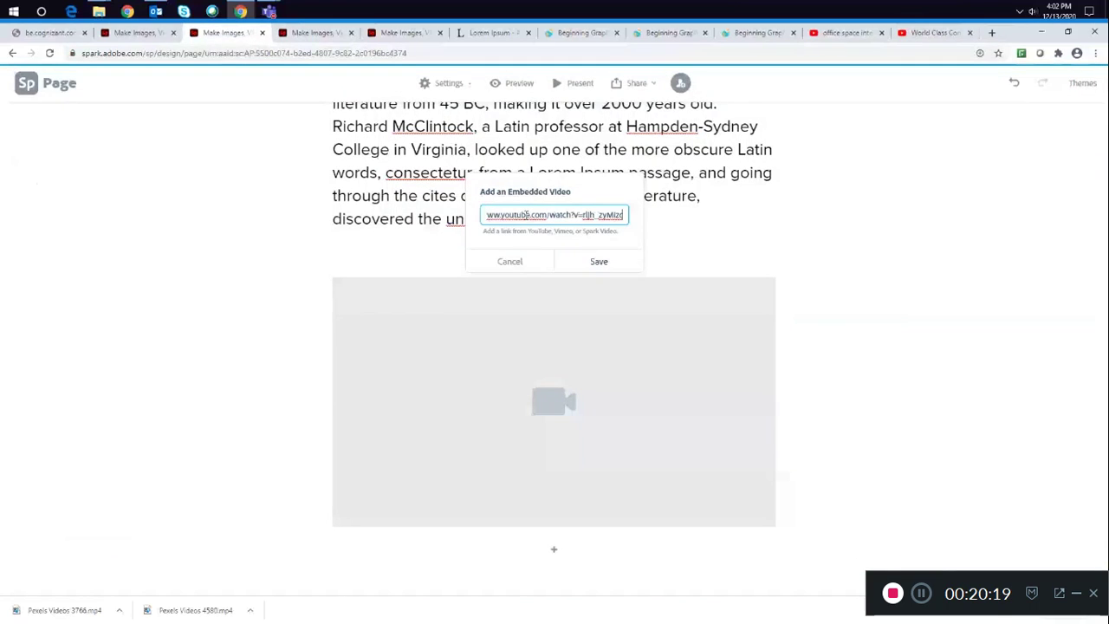
pyautogui.click(599, 263)
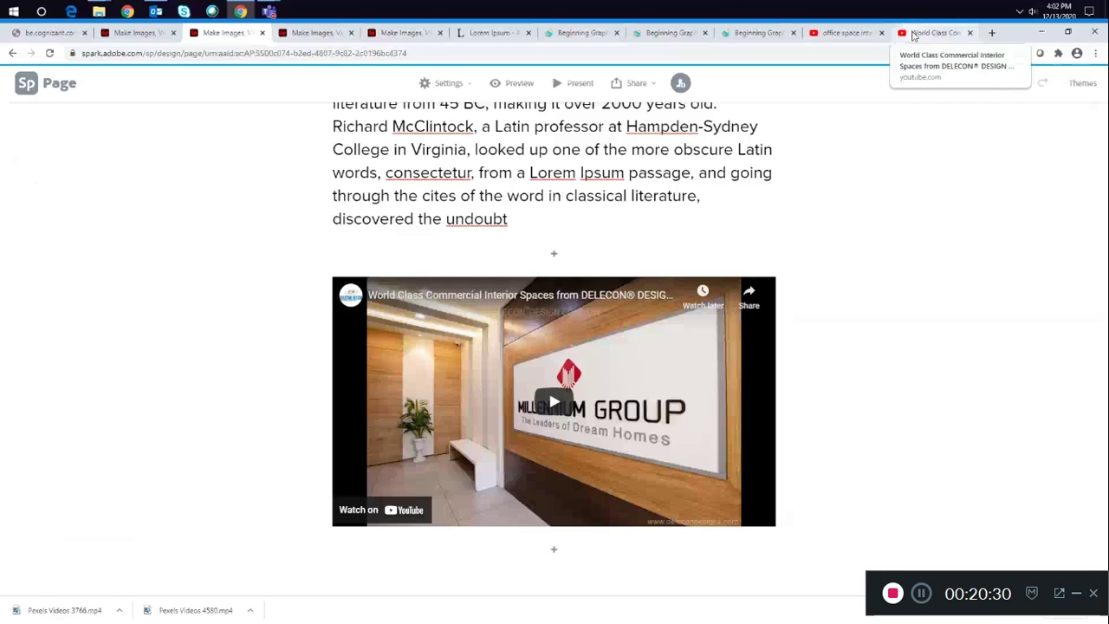
pyautogui.click(915, 35)
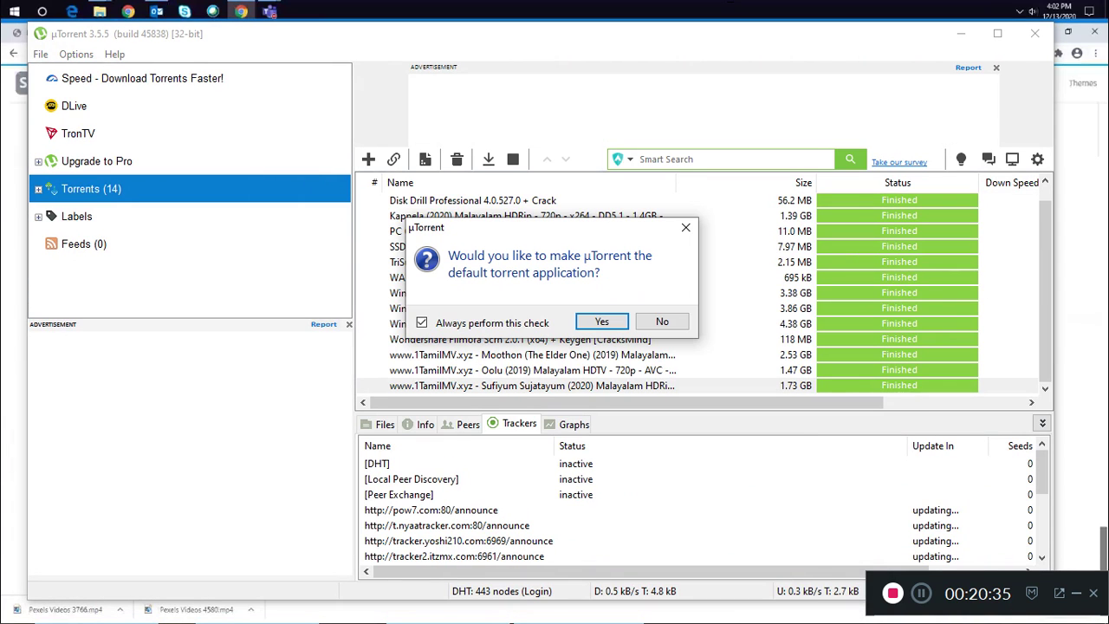
pyautogui.click(662, 321)
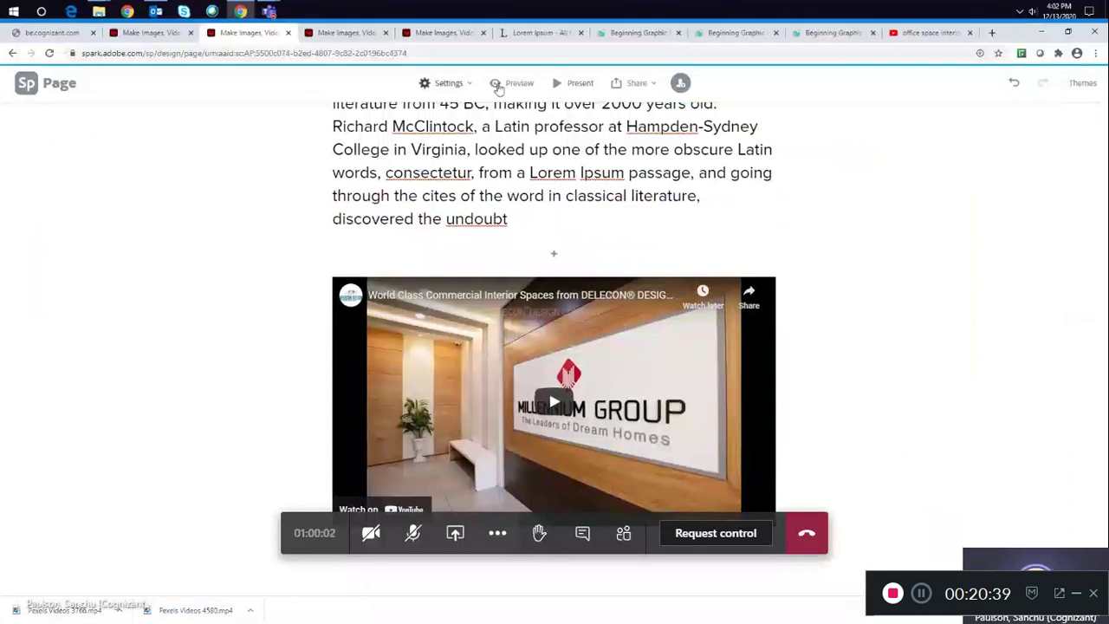
# - Preview the page and scroll through it from the cover photo to the embedded video
pyautogui.click(508, 85)
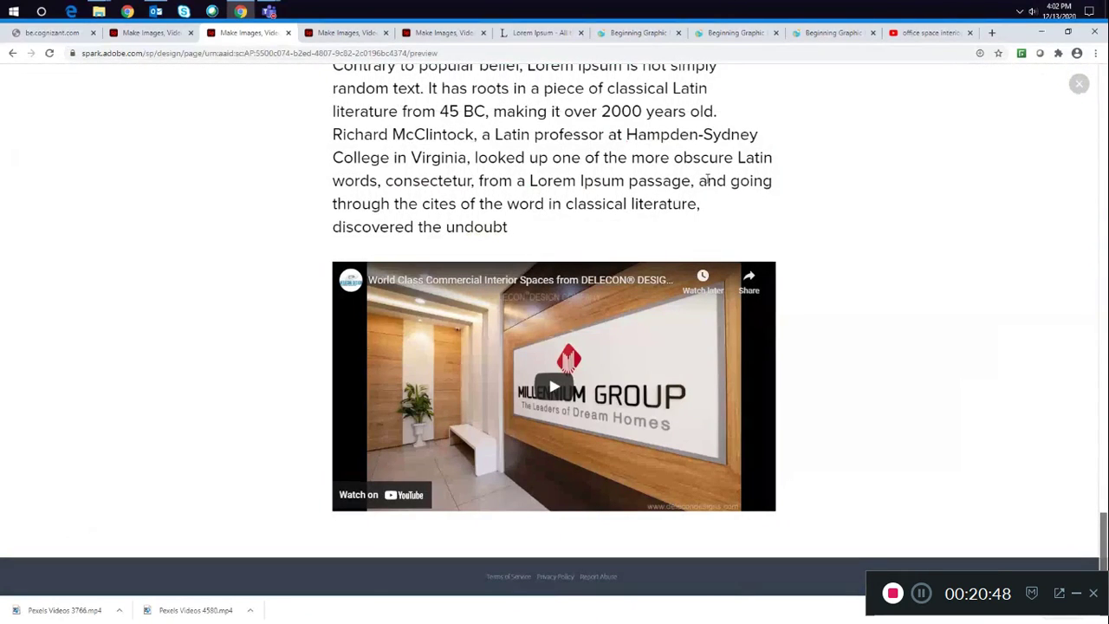
pyautogui.scroll(3, 707, 180)
pyautogui.scroll(3, 707, 180)
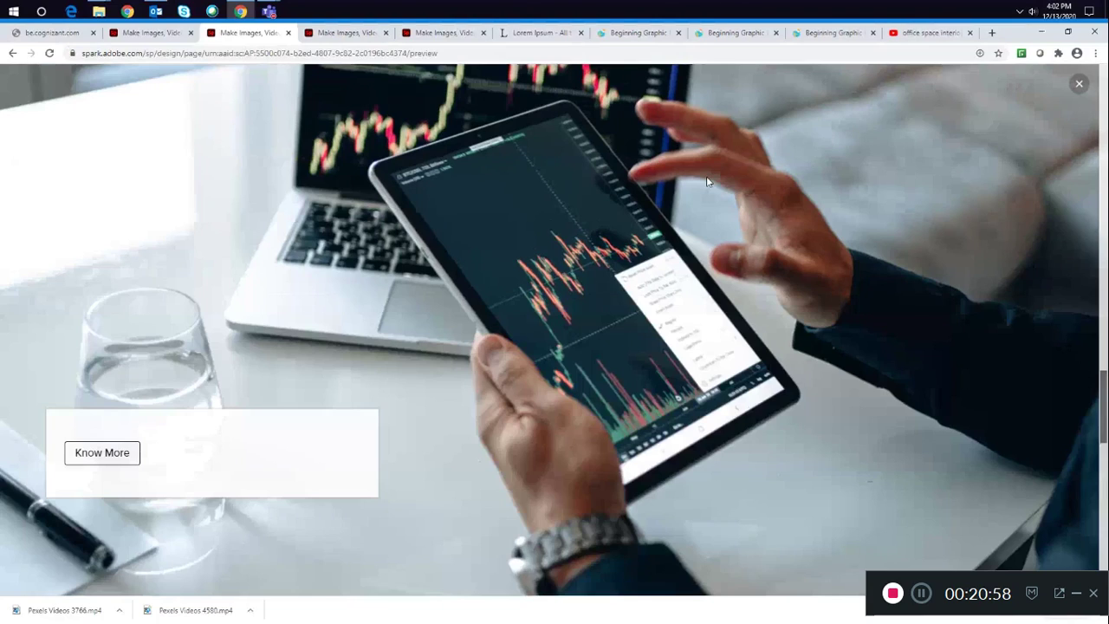
pyautogui.scroll(10, 706, 156)
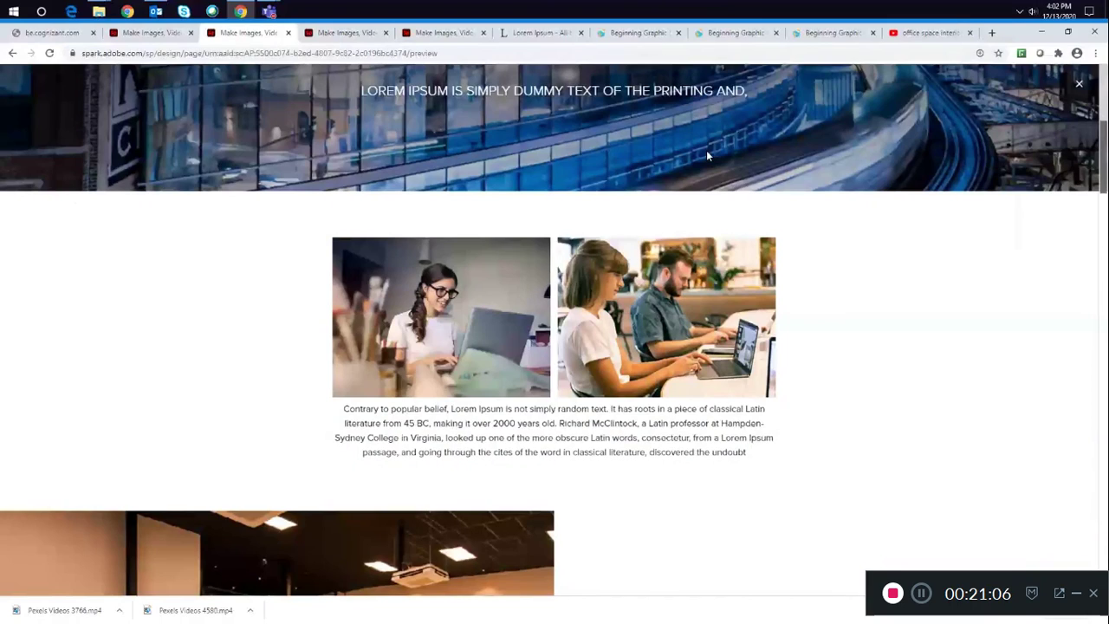
pyautogui.scroll(3, 707, 150)
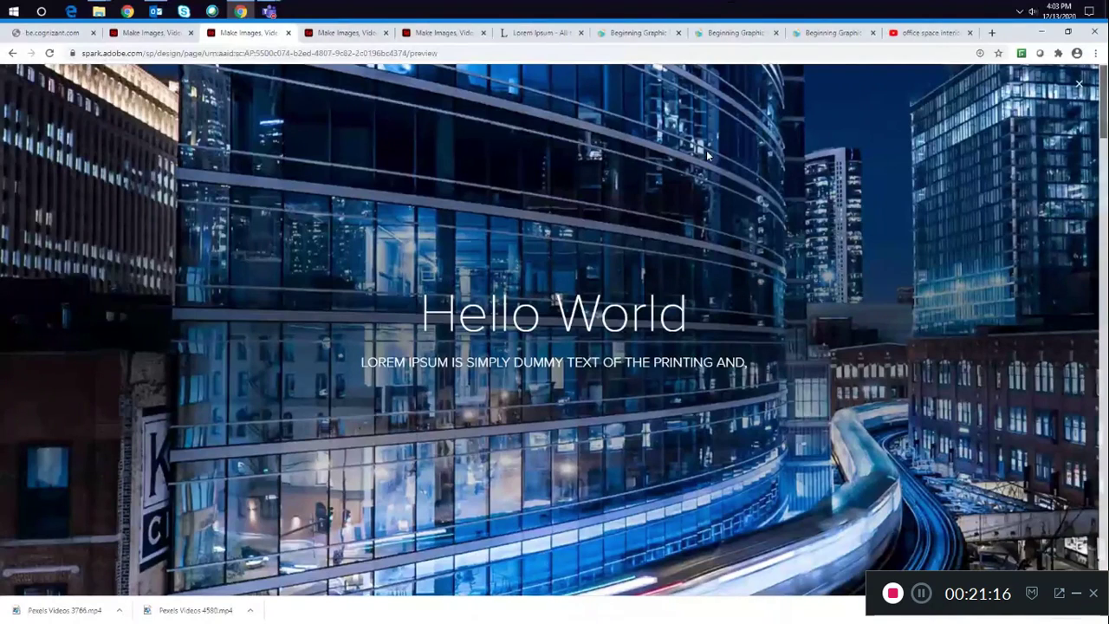
pyautogui.press('End')
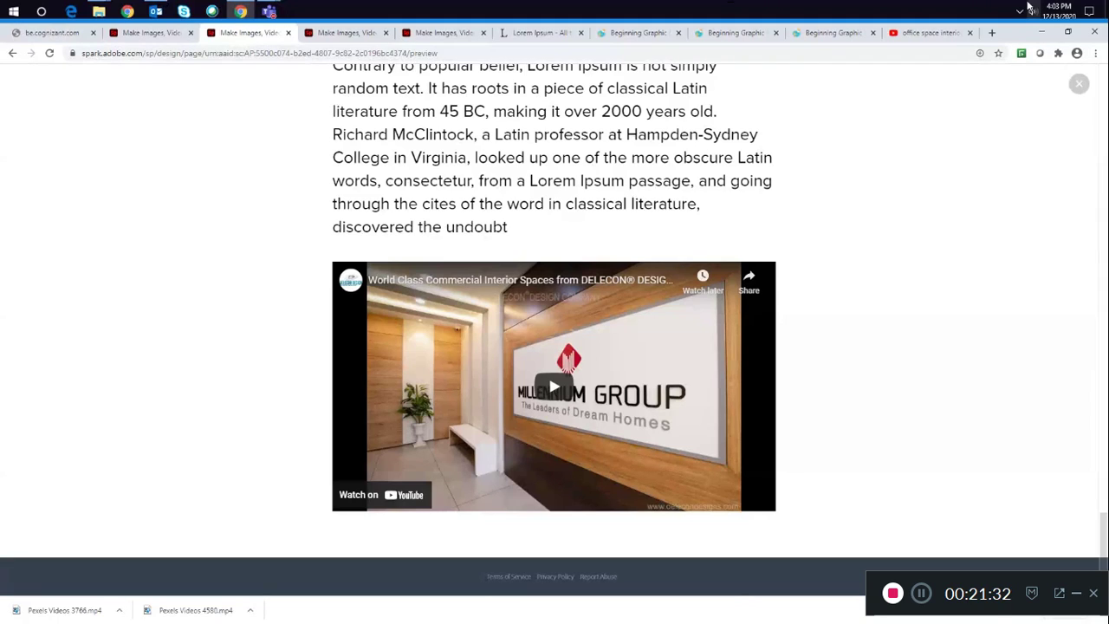
pyautogui.scroll(1, 725, 285)
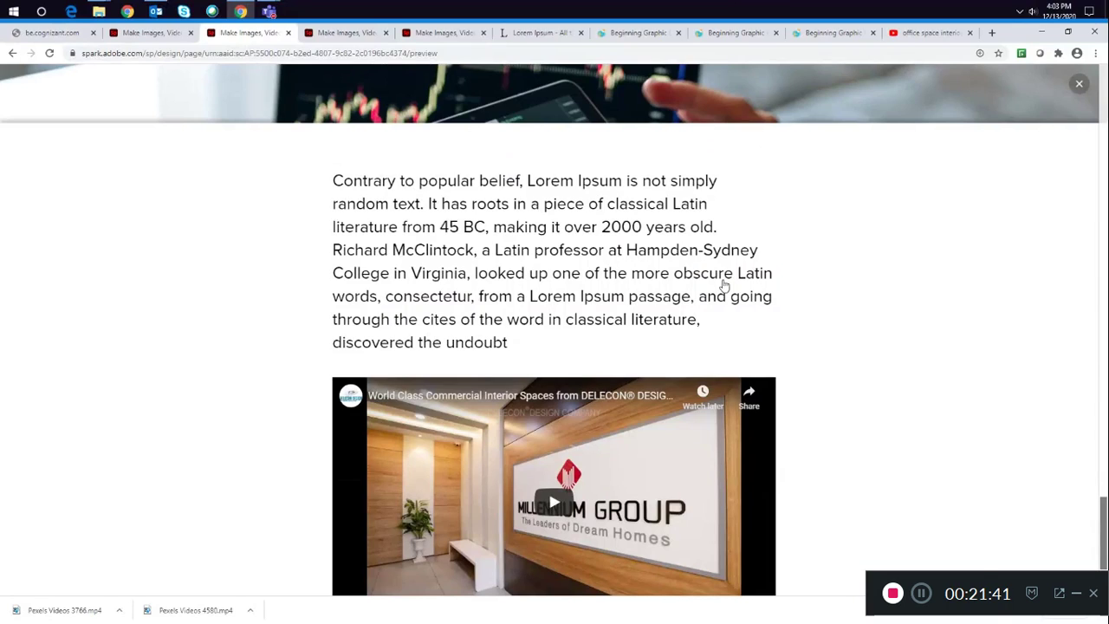
# - Leave the preview and add a photo block below the video, uploading pexels-photomix-company-518244 from the Spark folder
pyautogui.scroll(10, 356, 288)
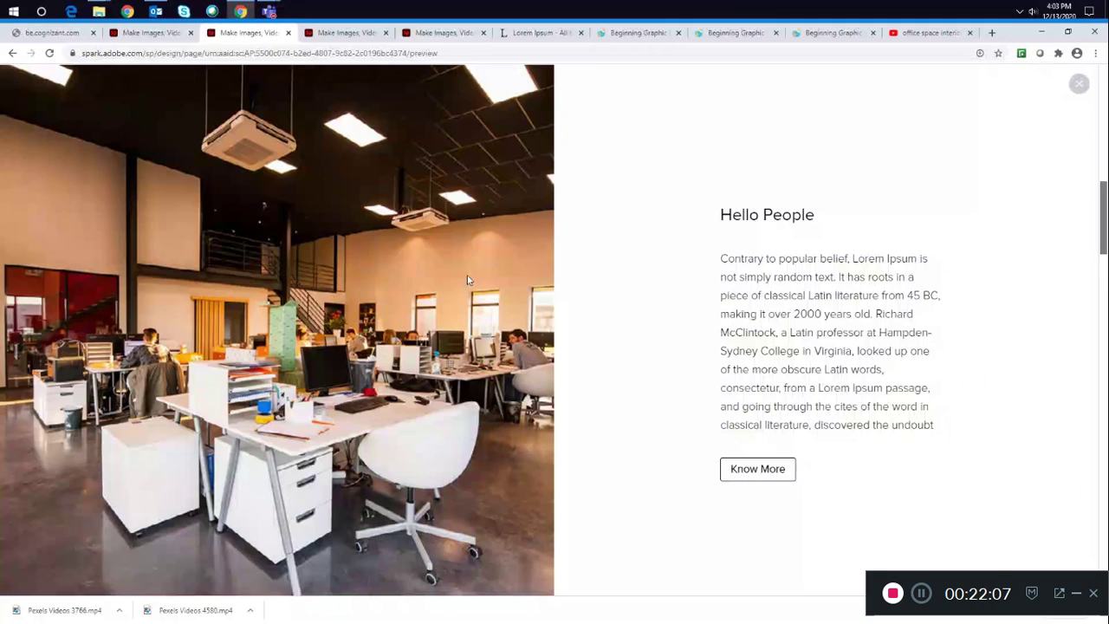
pyautogui.press('Escape')
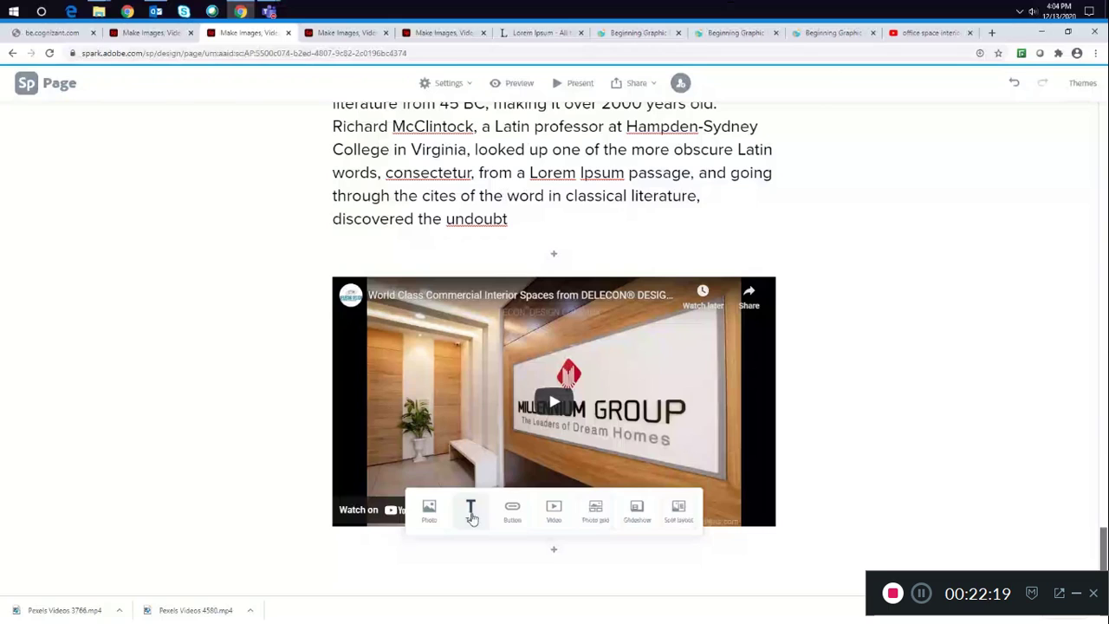
pyautogui.click(554, 555)
pyautogui.click(431, 512)
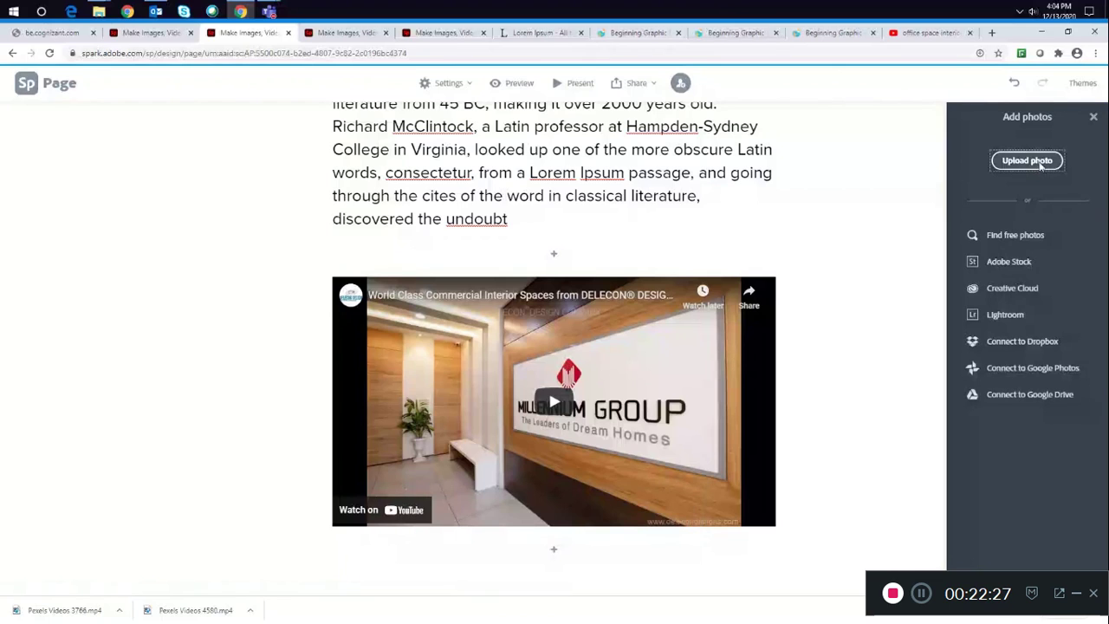
pyautogui.click(1041, 166)
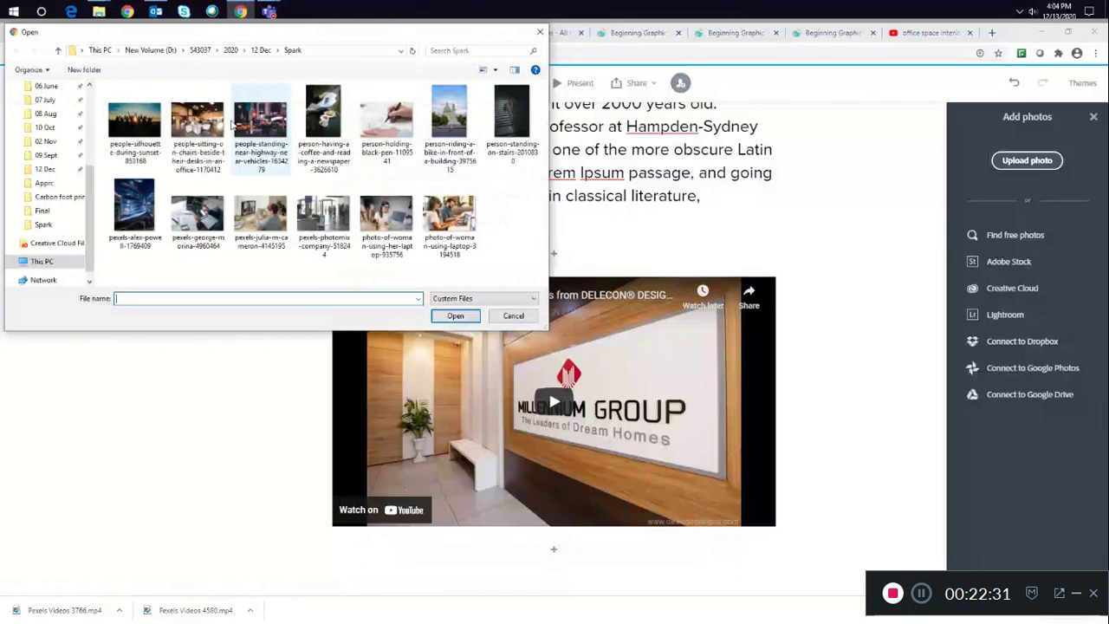
pyautogui.click(323, 212)
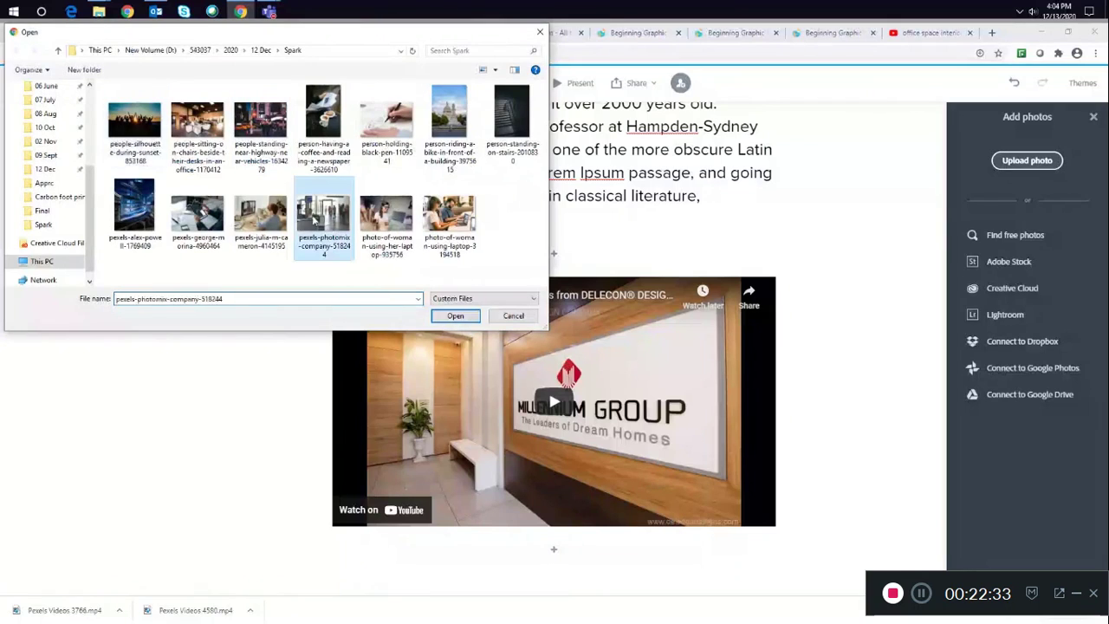
pyautogui.click(456, 315)
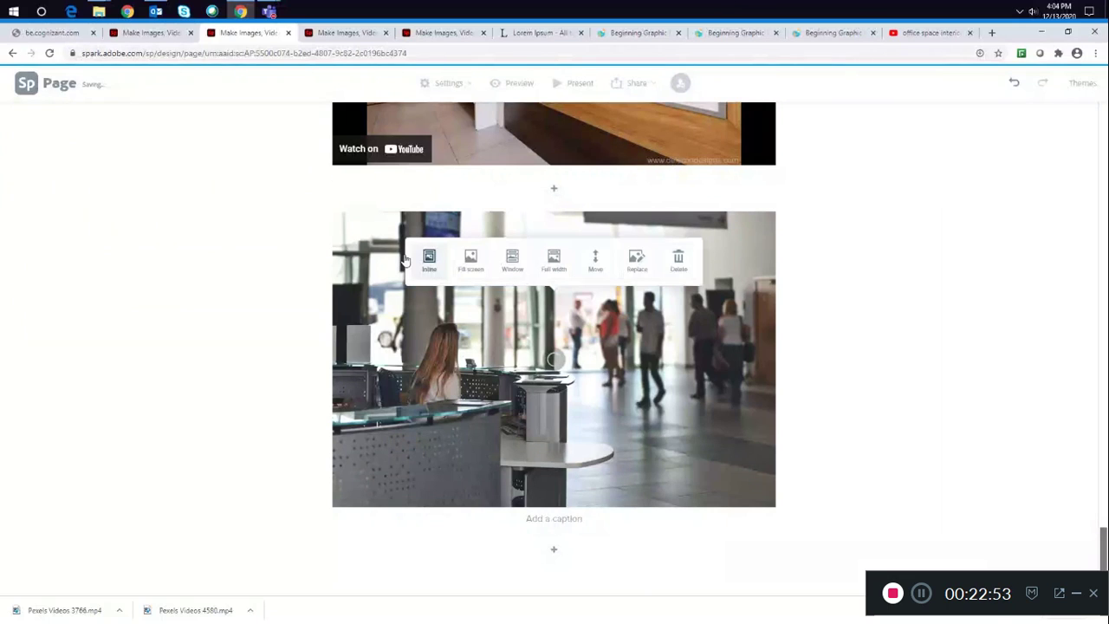
# - Change the new photo's layout to Fill screen, then to Full width
pyautogui.click(470, 260)
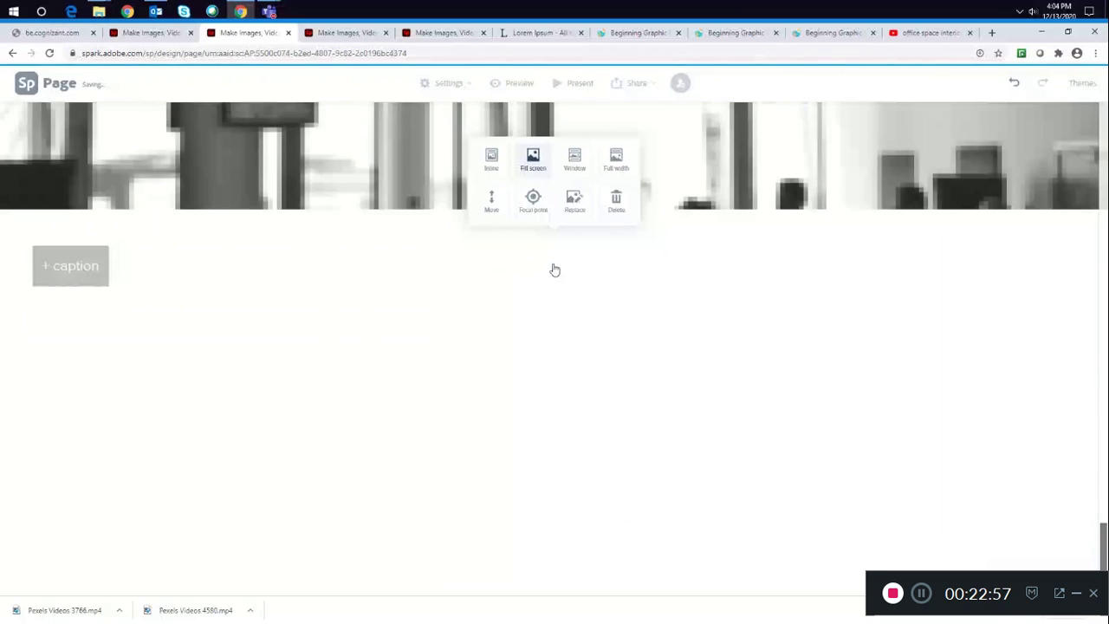
pyautogui.scroll(2, 767, 355)
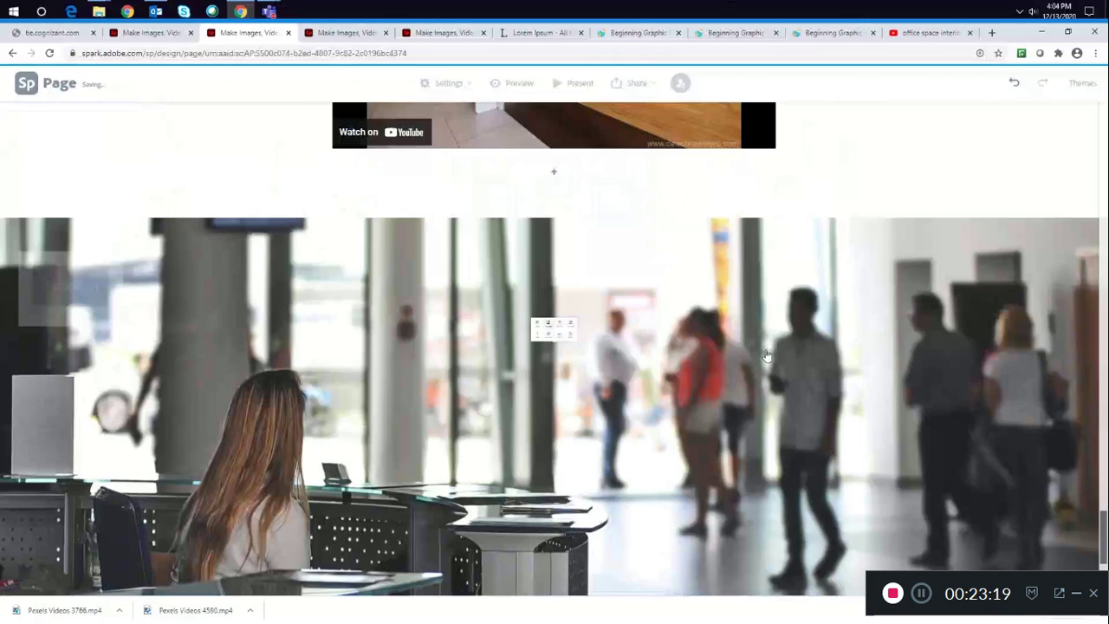
pyautogui.scroll(-3, 745, 345)
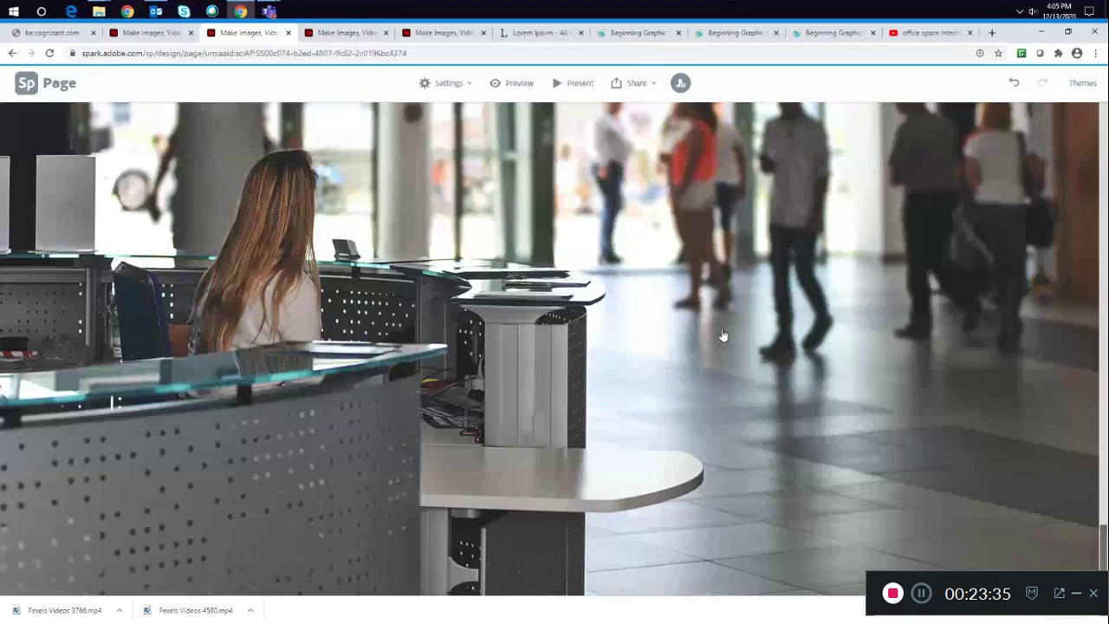
pyautogui.scroll(3, 723, 335)
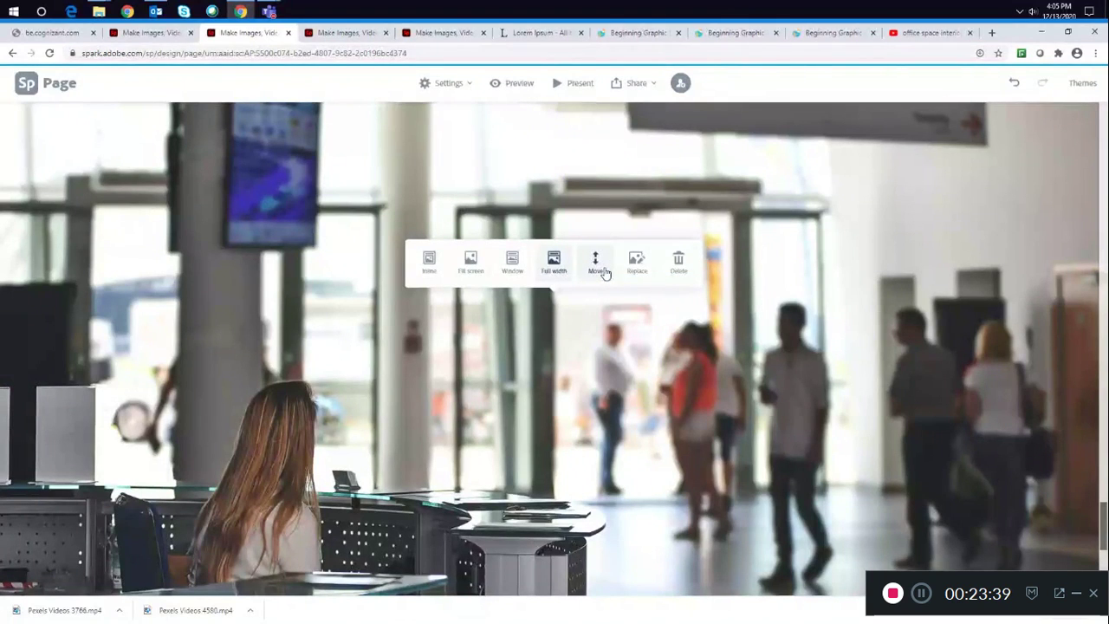
pyautogui.click(604, 272)
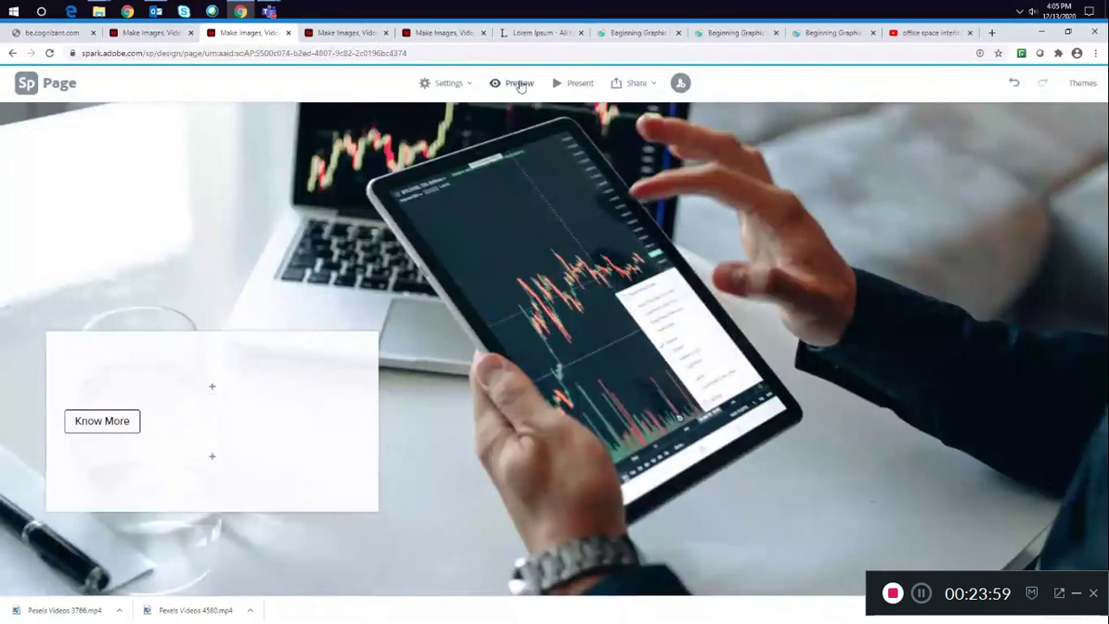
# - Close the YouTube search results tab and return to the page editor
pyautogui.click(520, 82)
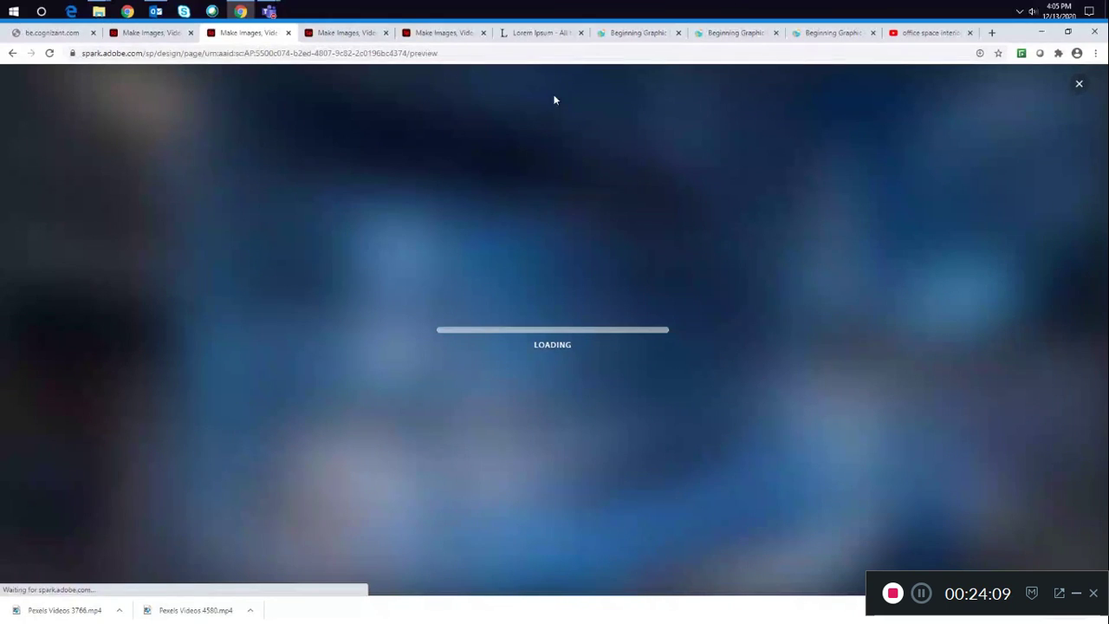
pyautogui.click(947, 32)
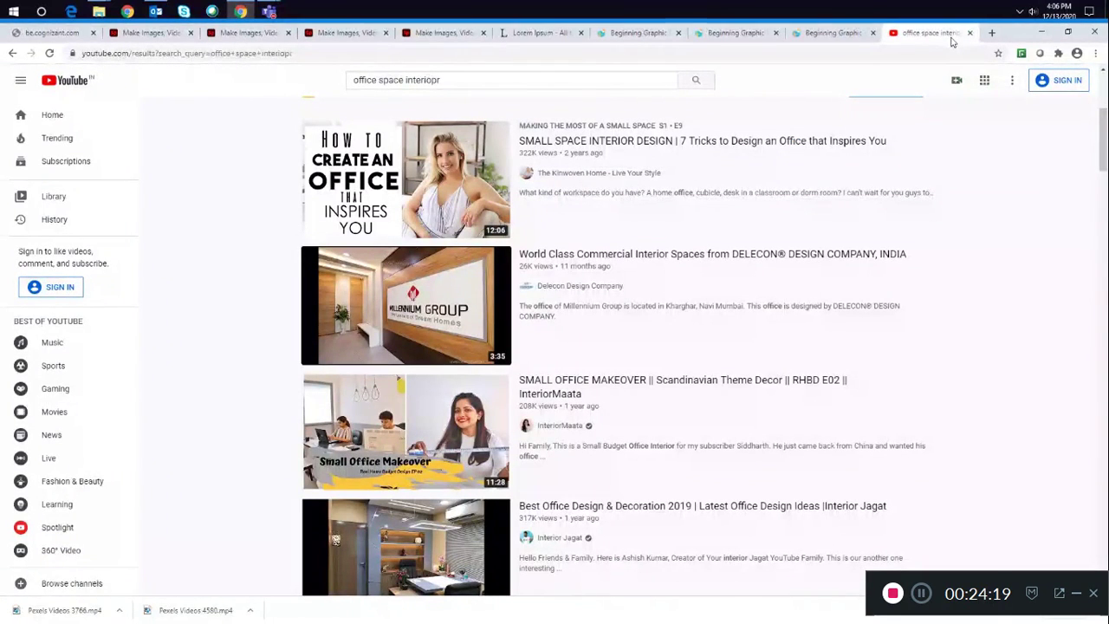
pyautogui.click(970, 32)
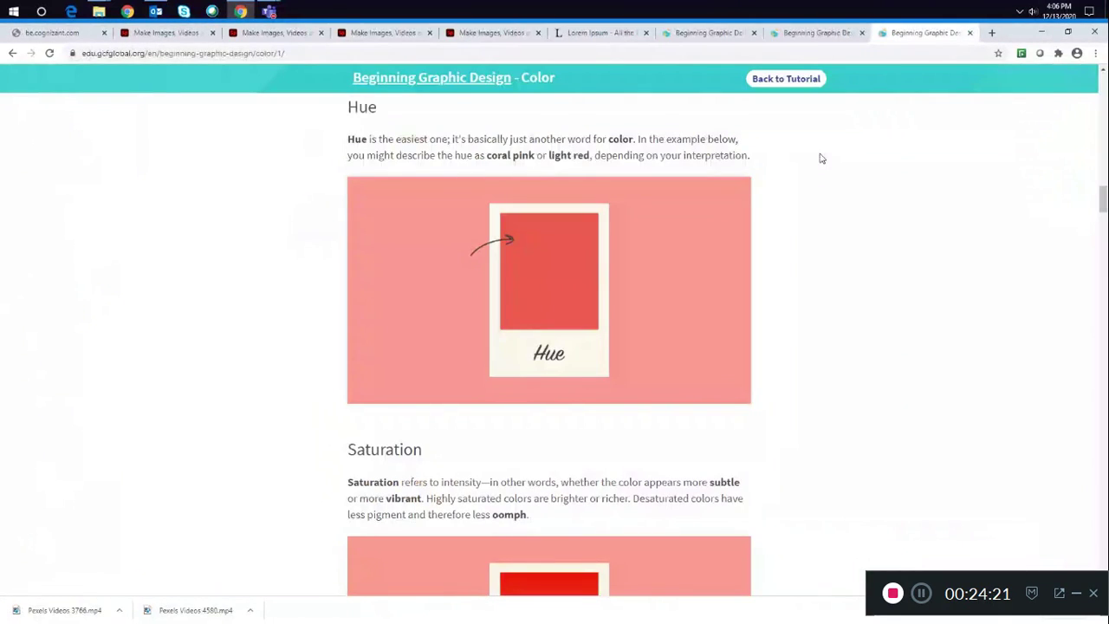
pyautogui.click(276, 33)
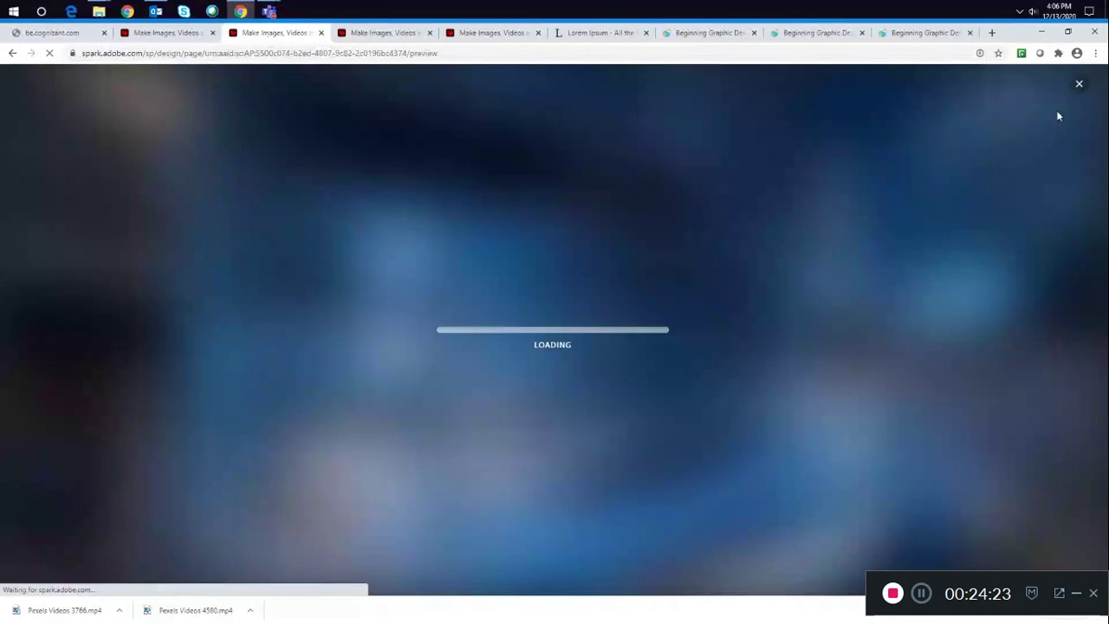
pyautogui.click(1079, 83)
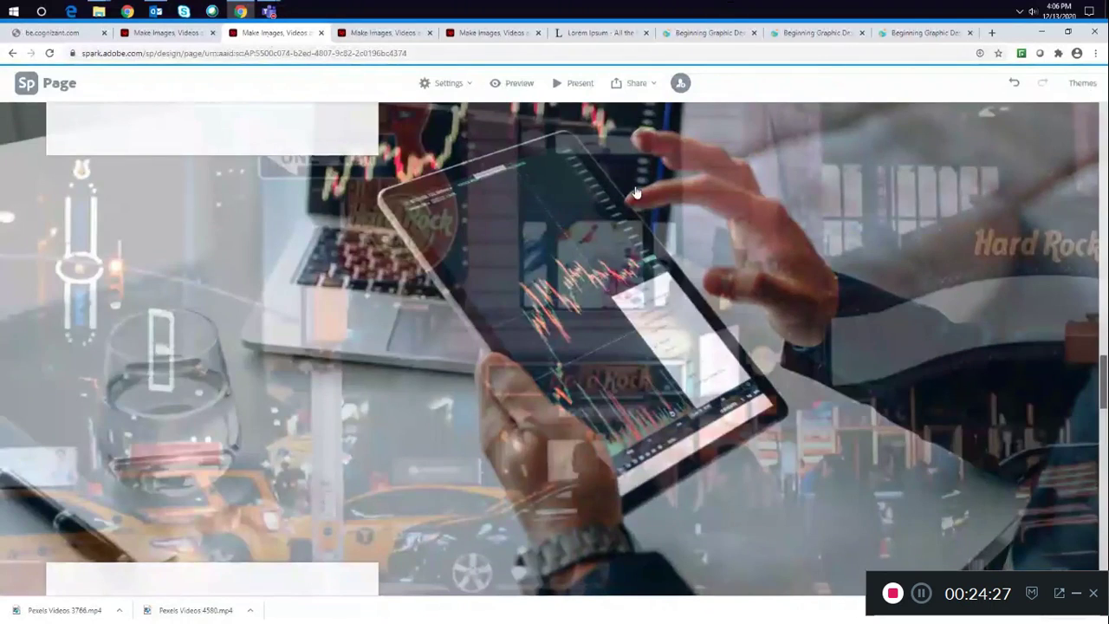
# - Preview the page, scroll through its sections, and close the preview
pyautogui.click(513, 84)
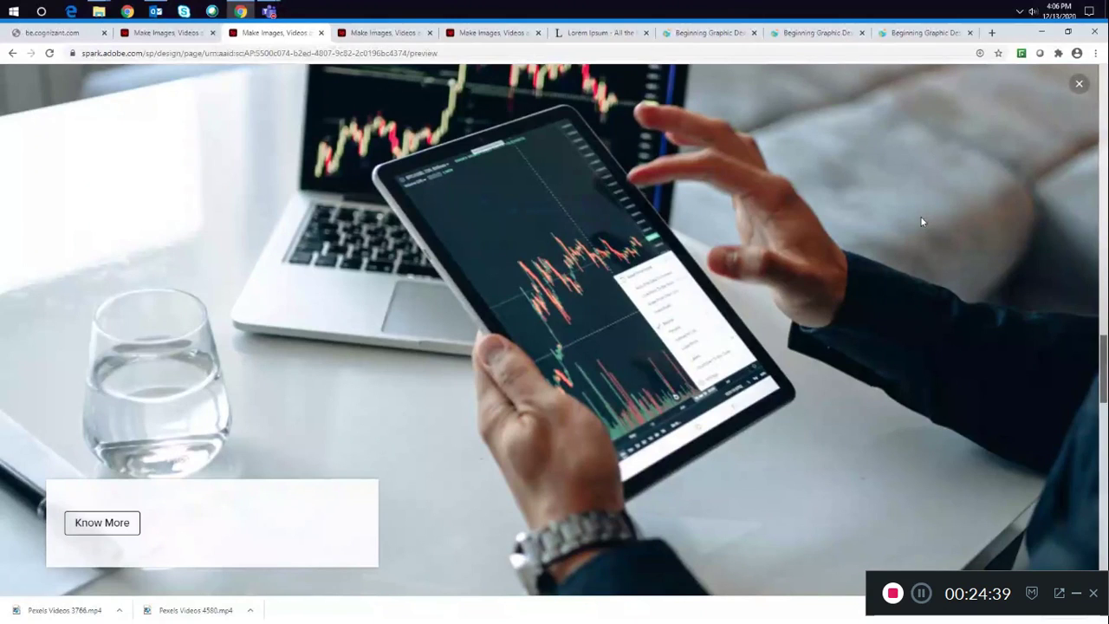
pyautogui.scroll(-5, 920, 216)
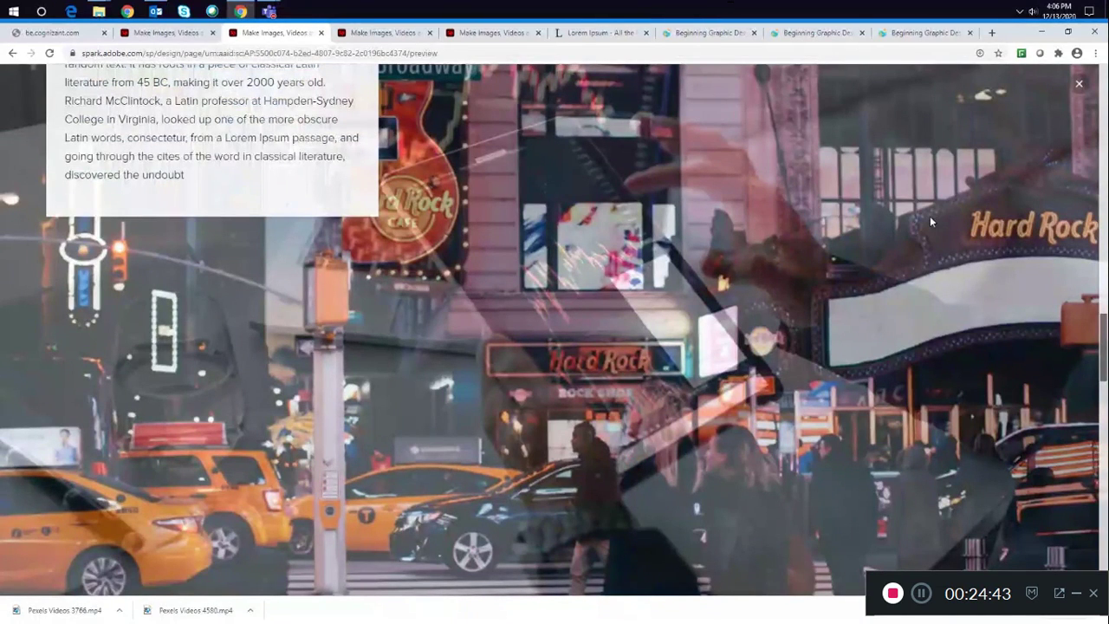
pyautogui.scroll(3, 931, 222)
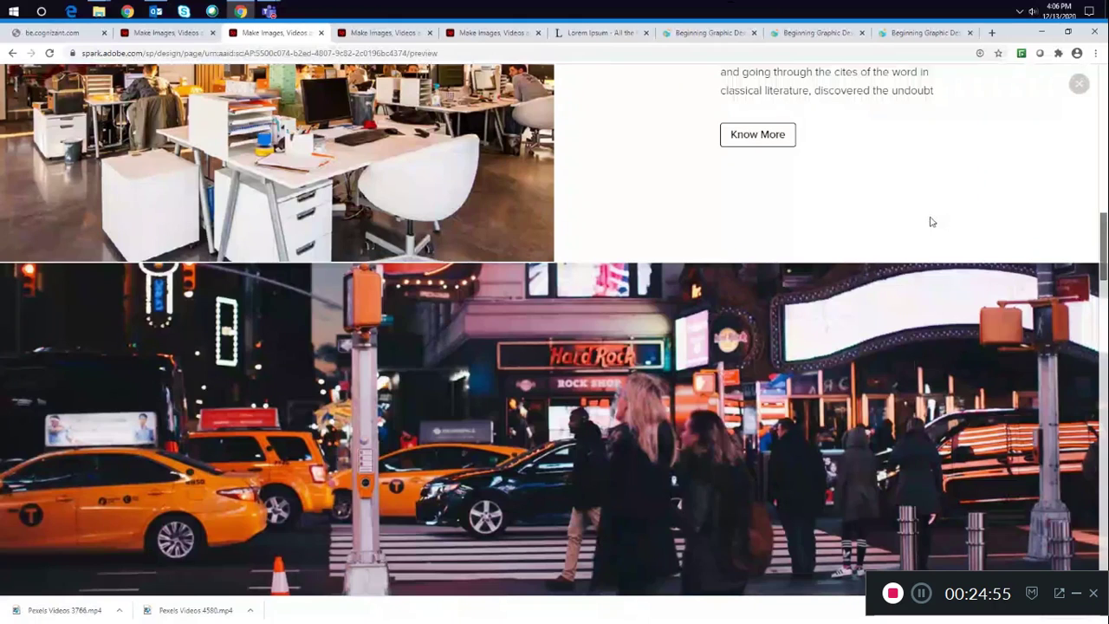
pyautogui.scroll(-10, 902, 203)
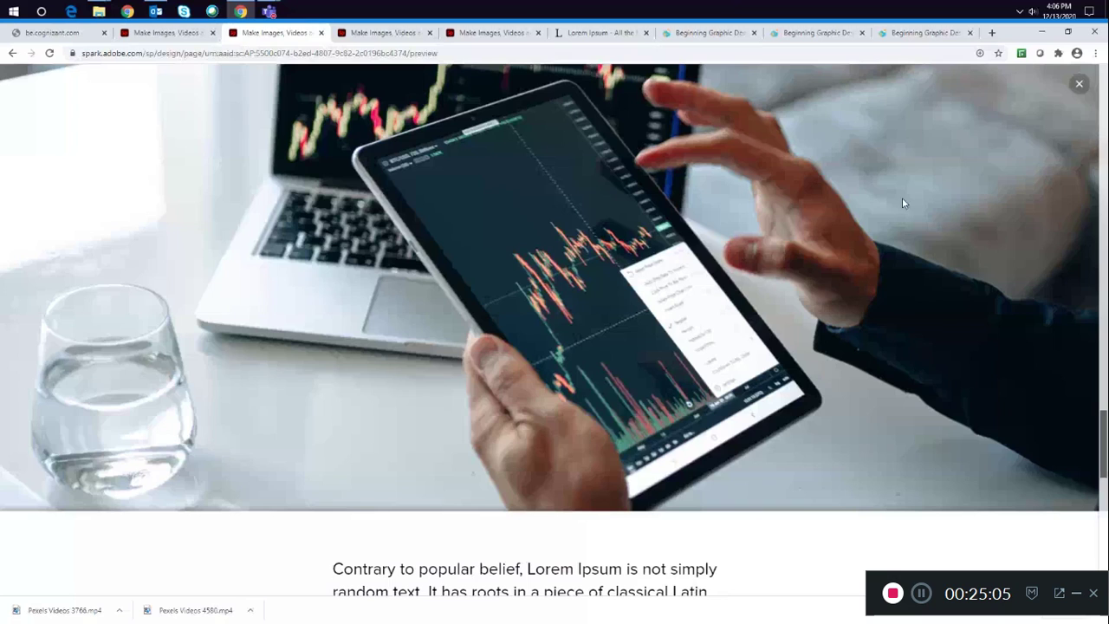
pyautogui.scroll(-4, 902, 199)
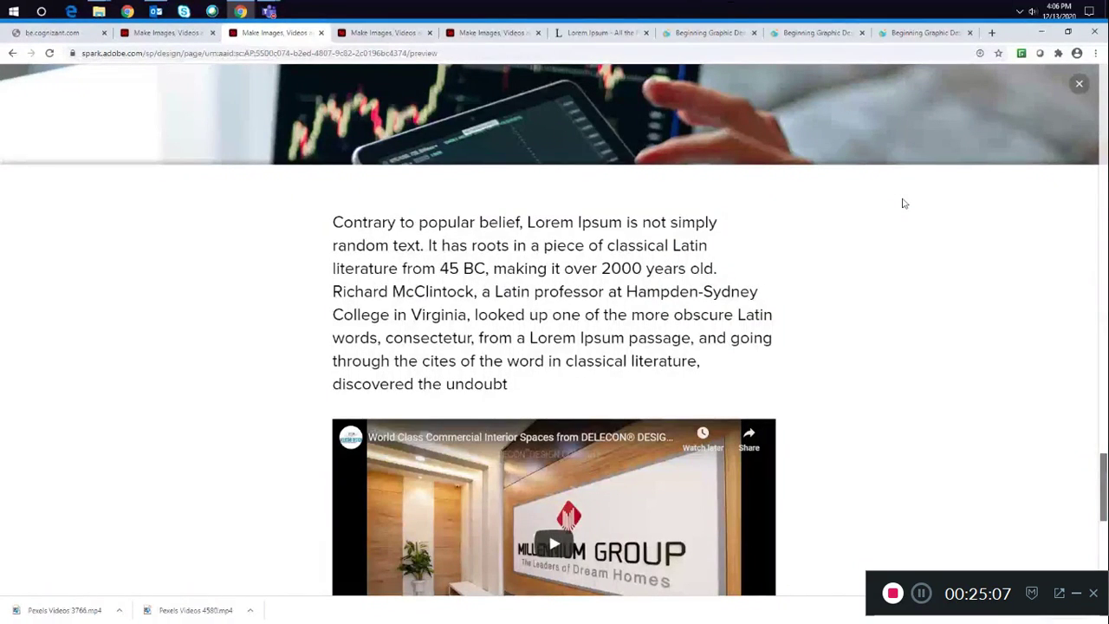
pyautogui.scroll(-4, 902, 203)
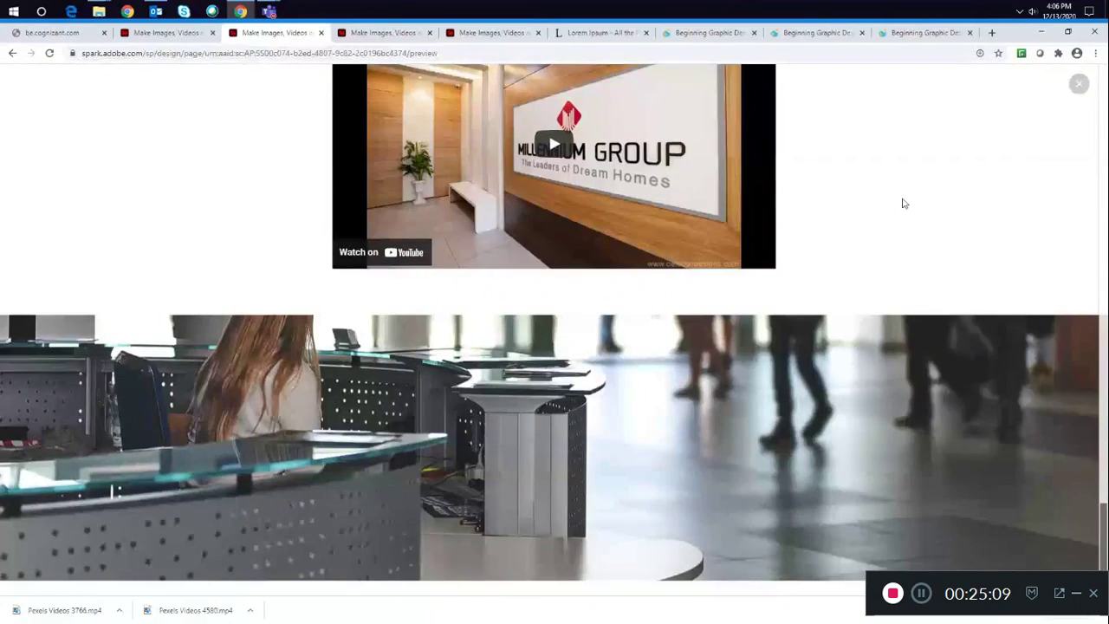
pyautogui.scroll(1, 902, 203)
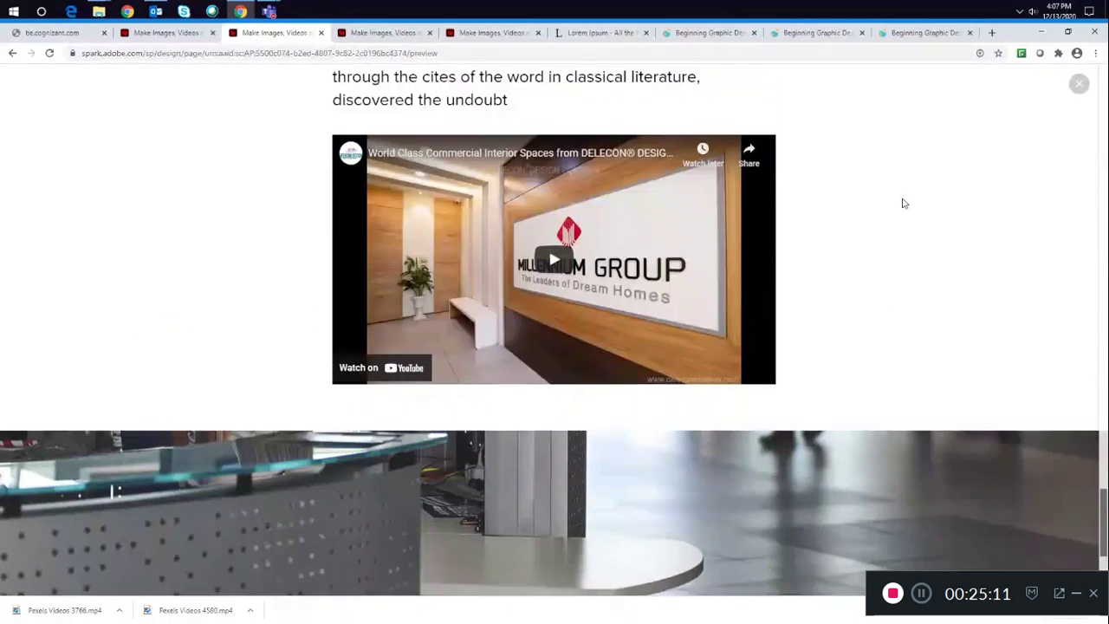
pyautogui.scroll(-4, 902, 203)
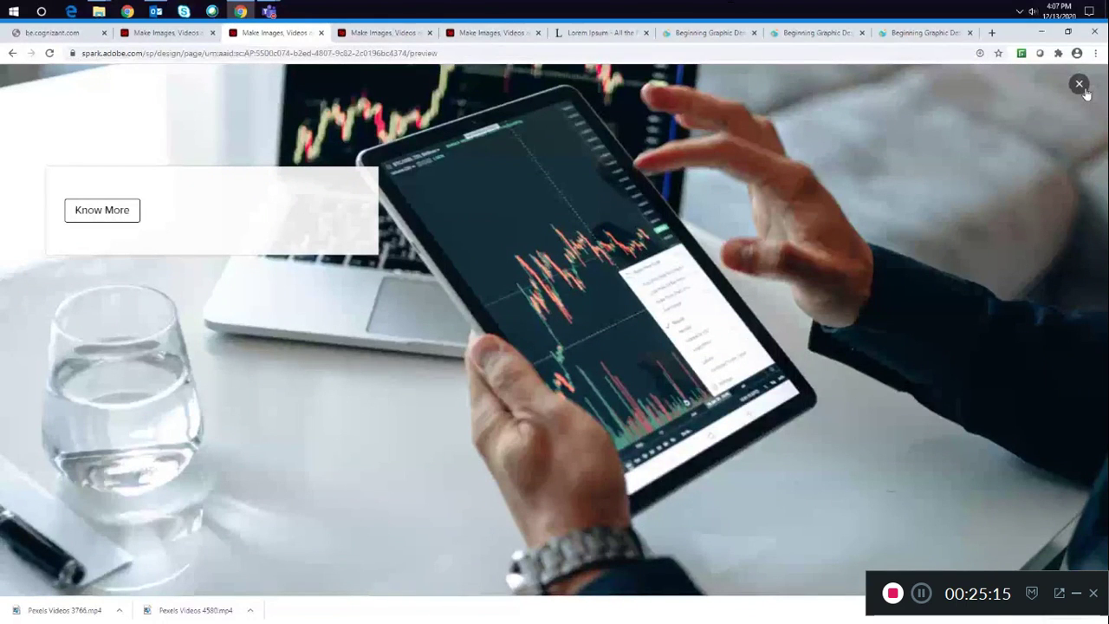
pyautogui.click(1080, 85)
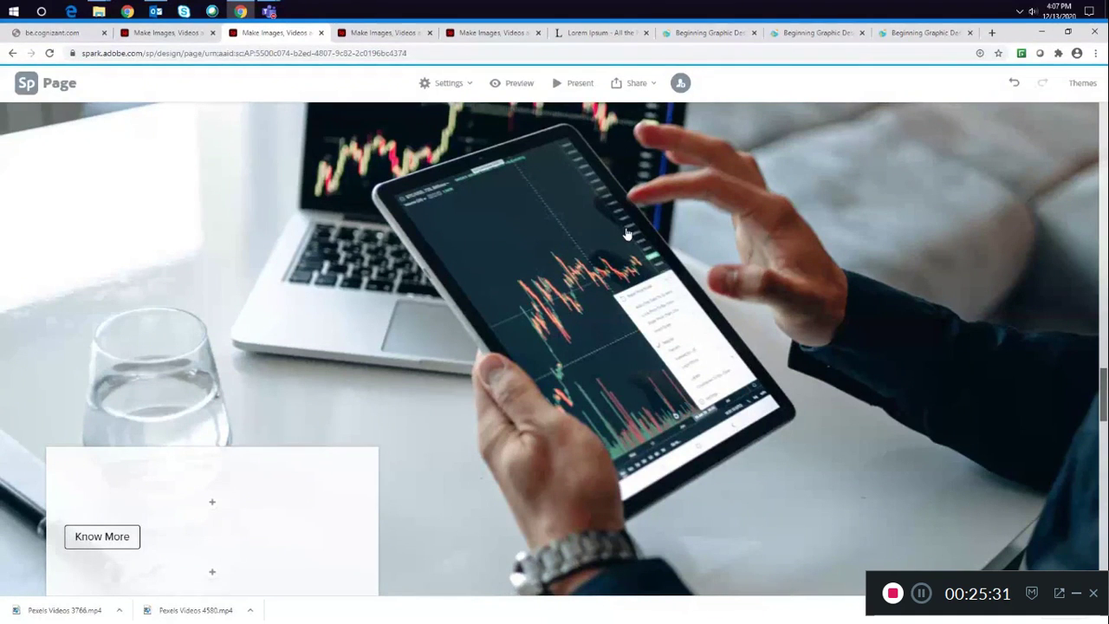
pyautogui.click(270, 12)
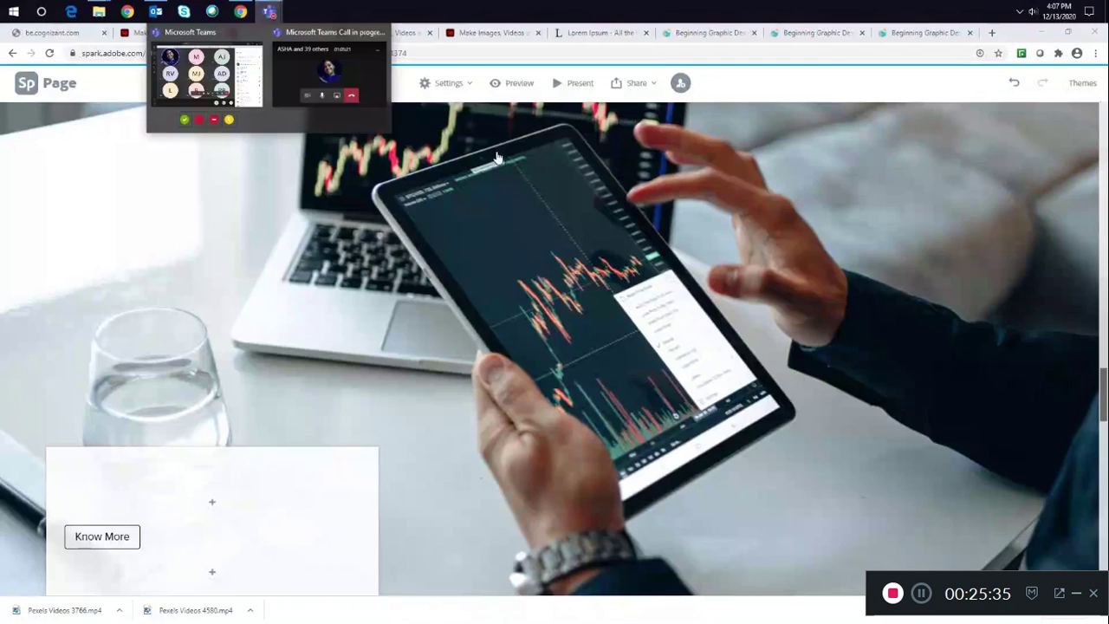
pyautogui.moveTo(330, 70)
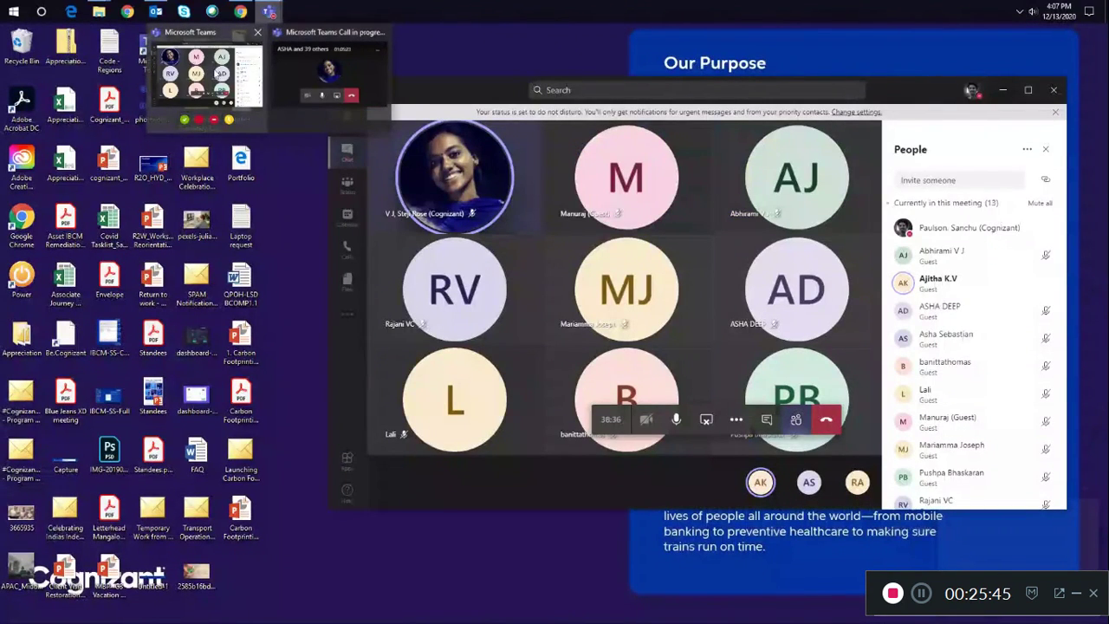
pyautogui.click(200, 77)
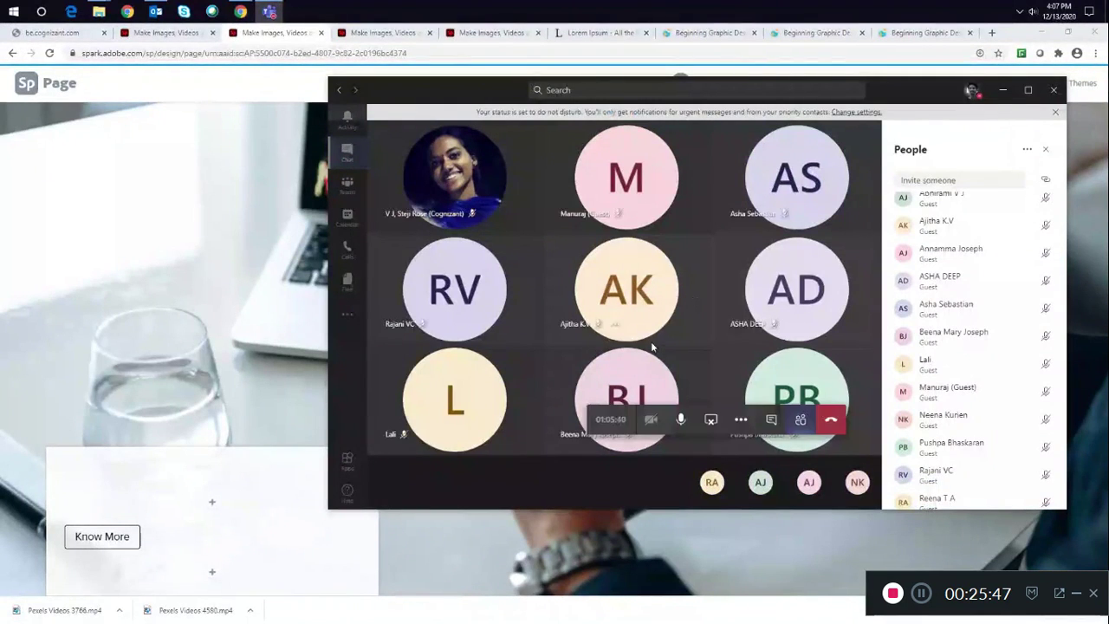
pyautogui.click(1002, 93)
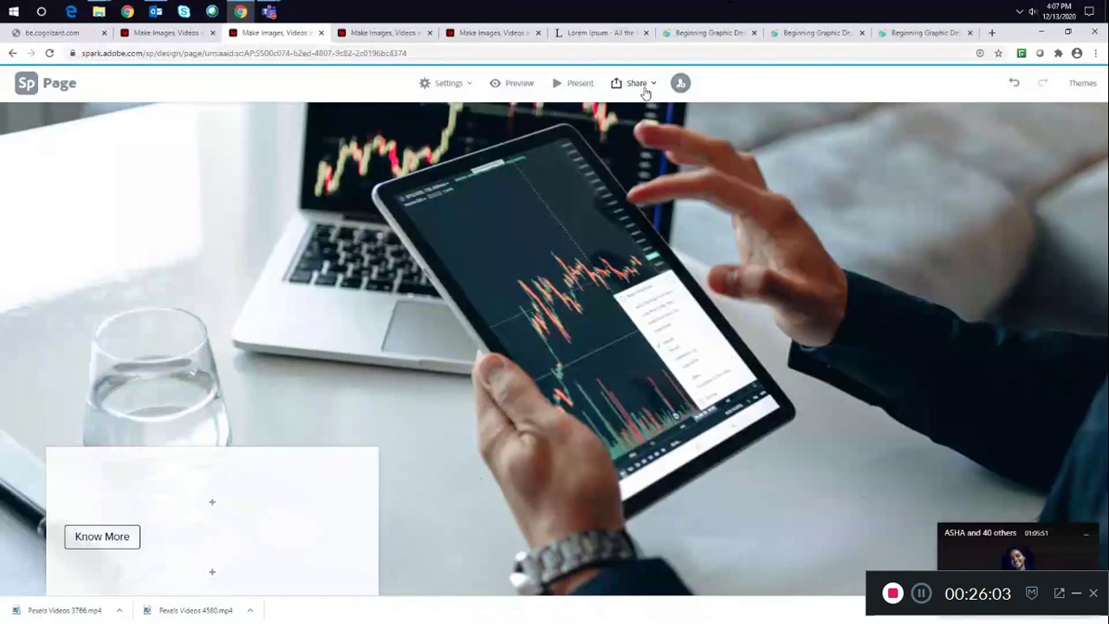
# - Present the page full screen and scroll through the cover, photo grid and split layout, then exit
pyautogui.click(564, 86)
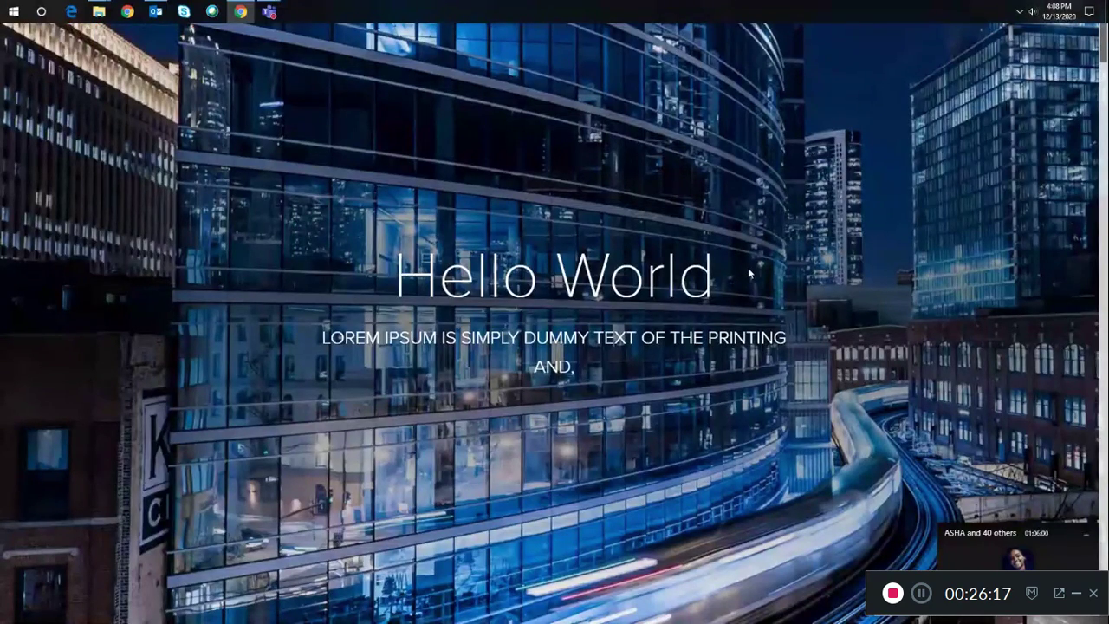
pyautogui.scroll(-5, 719, 281)
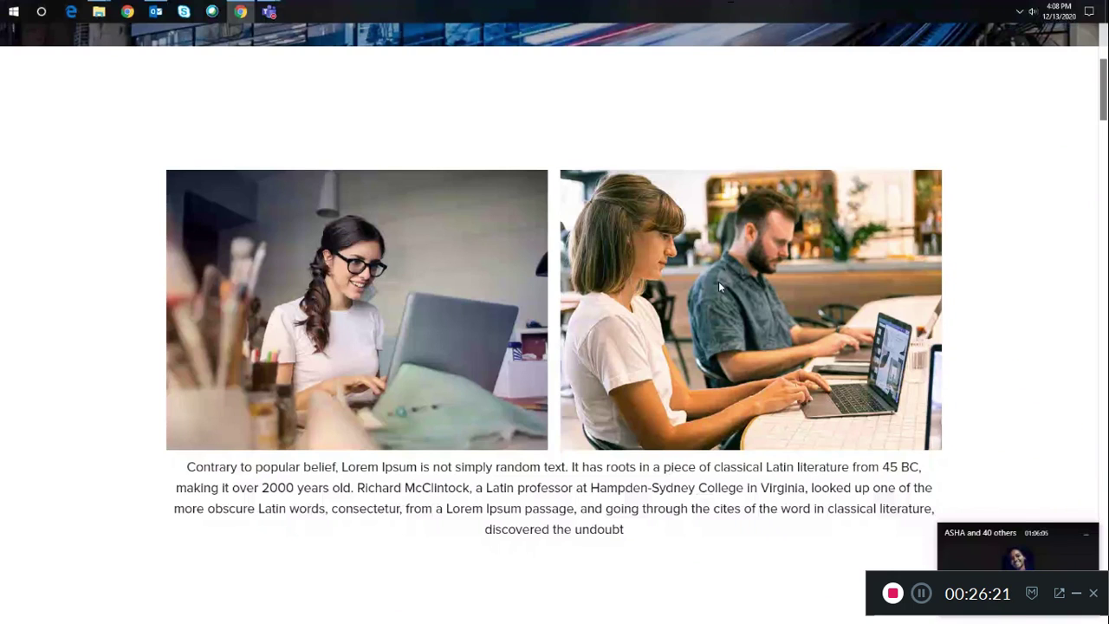
pyautogui.scroll(-5, 719, 281)
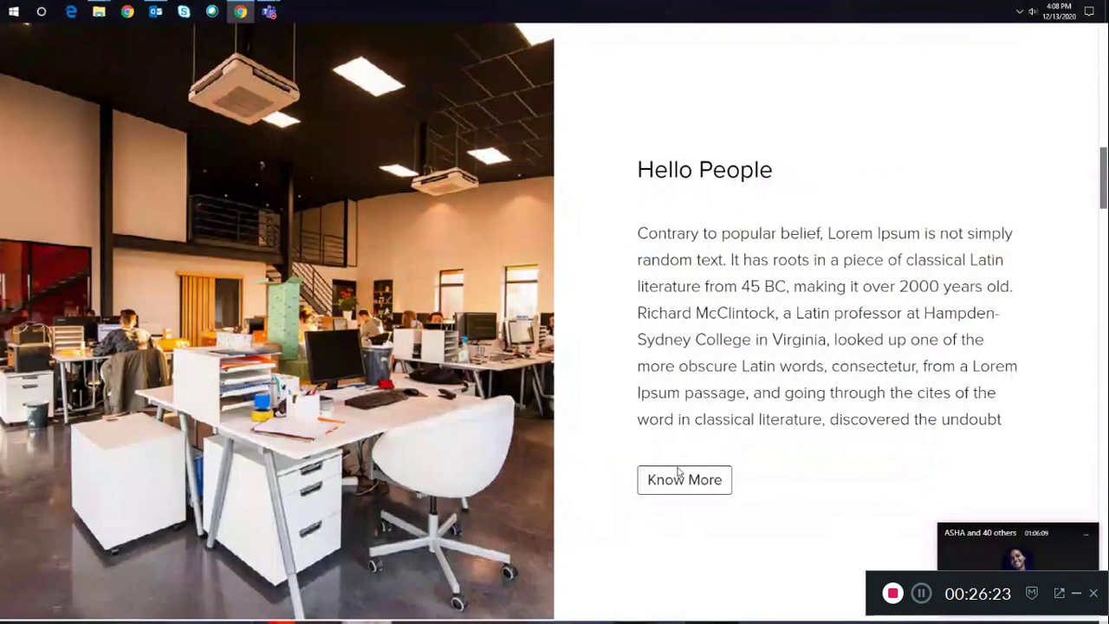
pyautogui.press('Escape')
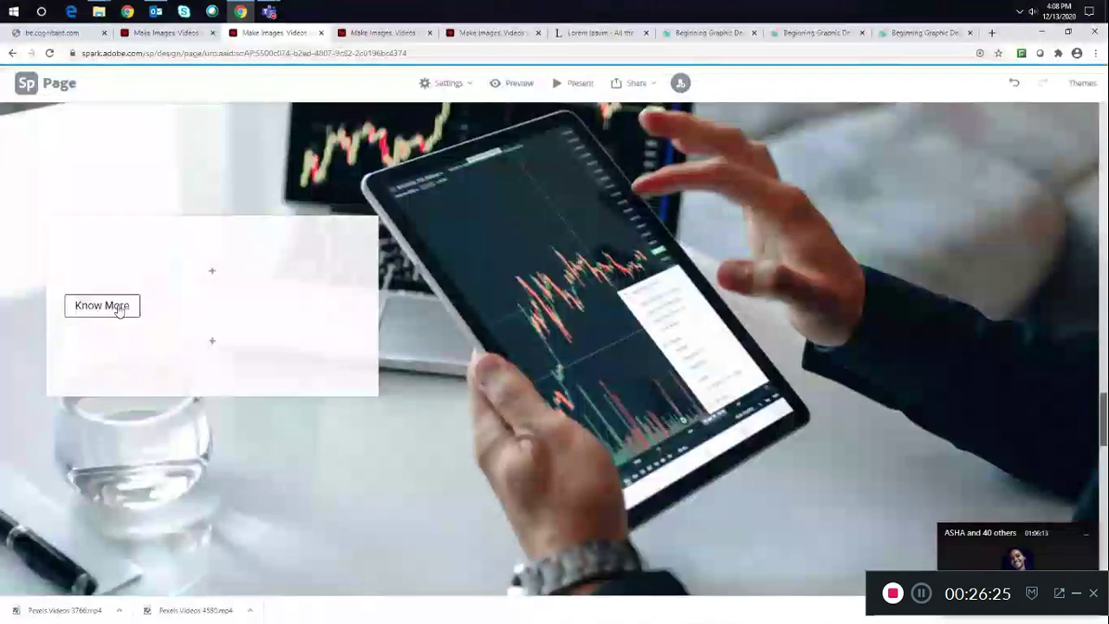
# - Present the page again and play the embedded YouTube video full screen, then exit the video's full screen
pyautogui.scroll(-10, 116, 310)
pyautogui.click(584, 84)
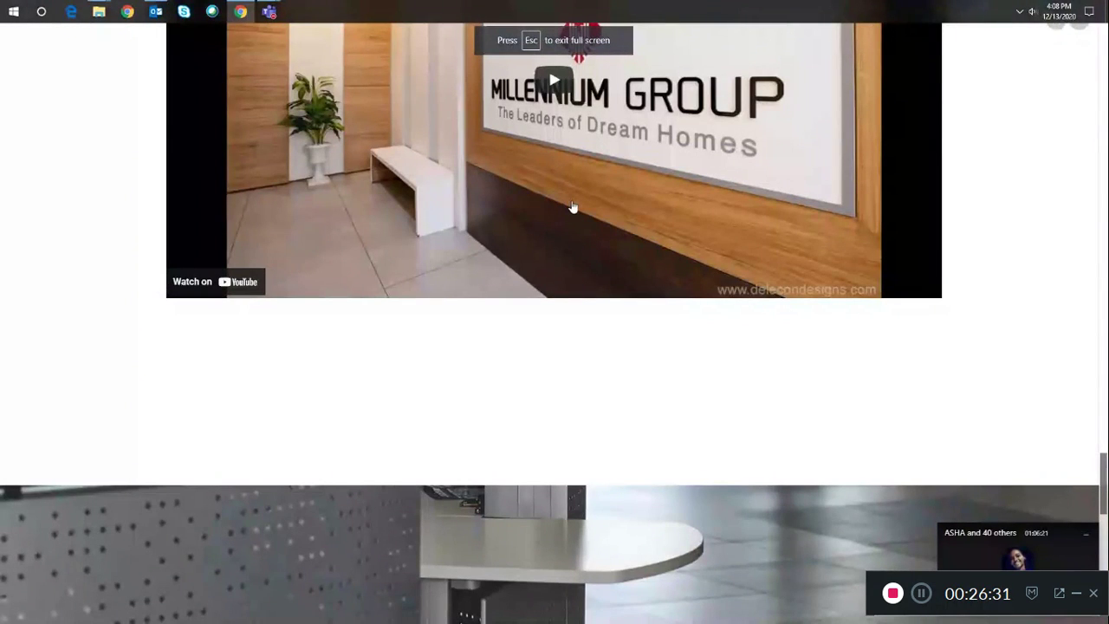
pyautogui.click(574, 208)
pyautogui.click(555, 312)
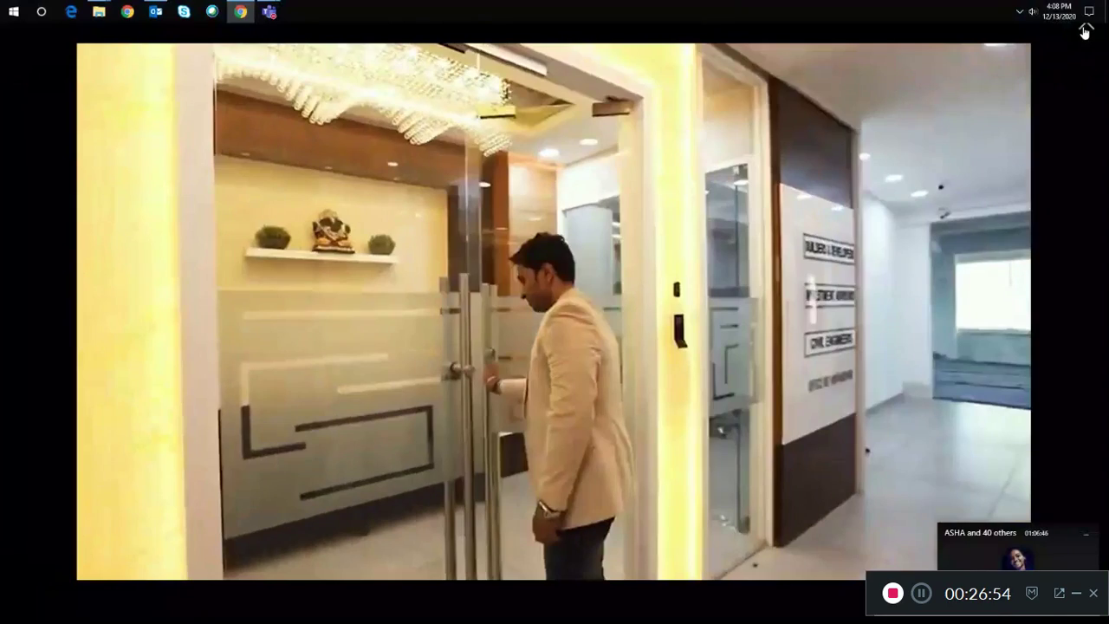
pyautogui.click(1085, 31)
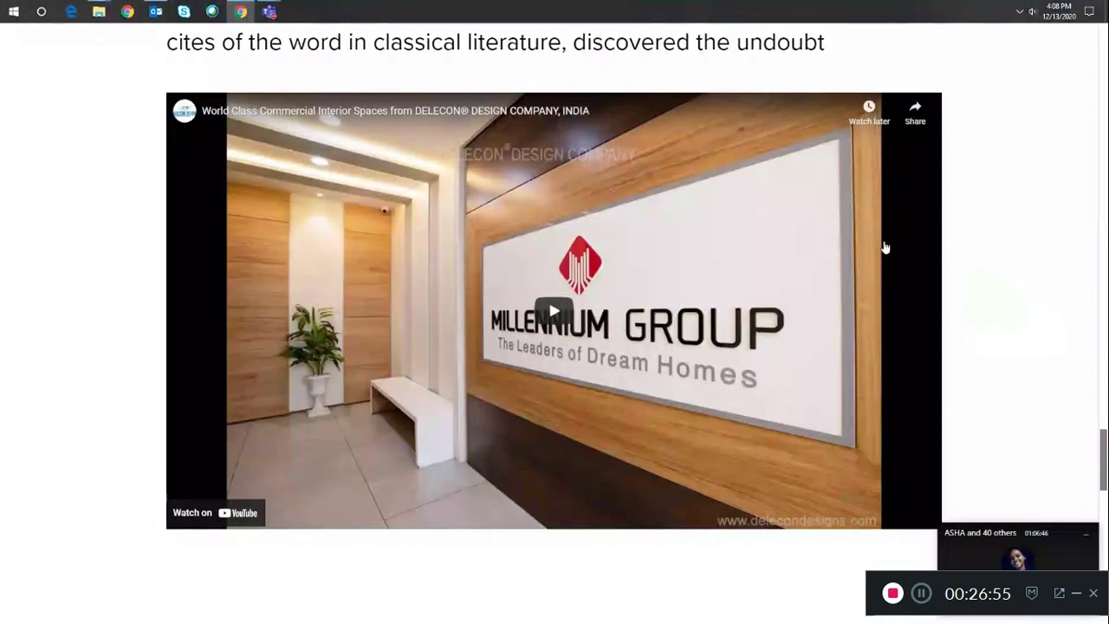
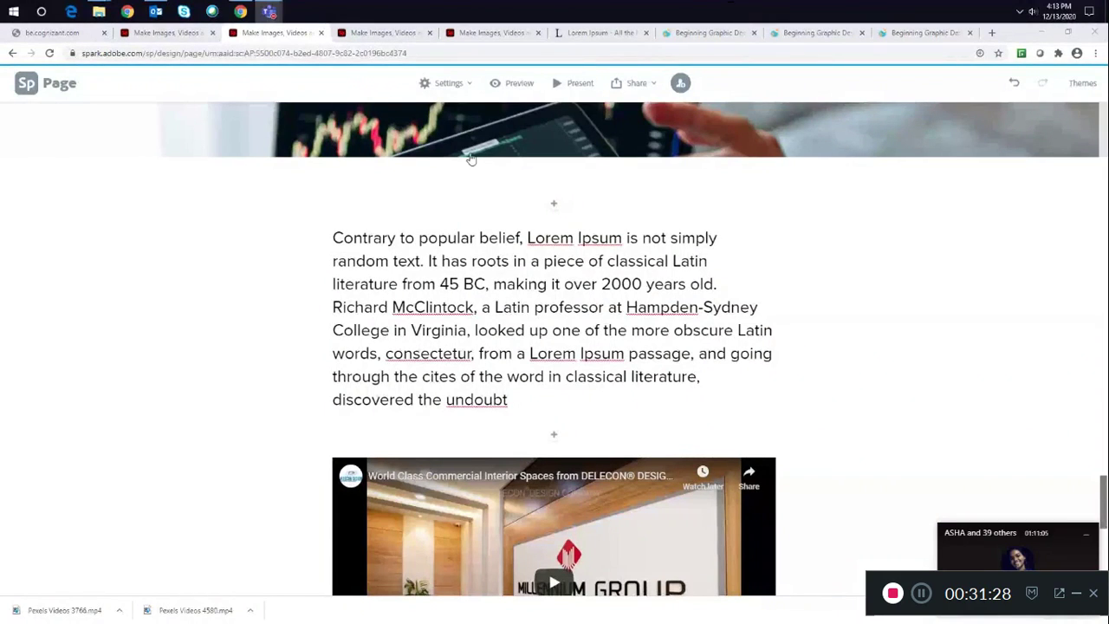
# - Open the new-project menu on the Spark home page to view the available project types
pyautogui.hotkey('ctrl', 'Tab')
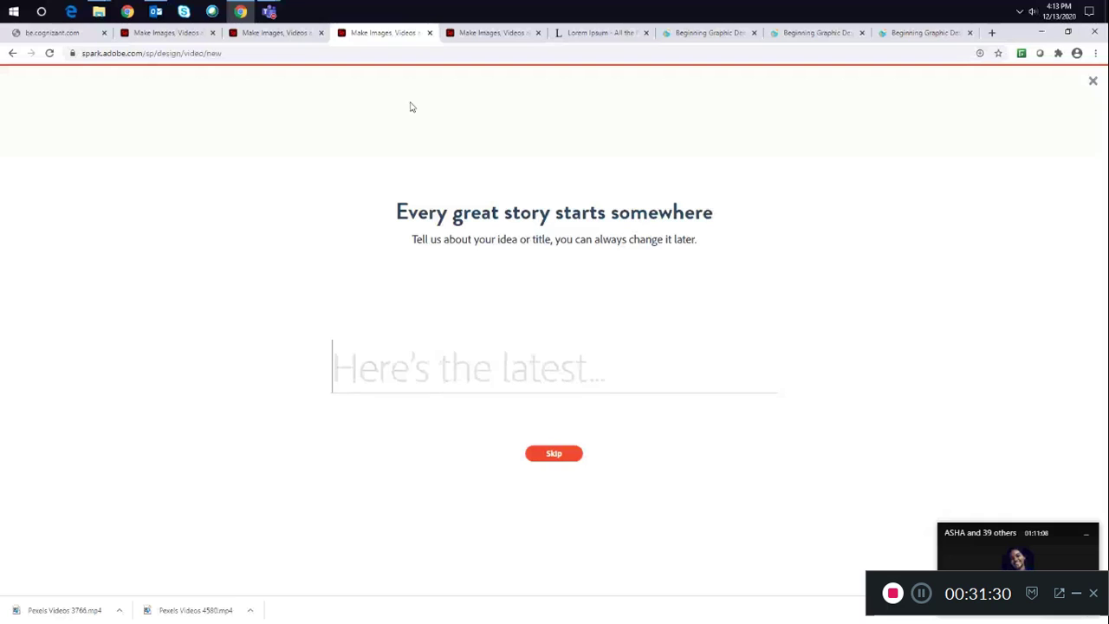
pyautogui.click(168, 32)
pyautogui.click(27, 127)
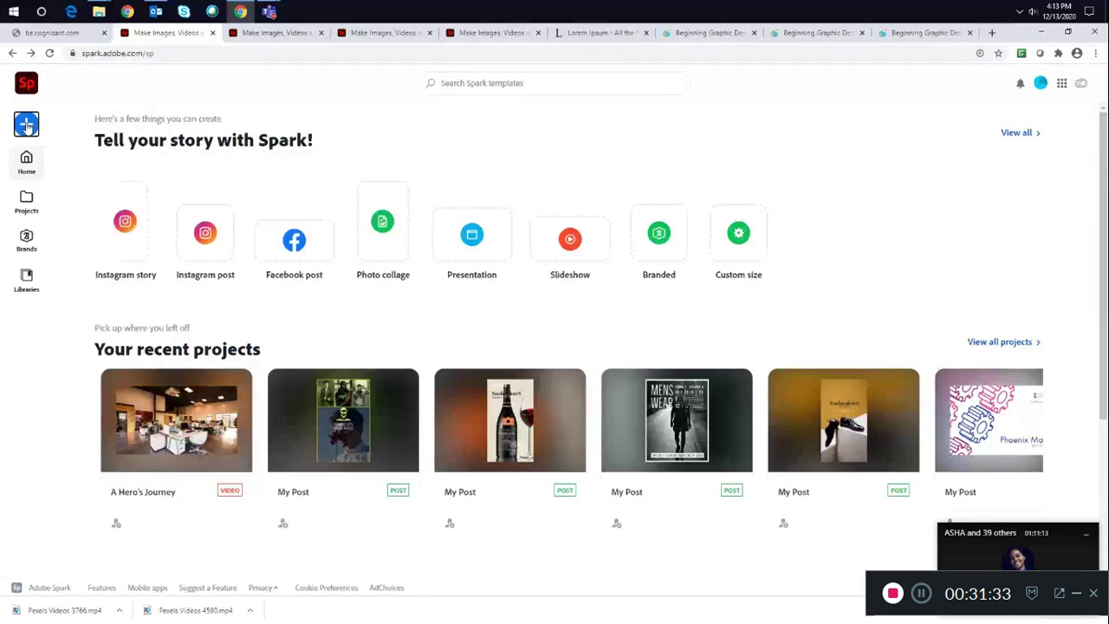
pyautogui.click(27, 126)
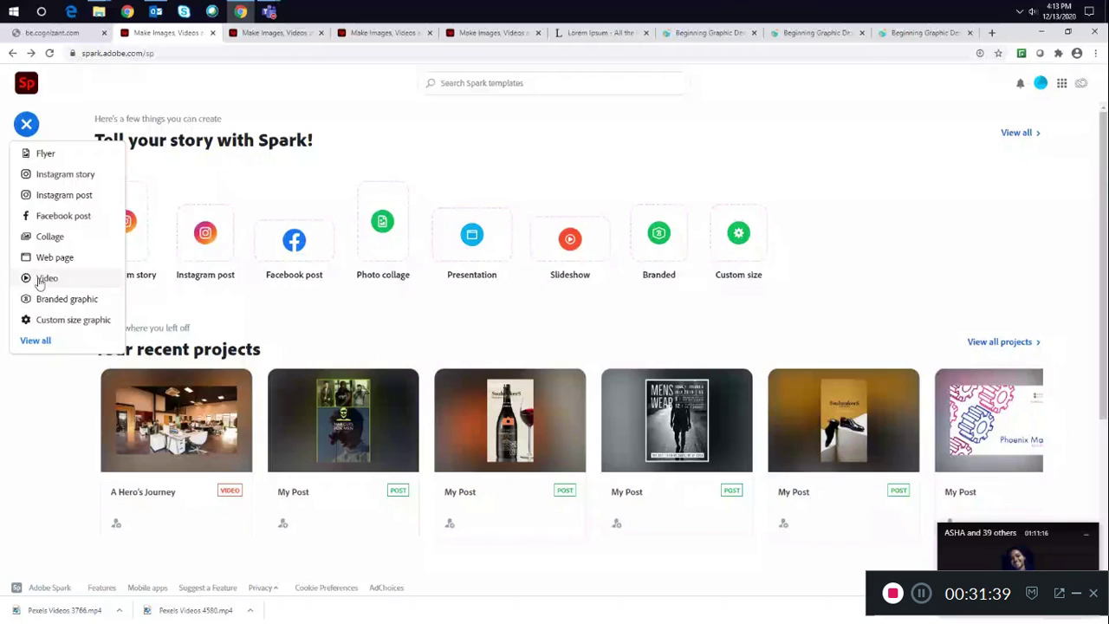
# - Start a new Spark Video project from scratch, skipping the title prompt and story templates
pyautogui.click(286, 33)
pyautogui.click(364, 35)
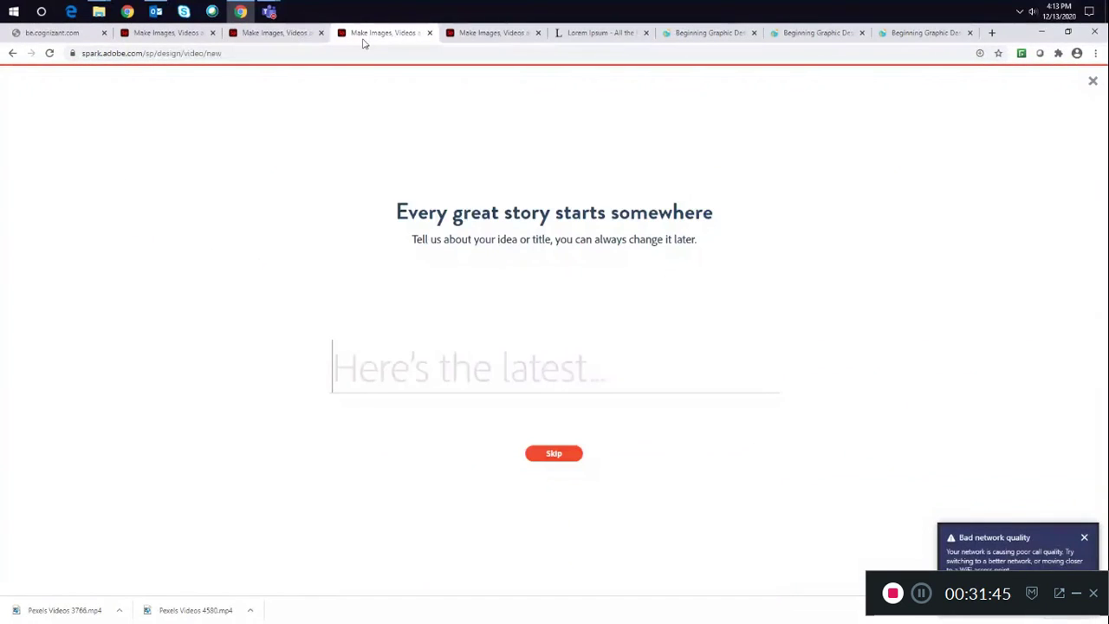
pyautogui.click(550, 454)
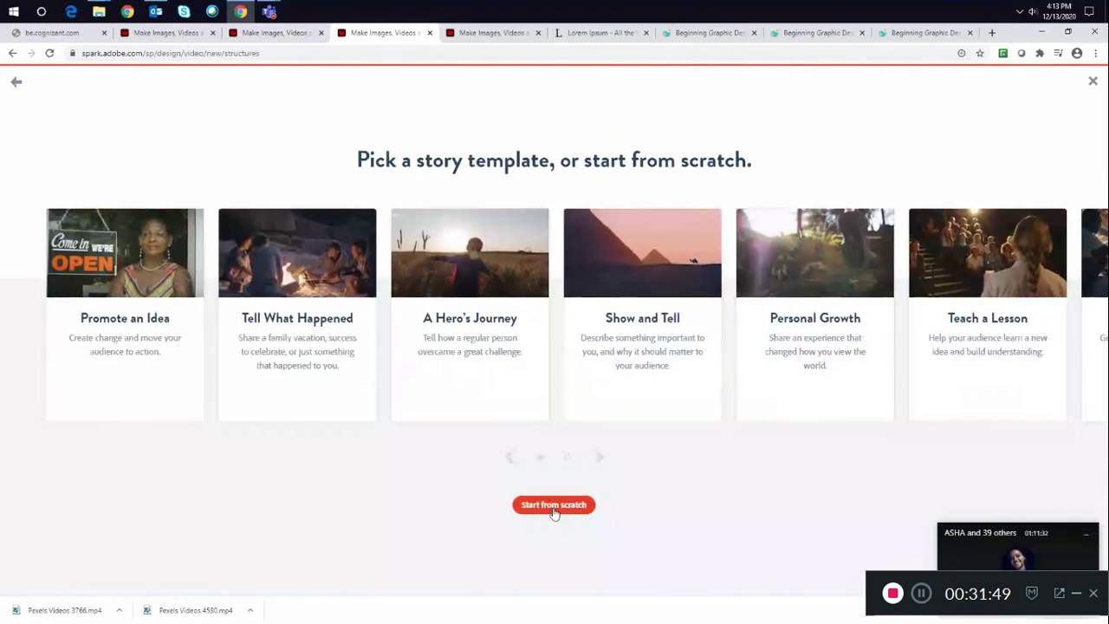
pyautogui.click(554, 507)
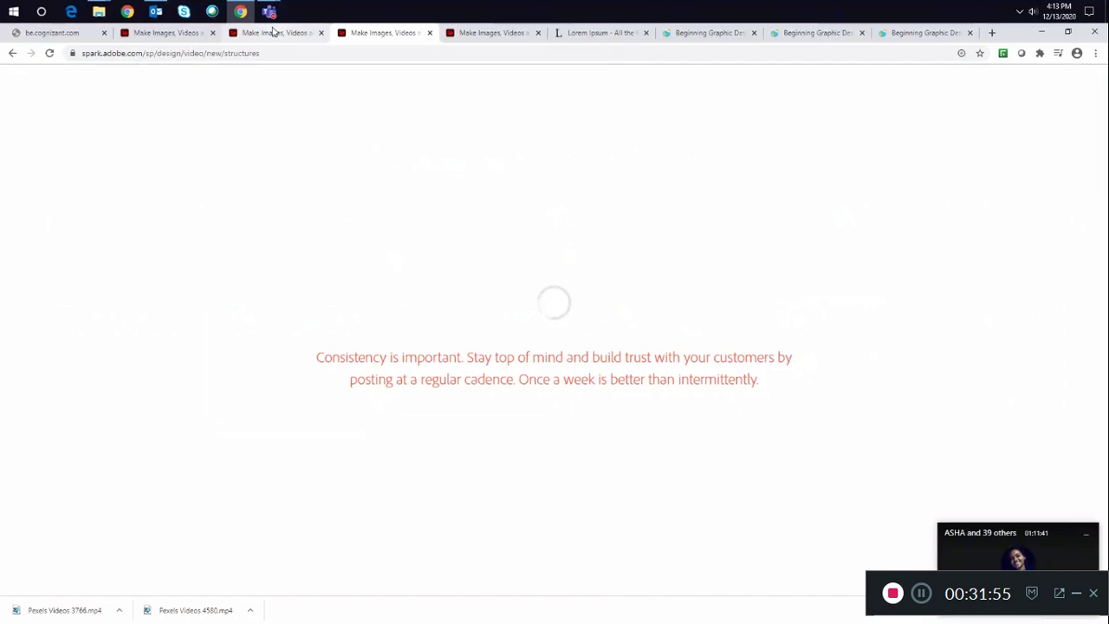
# - Return to the web page editor, open its themes and apply the Vintage theme
pyautogui.click(273, 32)
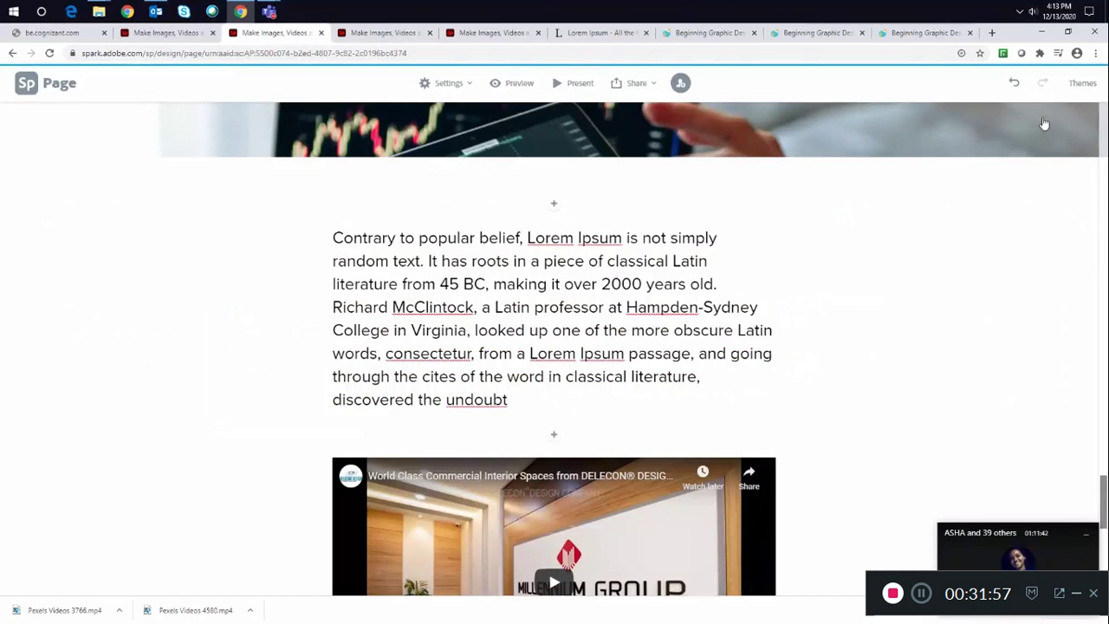
pyautogui.click(1090, 84)
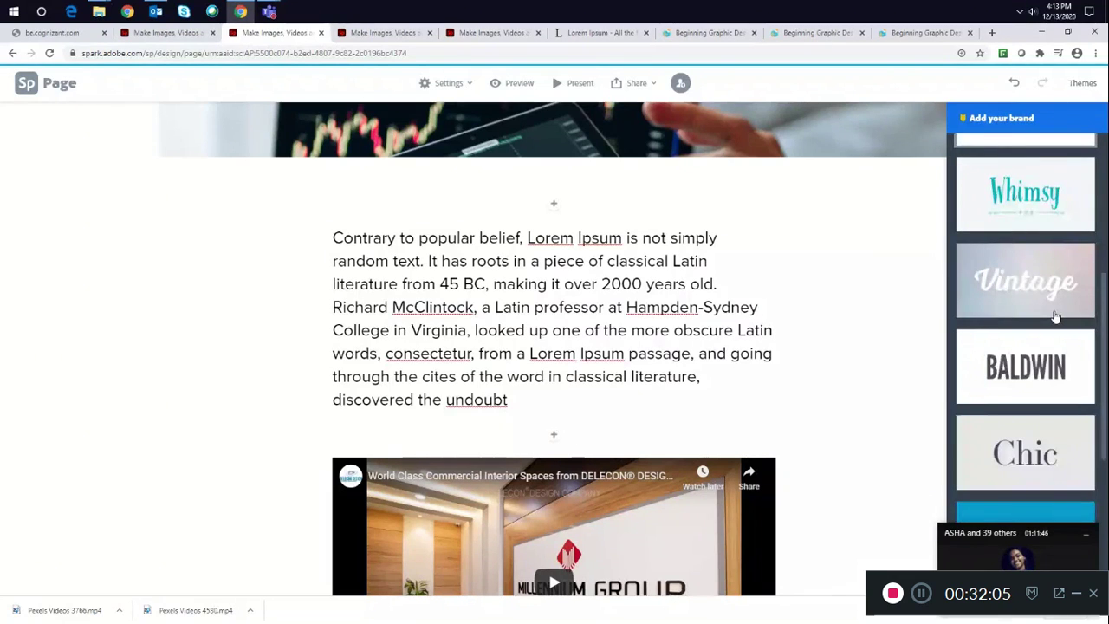
pyautogui.scroll(-2, 1054, 315)
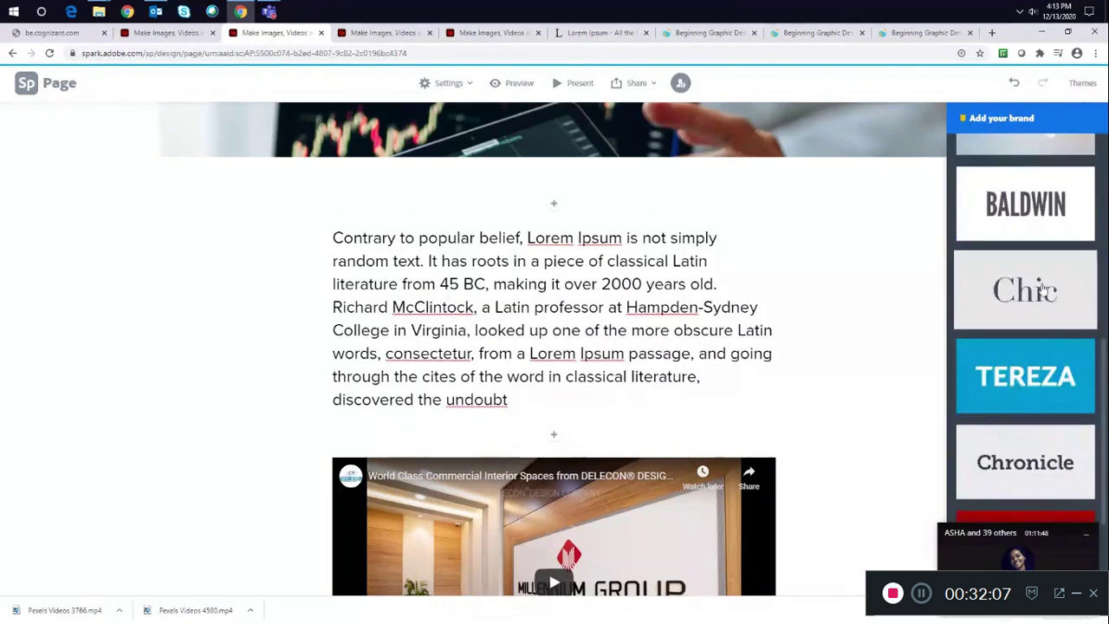
pyautogui.scroll(3, 1043, 294)
pyautogui.click(1030, 343)
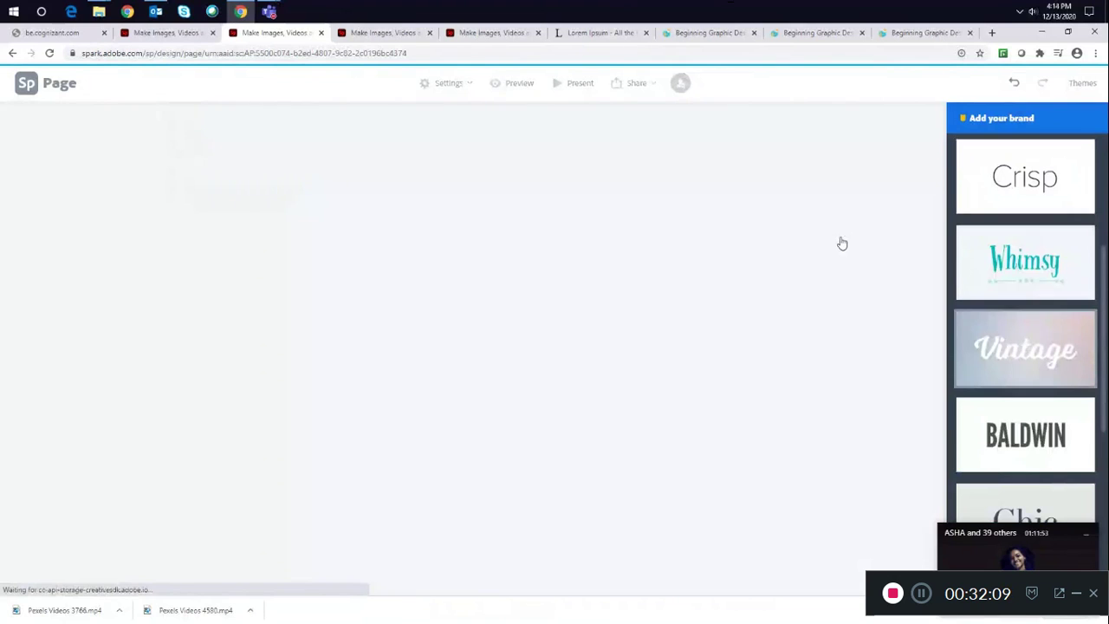
# - Scroll through the page sections and the theme list to review the Vintage styling
pyautogui.scroll(5, 765, 221)
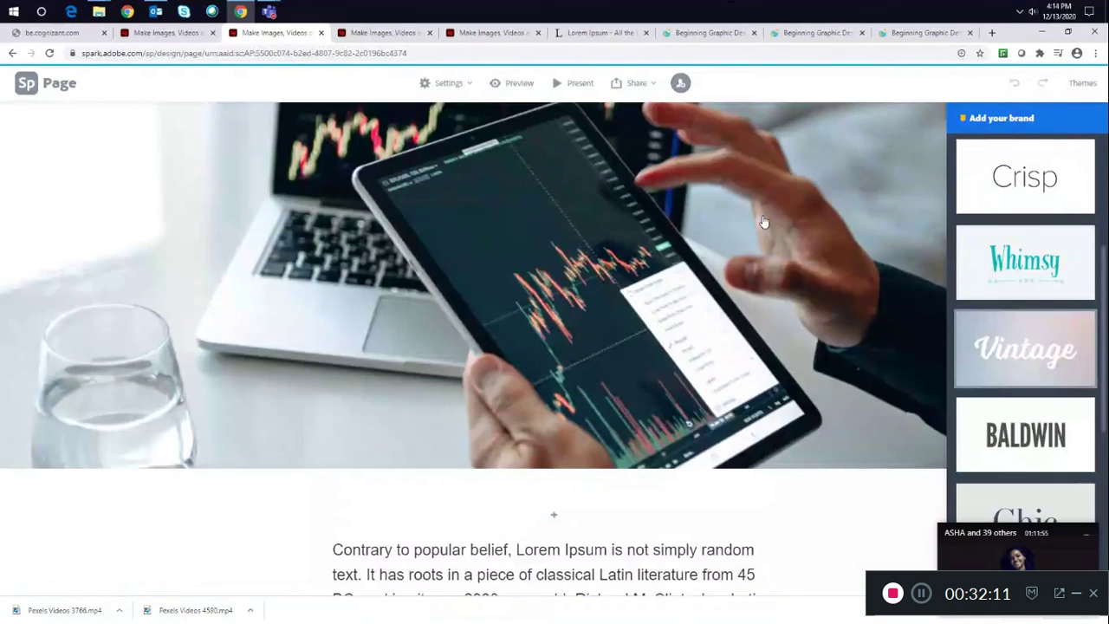
pyautogui.scroll(4, 764, 221)
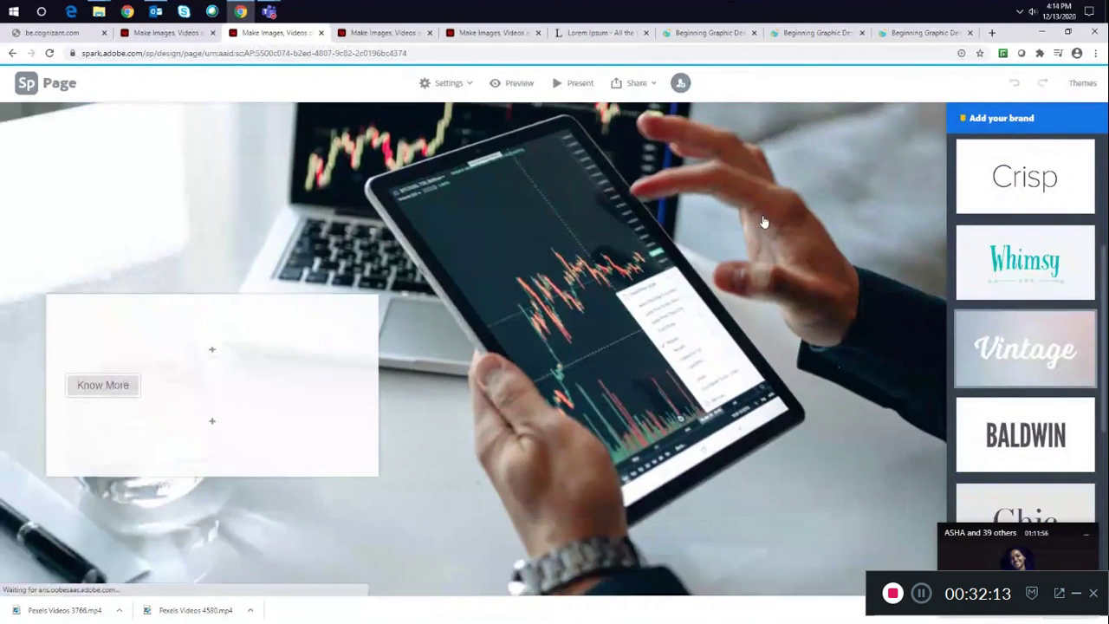
pyautogui.scroll(5, 764, 222)
pyautogui.scroll(5, 765, 222)
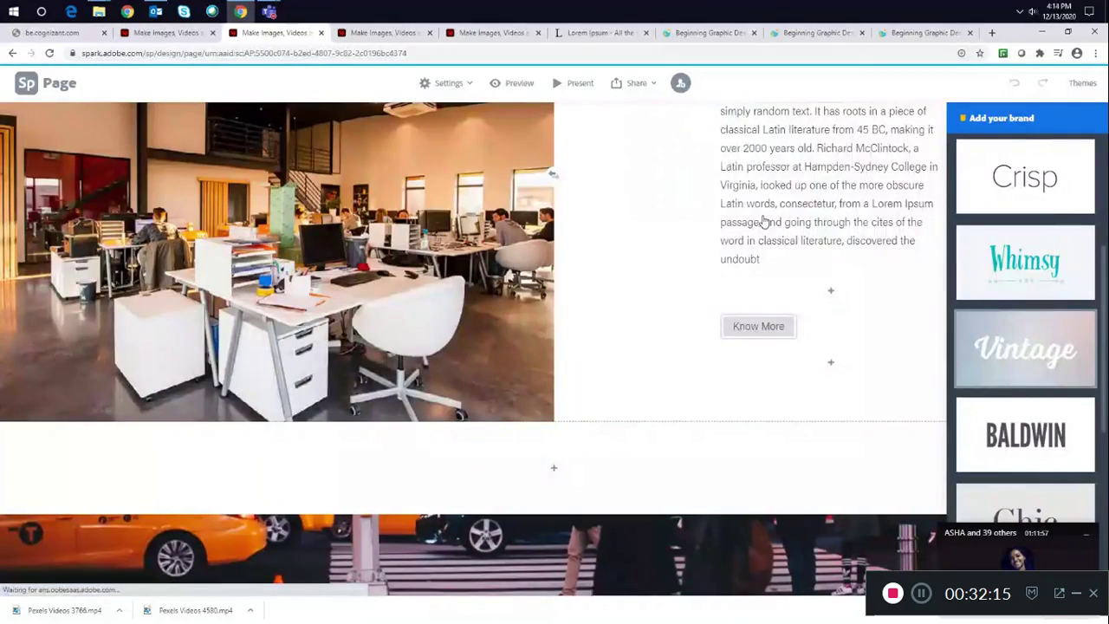
pyautogui.scroll(6, 764, 222)
pyautogui.scroll(-15, 824, 145)
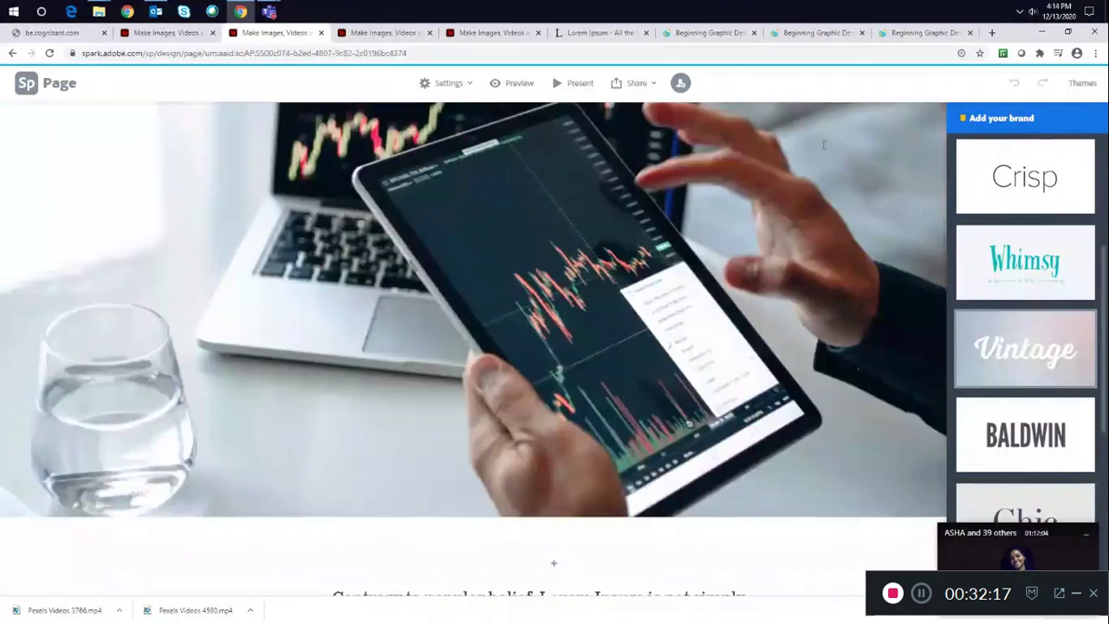
pyautogui.scroll(5, 823, 144)
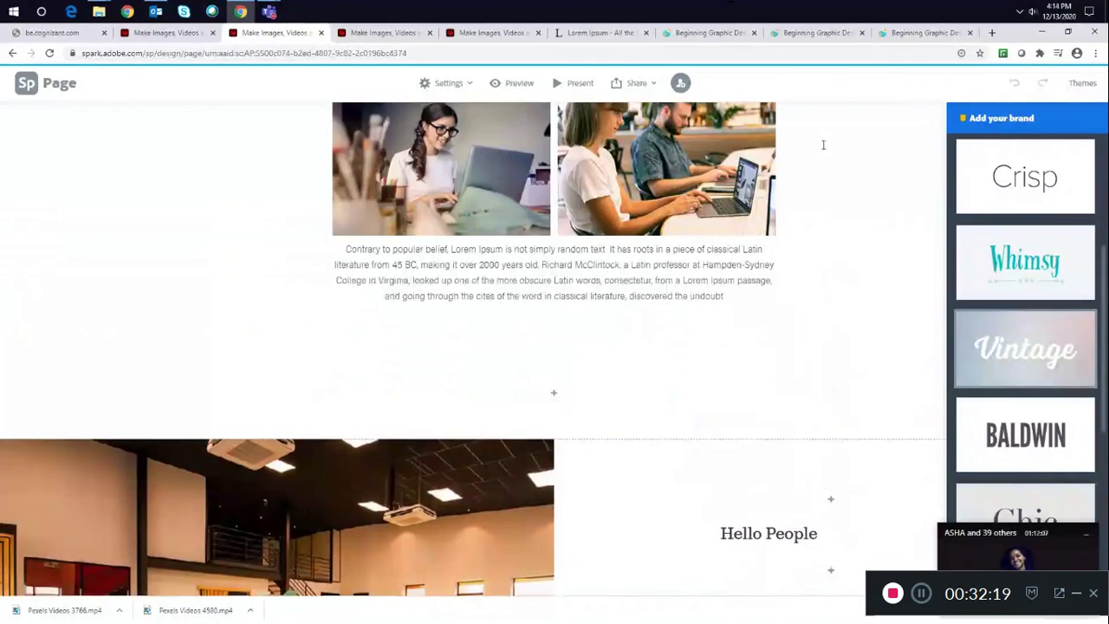
pyautogui.scroll(2, 825, 147)
pyautogui.scroll(3, 824, 147)
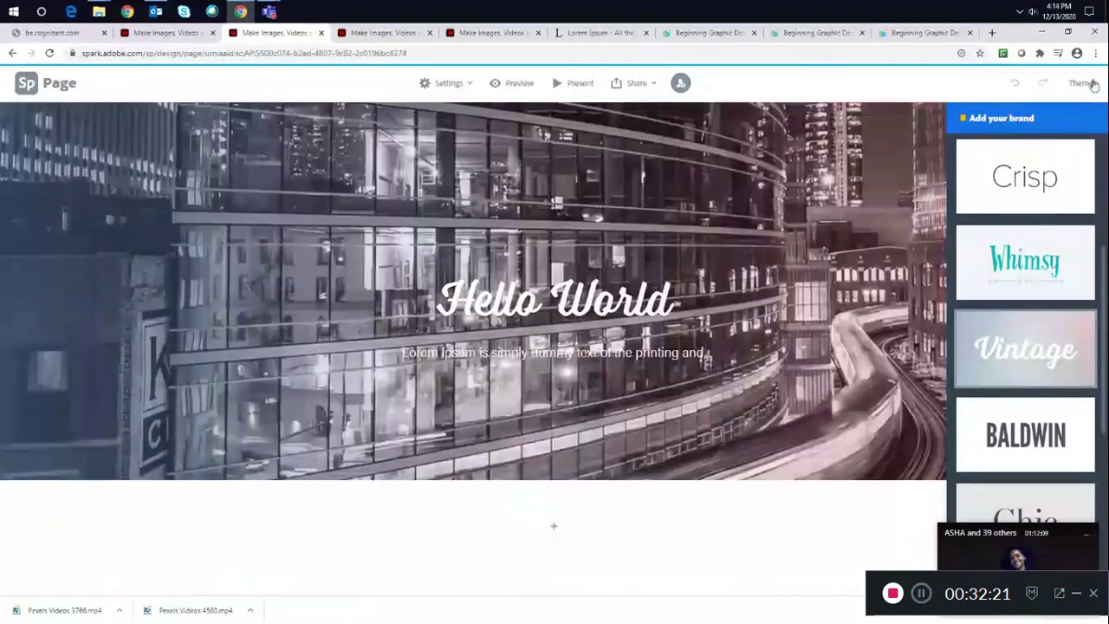
pyautogui.scroll(-3, 1047, 199)
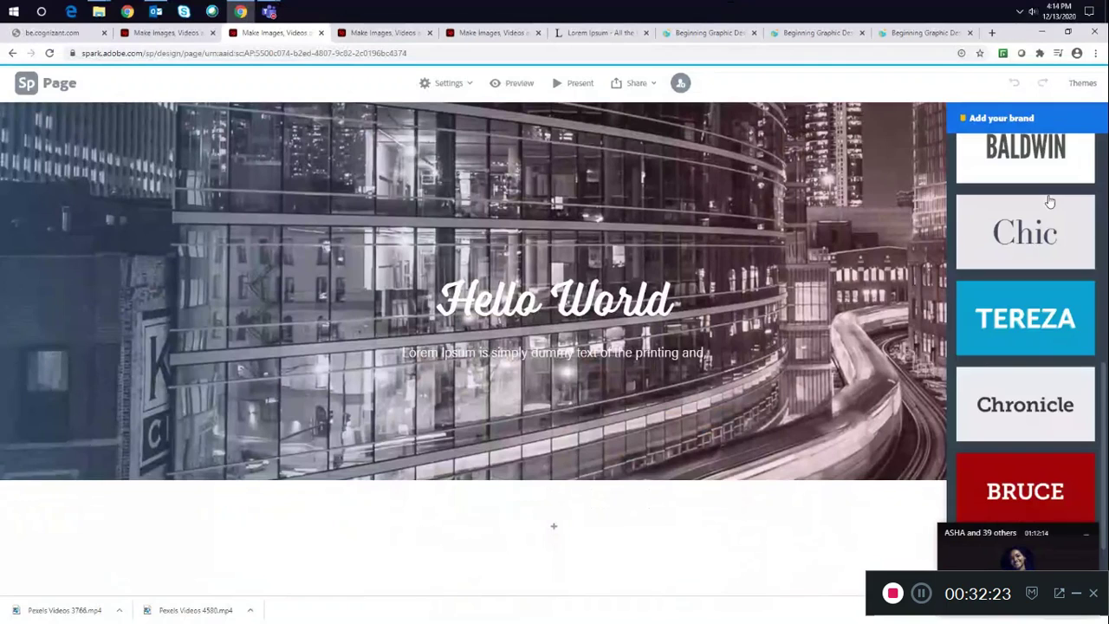
pyautogui.scroll(4, 1050, 201)
pyautogui.scroll(3, 1049, 201)
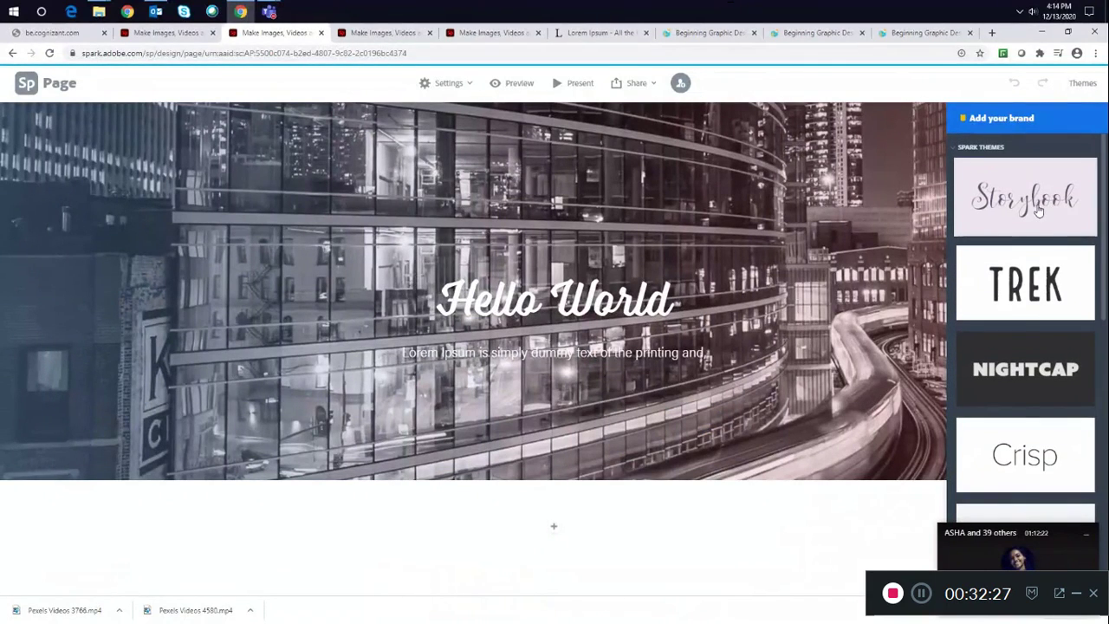
# - Apply the Storybook theme to the page and scroll down to review its sections
pyautogui.click(1040, 210)
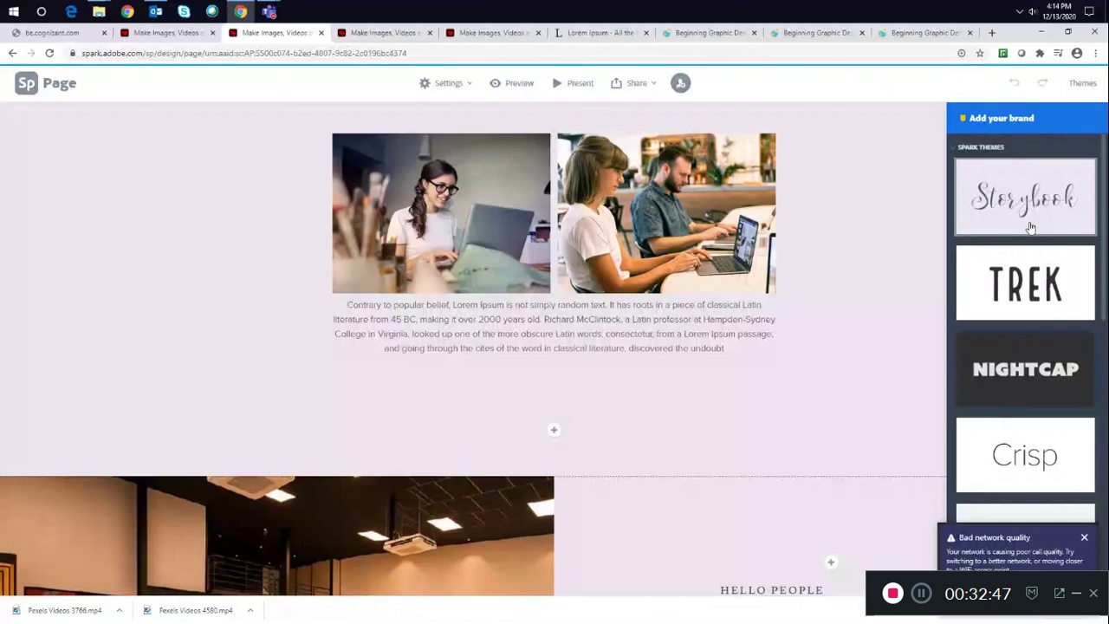
pyautogui.scroll(-4, 890, 231)
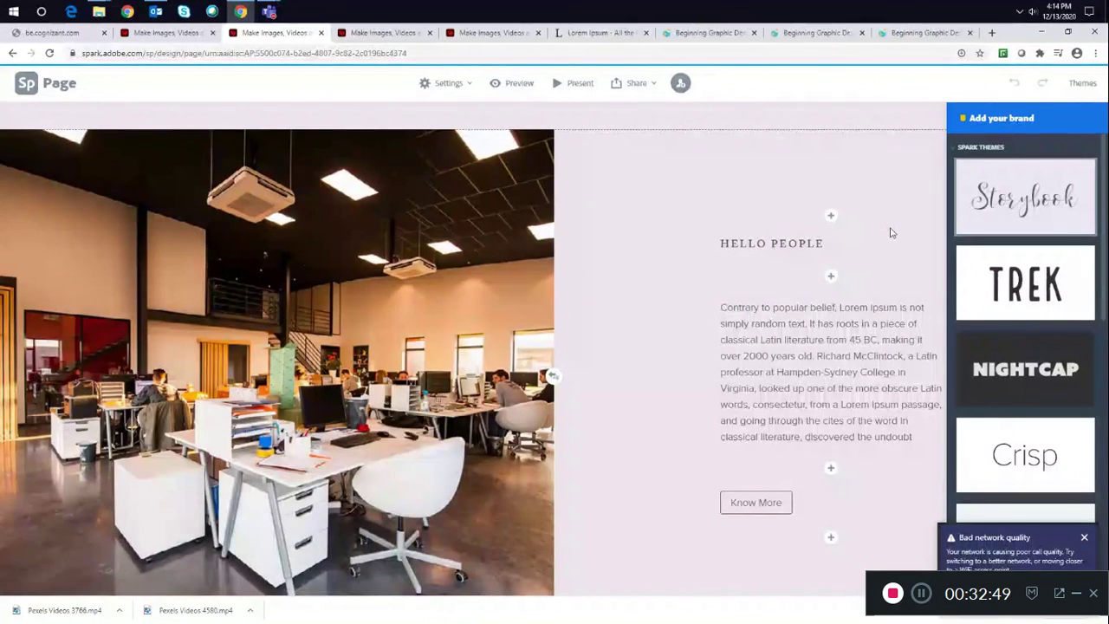
pyautogui.scroll(-4, 891, 231)
pyautogui.scroll(-5, 891, 232)
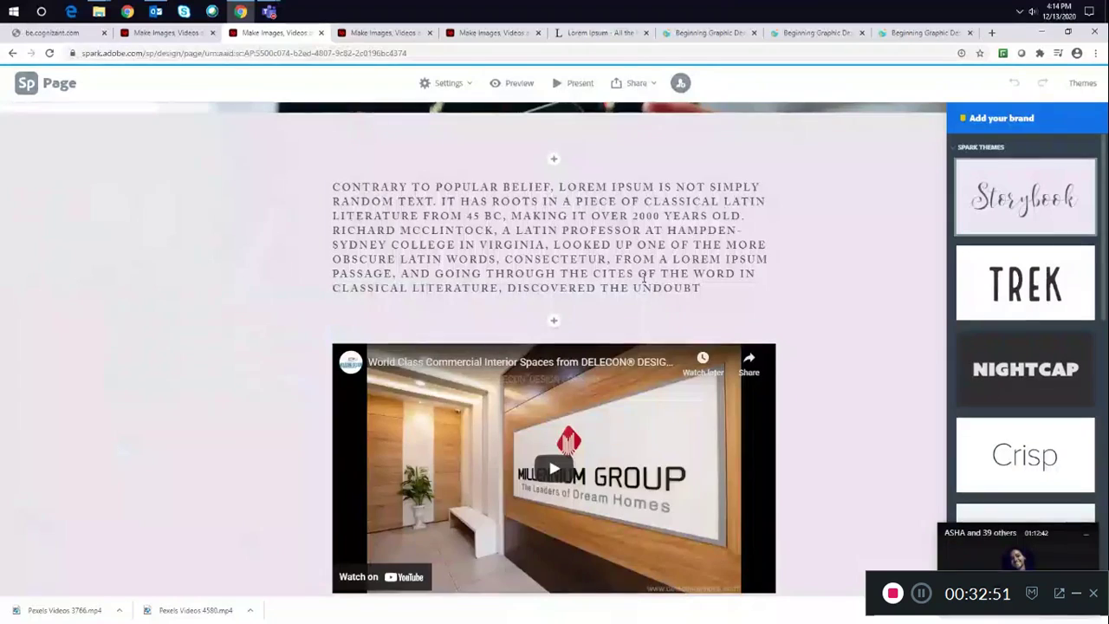
# - Apply the Nightcap theme to the page
pyautogui.click(1019, 285)
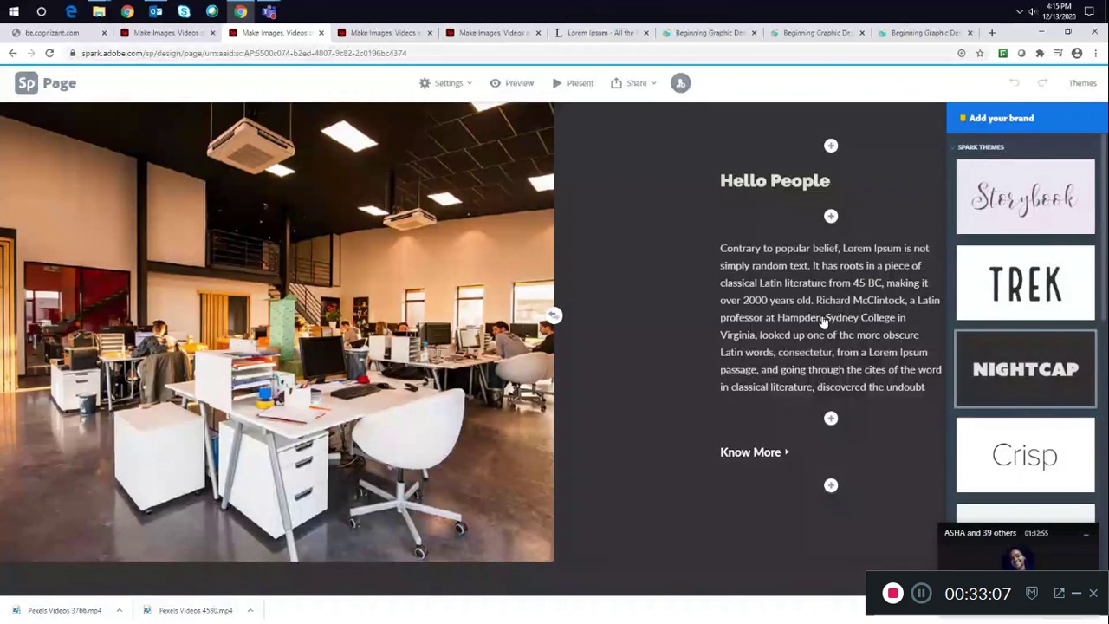
pyautogui.click(1016, 318)
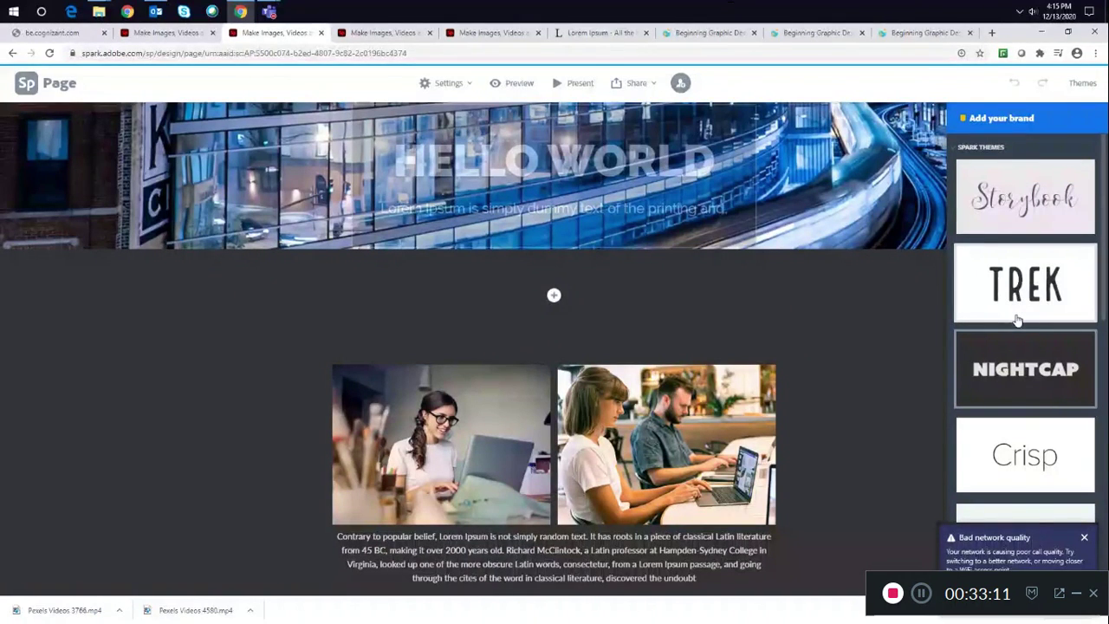
# - Switch to the new video project and dismiss the welcome tips dialog
pyautogui.click(366, 32)
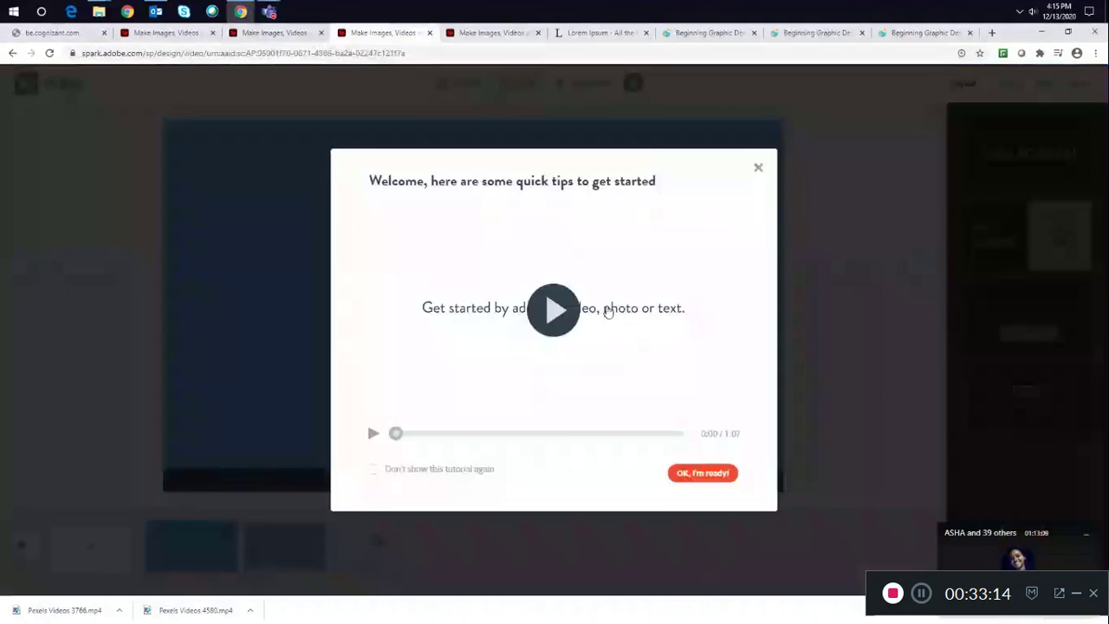
pyautogui.click(759, 168)
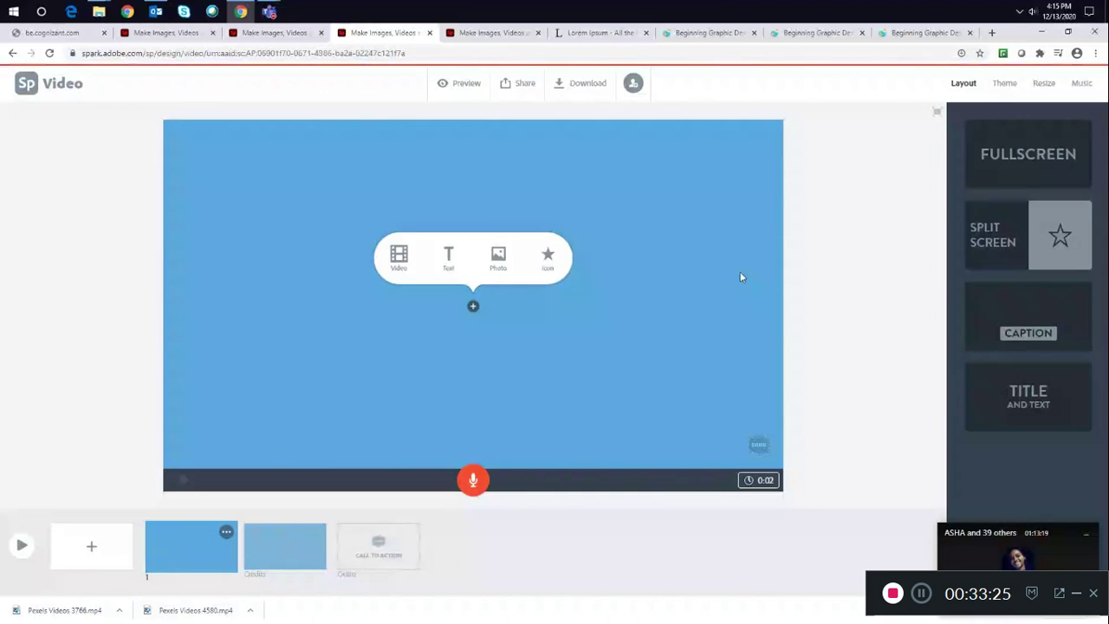
# - Add two new slides to the video storyboard, then delete the first slide
pyautogui.click(92, 548)
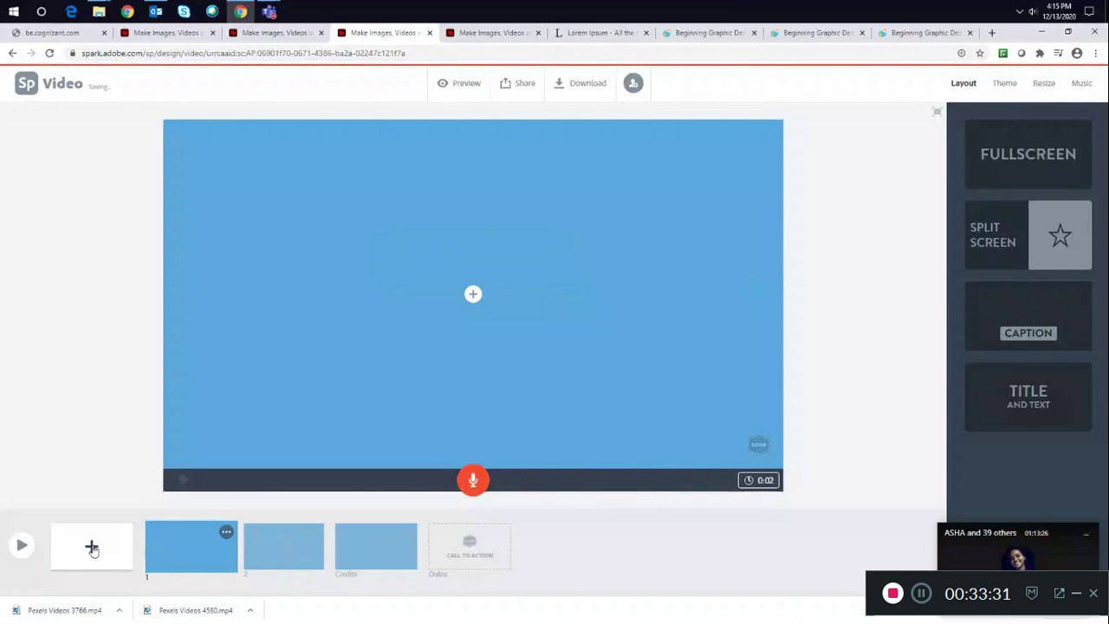
pyautogui.click(92, 547)
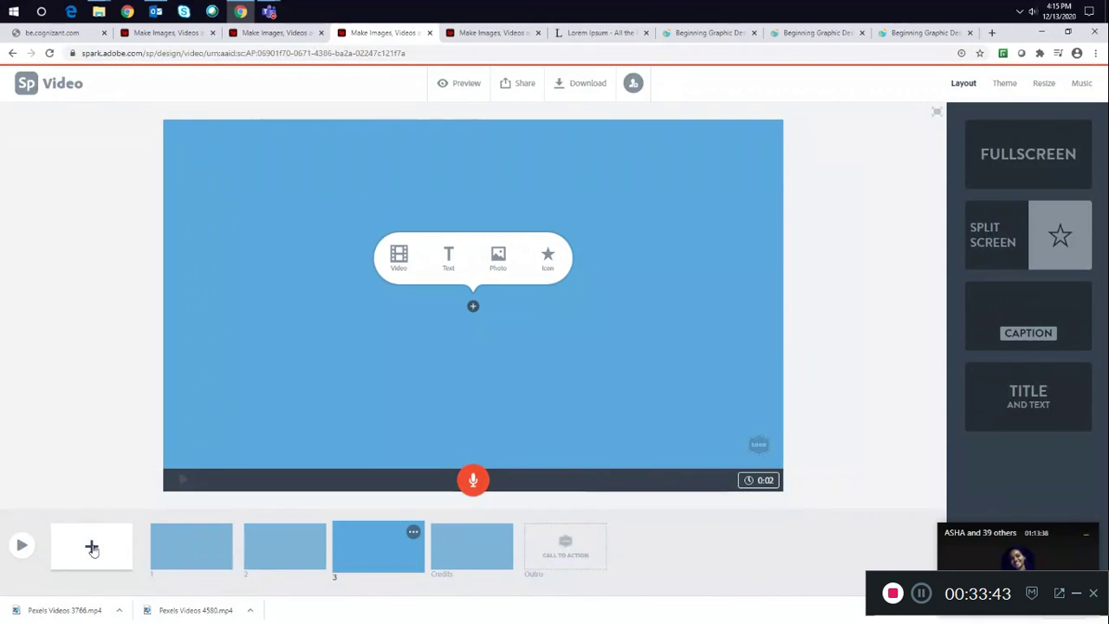
pyautogui.click(207, 543)
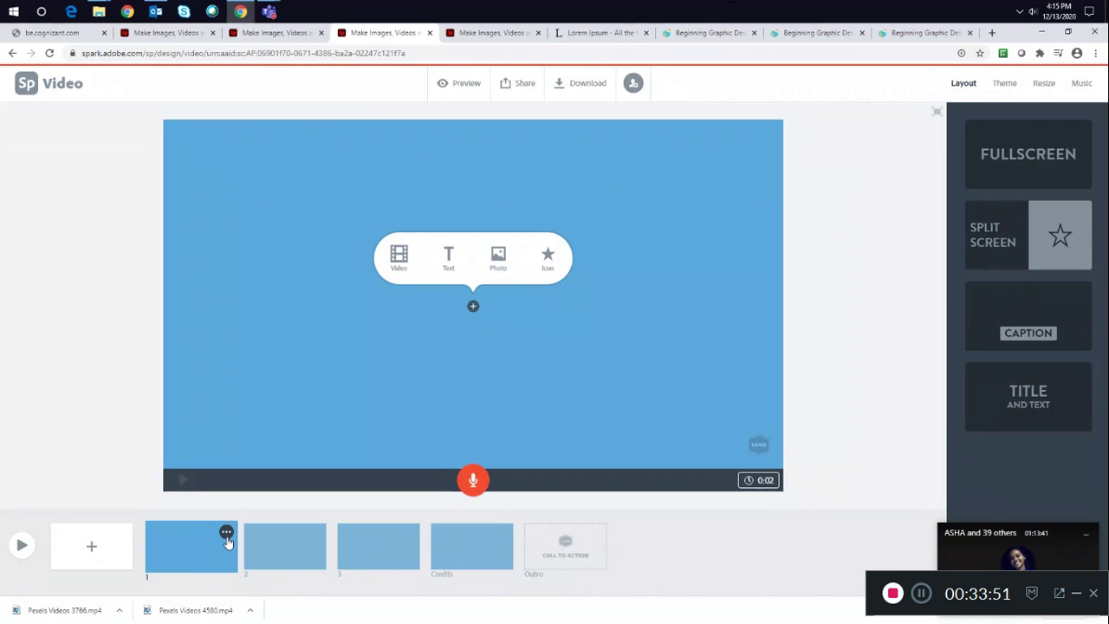
pyautogui.click(226, 535)
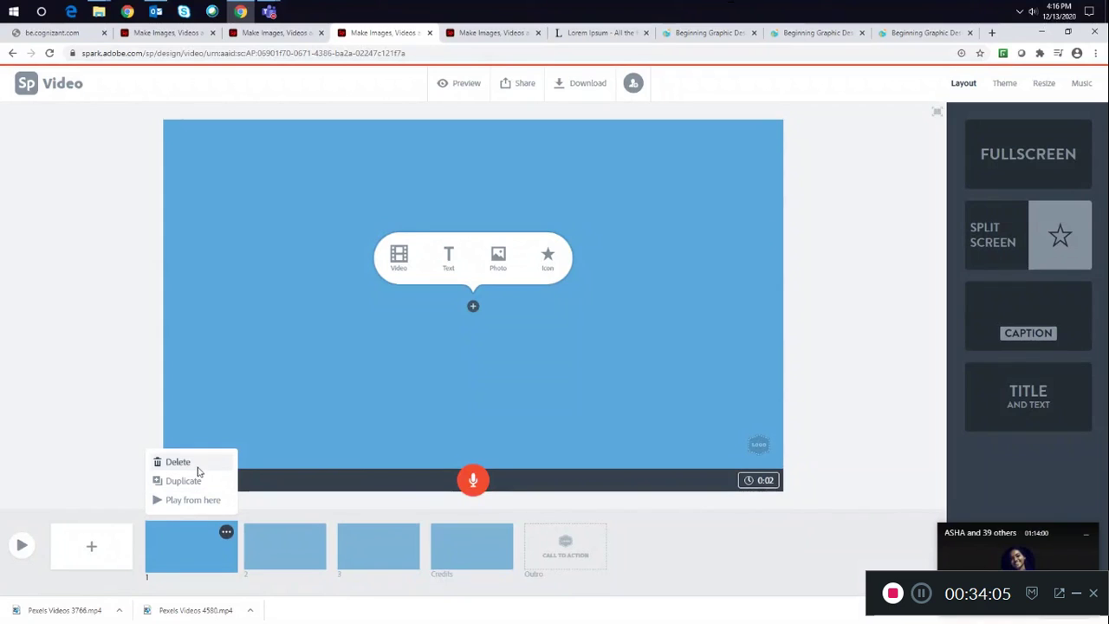
pyautogui.click(191, 463)
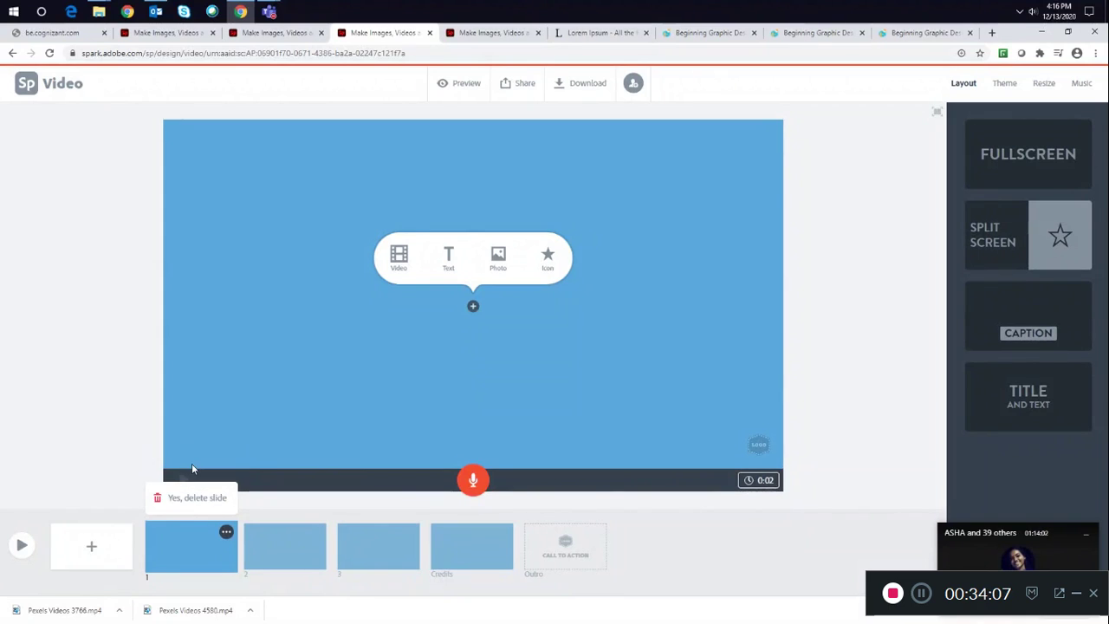
pyautogui.click(186, 499)
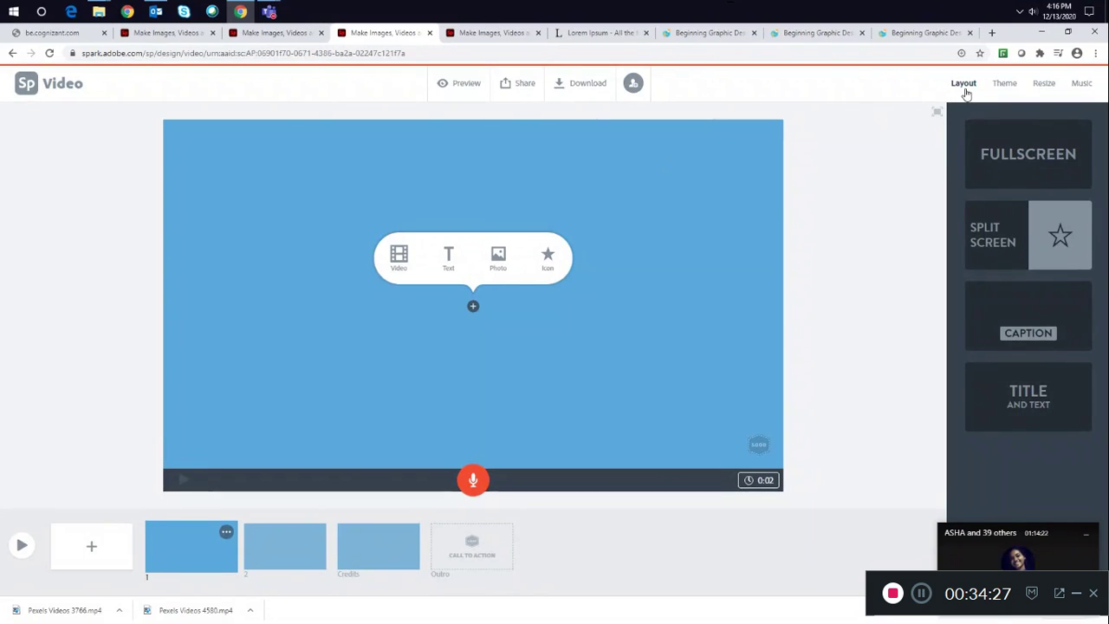
# - Browse the video's Theme, Resize, Music and Layout options
pyautogui.click(1005, 84)
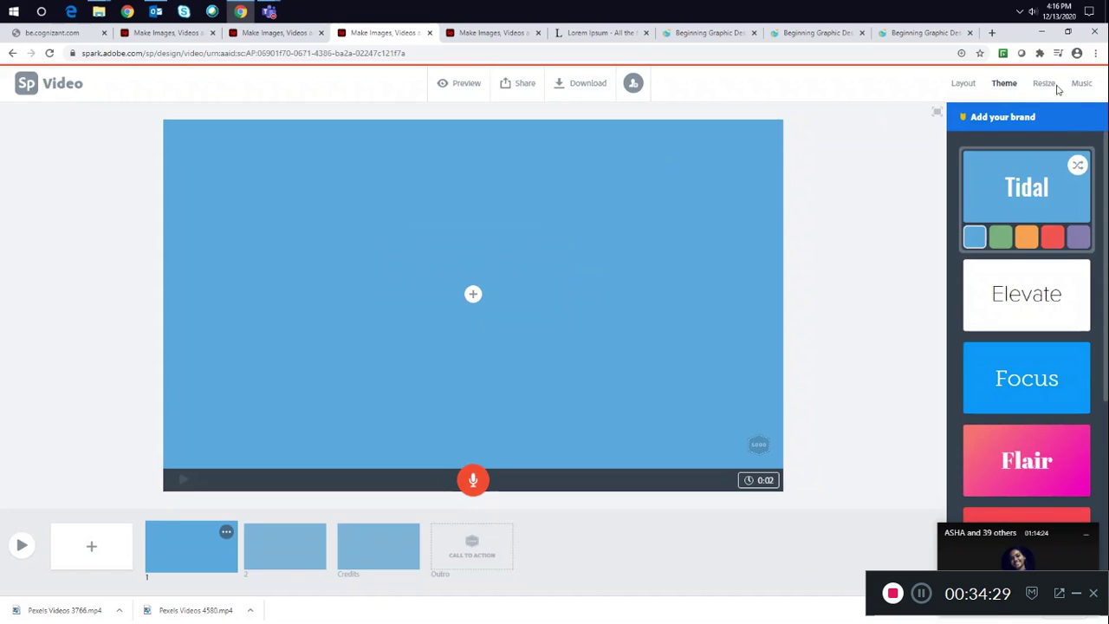
pyautogui.click(1047, 85)
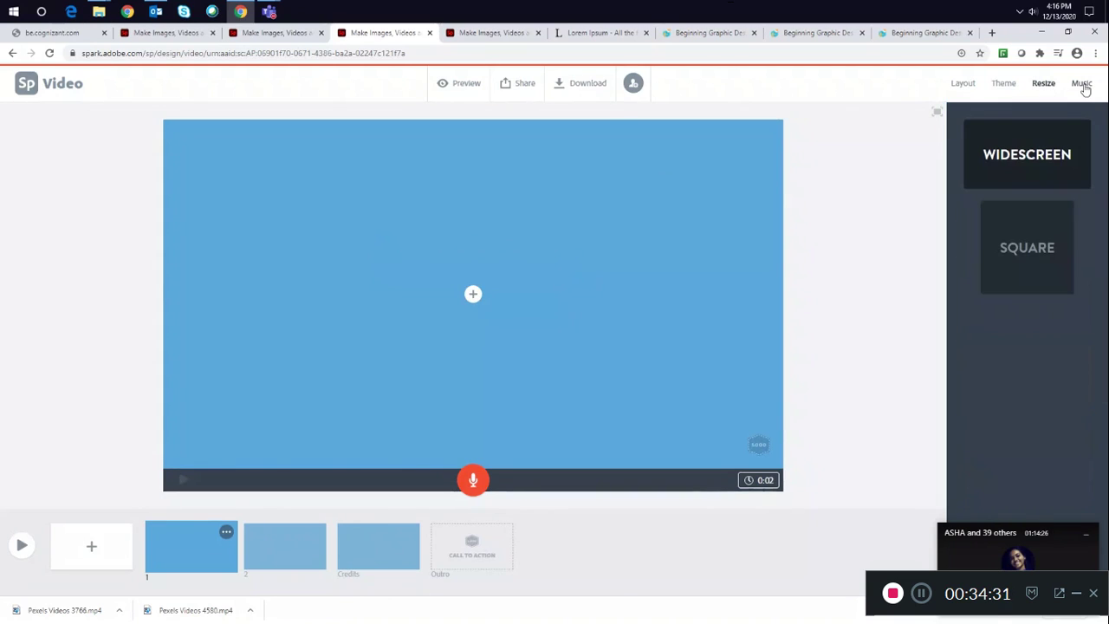
pyautogui.click(1083, 86)
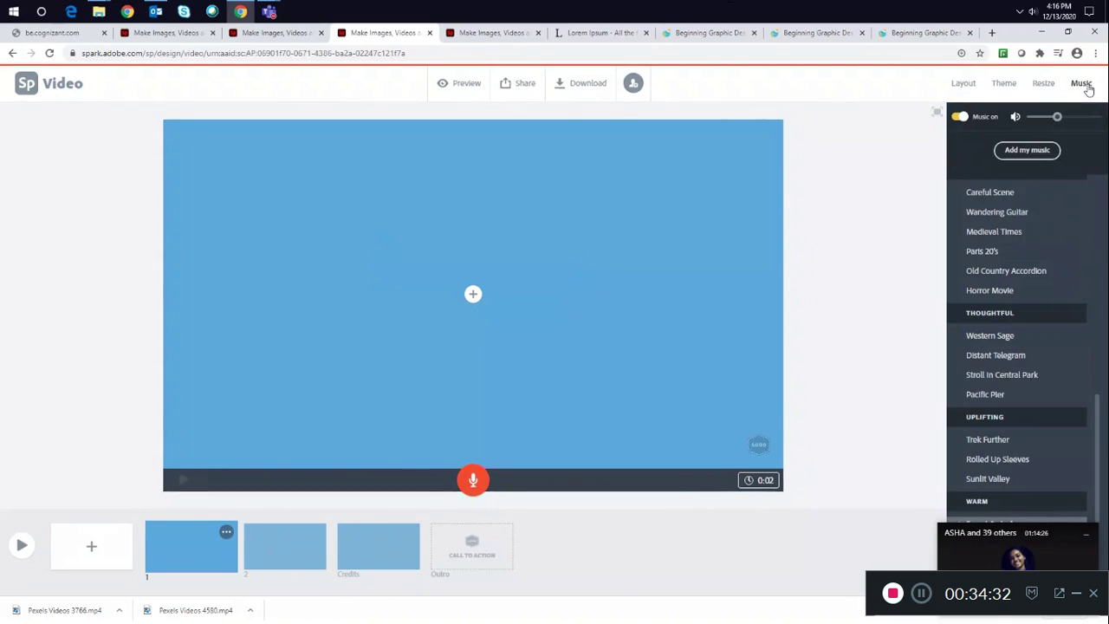
pyautogui.click(964, 84)
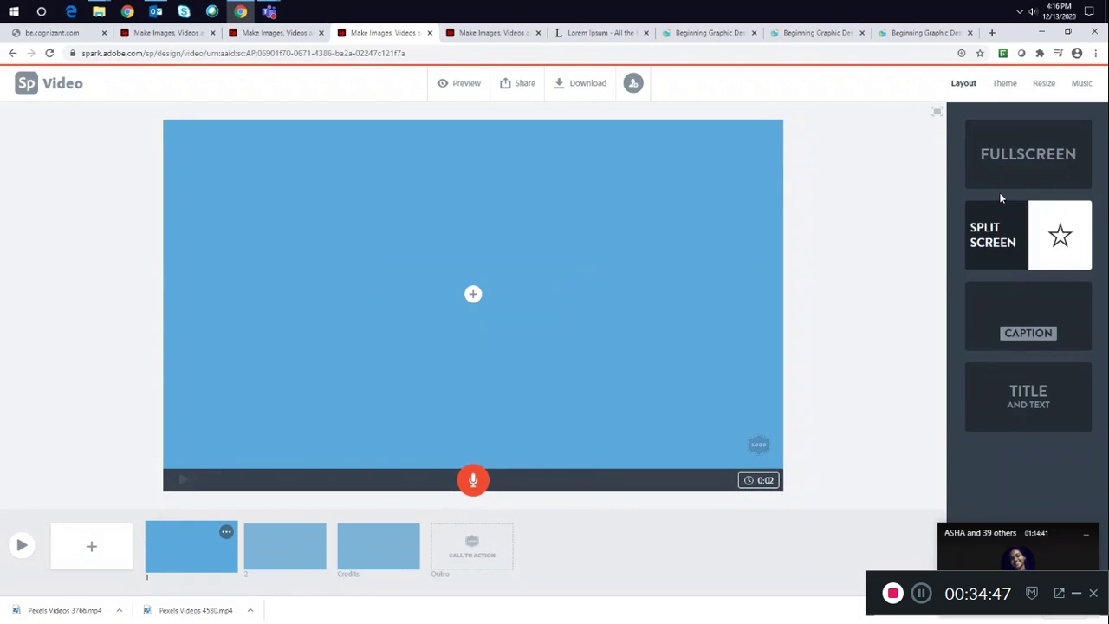
# - Apply the Fullscreen layout to the first slide
pyautogui.click(998, 162)
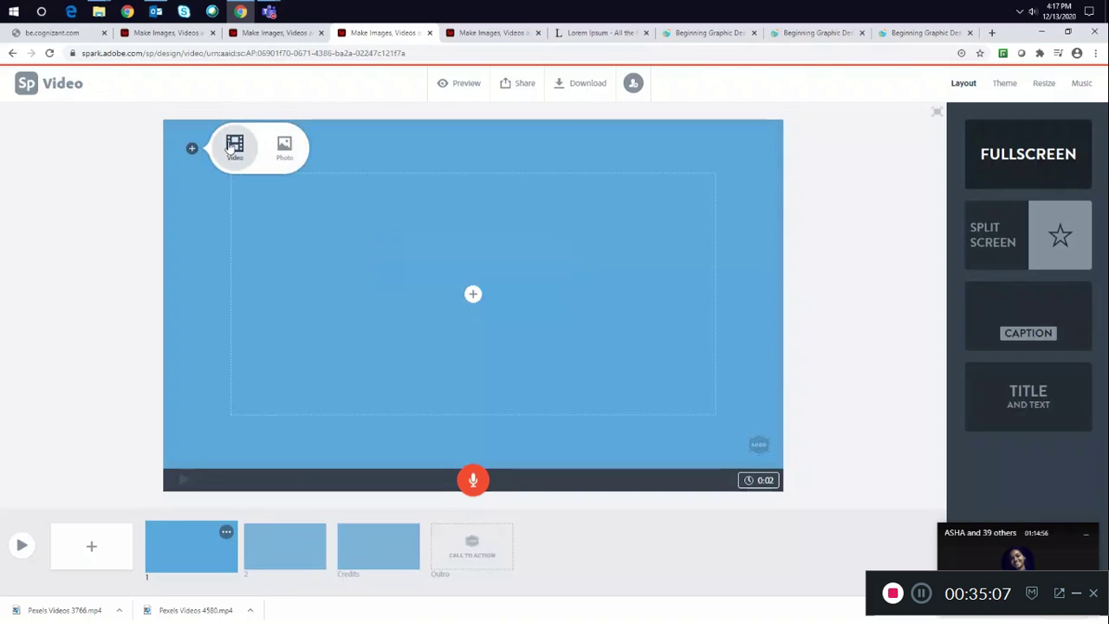
# - Try to add the Pexels Videos 4580 clip to the first slide, trimmed to about 5 seconds
pyautogui.click(233, 147)
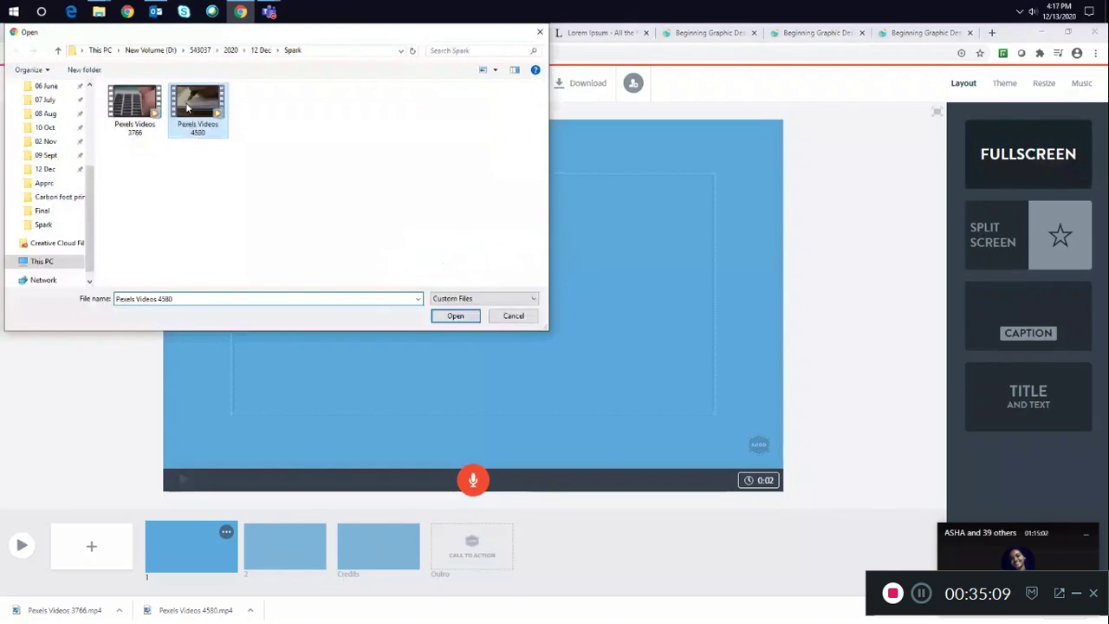
pyautogui.click(454, 316)
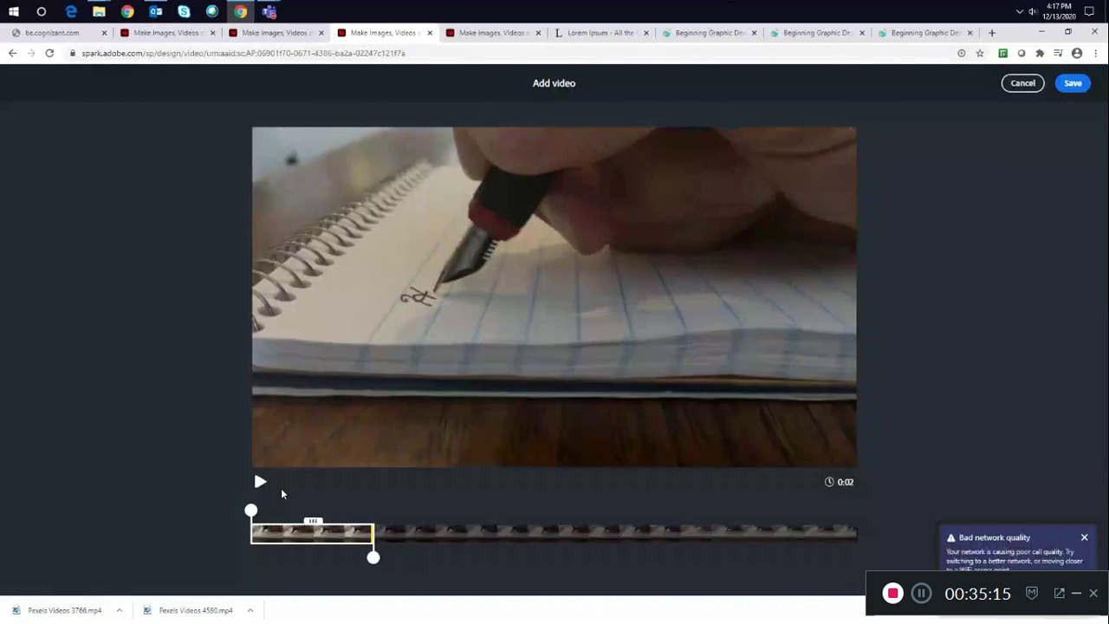
pyautogui.click(260, 483)
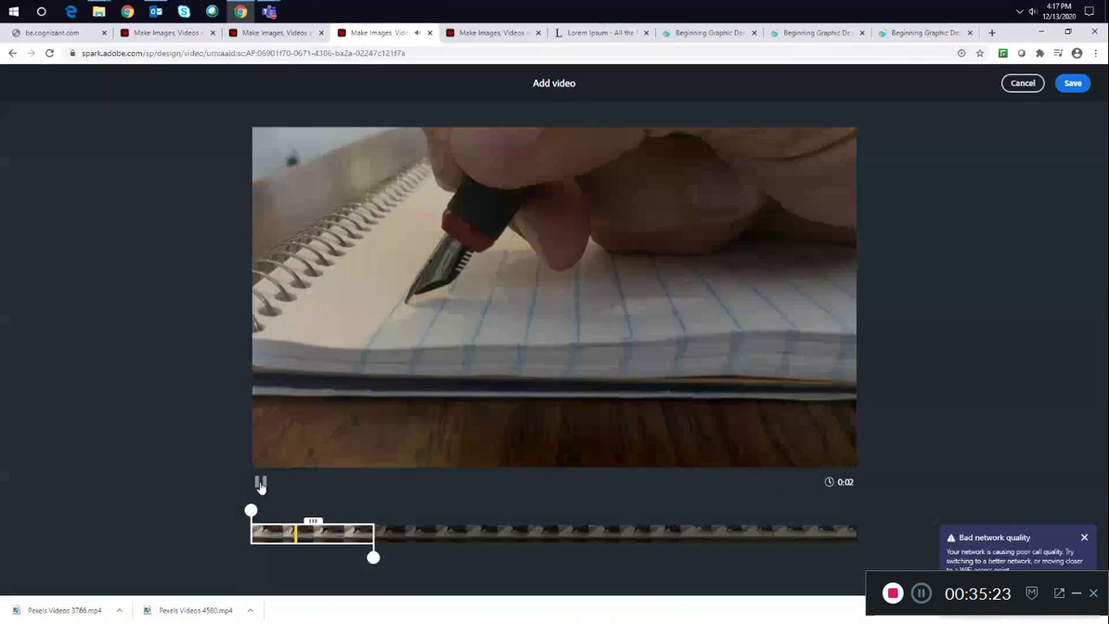
pyautogui.moveTo(373, 558); pyautogui.dragTo(451, 540)
pyautogui.moveTo(347, 522)
pyautogui.mouseDown()
pyautogui.moveTo(511, 522)
pyautogui.moveTo(352, 522)
pyautogui.mouseUp()
pyautogui.moveTo(452, 558); pyautogui.dragTo(475, 568)
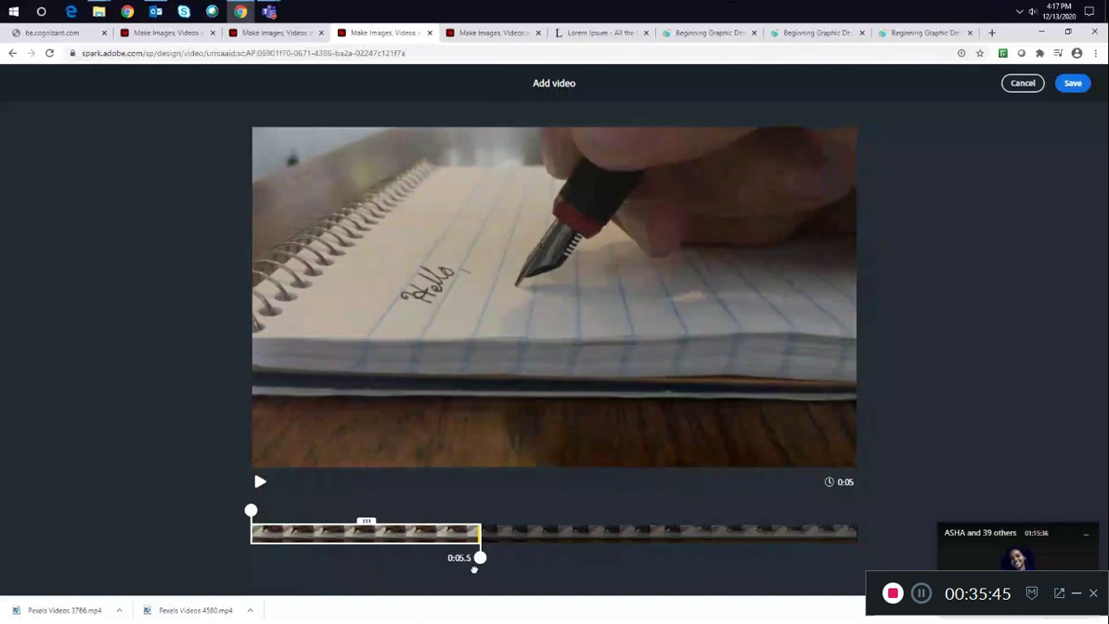
pyautogui.moveTo(477, 561); pyautogui.dragTo(465, 583)
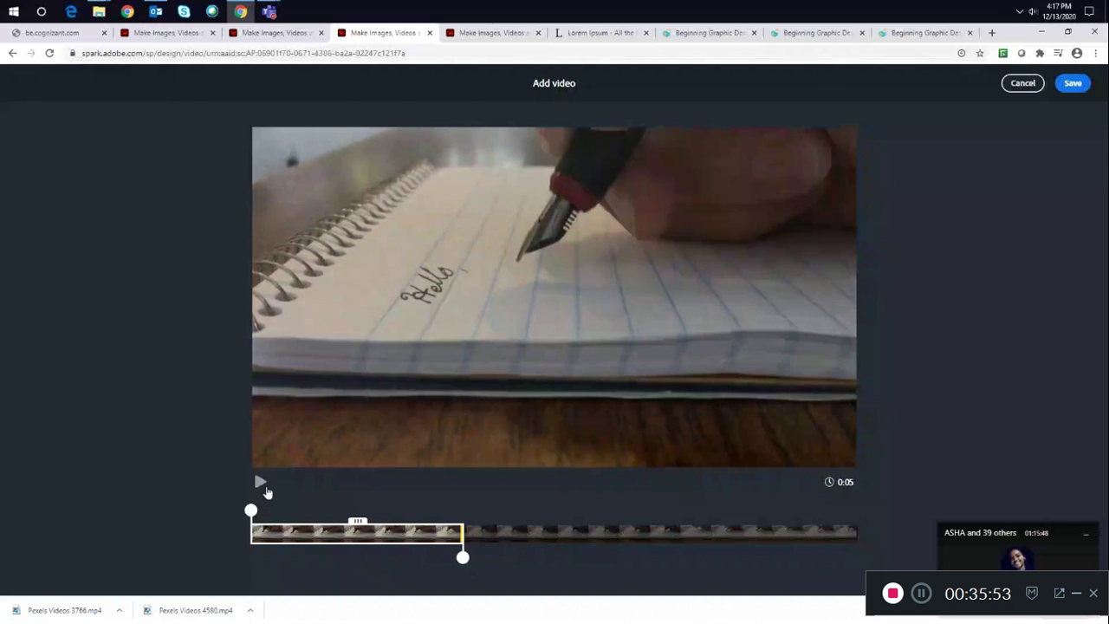
pyautogui.click(263, 484)
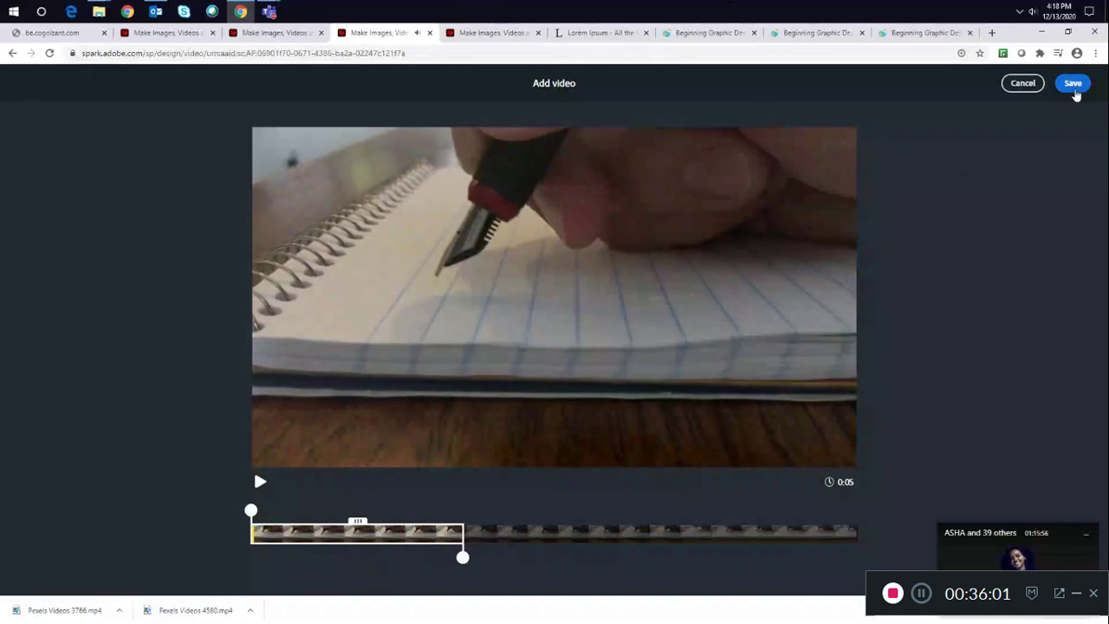
pyautogui.click(1075, 90)
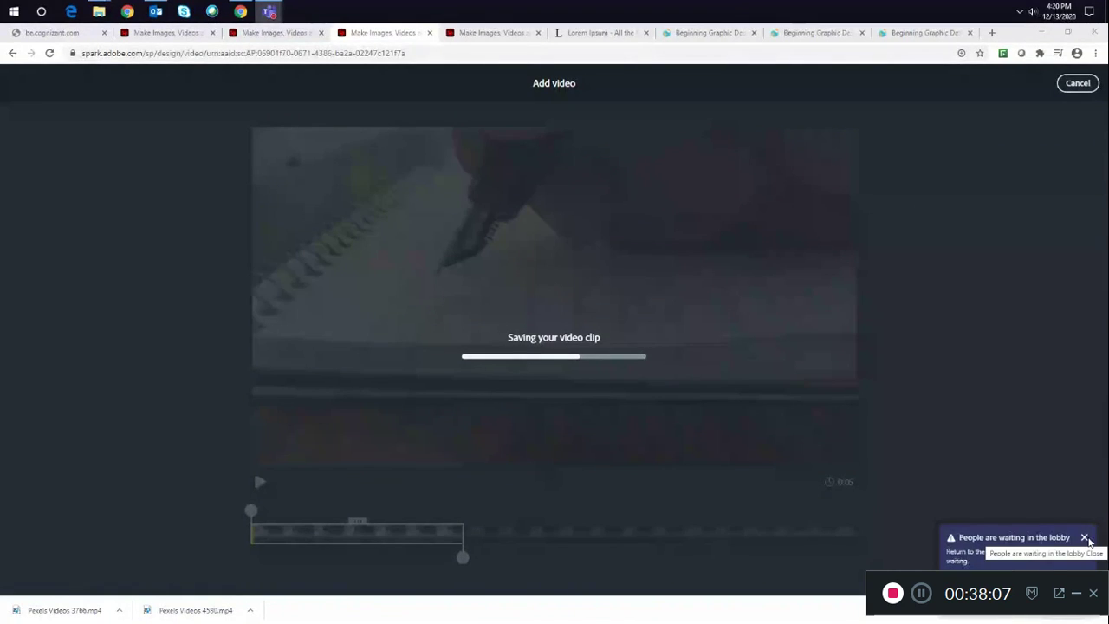
pyautogui.click(1085, 538)
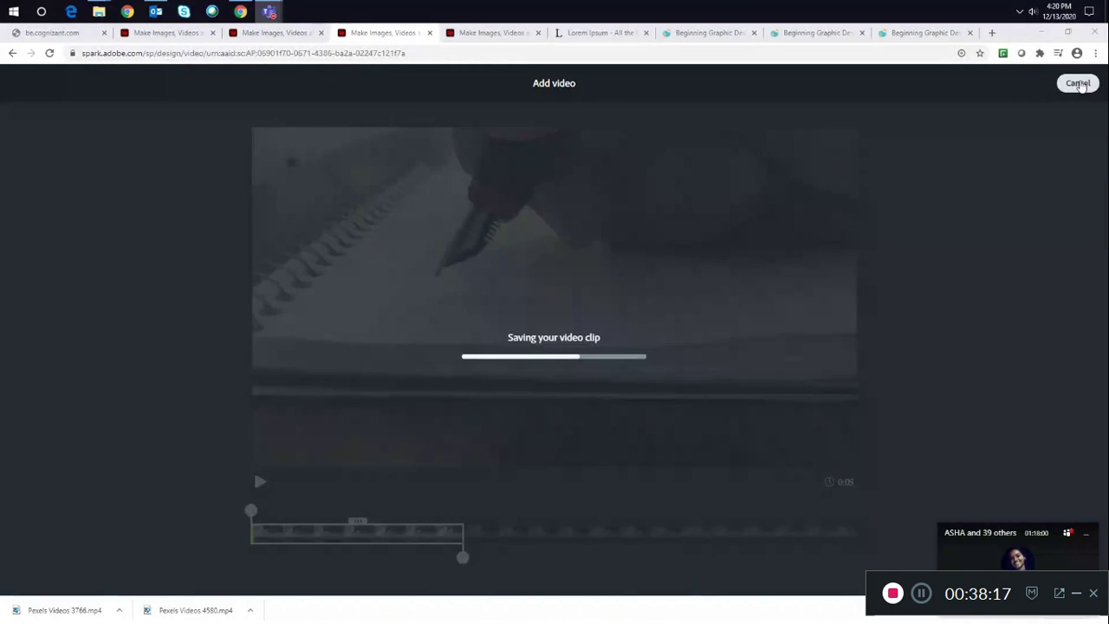
# - Try to add the Pexels Videos 3766 clip instead, trimmed to about 3 seconds, then cancel saving
pyautogui.click(135, 111)
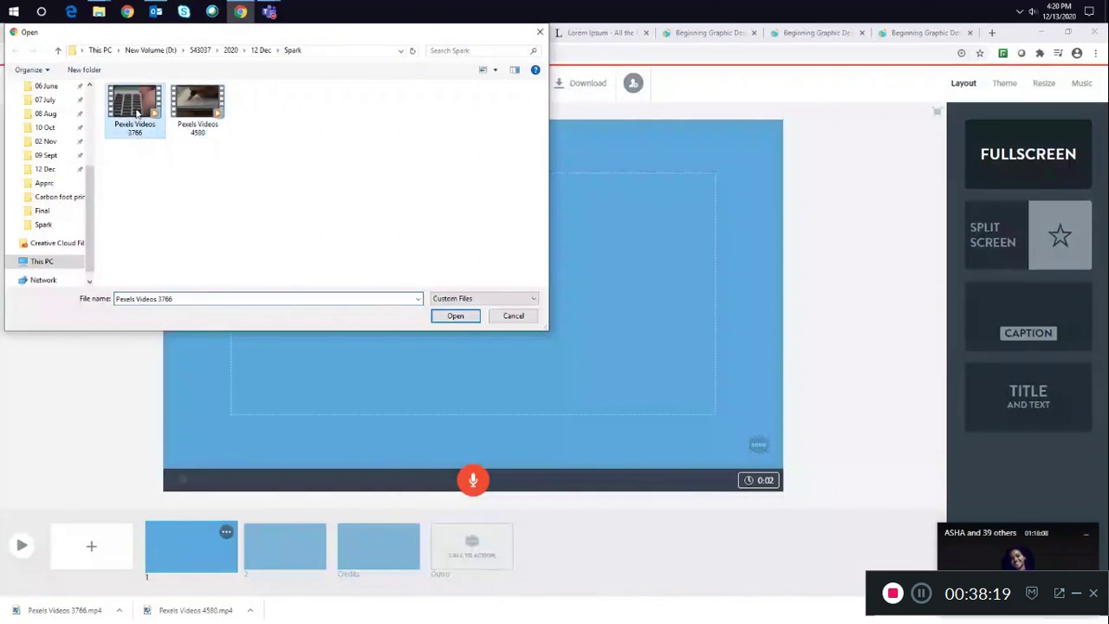
pyautogui.click(436, 315)
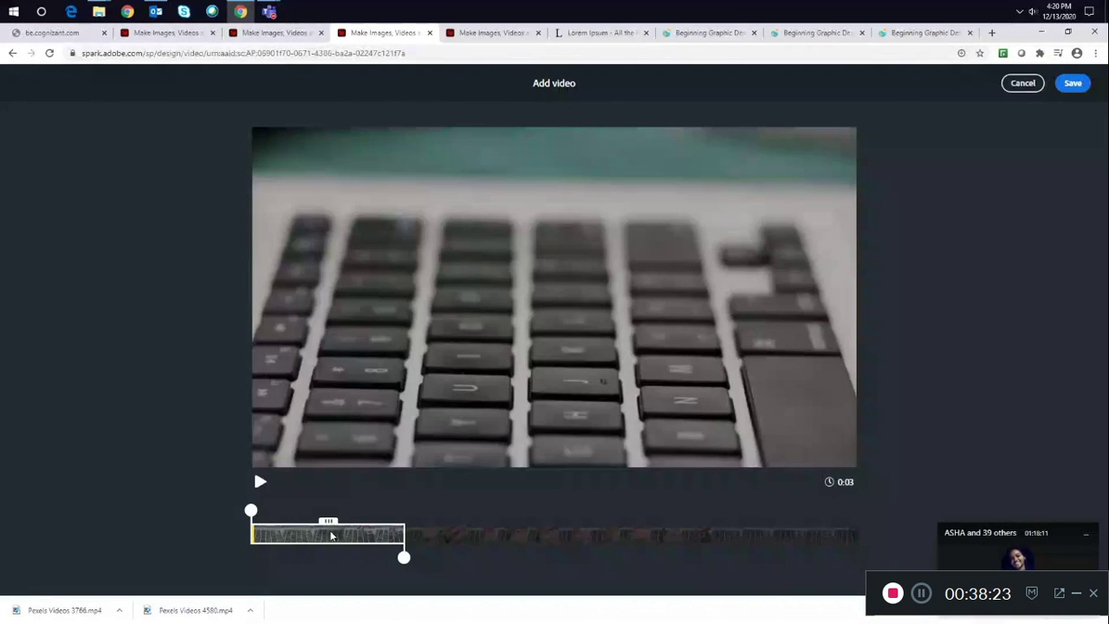
pyautogui.moveTo(405, 559); pyautogui.dragTo(434, 562)
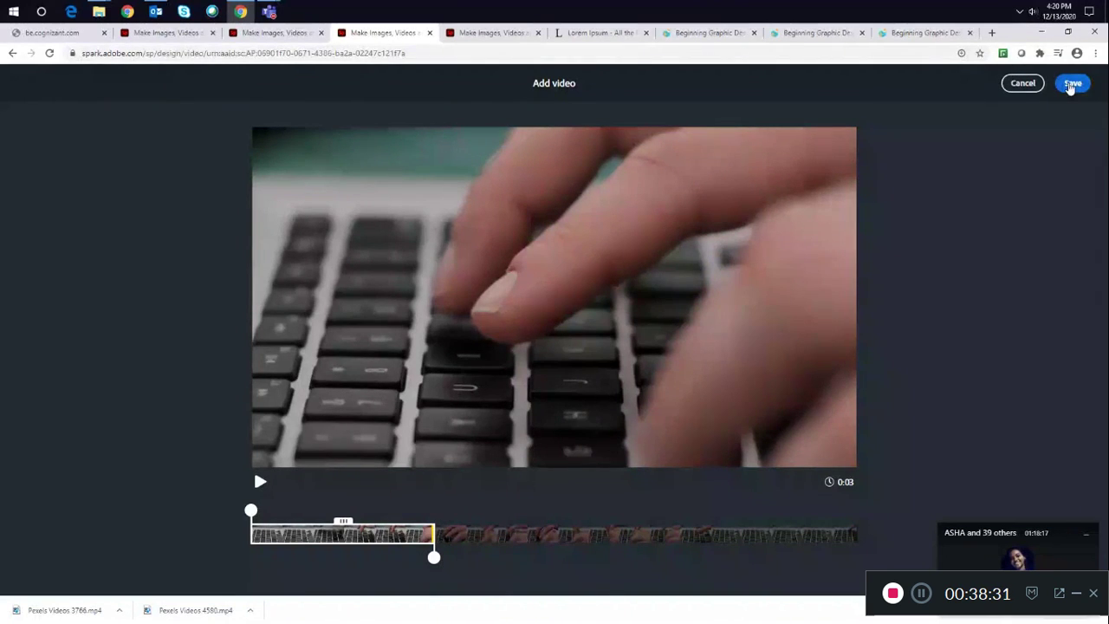
pyautogui.click(1072, 84)
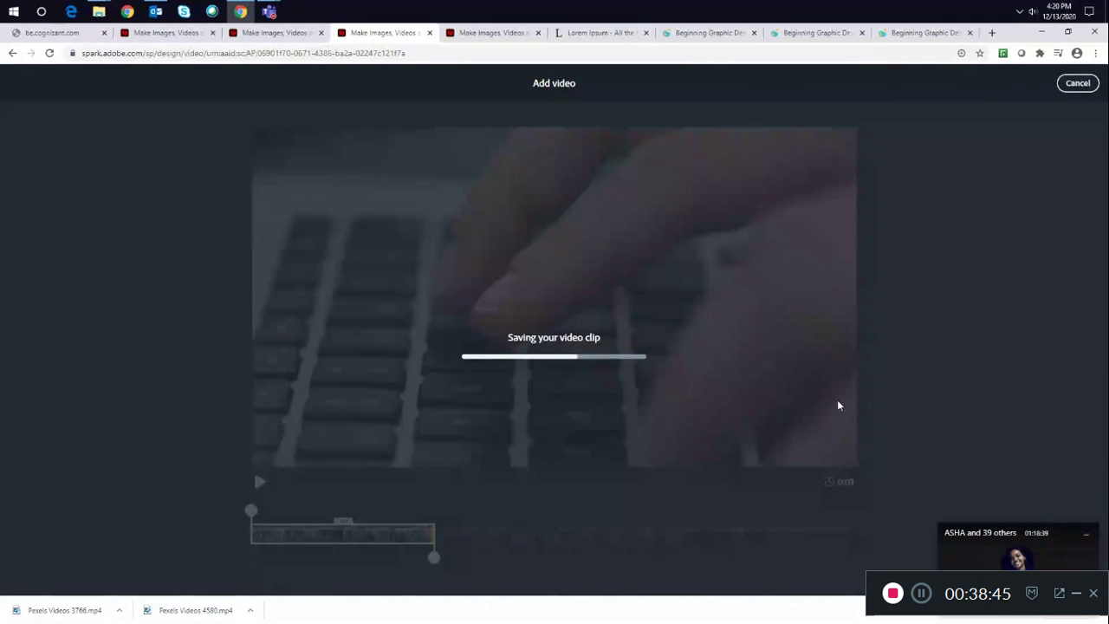
pyautogui.moveTo(269, 10)
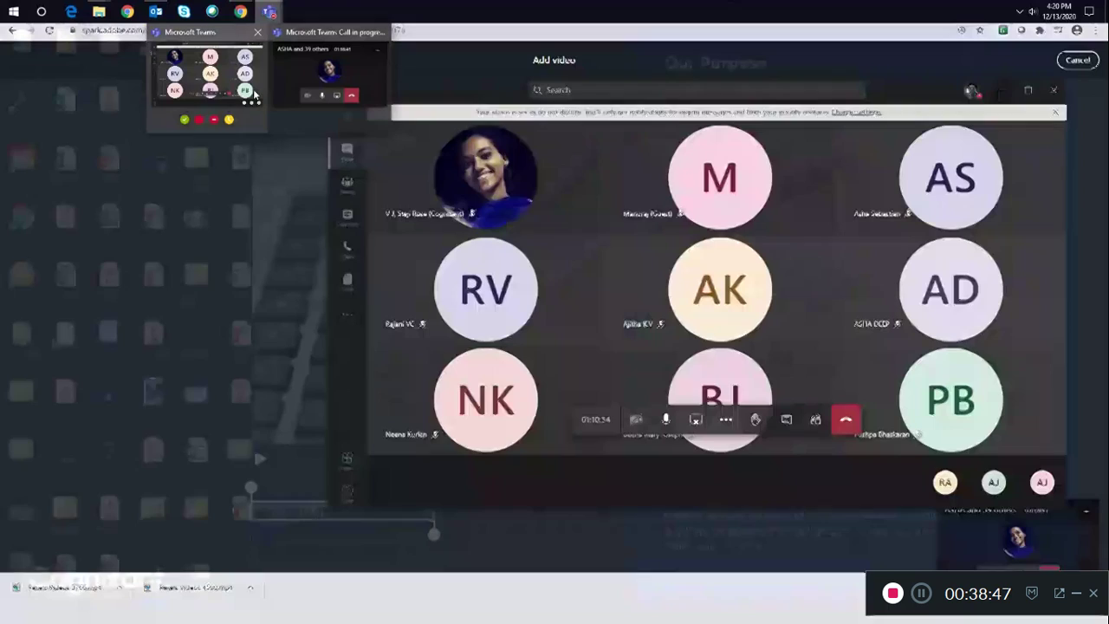
pyautogui.moveTo(255, 90)
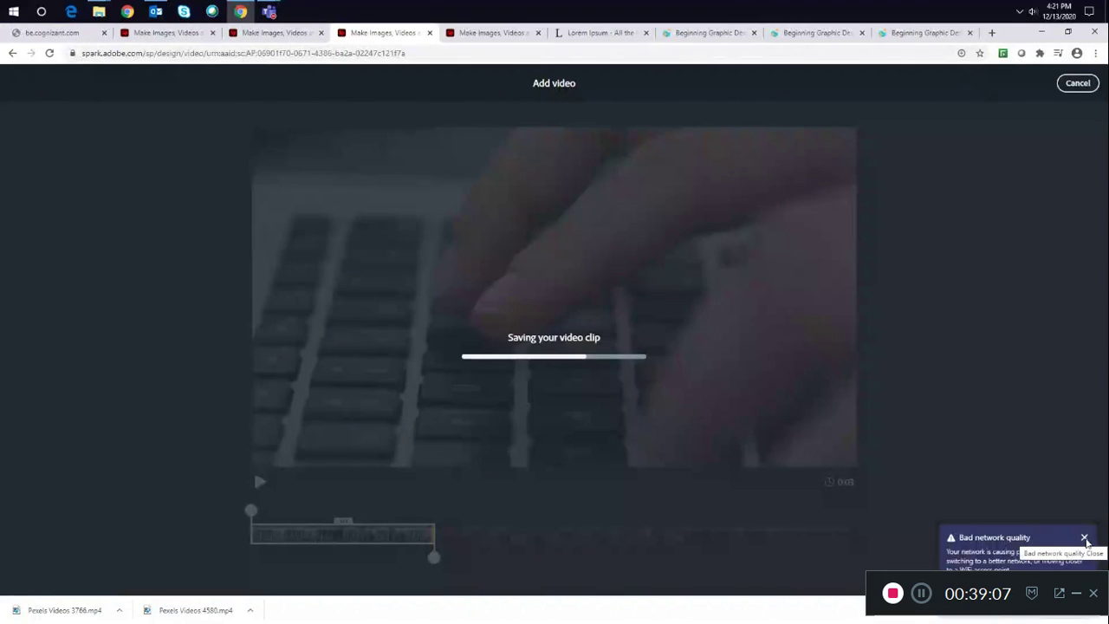
pyautogui.click(1084, 539)
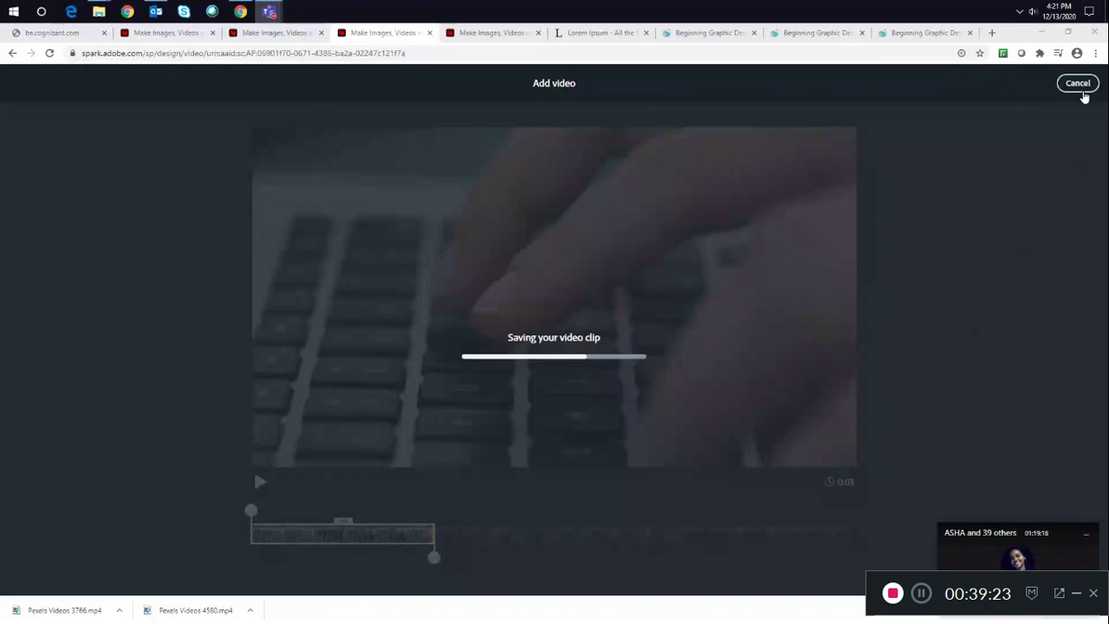
pyautogui.click(1082, 90)
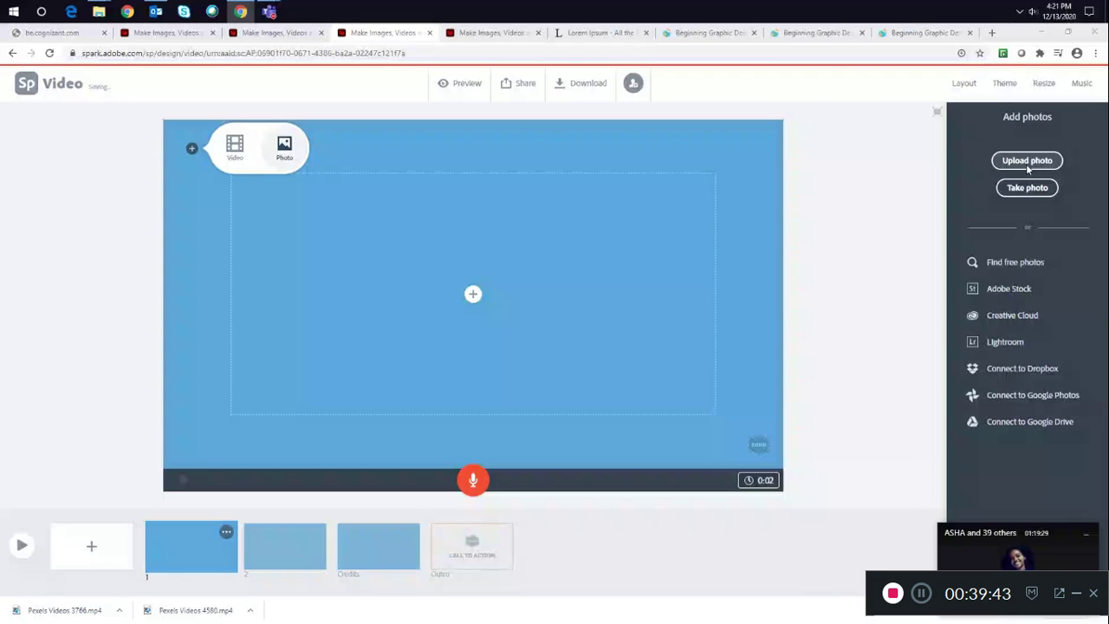
# - Upload the photo people-silhouette-during-sunset-853168 as the first slide's background
pyautogui.click(1028, 169)
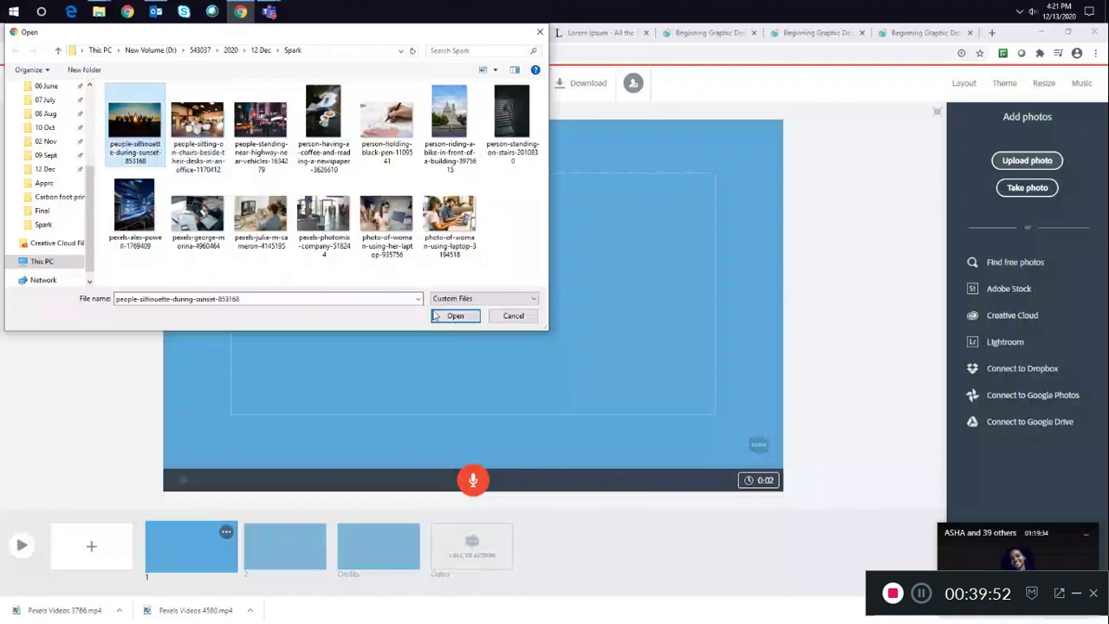
pyautogui.click(436, 317)
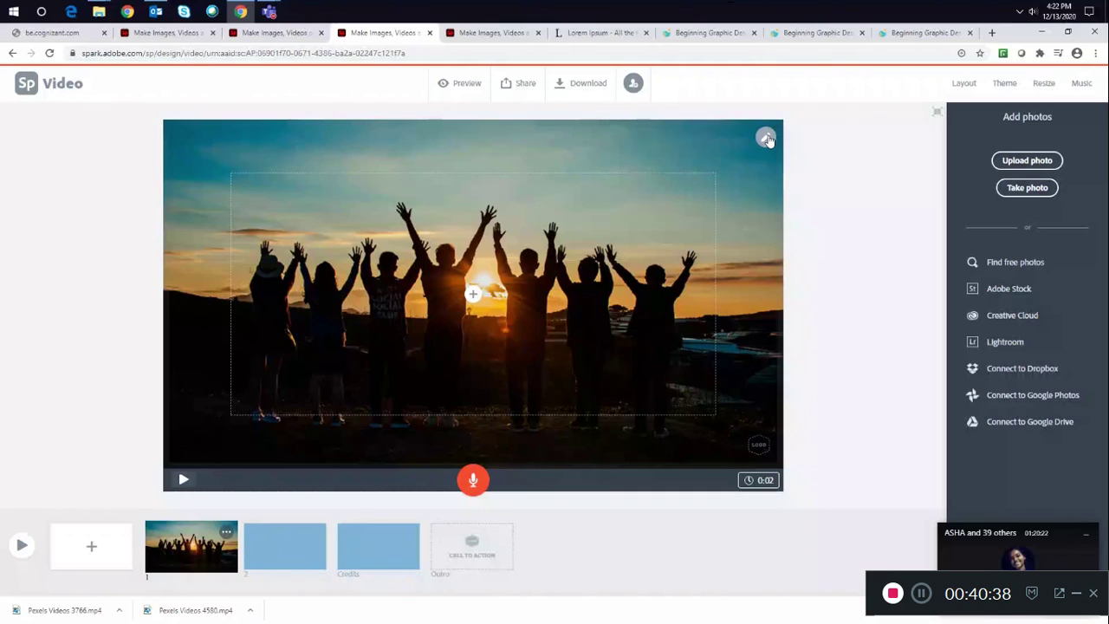
# - Add a text item reading "Hello World" on the first slide
pyautogui.moveTo(500, 264)
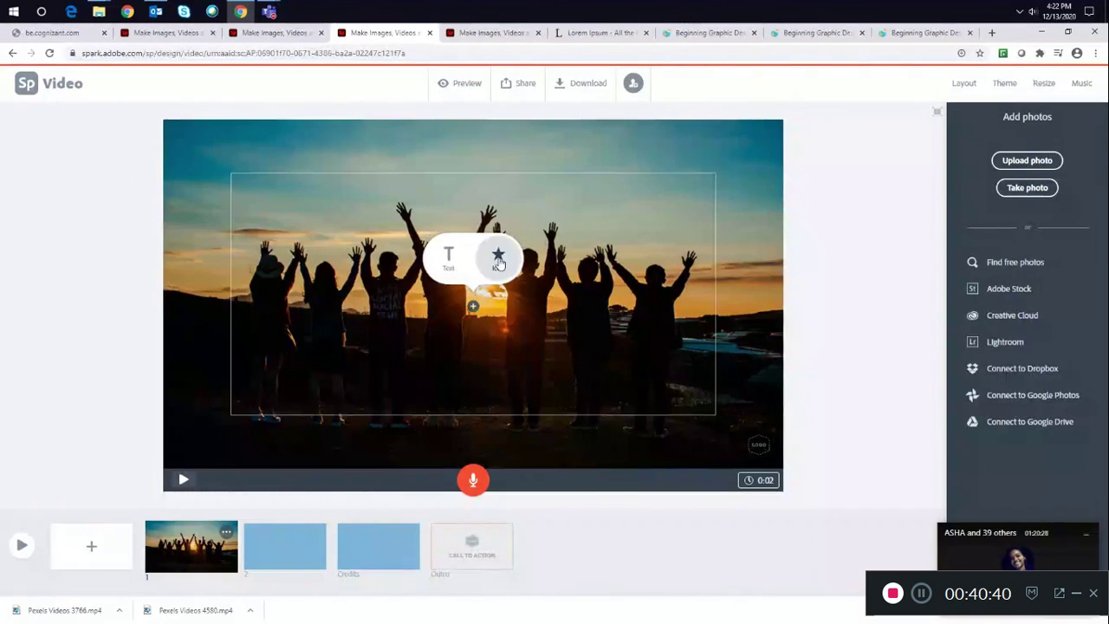
pyautogui.click(448, 260)
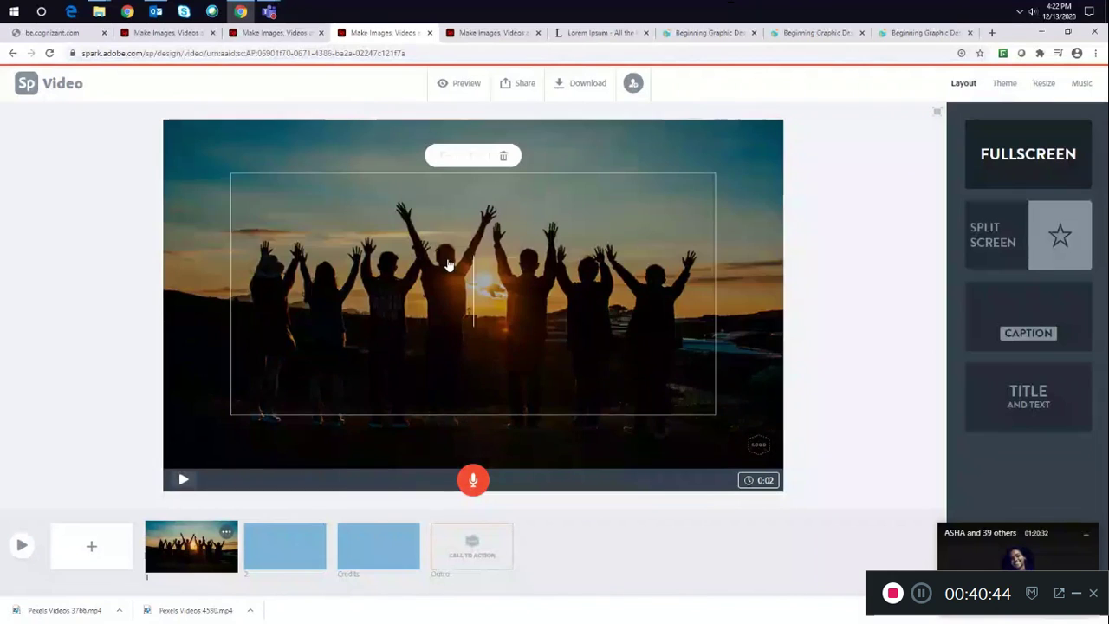
pyautogui.write('Hello Worls')
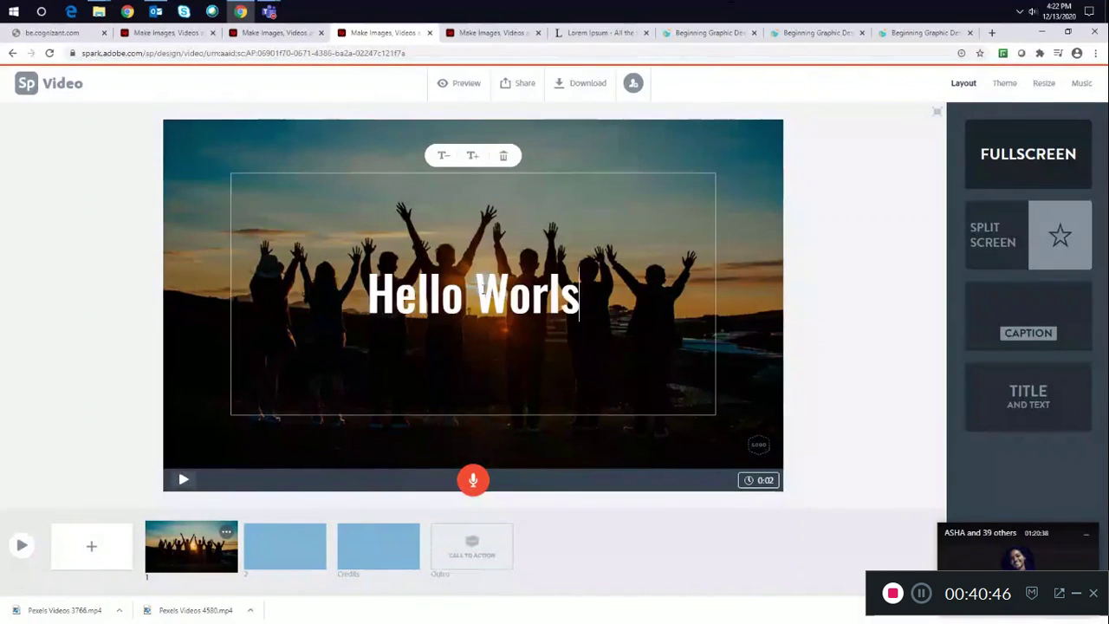
pyautogui.press('BackSpace')
pyautogui.write('d')
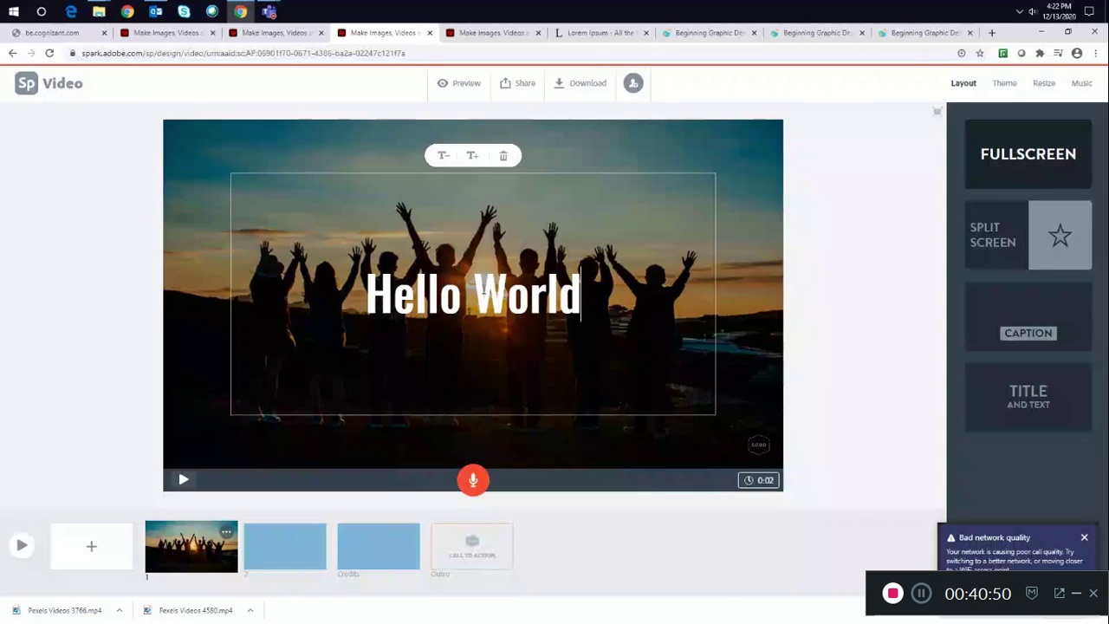
# - Experiment with the Hello World text size by shrinking and enlarging it several times
pyautogui.click(444, 156)
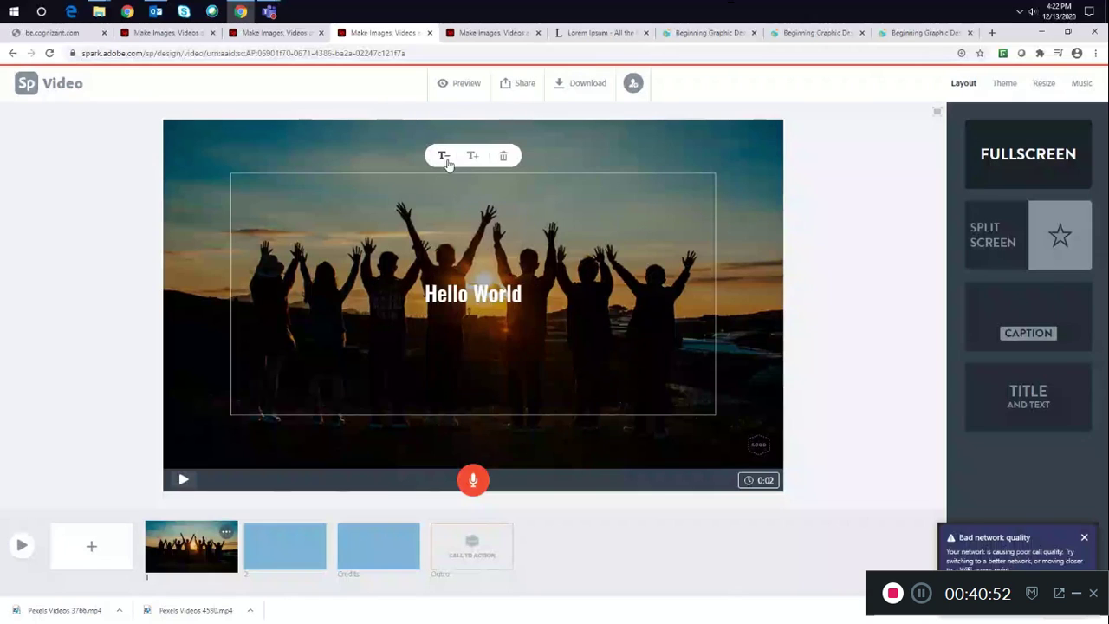
pyautogui.click(473, 156)
pyautogui.click(473, 156)
pyautogui.click(473, 156)
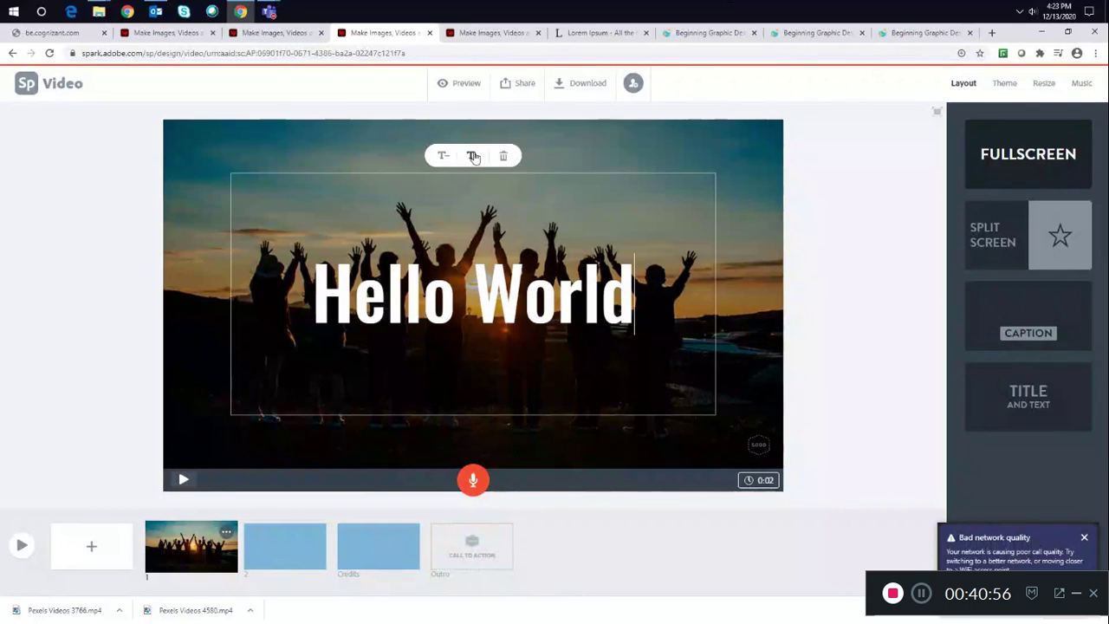
pyautogui.click(473, 156)
pyautogui.click(445, 156)
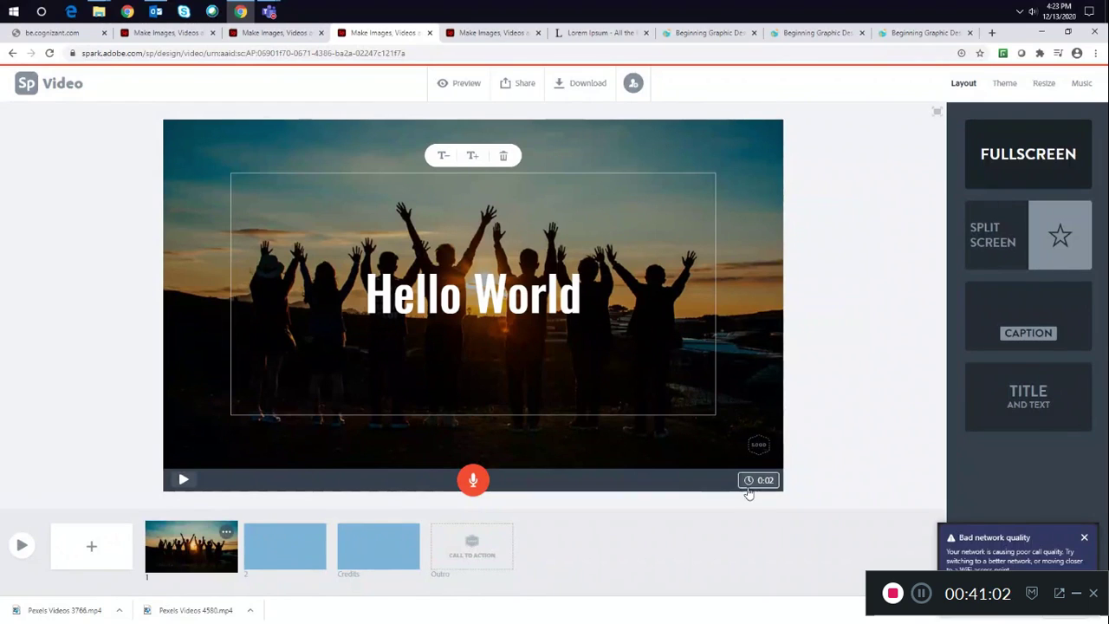
# - Play back the first slide to preview the photo and title
pyautogui.click(735, 206)
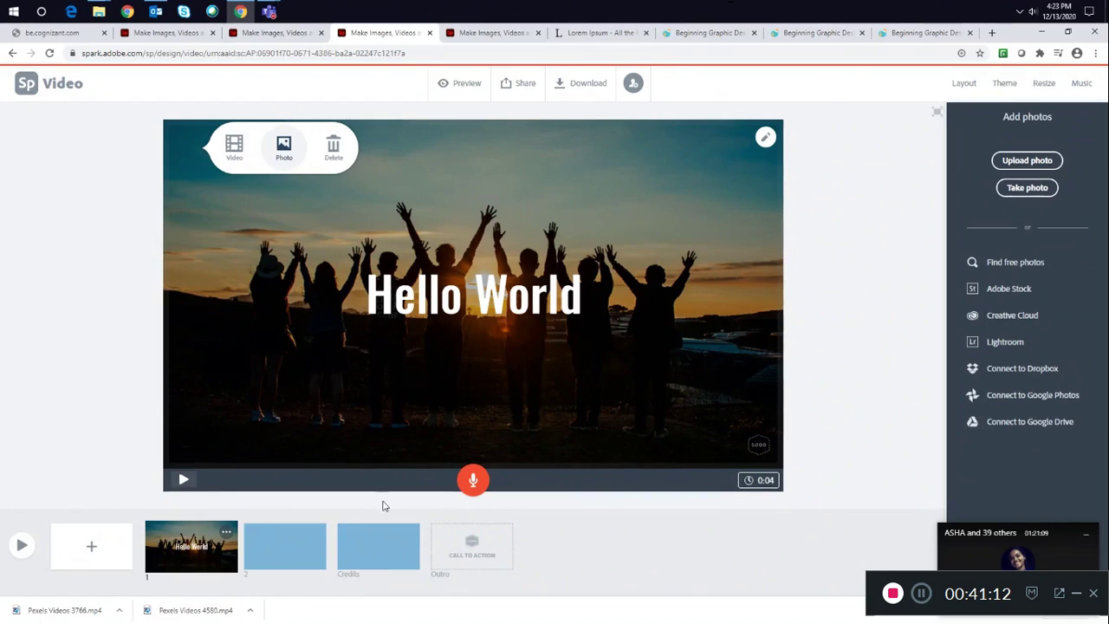
pyautogui.click(184, 482)
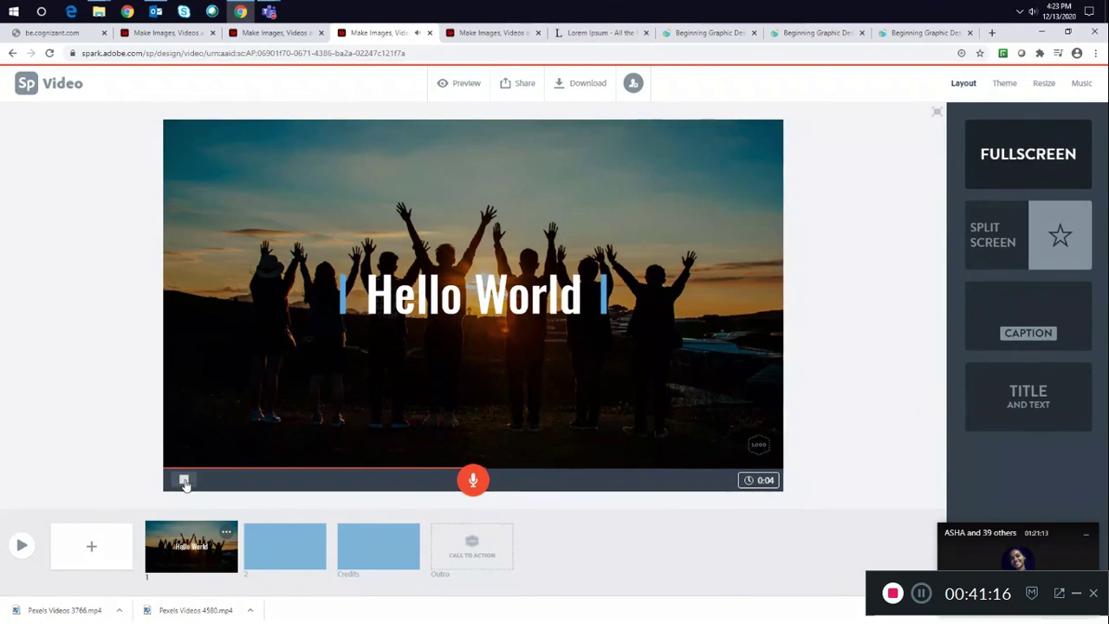
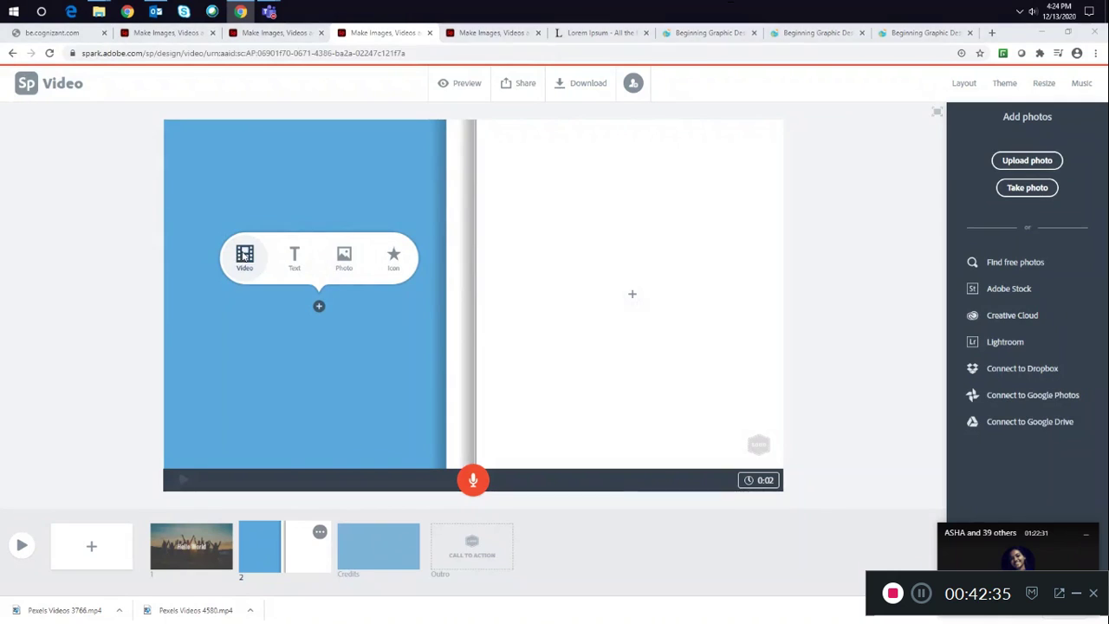
# - Add the handwriting video clip to the left half of slide 2 and save it
pyautogui.click(200, 106)
pyautogui.click(442, 316)
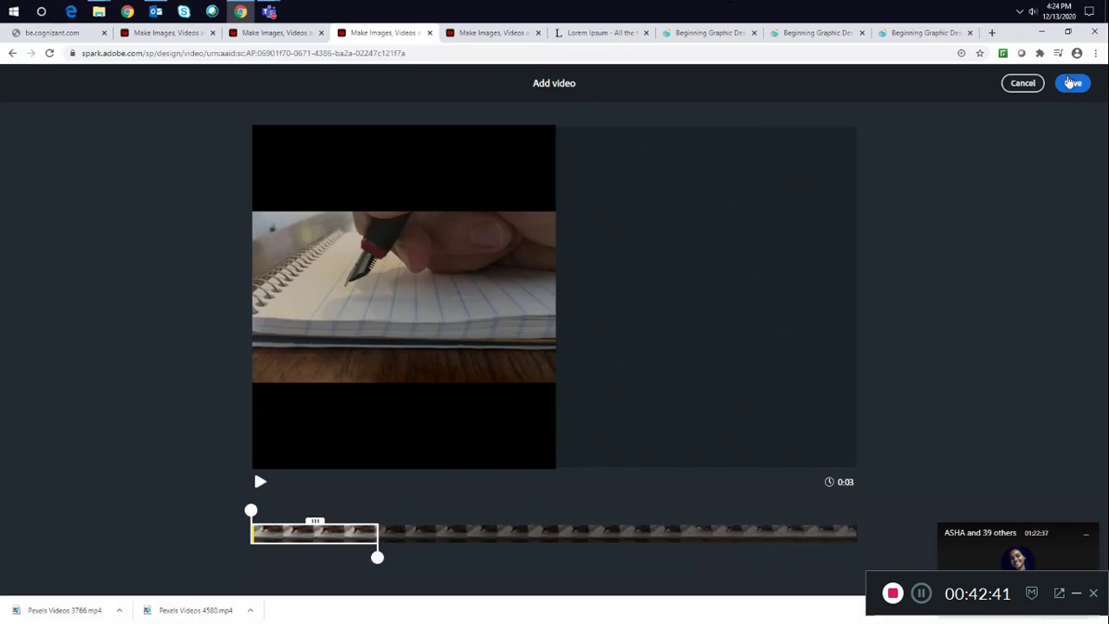
pyautogui.click(1072, 82)
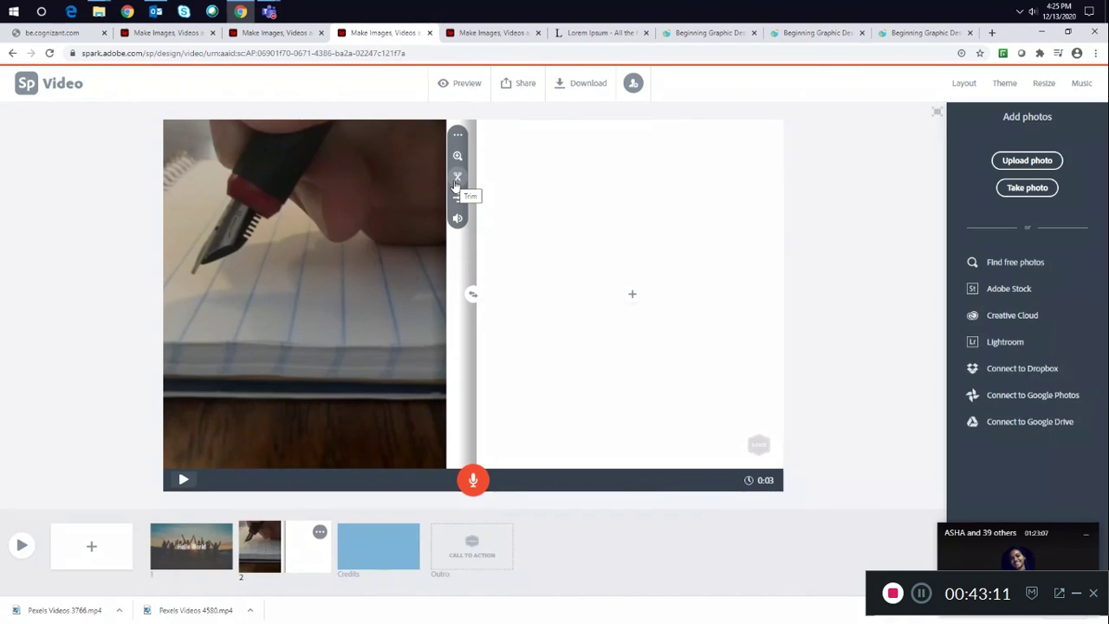
# - Set the video clip's volume to Soft
pyautogui.click(458, 219)
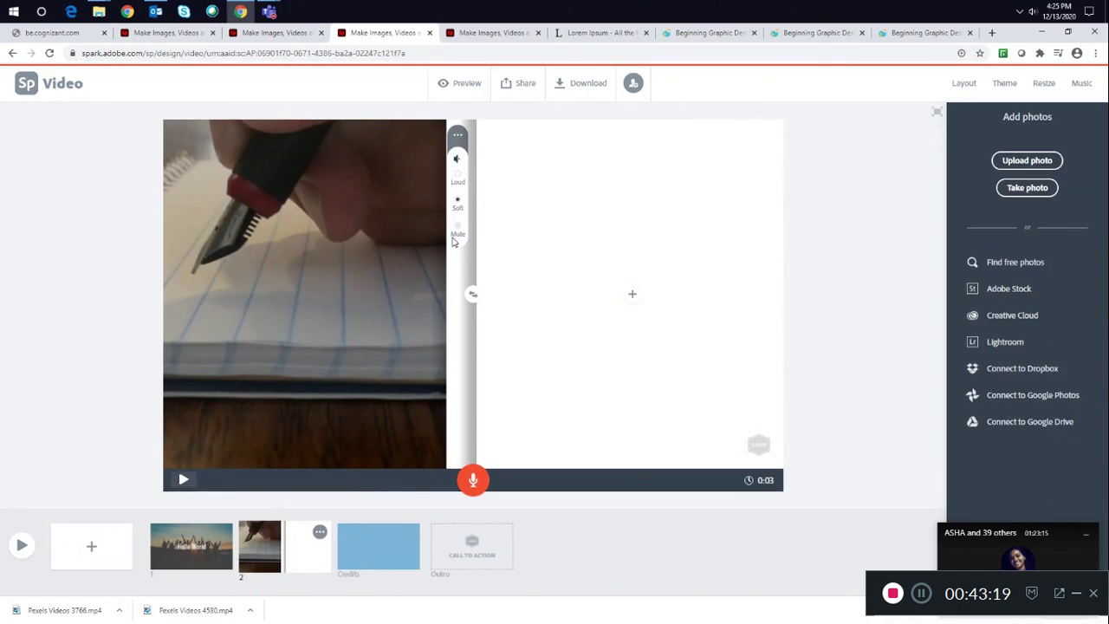
pyautogui.click(454, 238)
pyautogui.click(458, 202)
# - Add a text item reading "Hellllooooo" to the right half of slide 2
pyautogui.click(632, 295)
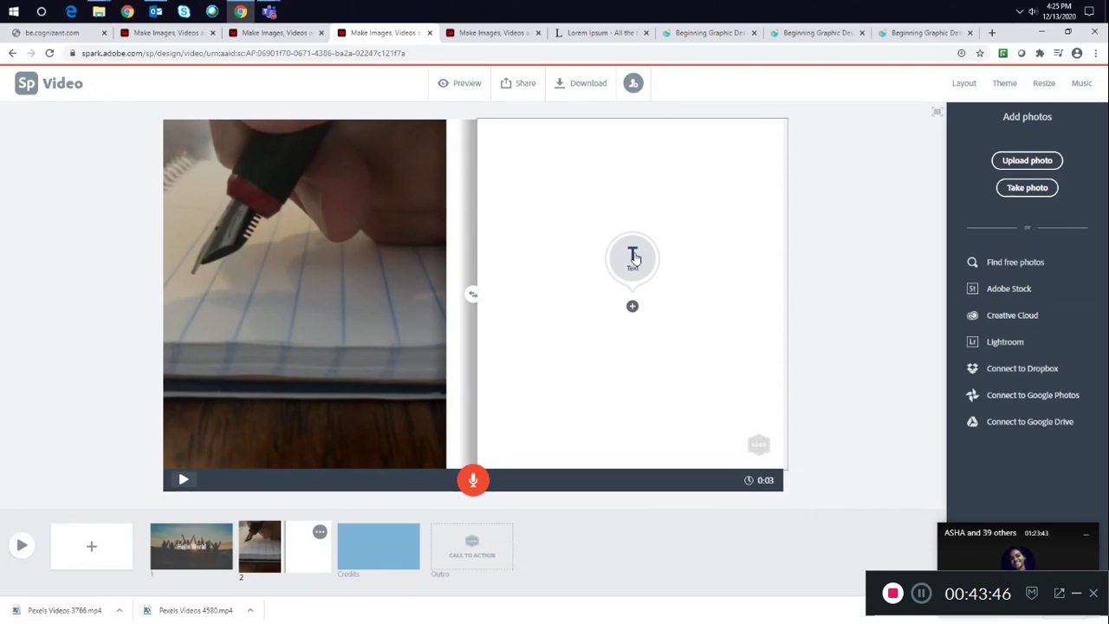
pyautogui.click(633, 257)
pyautogui.write('Hellll')
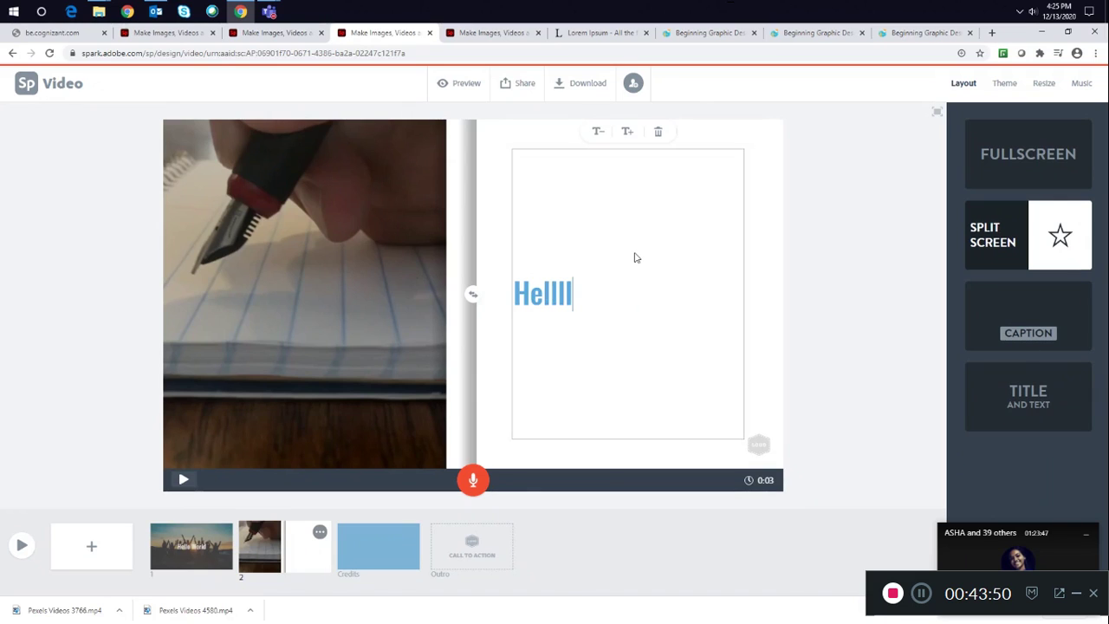
pyautogui.write('ooooo')
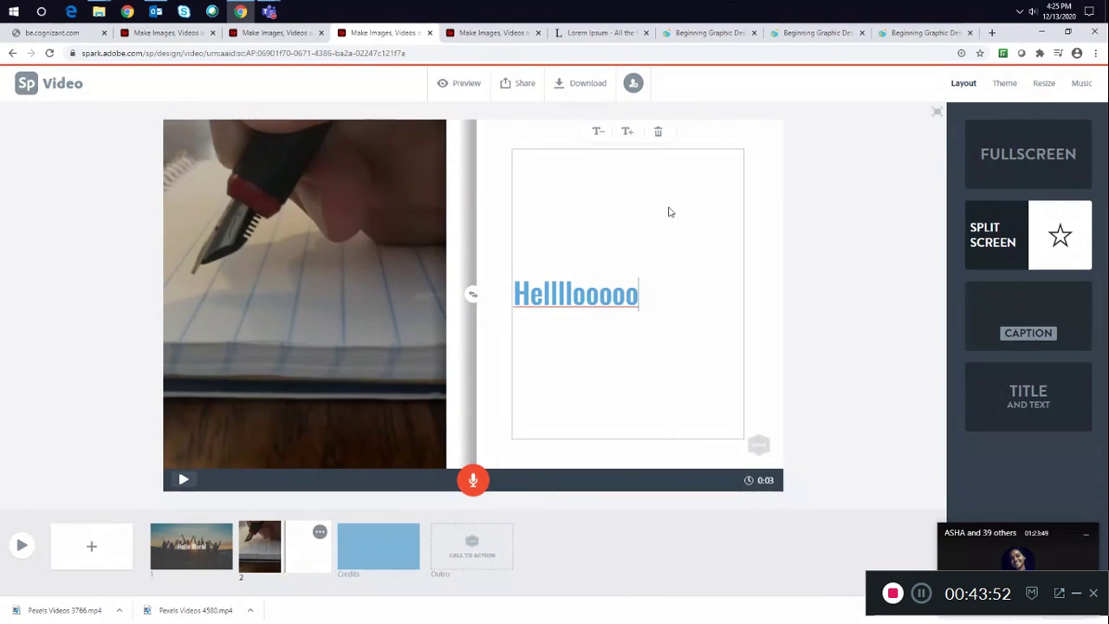
# - Enlarge the Hellllooooo text size twice and deselect it
pyautogui.click(628, 132)
pyautogui.click(627, 131)
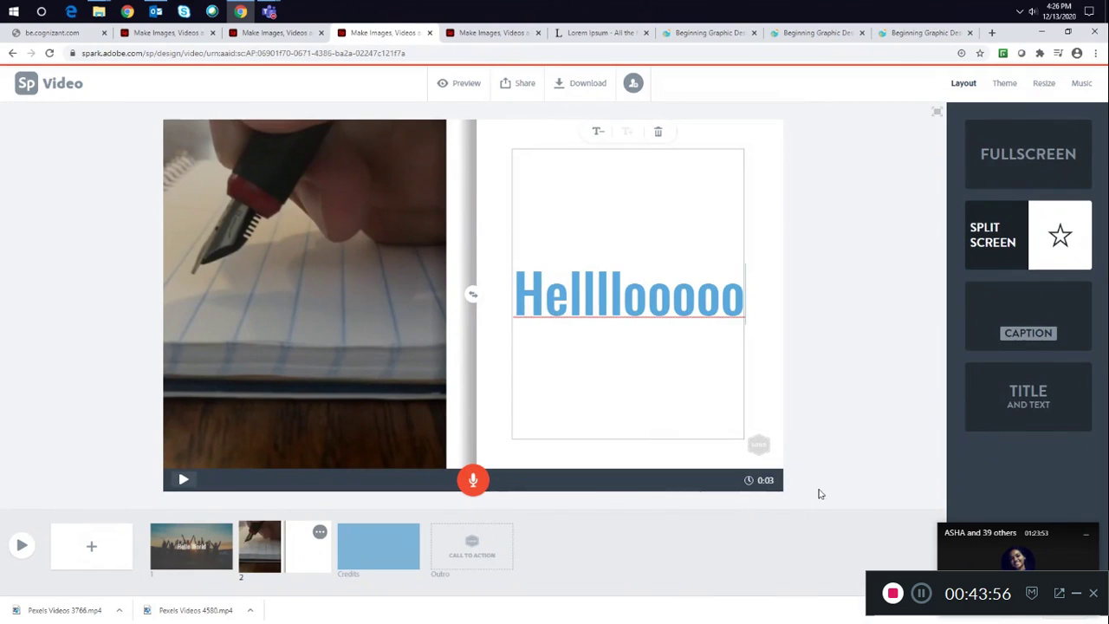
pyautogui.click(774, 484)
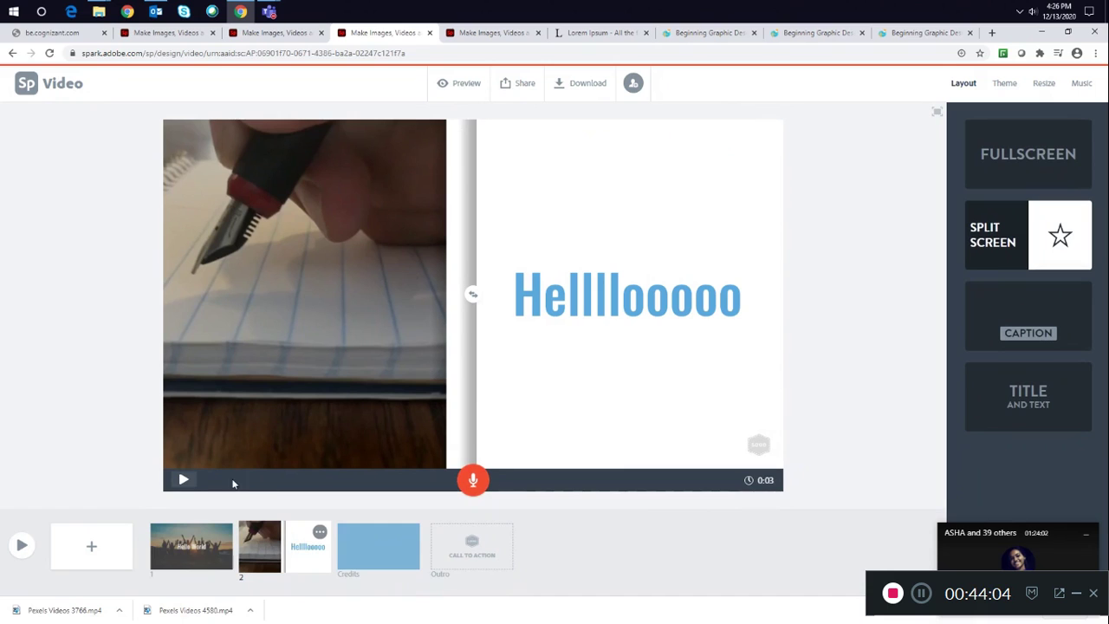
# - Play back slide 2, glance at the Credits slide and return to slide 2
pyautogui.click(184, 480)
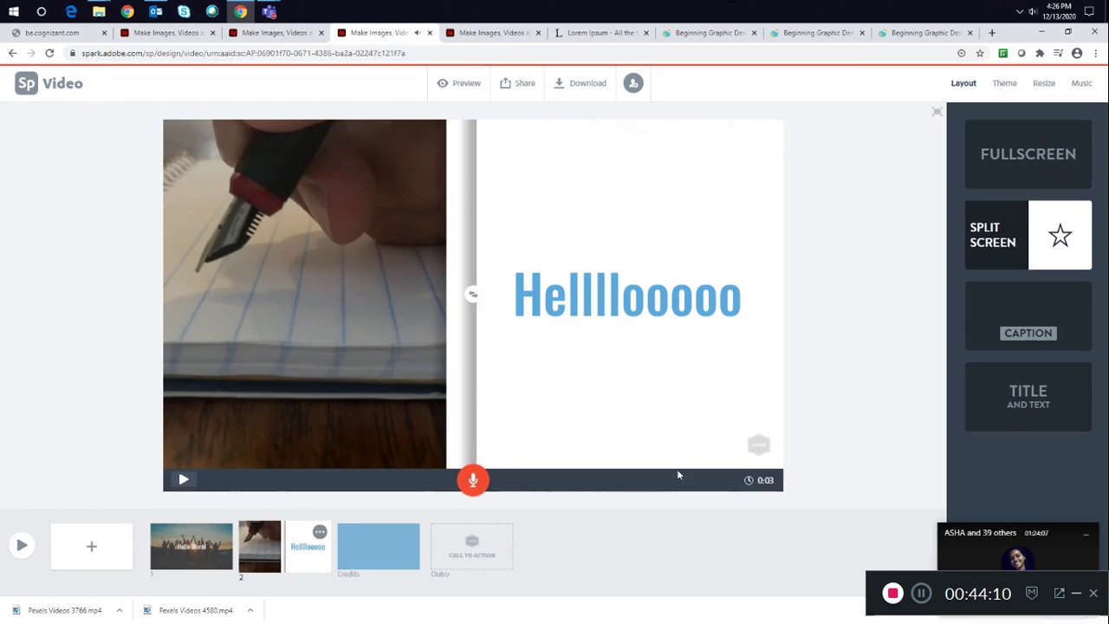
pyautogui.click(389, 526)
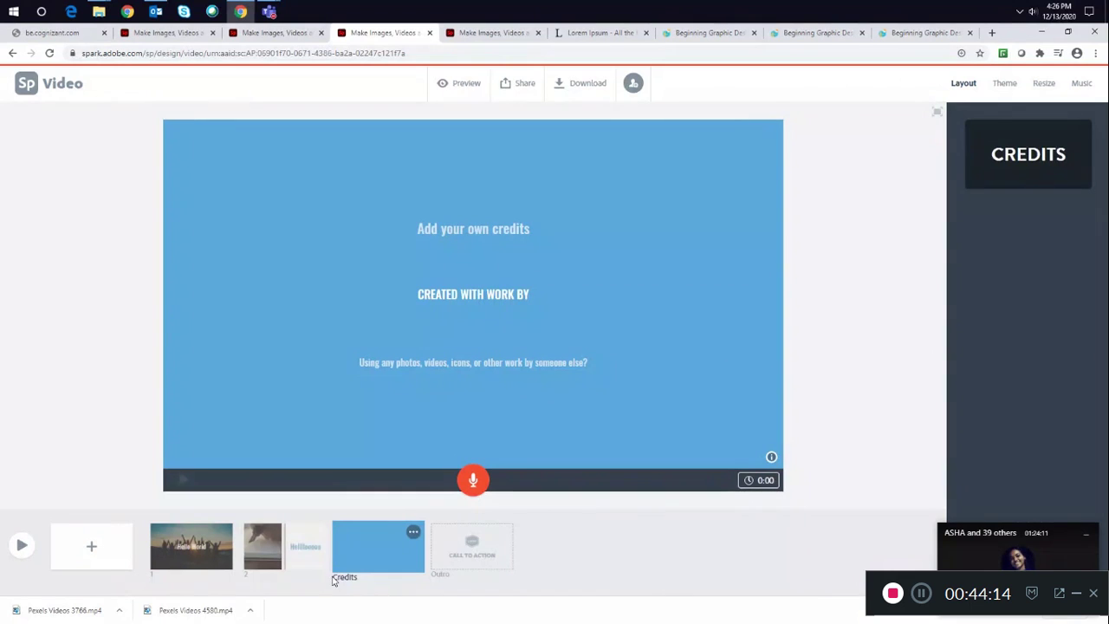
pyautogui.click(278, 544)
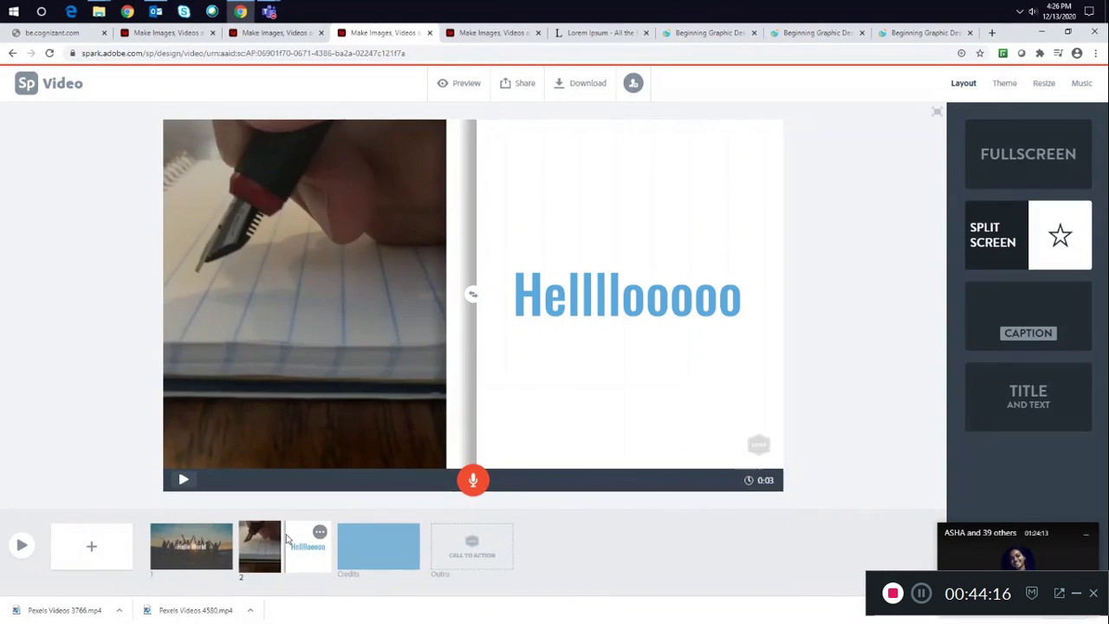
# - Add a new slide 3 and set its layout to Caption after trying Fullscreen and Title and Text
pyautogui.click(93, 547)
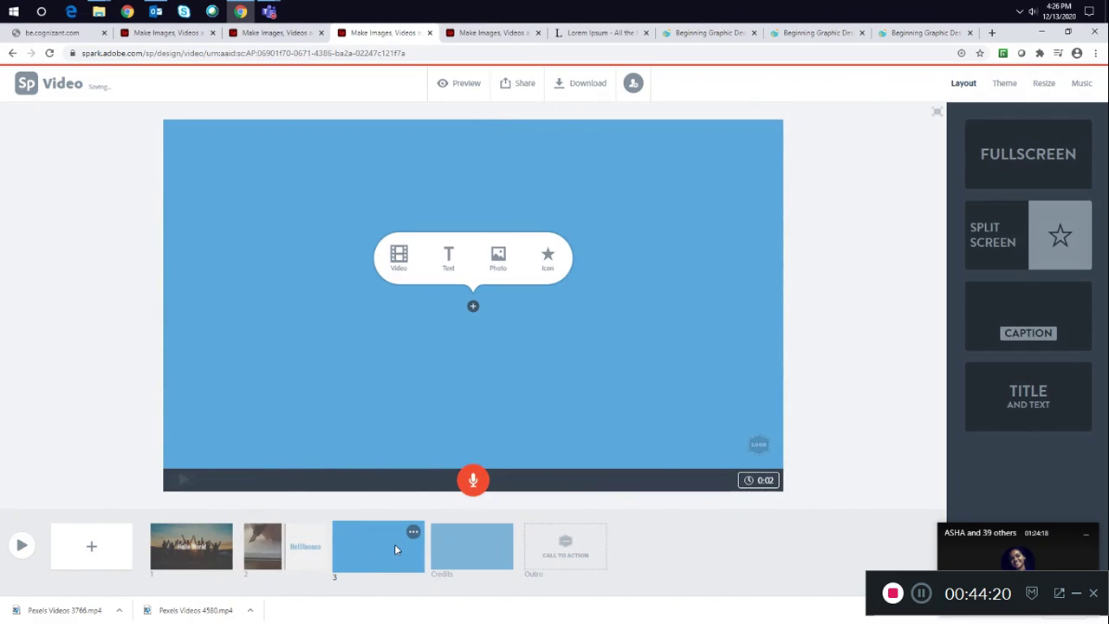
pyautogui.click(1020, 333)
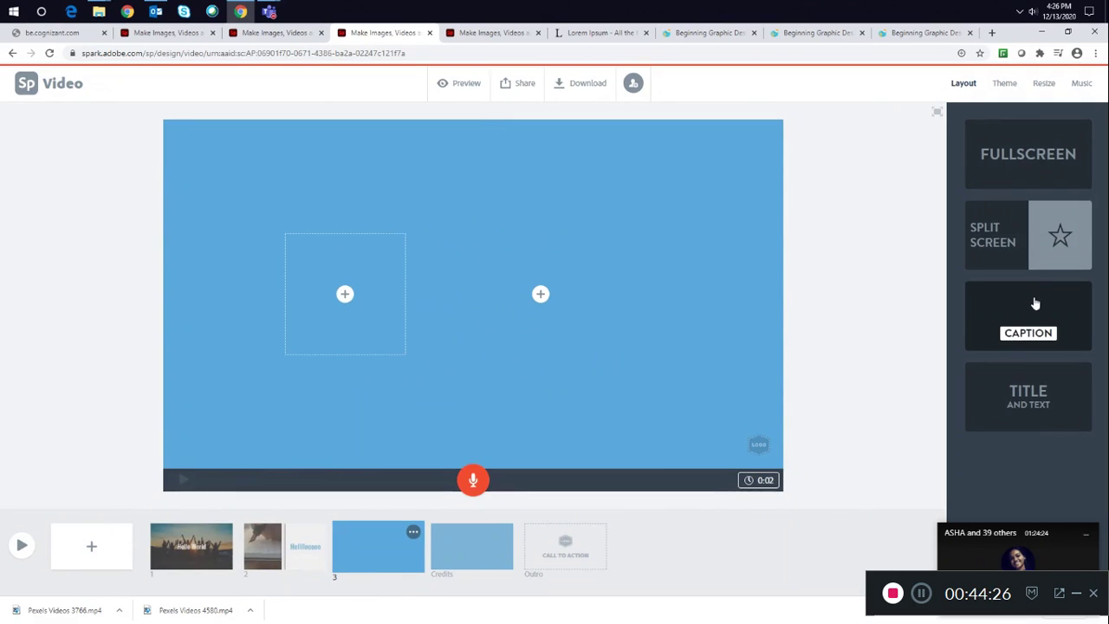
pyautogui.click(1018, 143)
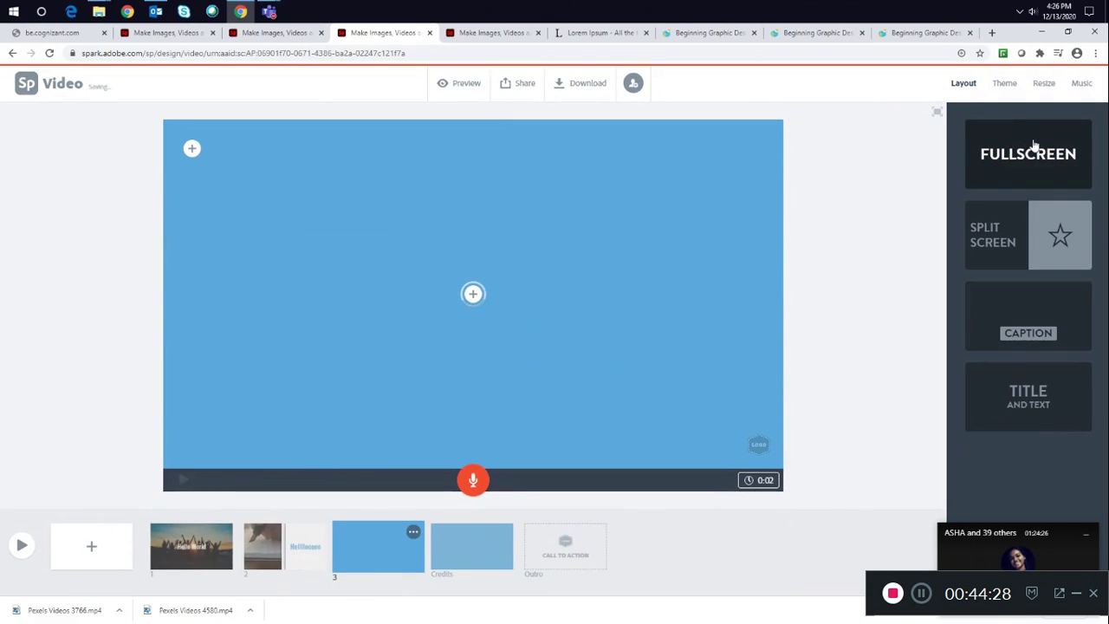
pyautogui.click(1015, 310)
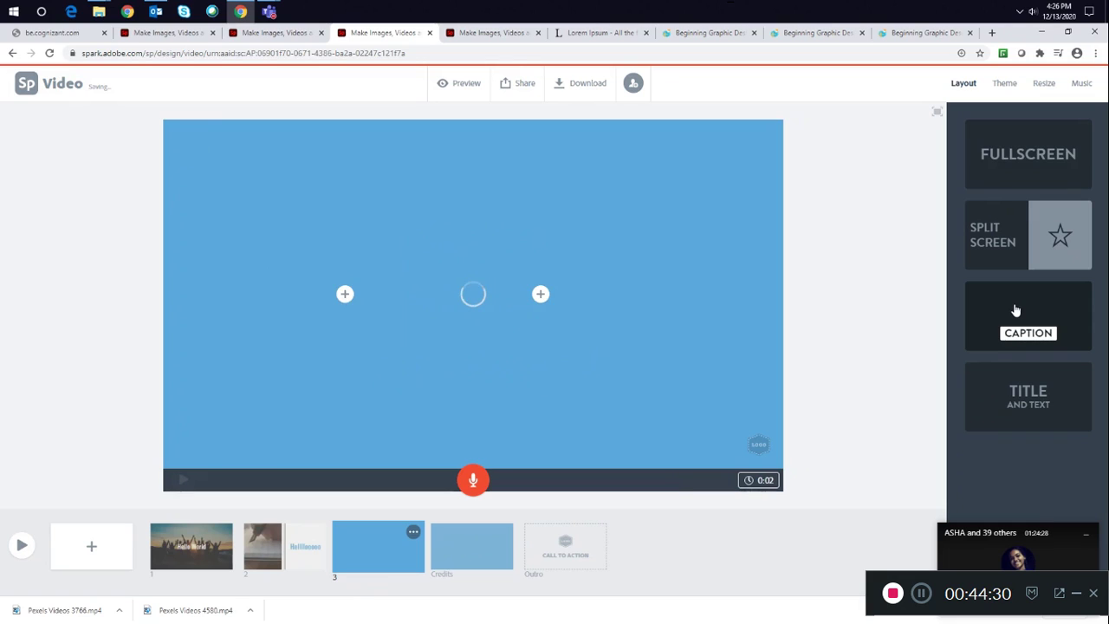
pyautogui.click(1028, 392)
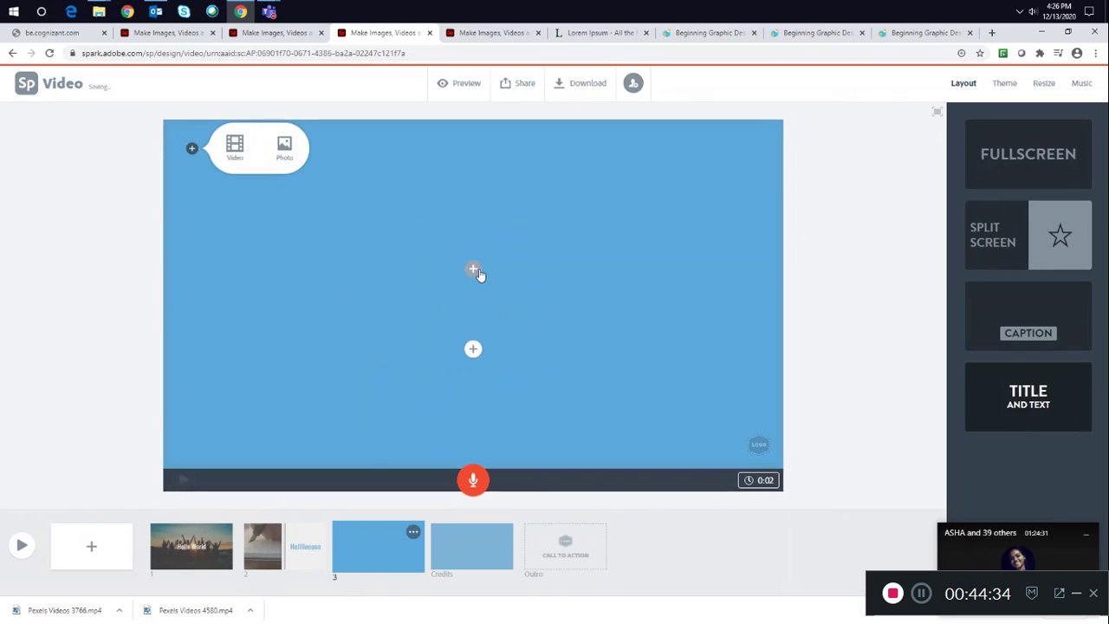
pyautogui.click(474, 270)
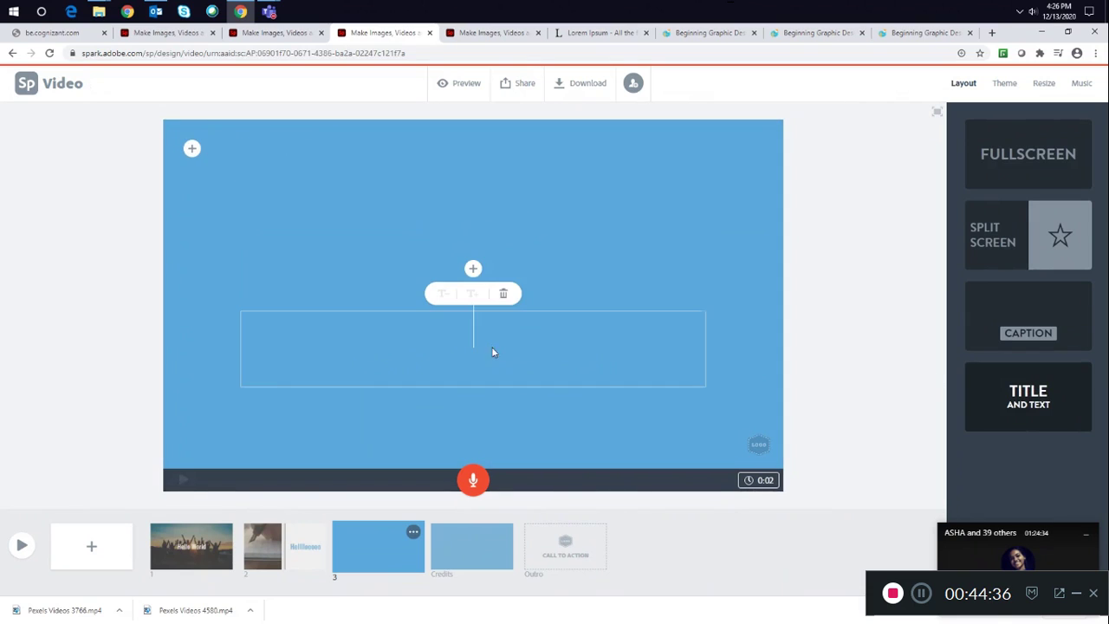
pyautogui.click(1027, 316)
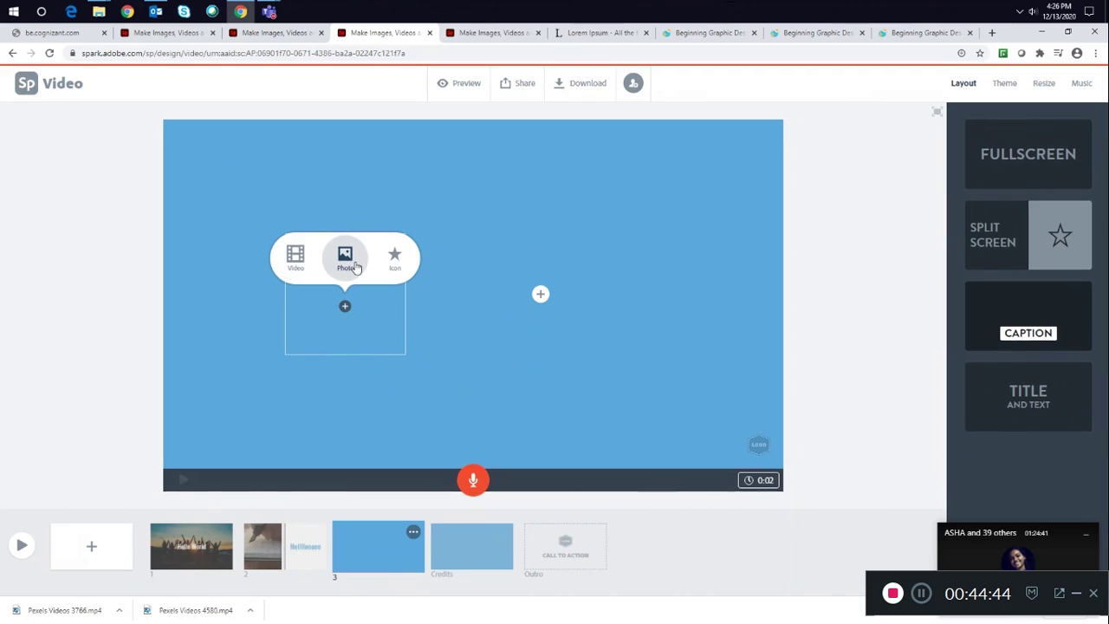
# - Copy the "Where does it come from?" passage from the Lorem Ipsum site into slide 3's text box
pyautogui.click(397, 265)
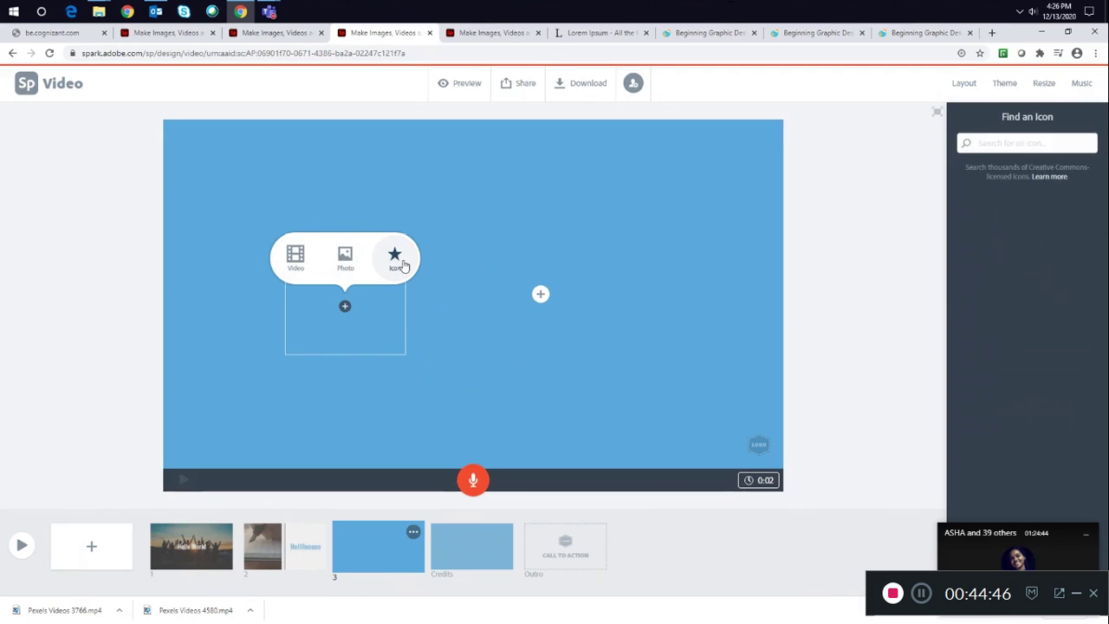
pyautogui.click(540, 296)
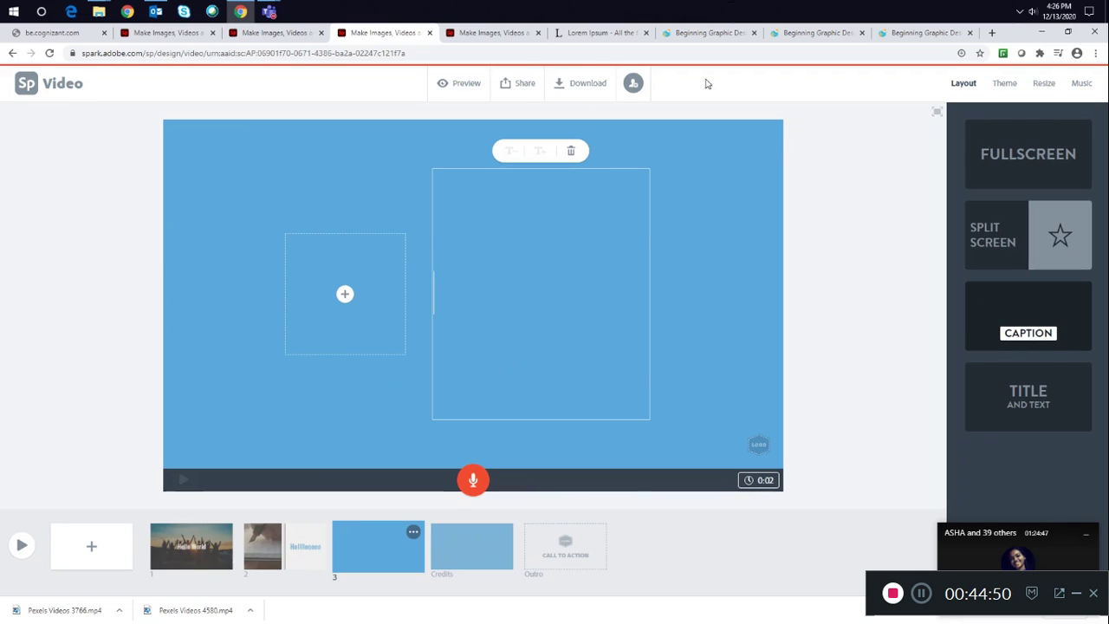
pyautogui.click(619, 32)
pyautogui.moveTo(539, 526); pyautogui.dragTo(419, 515)
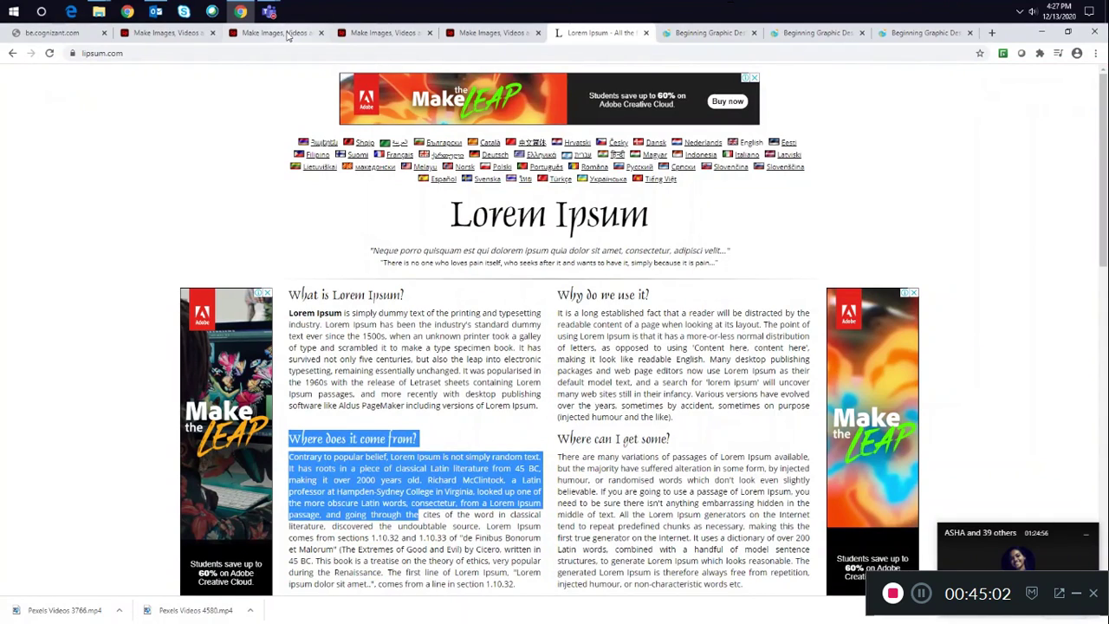
pyautogui.click(289, 35)
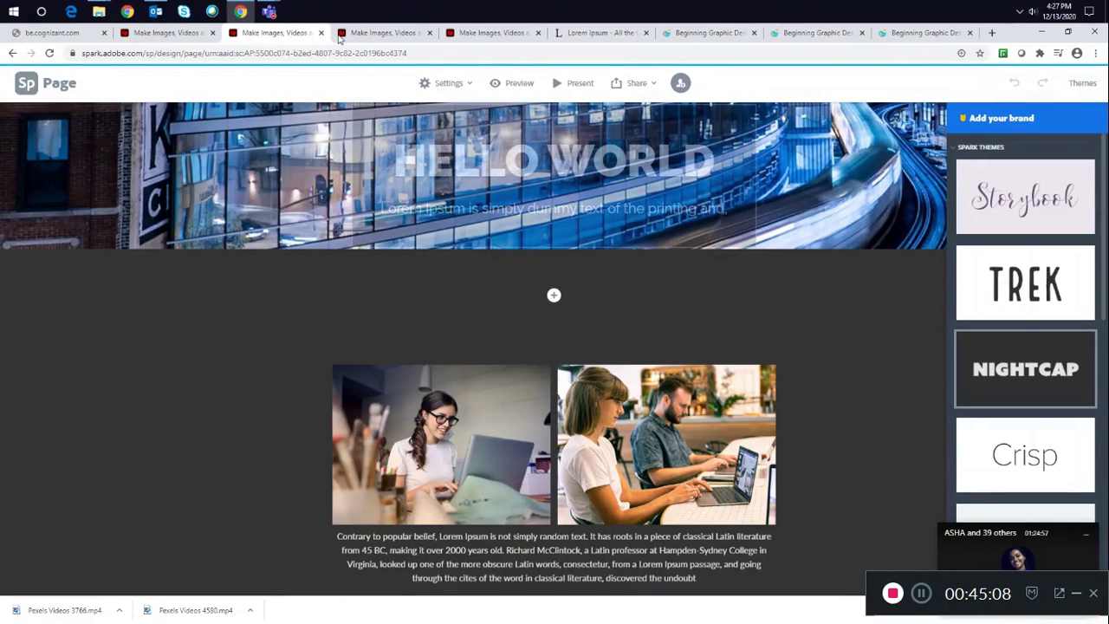
pyautogui.click(340, 38)
pyautogui.click(347, 293)
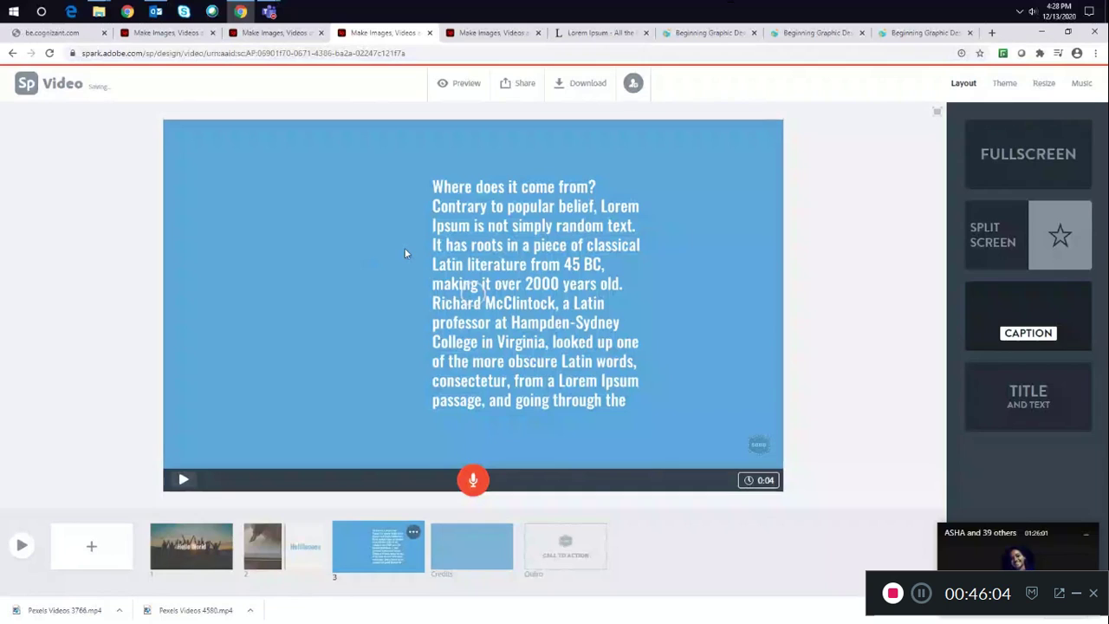
# - Preview the whole video and close the preview
pyautogui.click(21, 546)
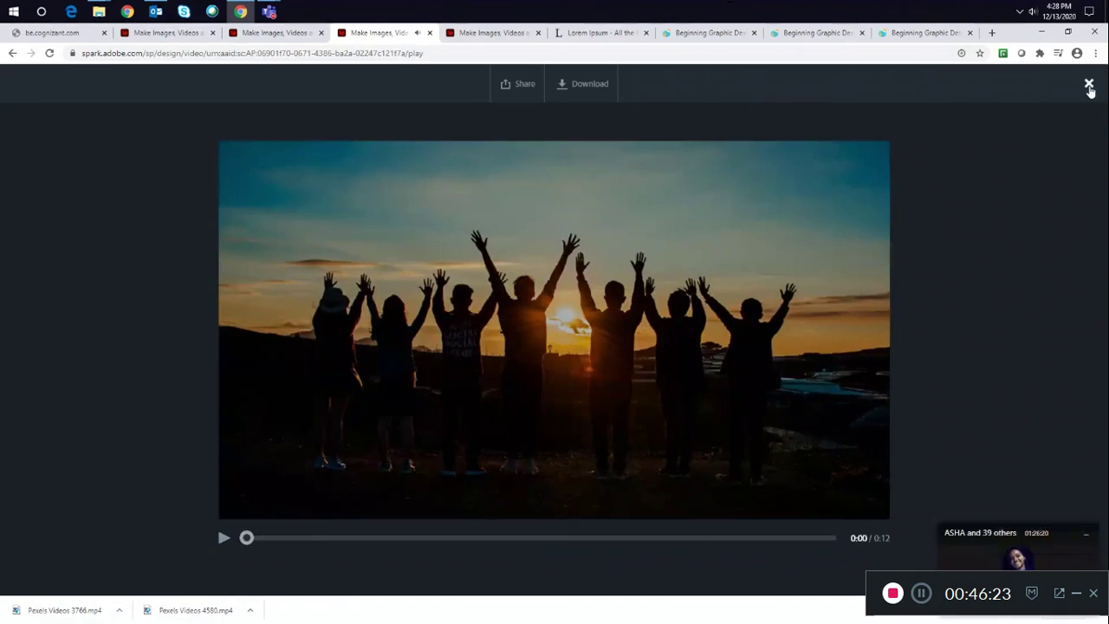
pyautogui.click(1090, 84)
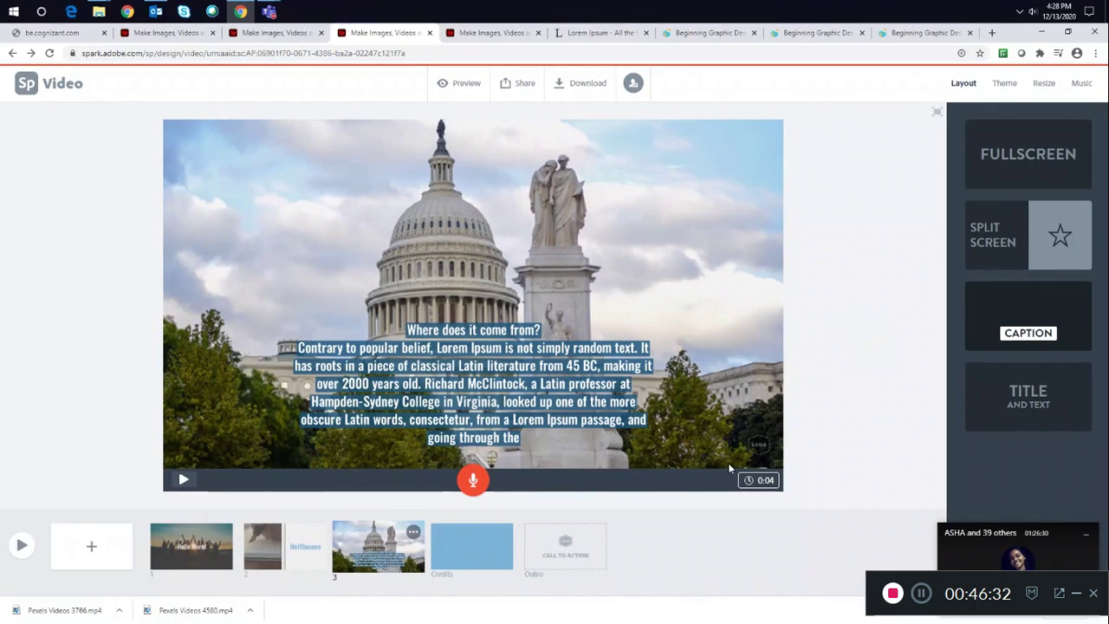
# - Set slide 3's duration to 8 seconds and play the slide back
pyautogui.click(751, 483)
pyautogui.moveTo(668, 462); pyautogui.dragTo(685, 464)
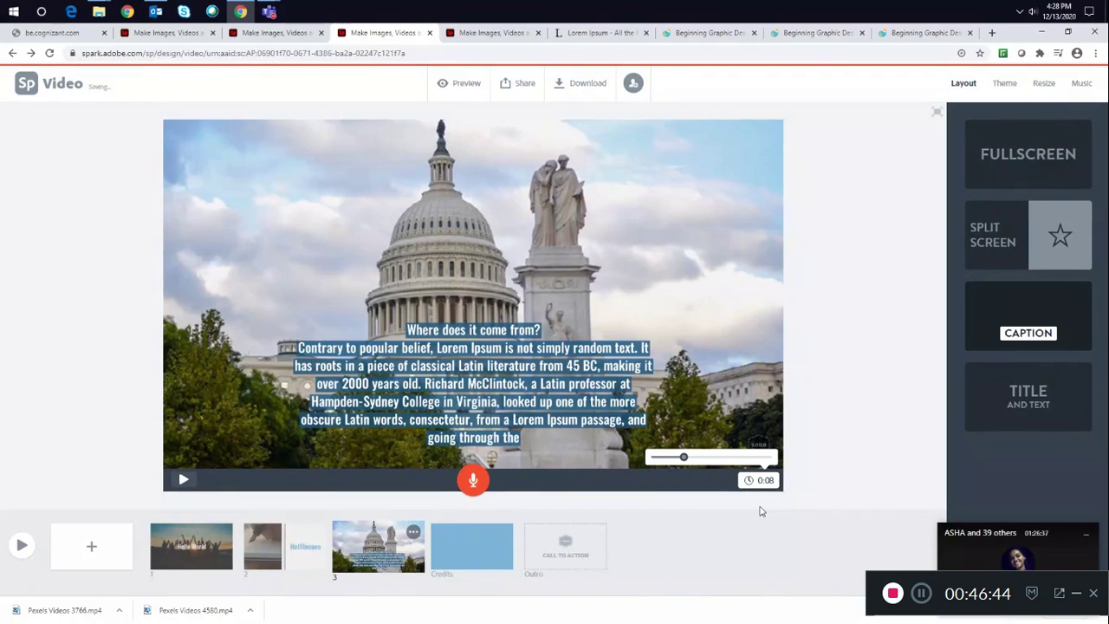
pyautogui.click(183, 480)
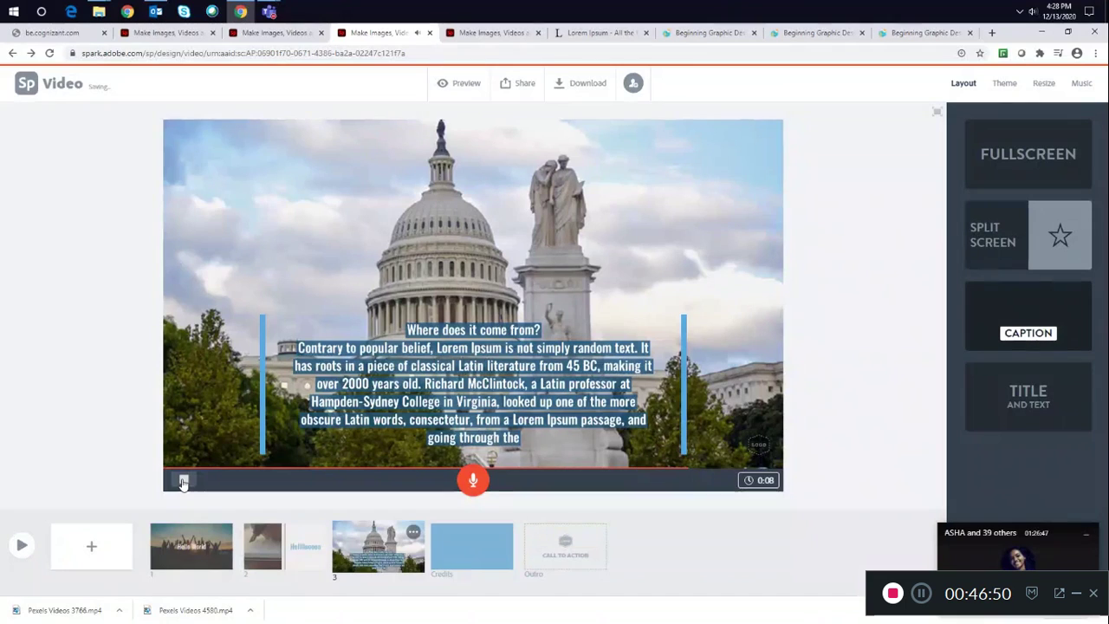
# - Inspect the Credits and Outro slides
pyautogui.click(469, 546)
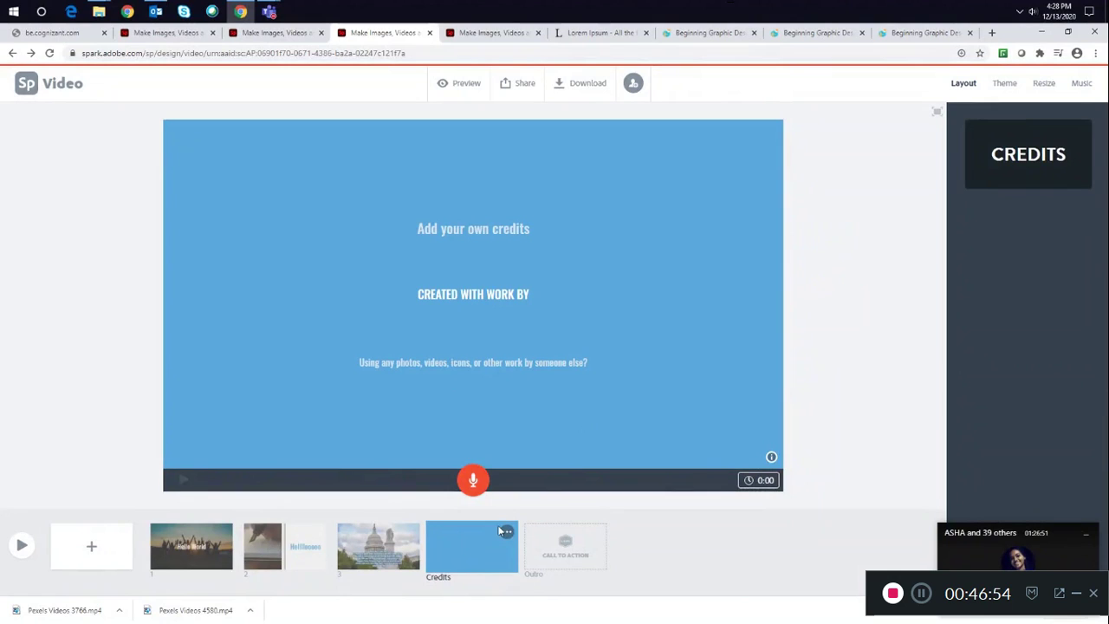
pyautogui.click(475, 234)
pyautogui.click(741, 217)
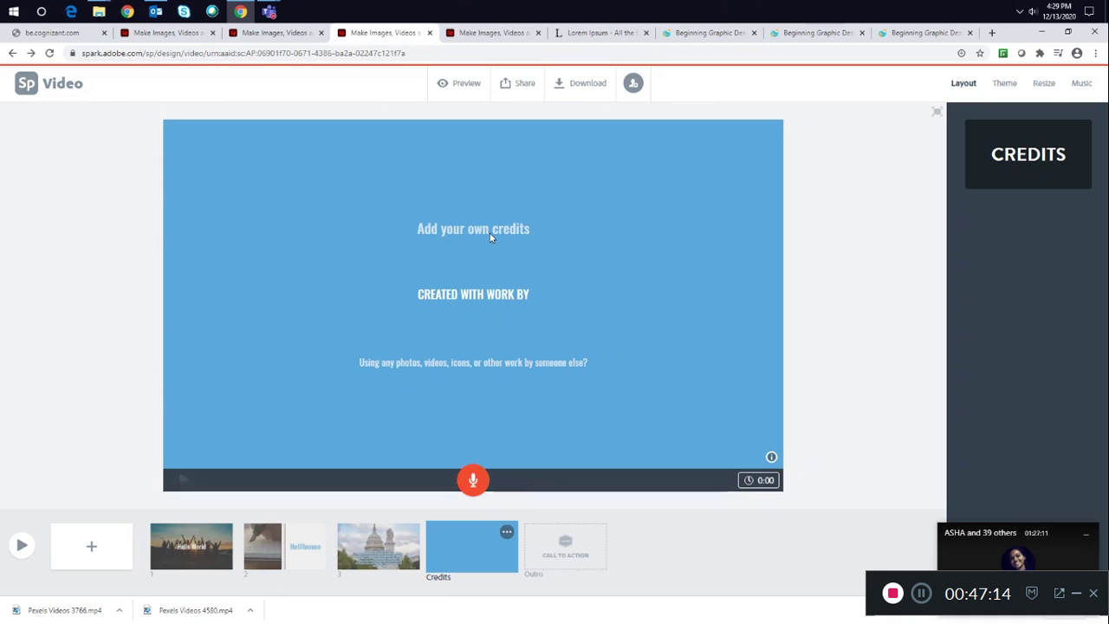
pyautogui.click(585, 552)
pyautogui.click(852, 343)
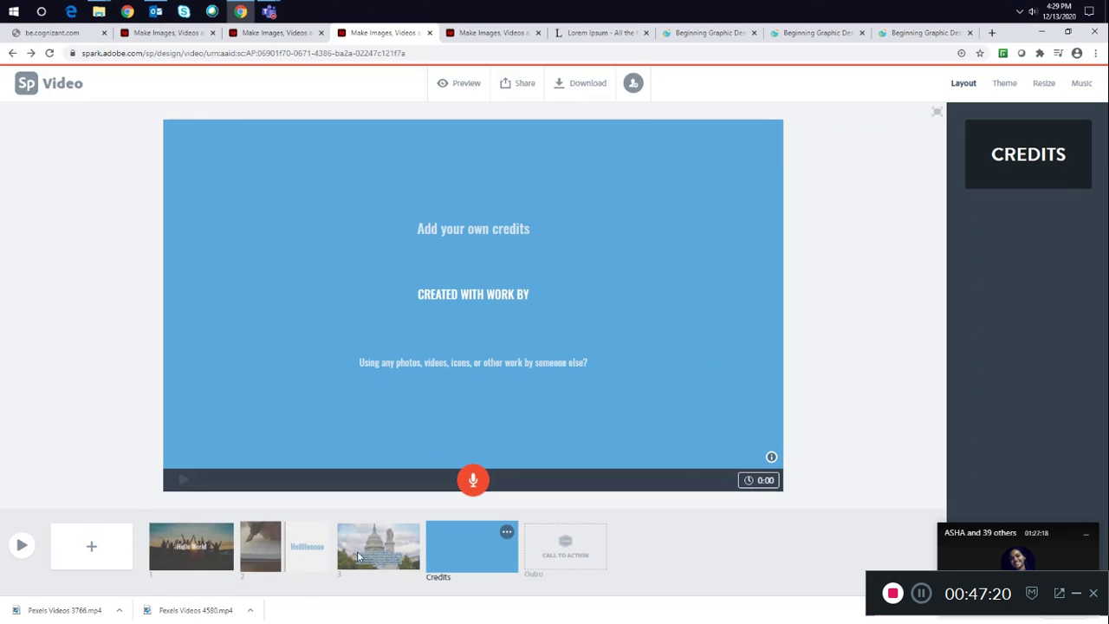
# - Select slide 1 and preview the whole video, then close the preview
pyautogui.click(176, 567)
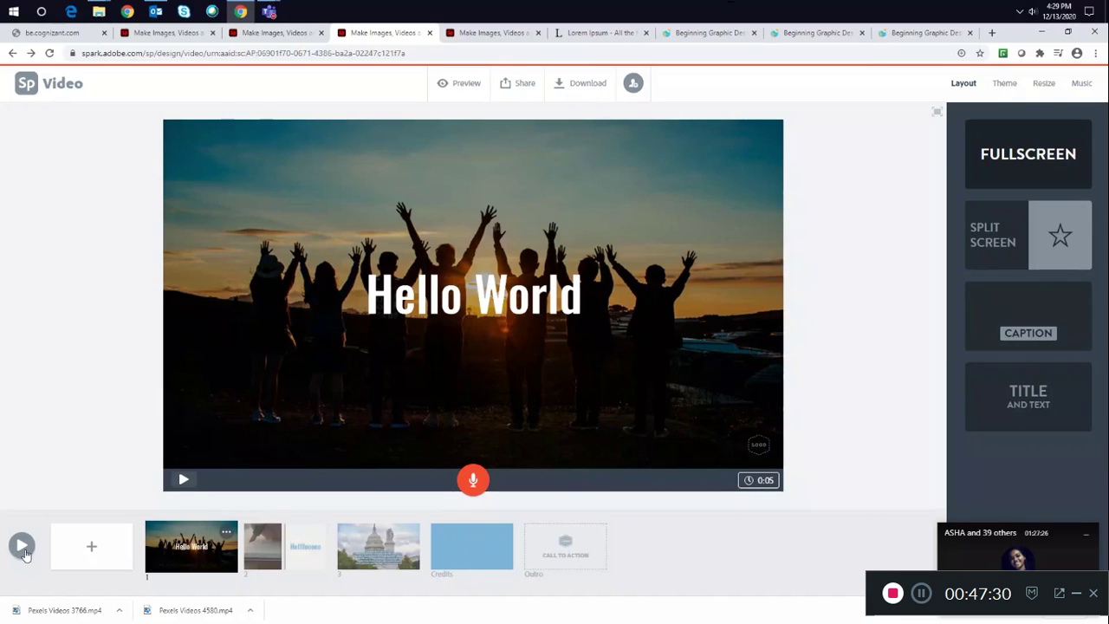
pyautogui.click(23, 546)
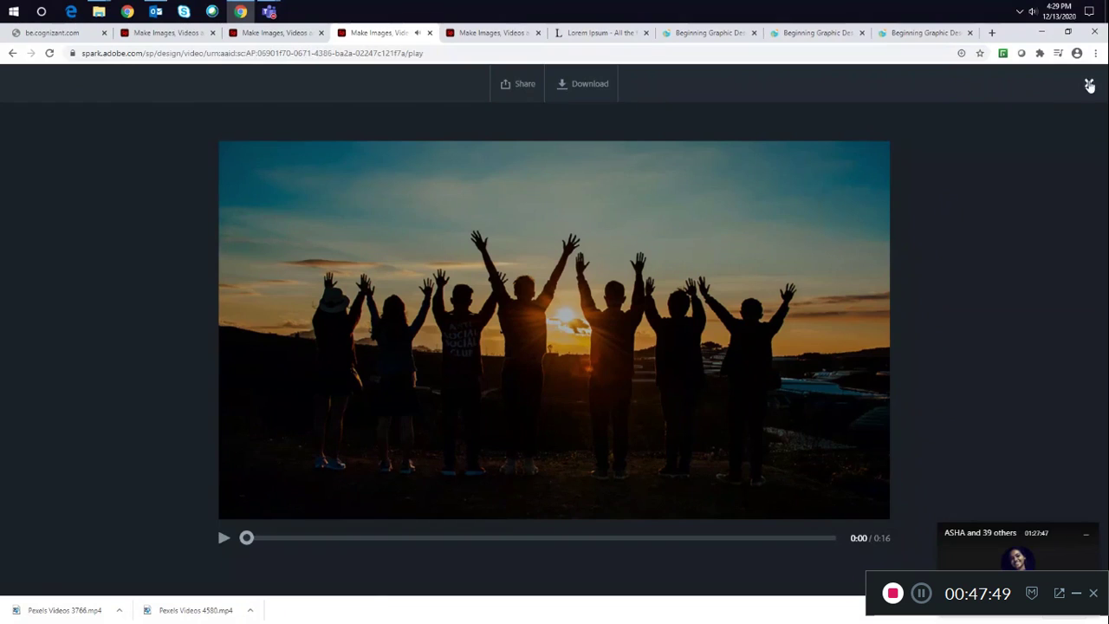
pyautogui.click(1090, 83)
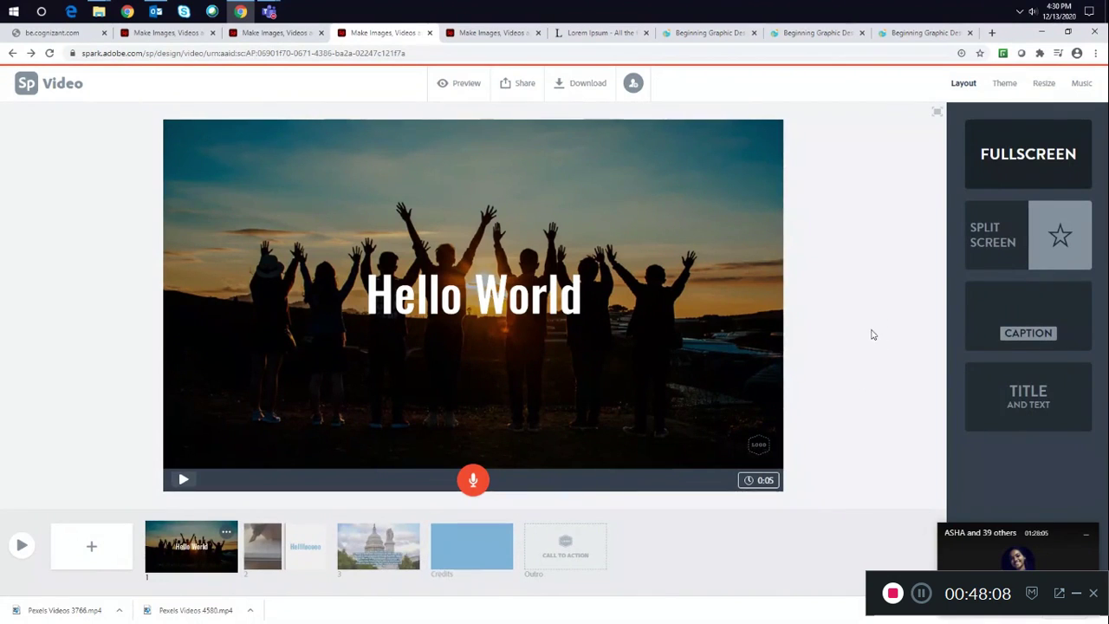
# - Apply the Elevate theme to the video
pyautogui.click(1006, 90)
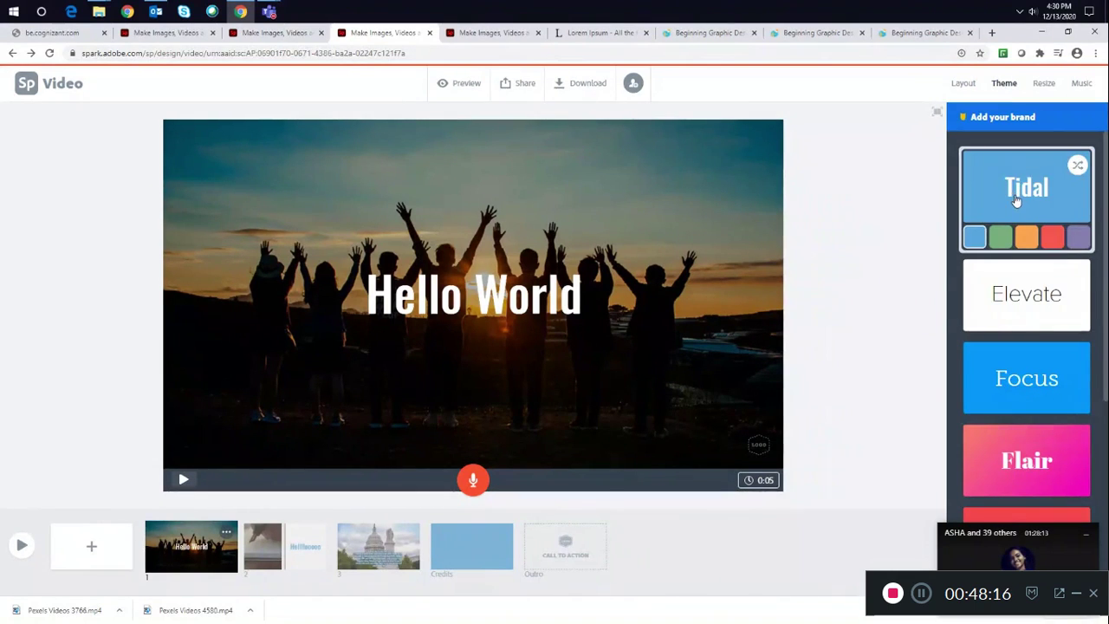
pyautogui.scroll(-4, 1016, 199)
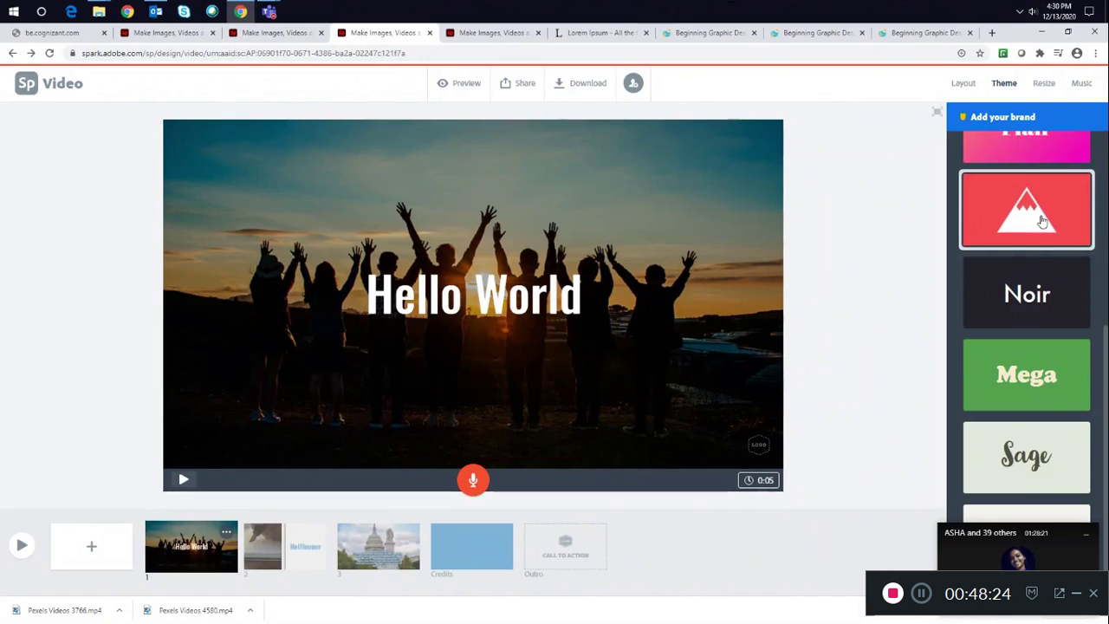
pyautogui.scroll(1, 1042, 223)
pyautogui.scroll(3, 1036, 260)
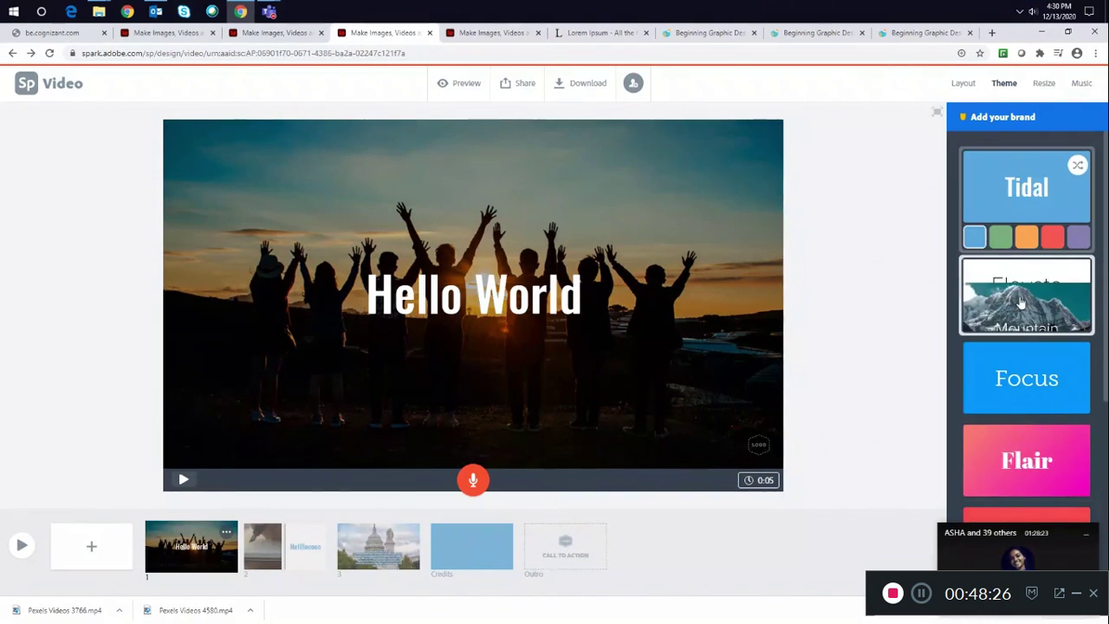
pyautogui.click(1021, 303)
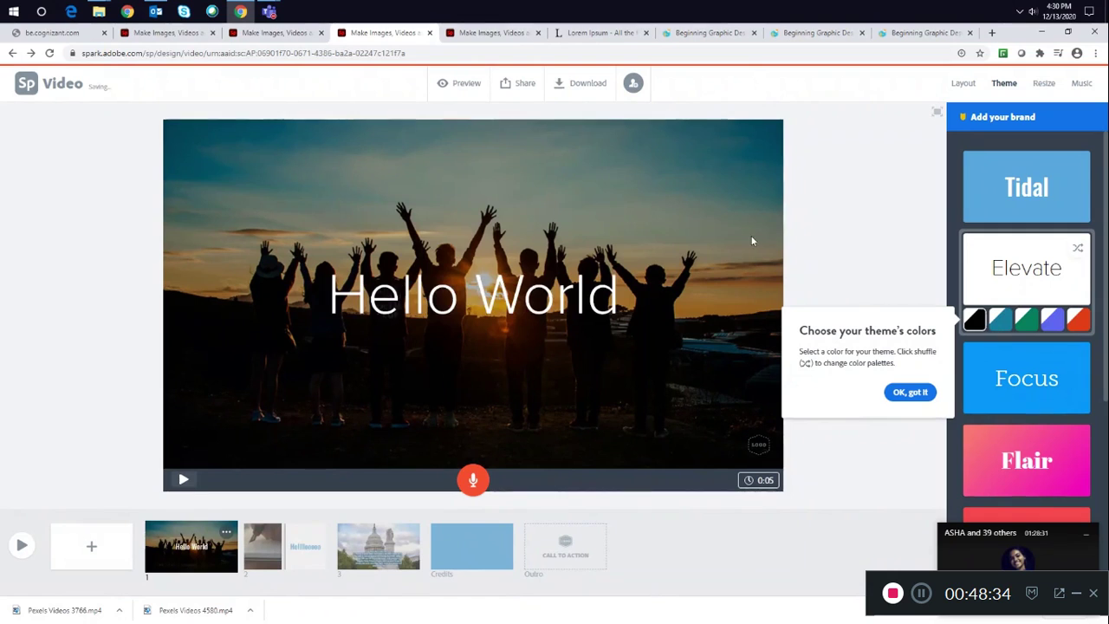
# - Play the video and browse the remaining themes
pyautogui.click(24, 547)
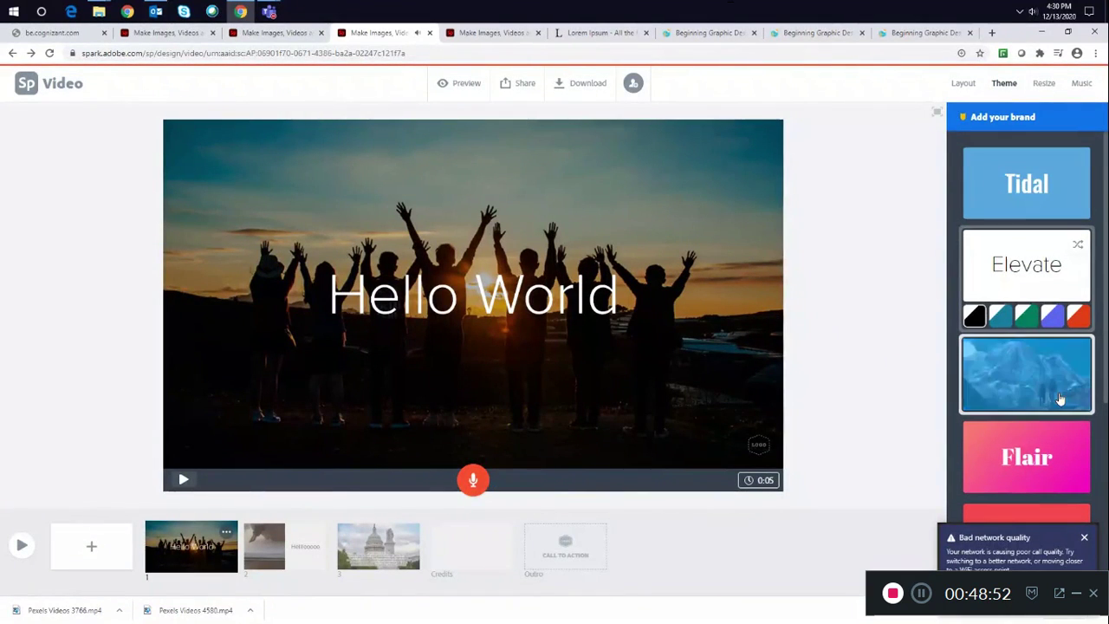
pyautogui.scroll(-1, 1059, 398)
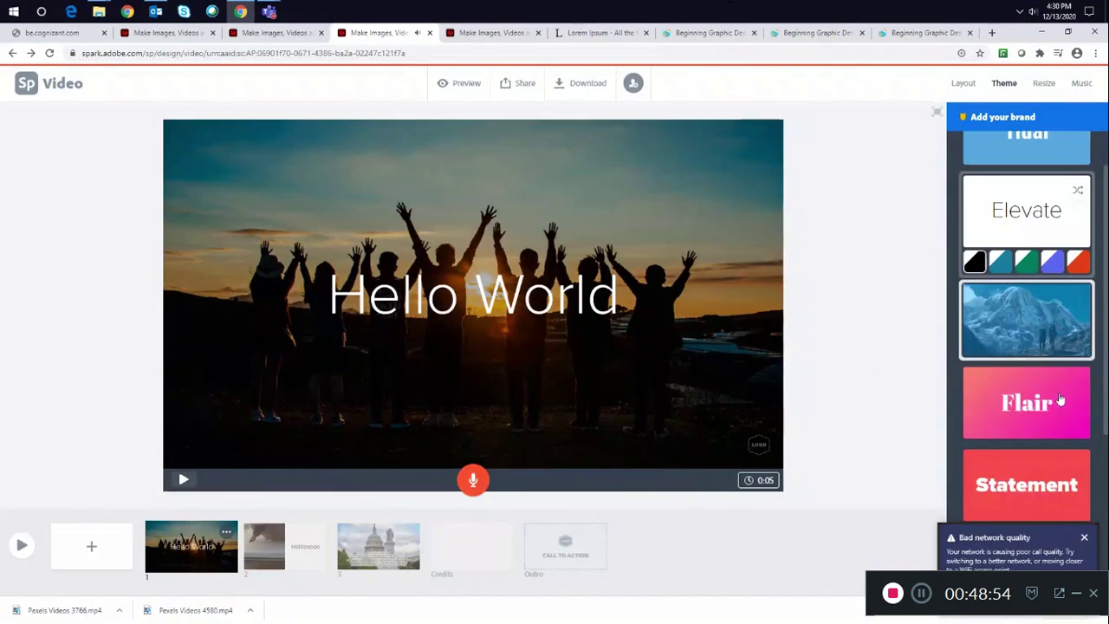
pyautogui.scroll(-3, 1059, 399)
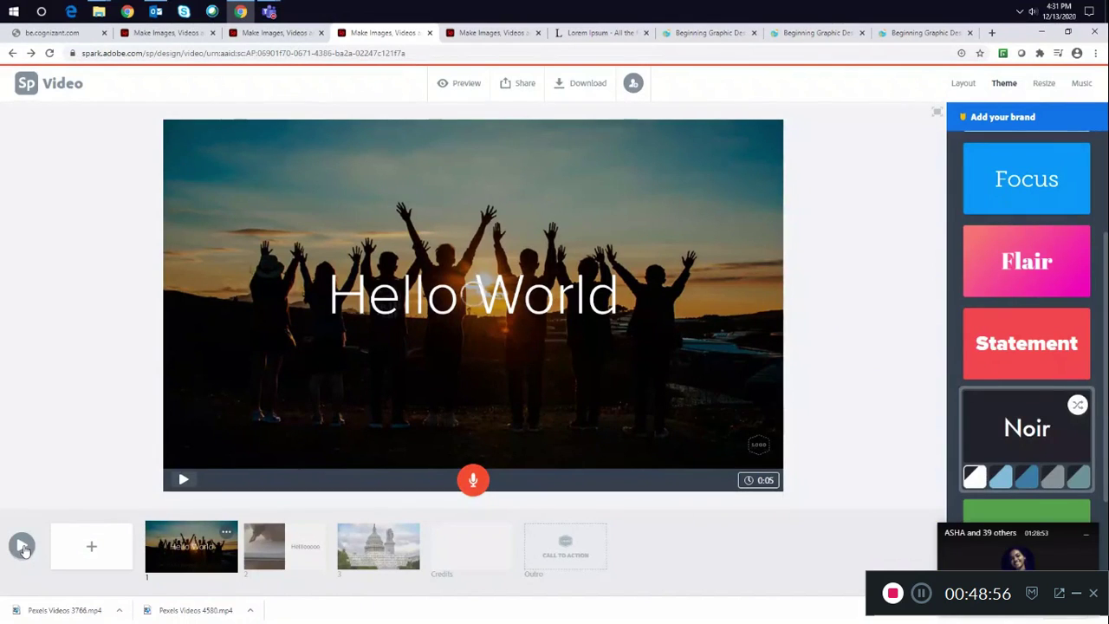